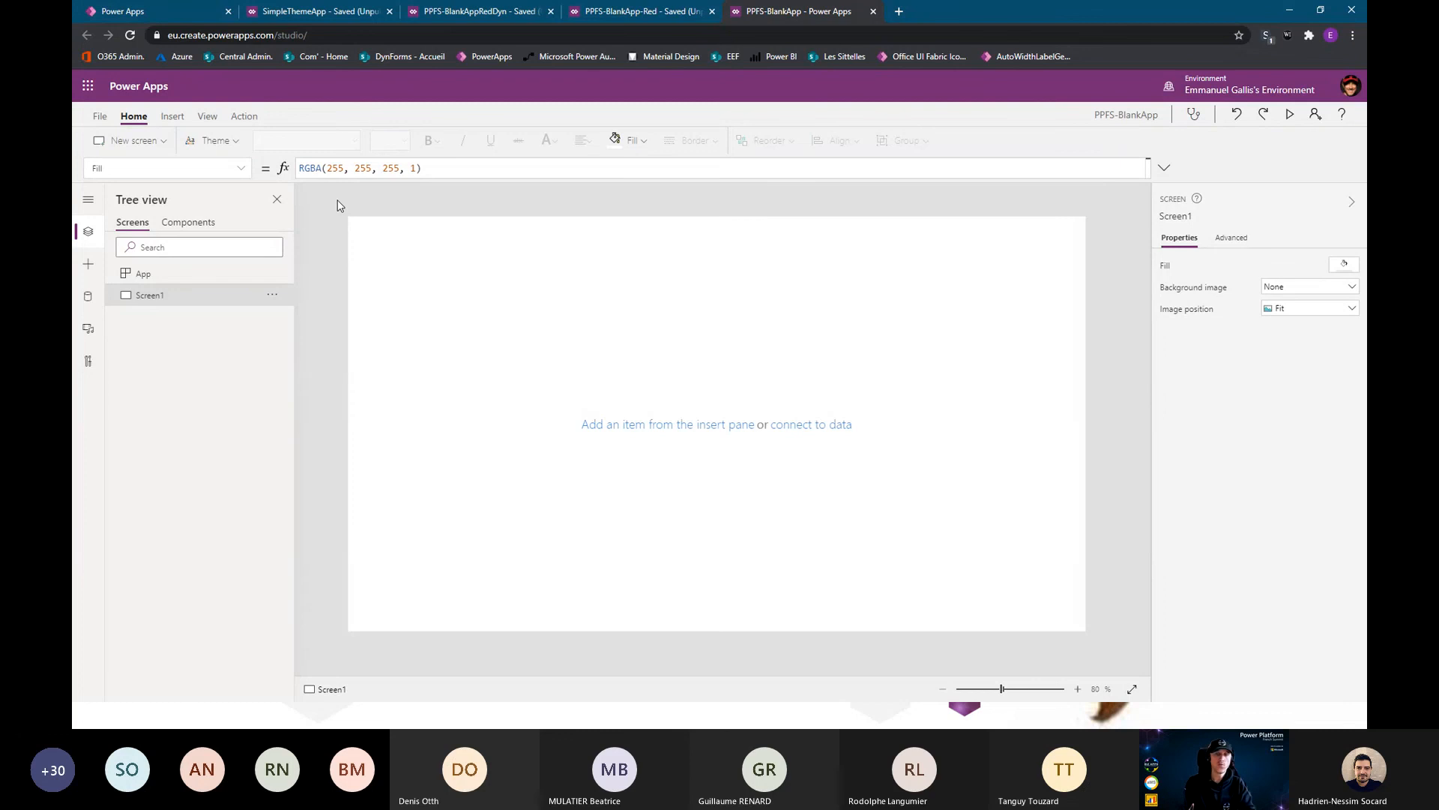
Insert a button on Screen1 and place it near the canvas's upper-left corner
left_click(175, 118)
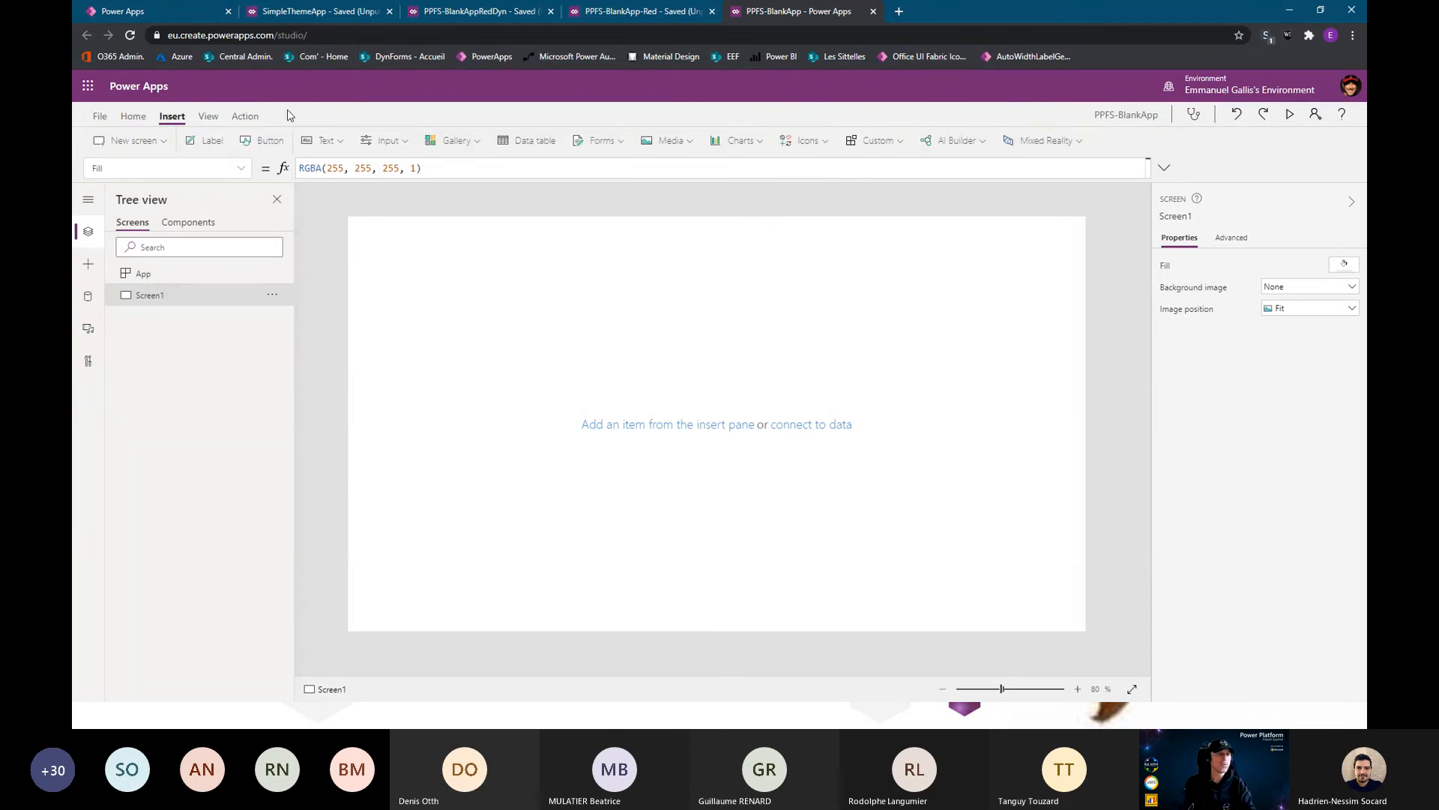
left_click(271, 143)
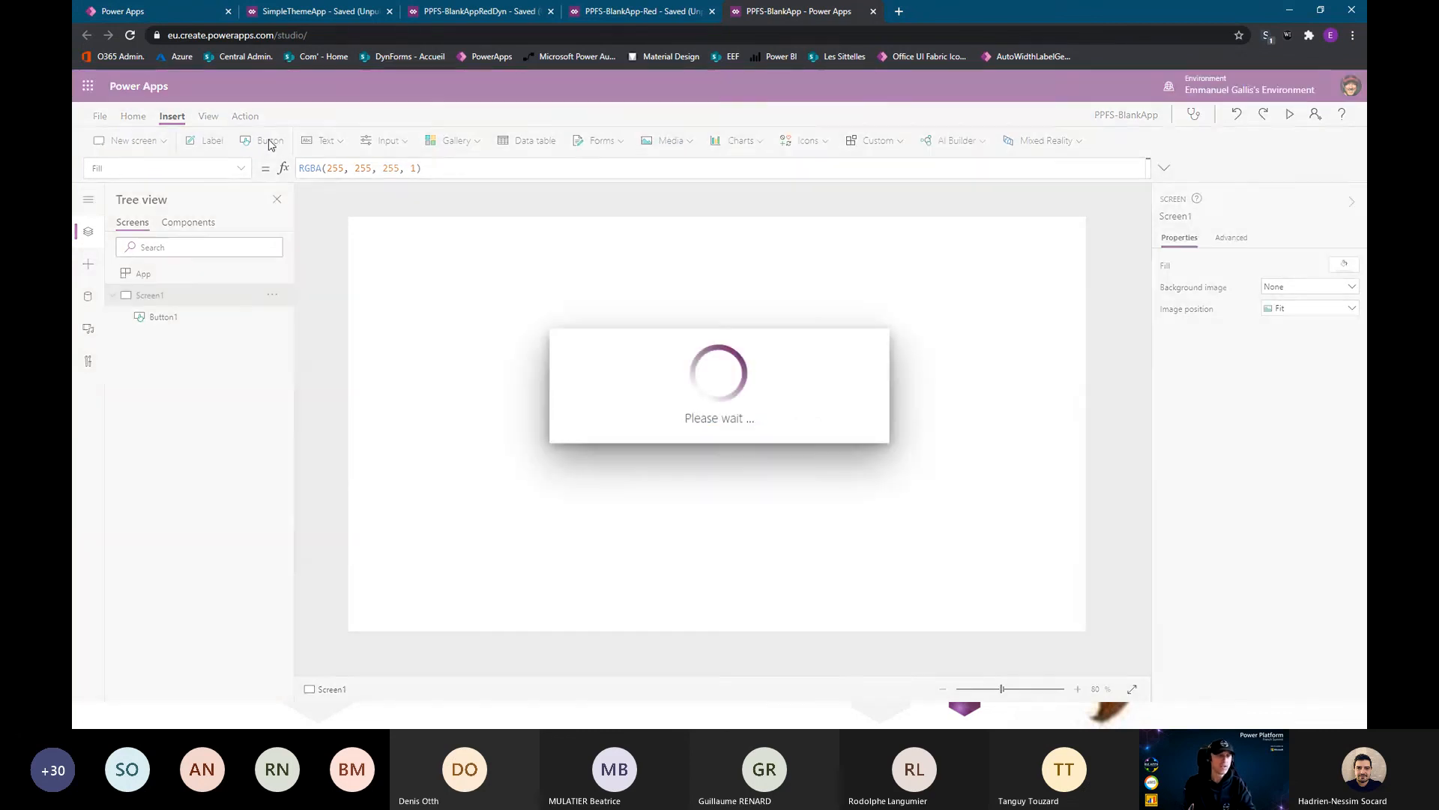
left_click(482, 317)
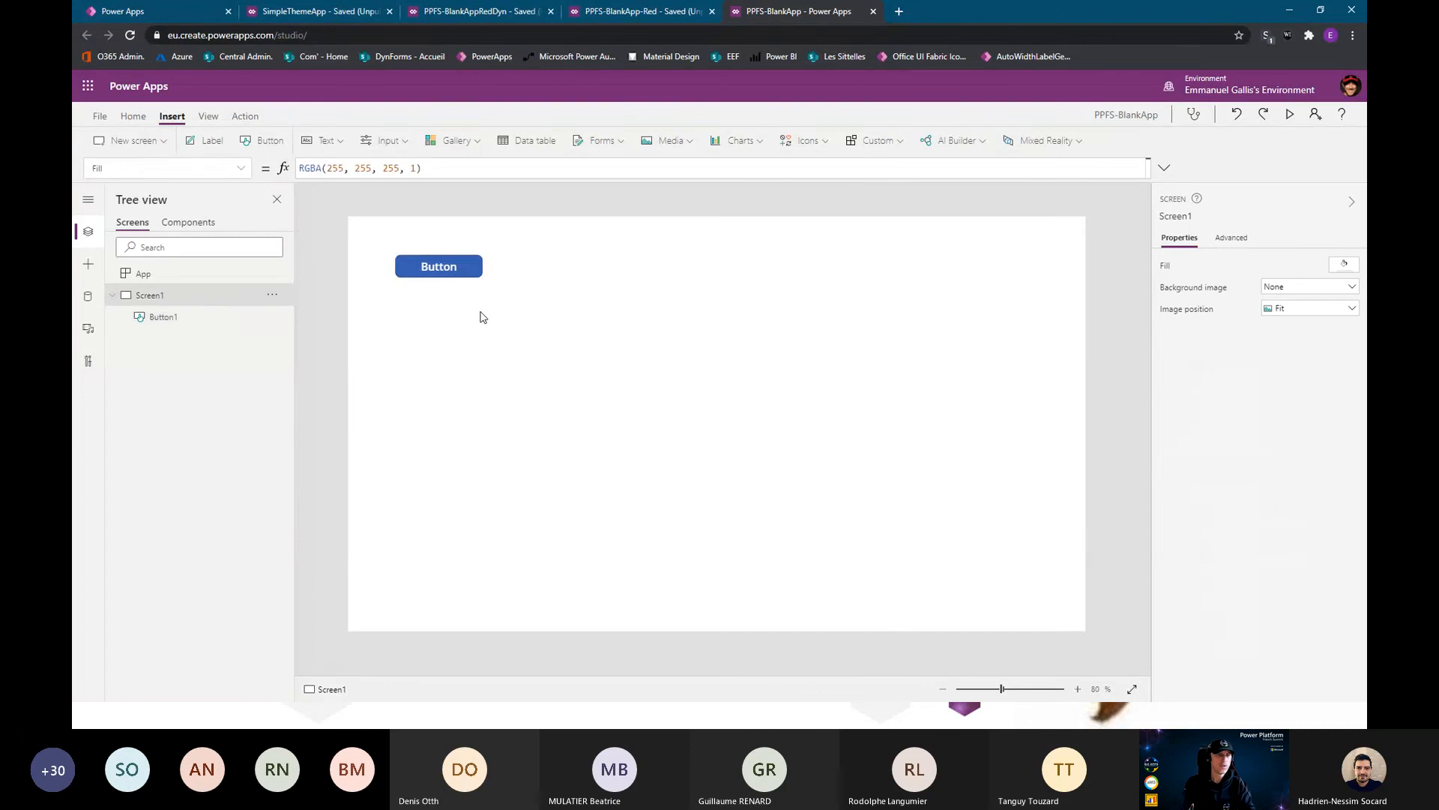
left_click_drag(460, 272, 468, 277)
left_click(483, 315)
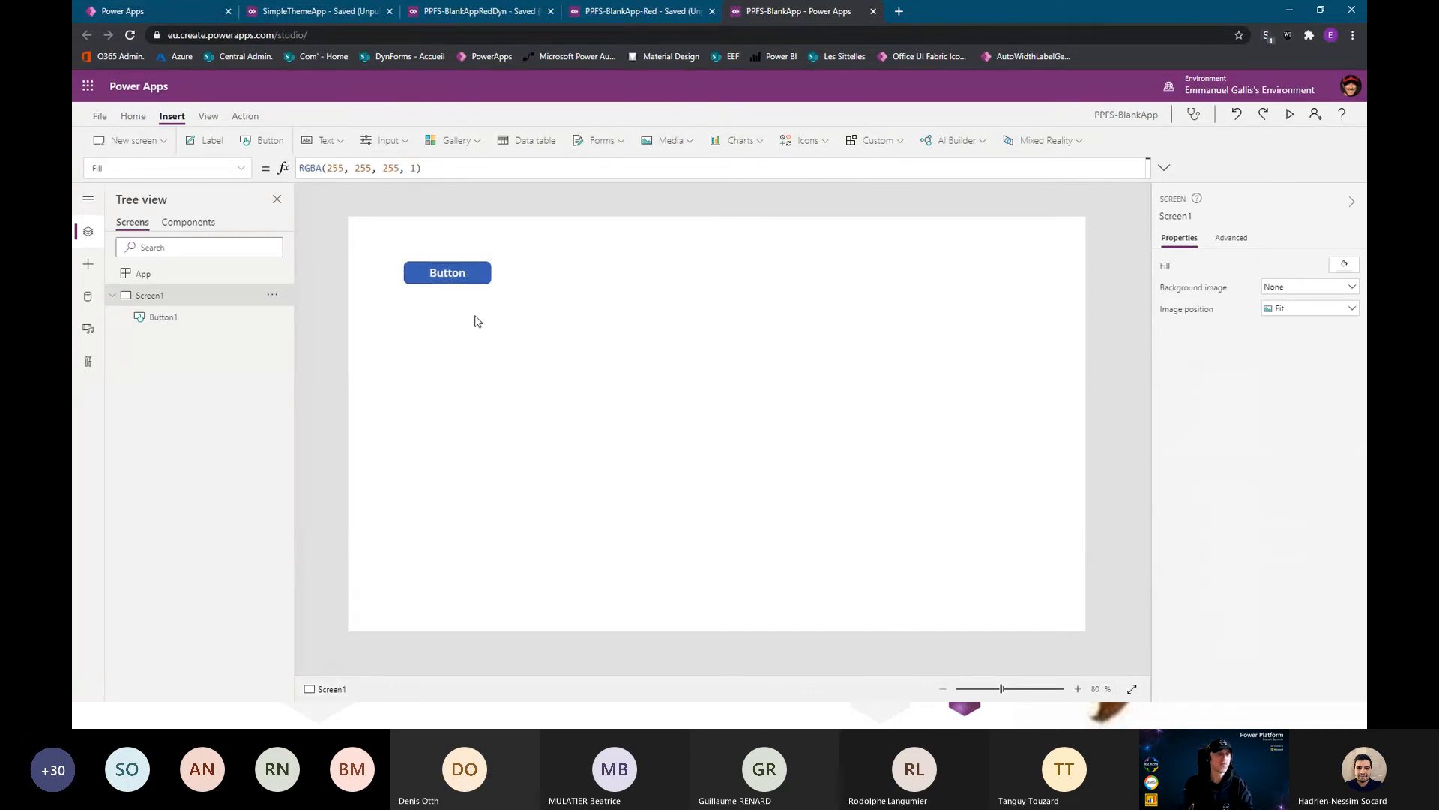
Look through the available Standard and Office themes without applying one
left_click(133, 116)
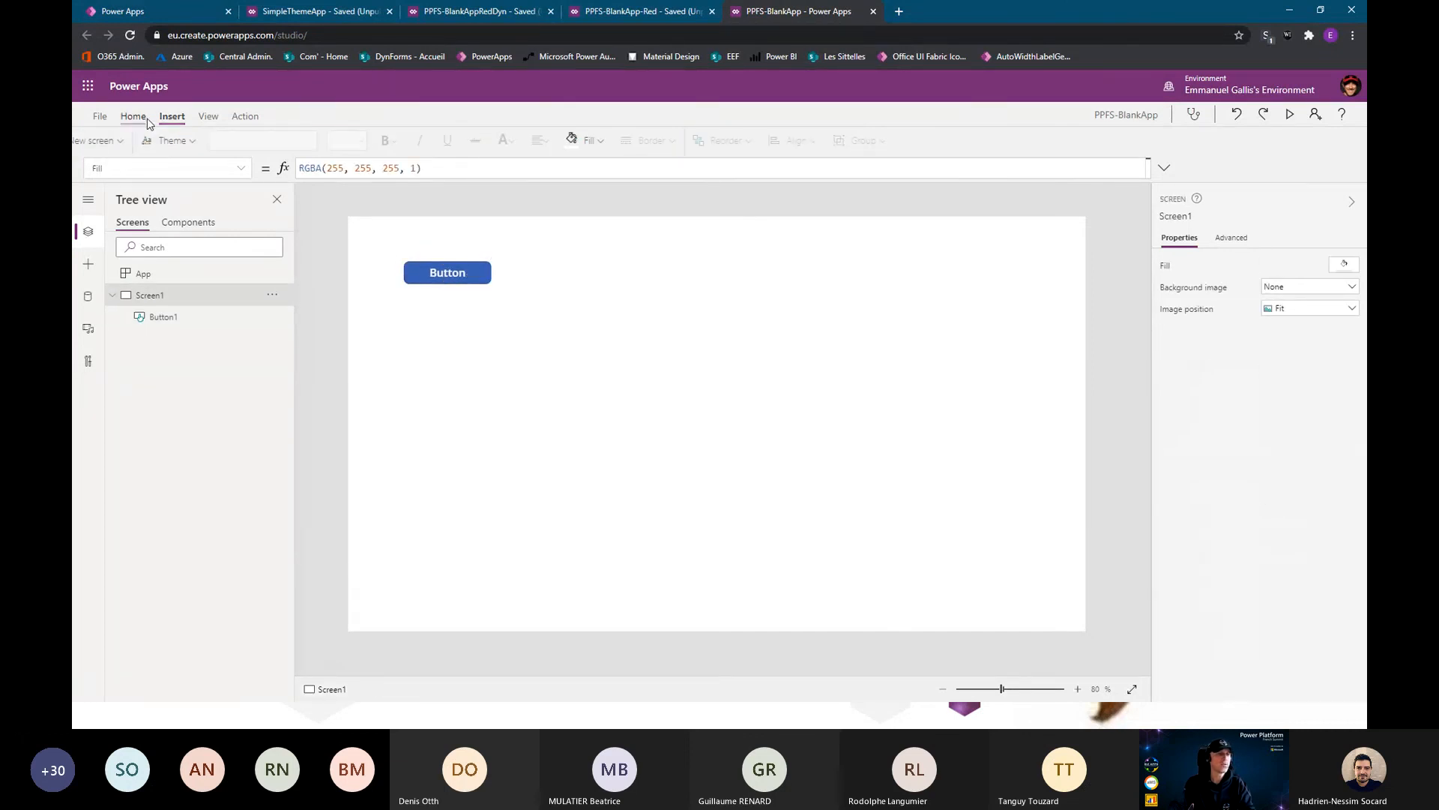
left_click(225, 141)
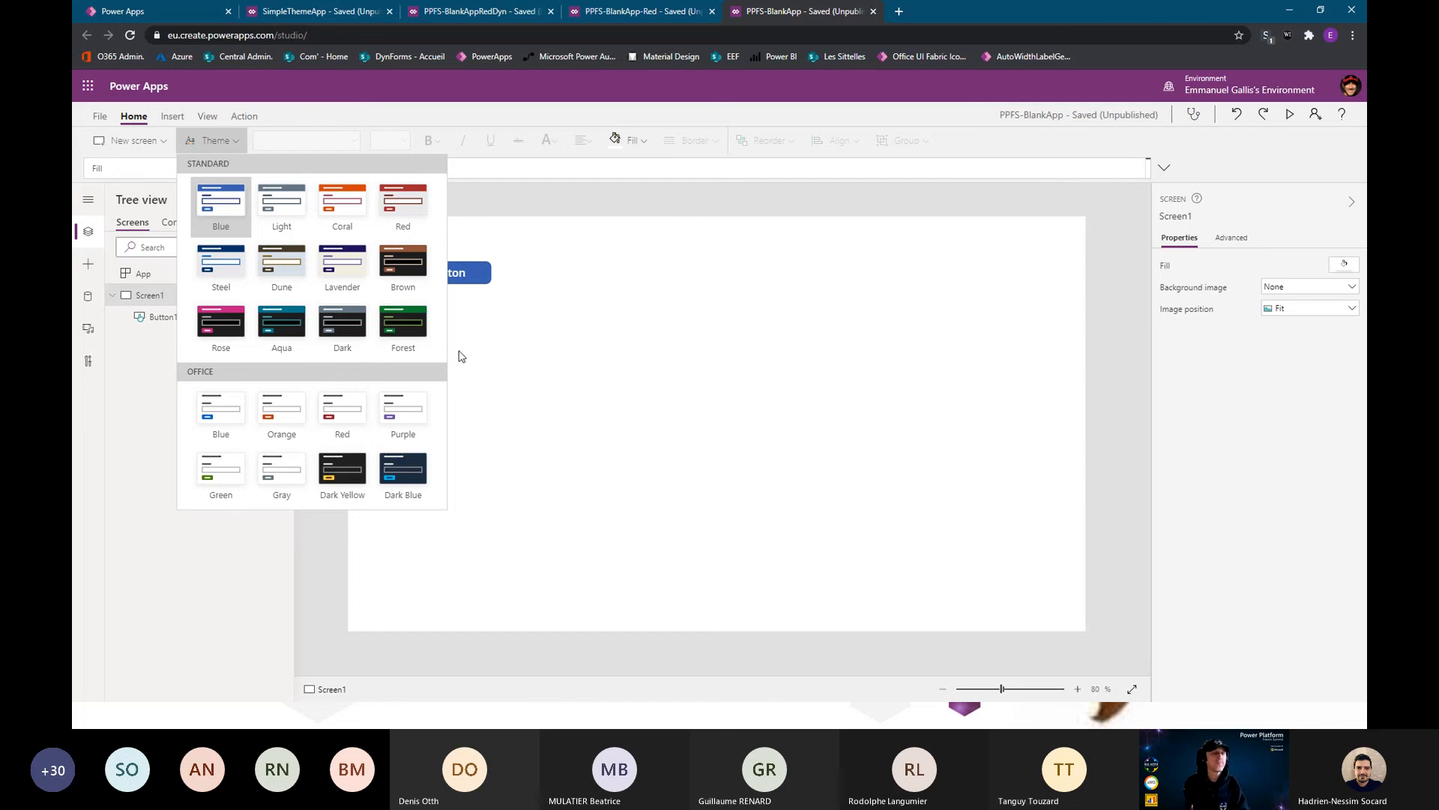
left_click(503, 334)
Reposition the button slightly lower on the canvas and deselect it
left_click(459, 275)
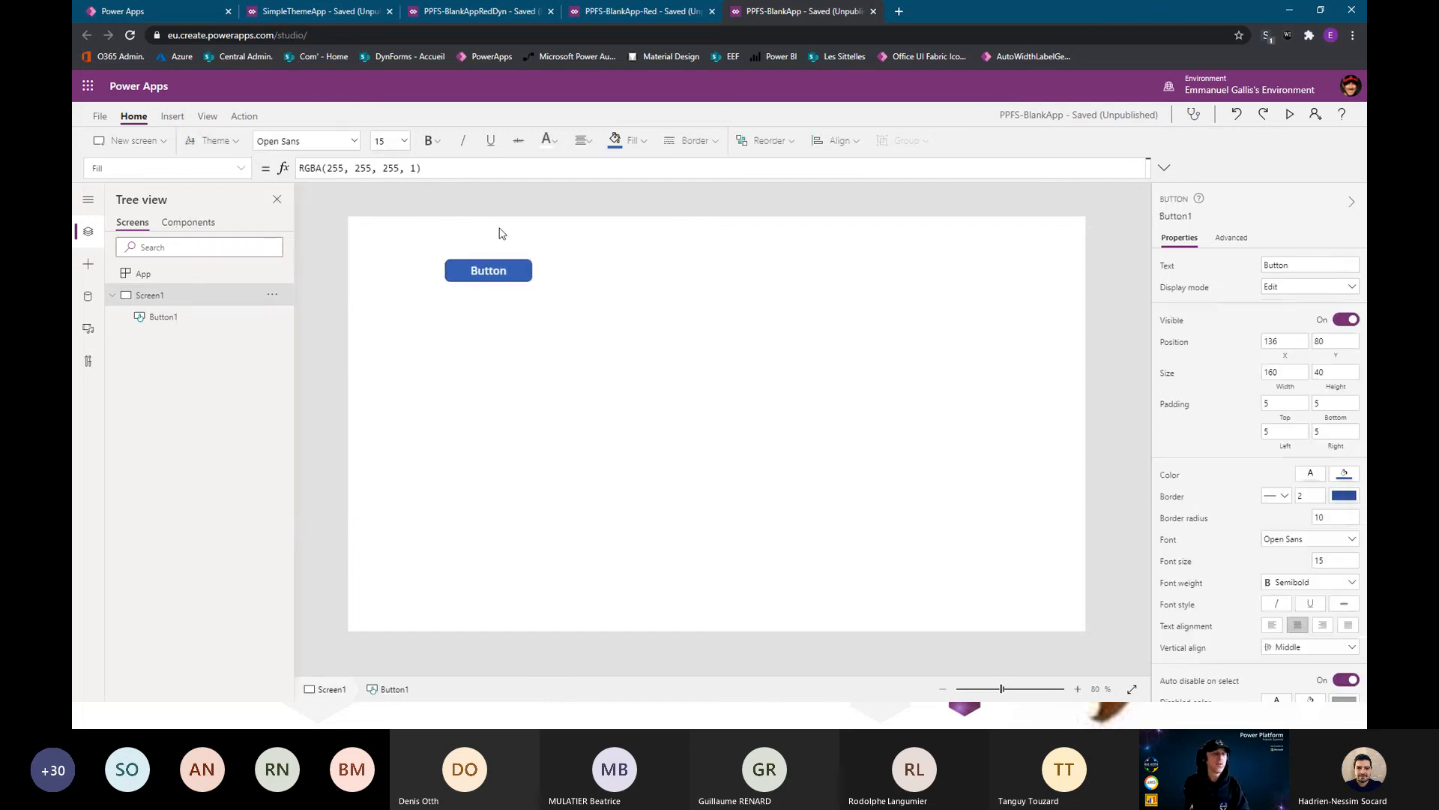
left_click_drag(481, 271, 460, 298)
left_click(523, 253)
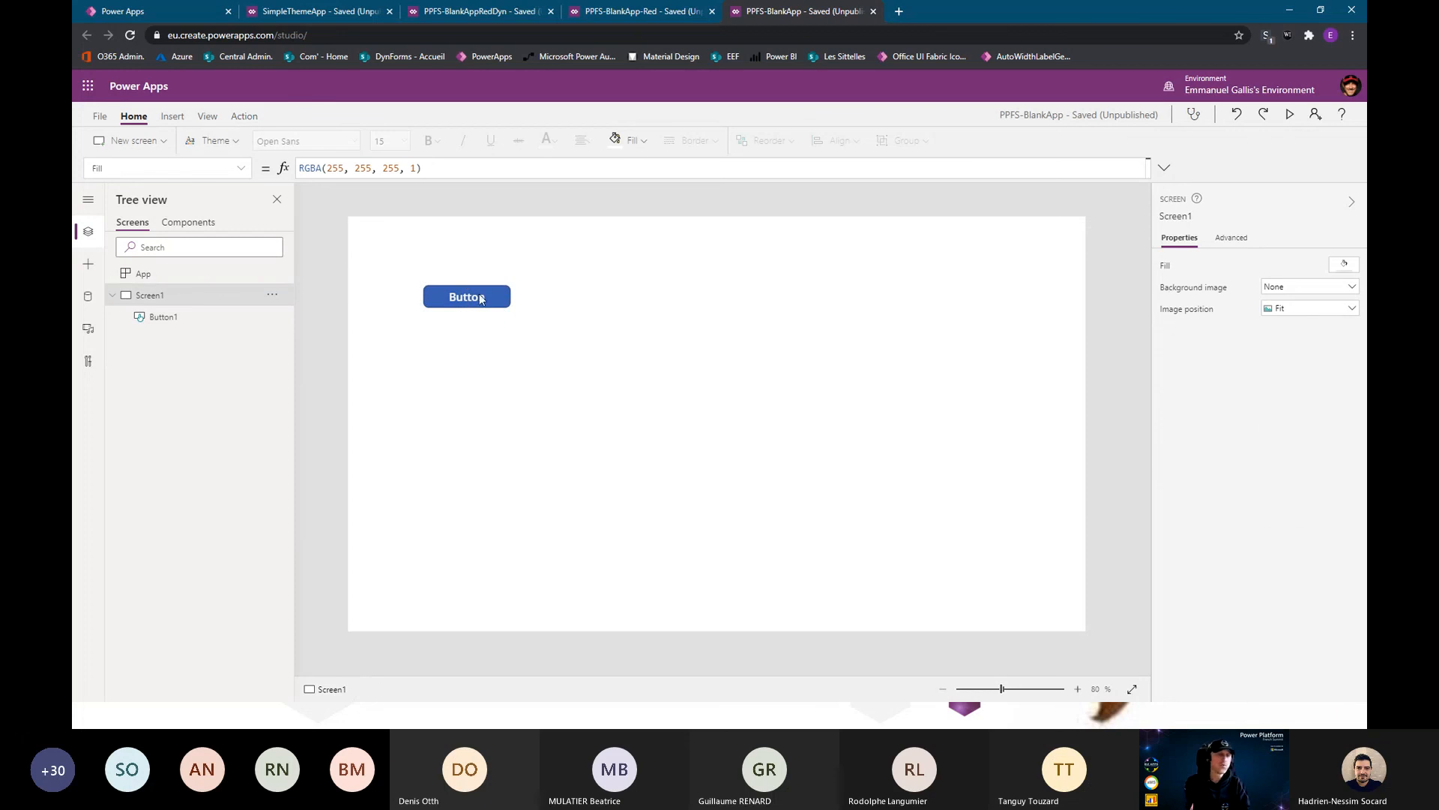
left_click_drag(482, 299, 479, 292)
left_click(577, 294)
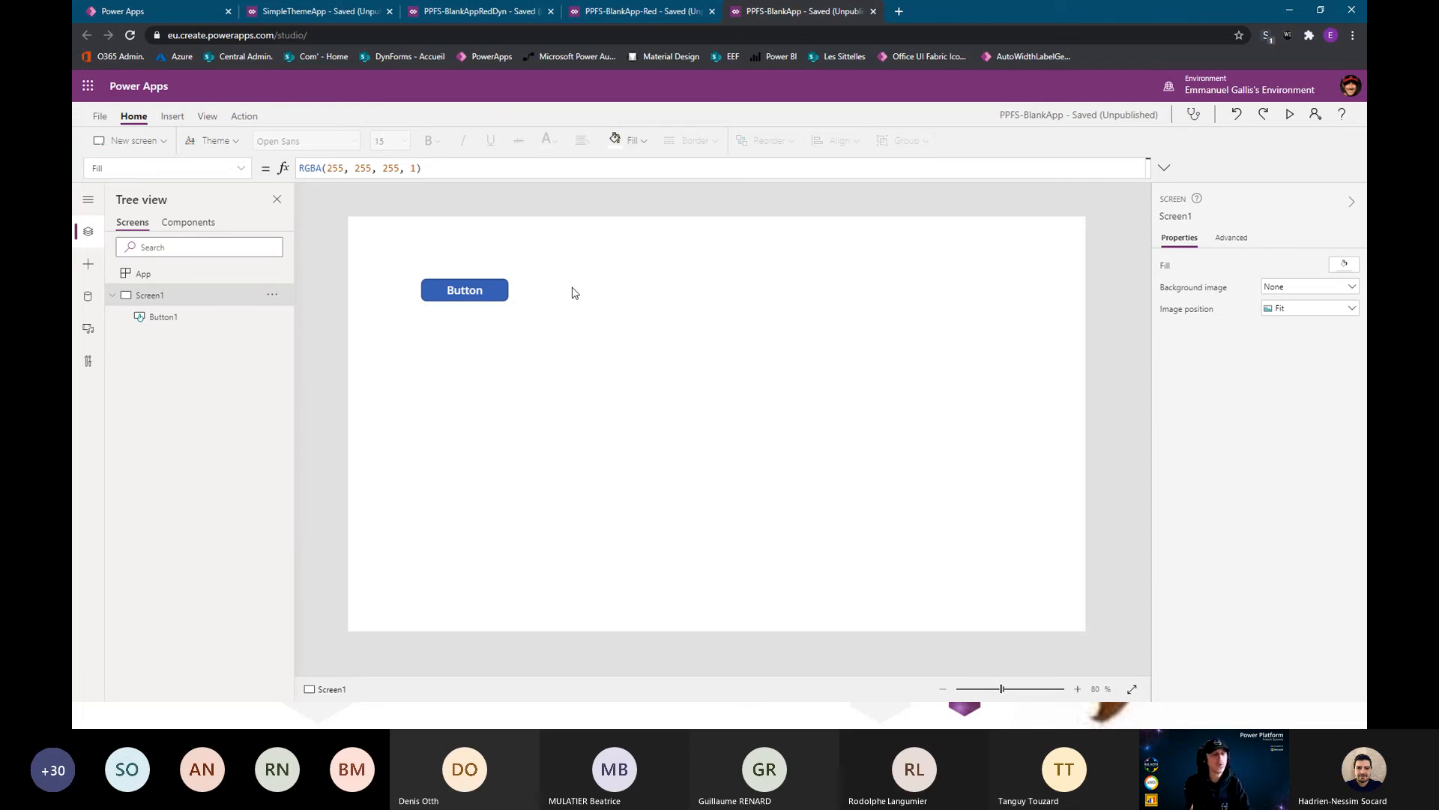
Compare the theme colors offered for Screen1's fill in PPFS-BlankApp and in PPFS-BlankApp-Red
left_click(1344, 264)
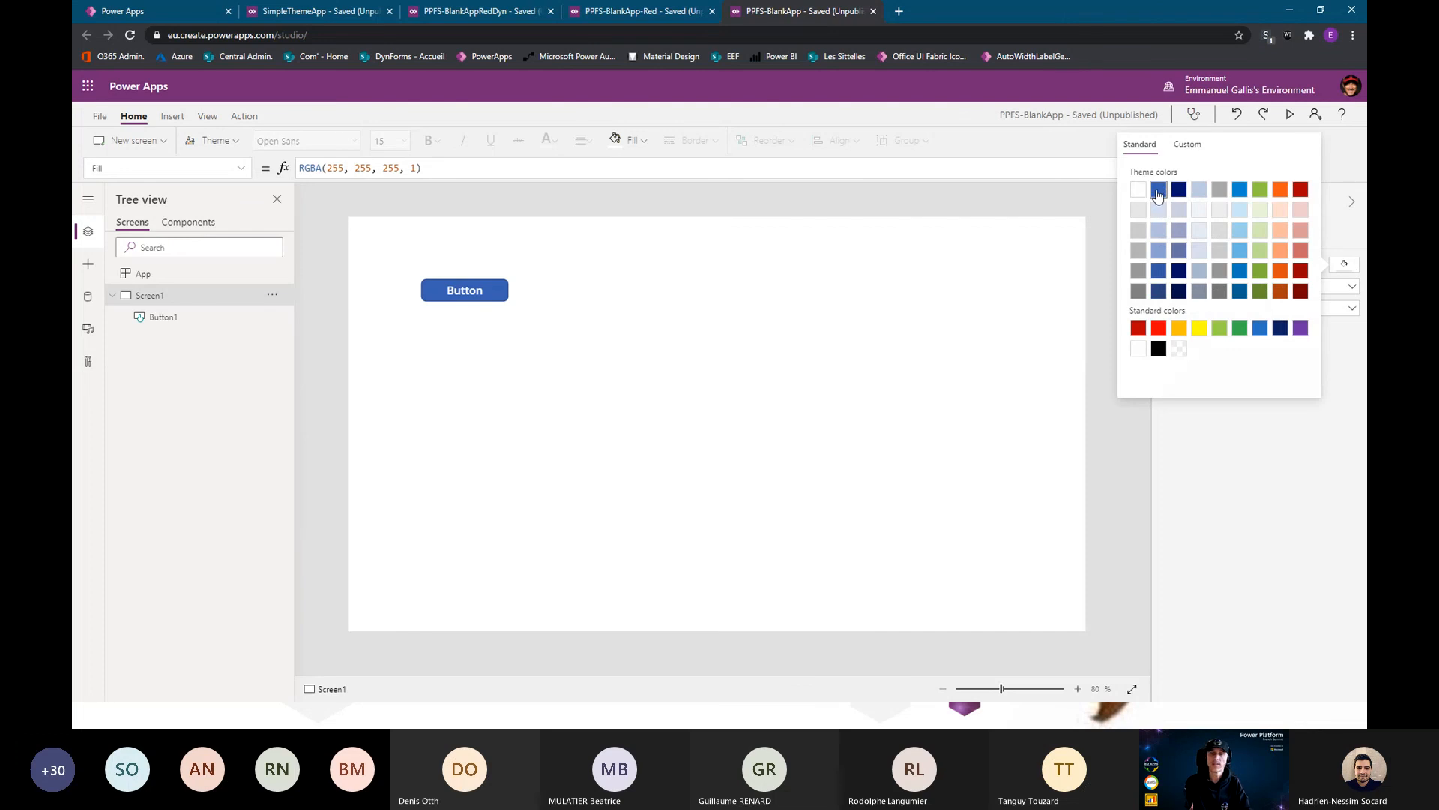
left_click(885, 321)
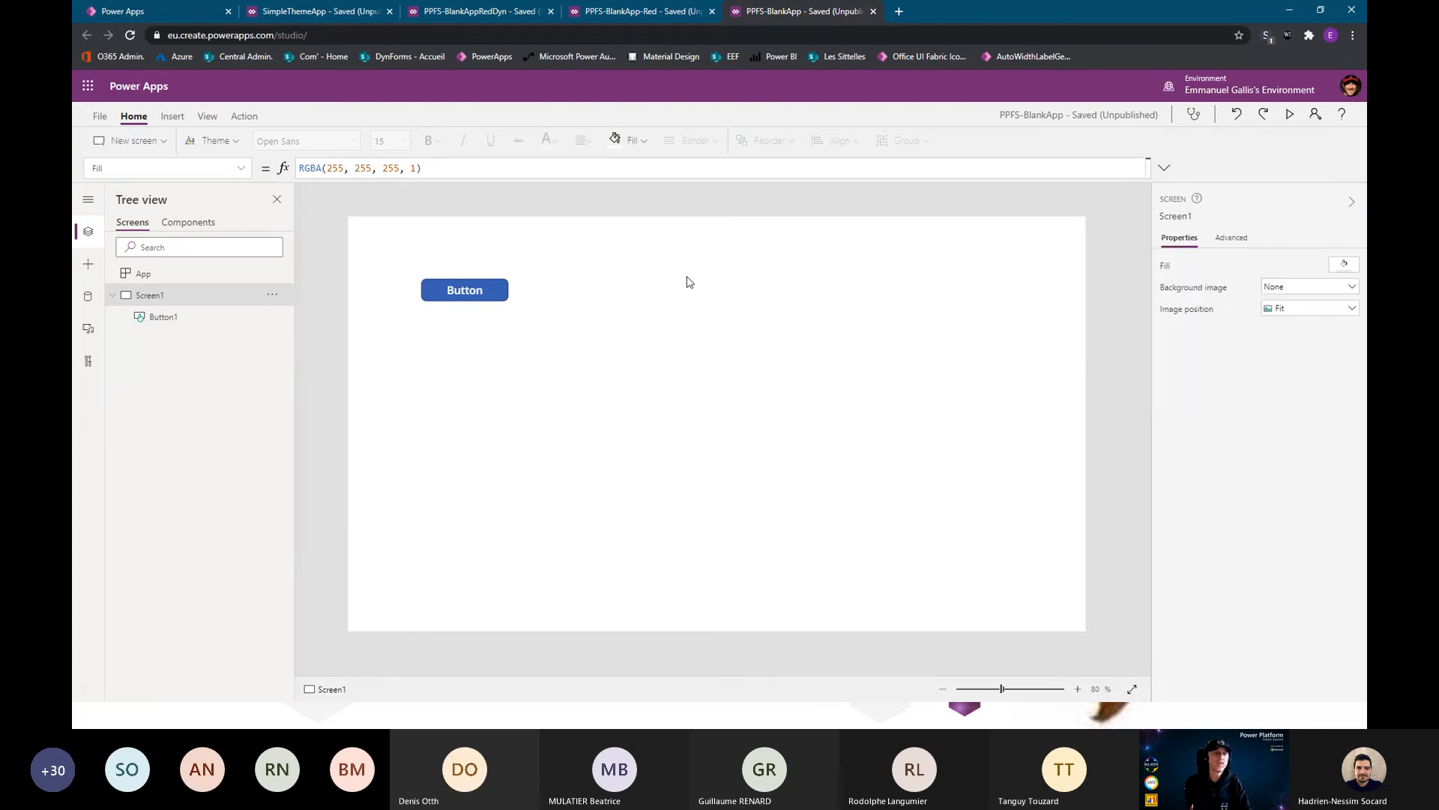
left_click(640, 14)
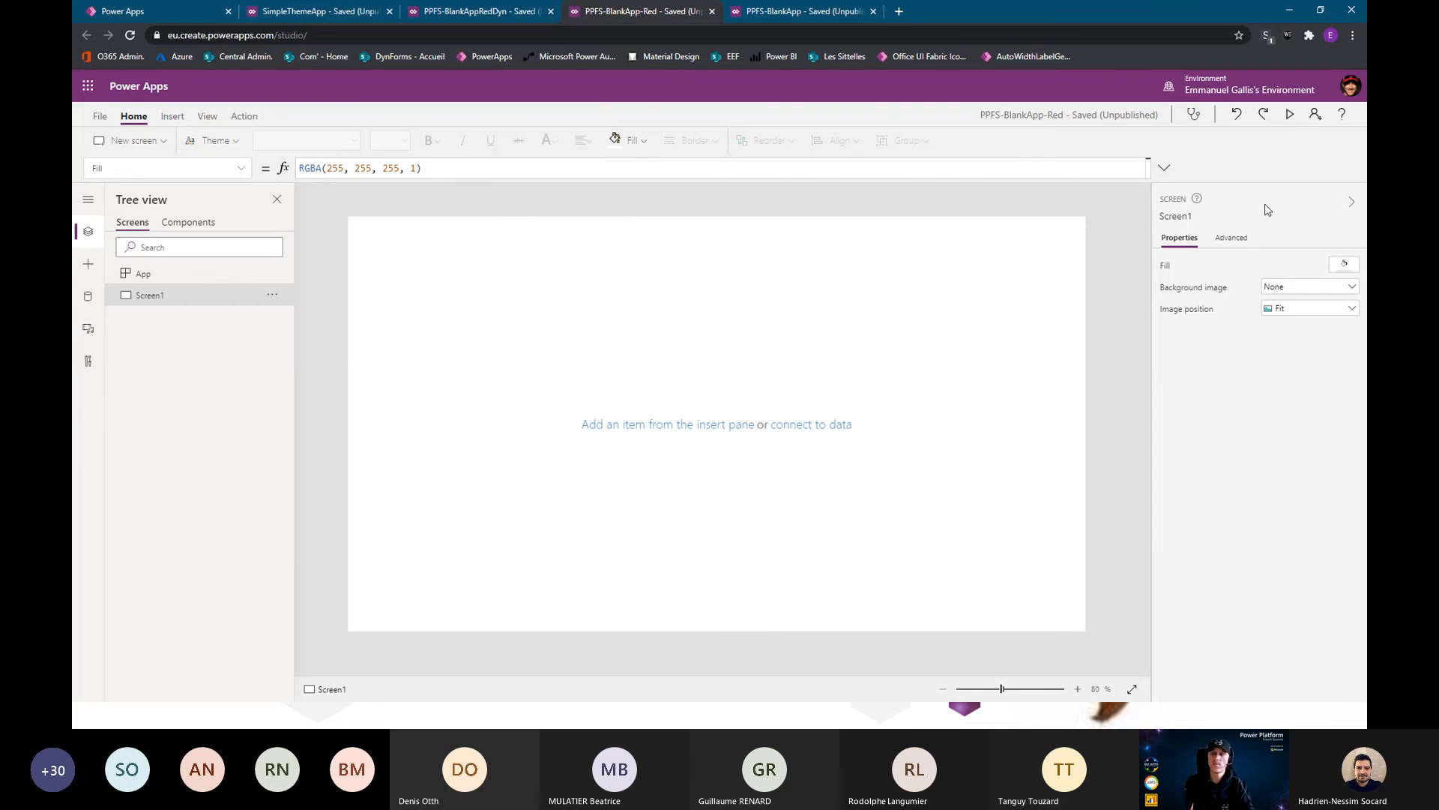
left_click(1344, 265)
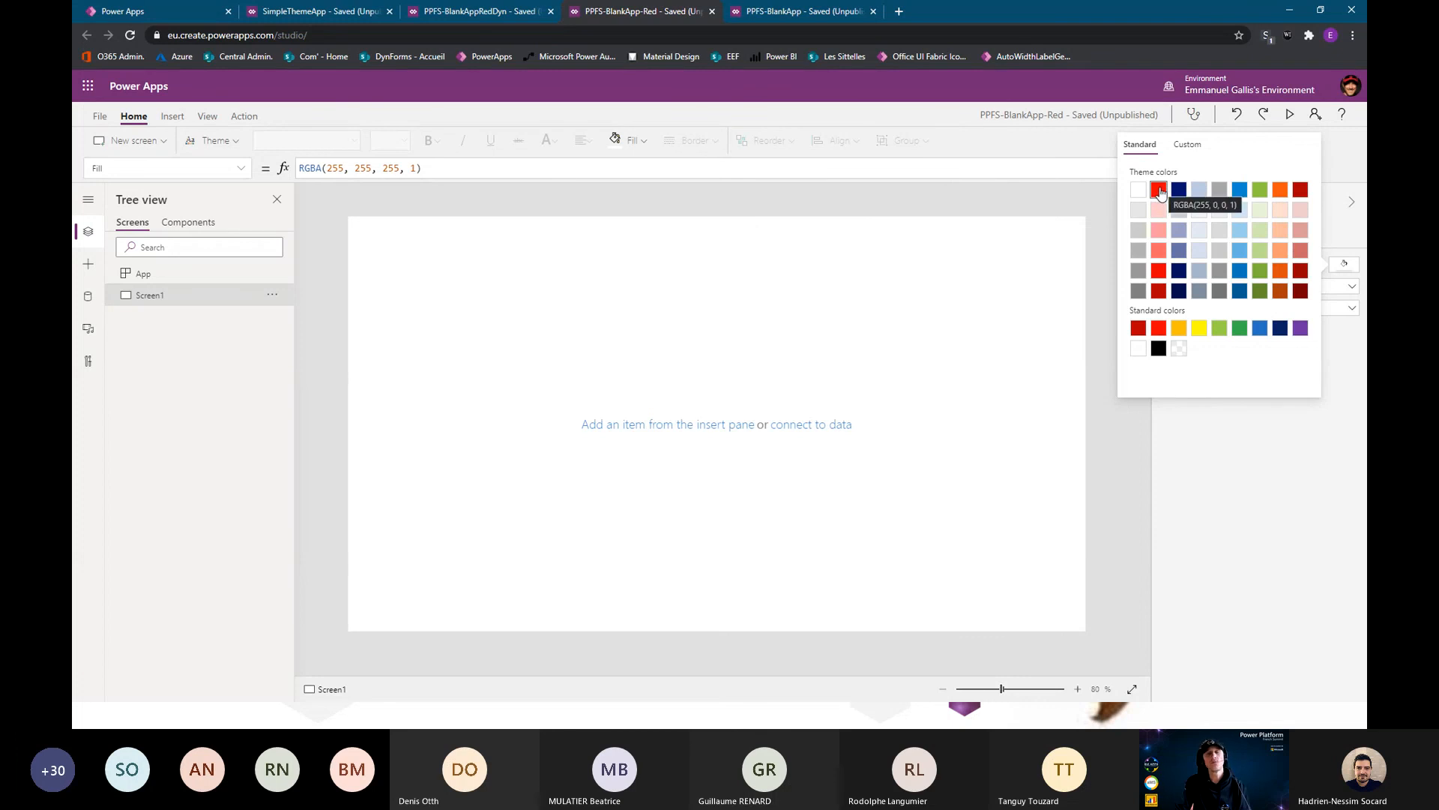
left_click(678, 315)
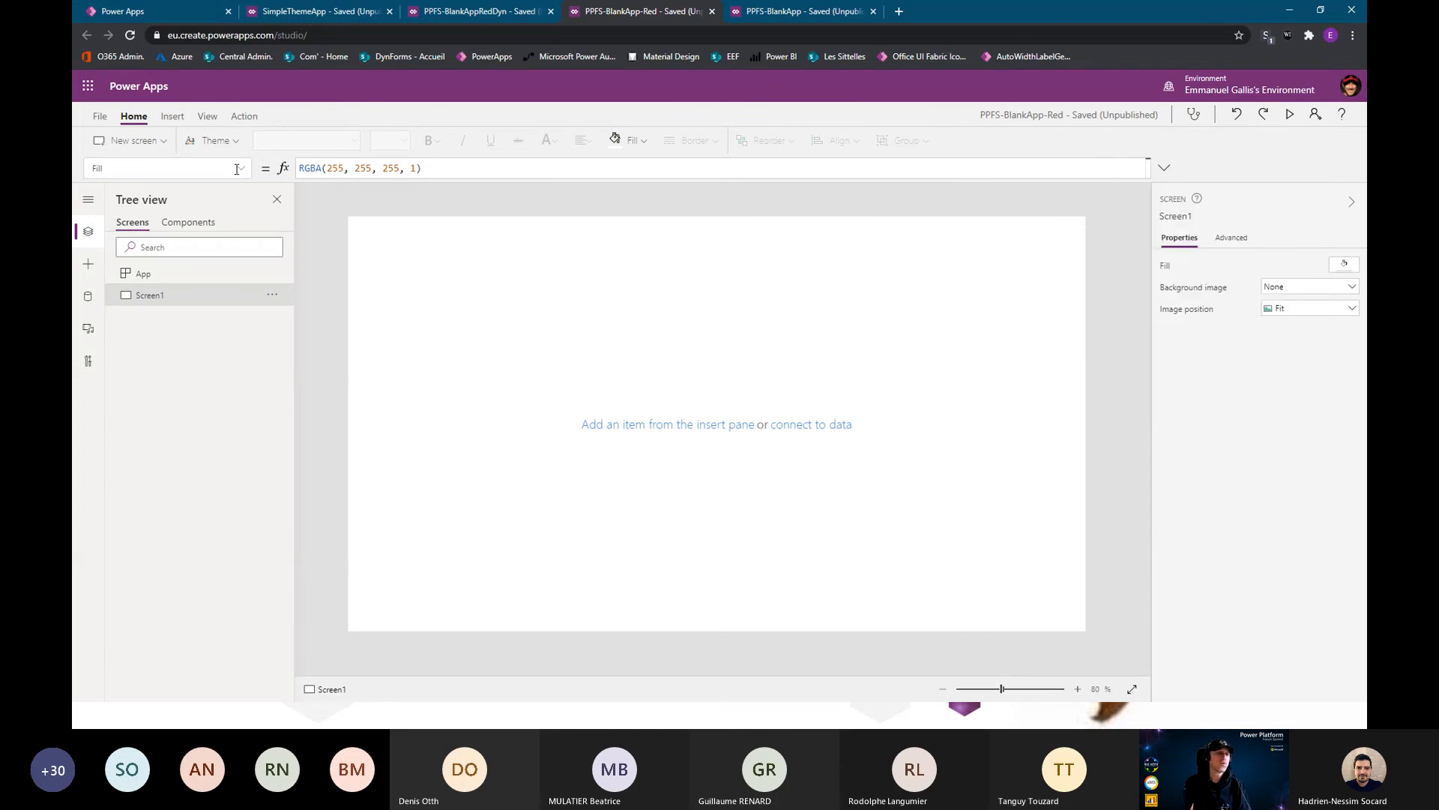
Insert a button on Screen1 of PPFS-BlankApp-Red
left_click(172, 119)
left_click(255, 141)
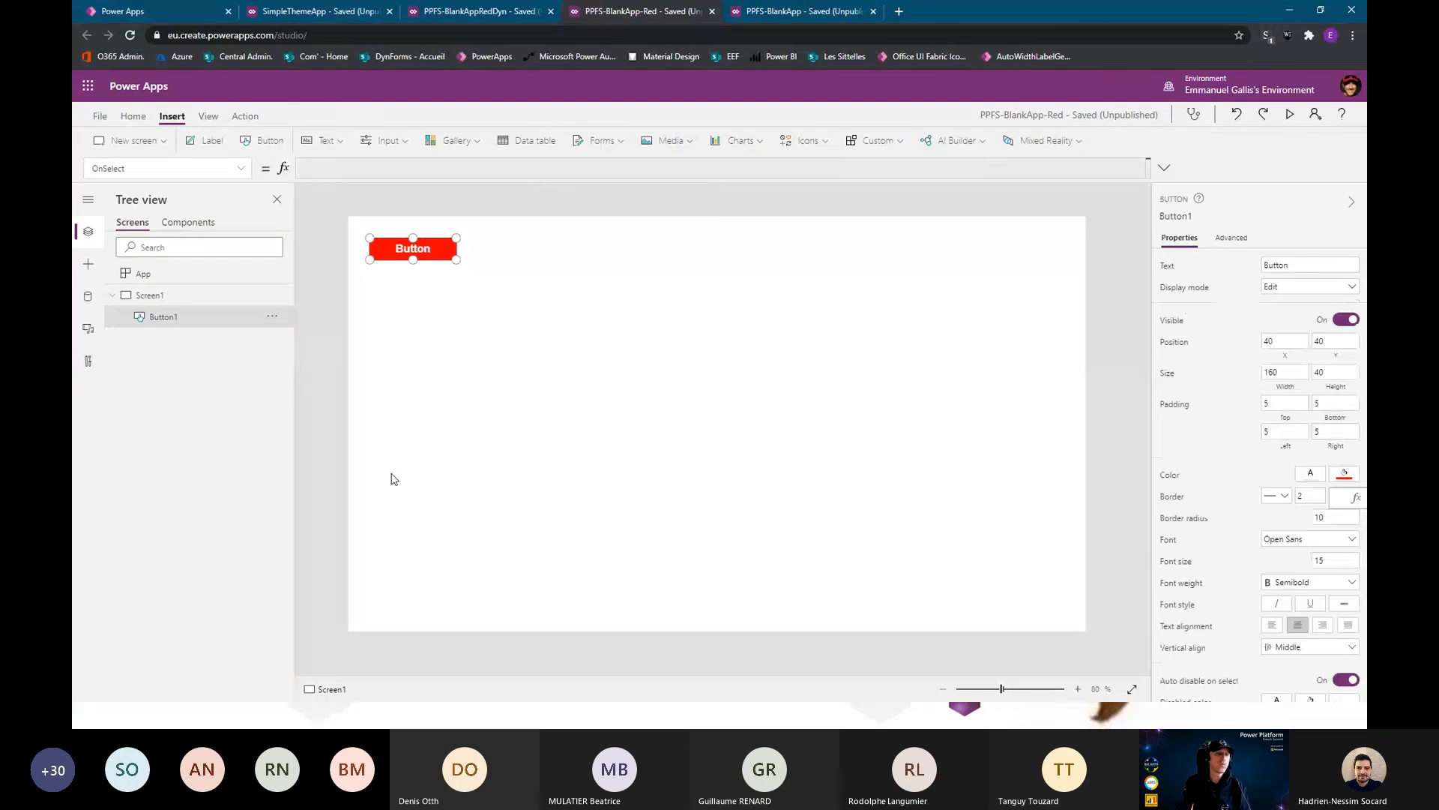
left_click(325, 141)
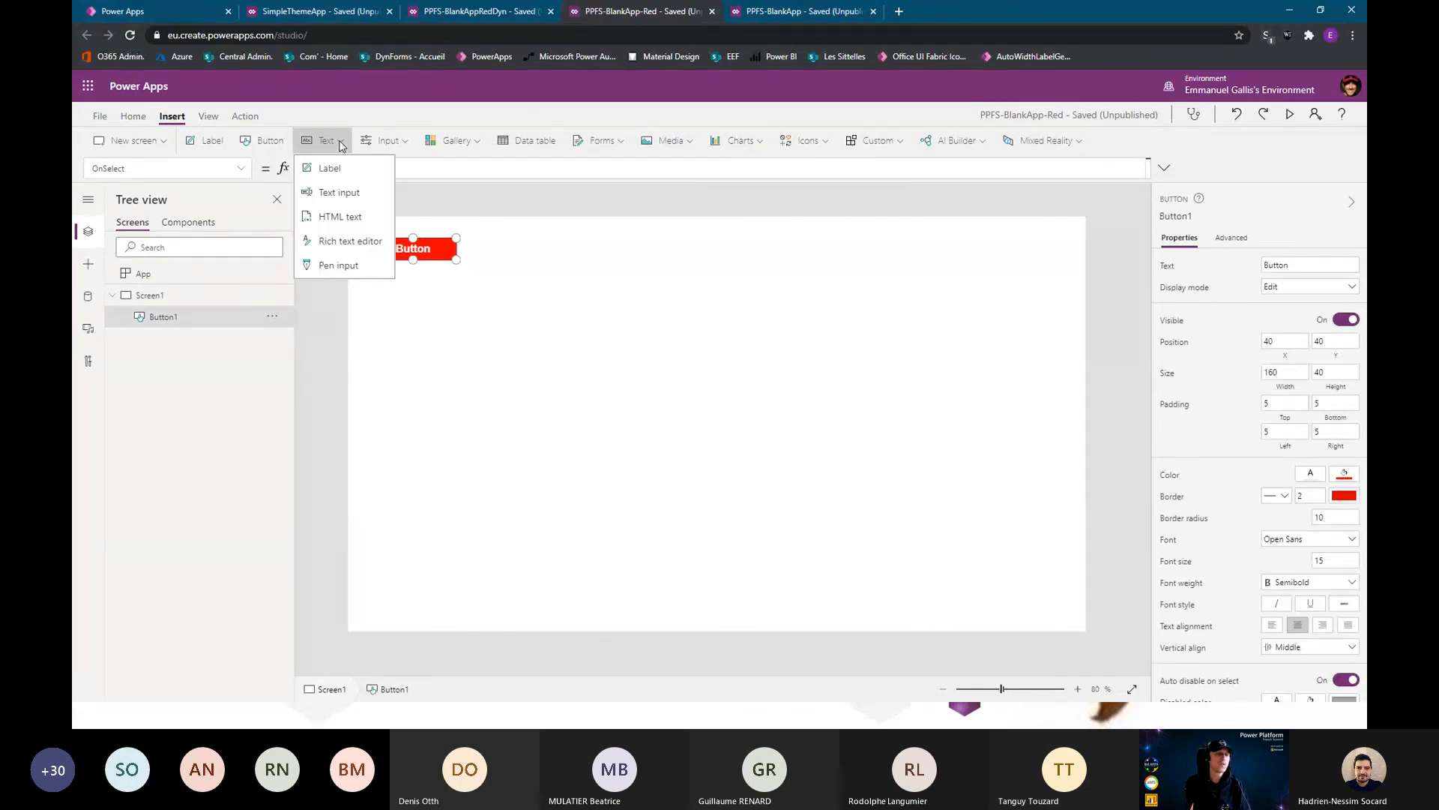
left_click(346, 194)
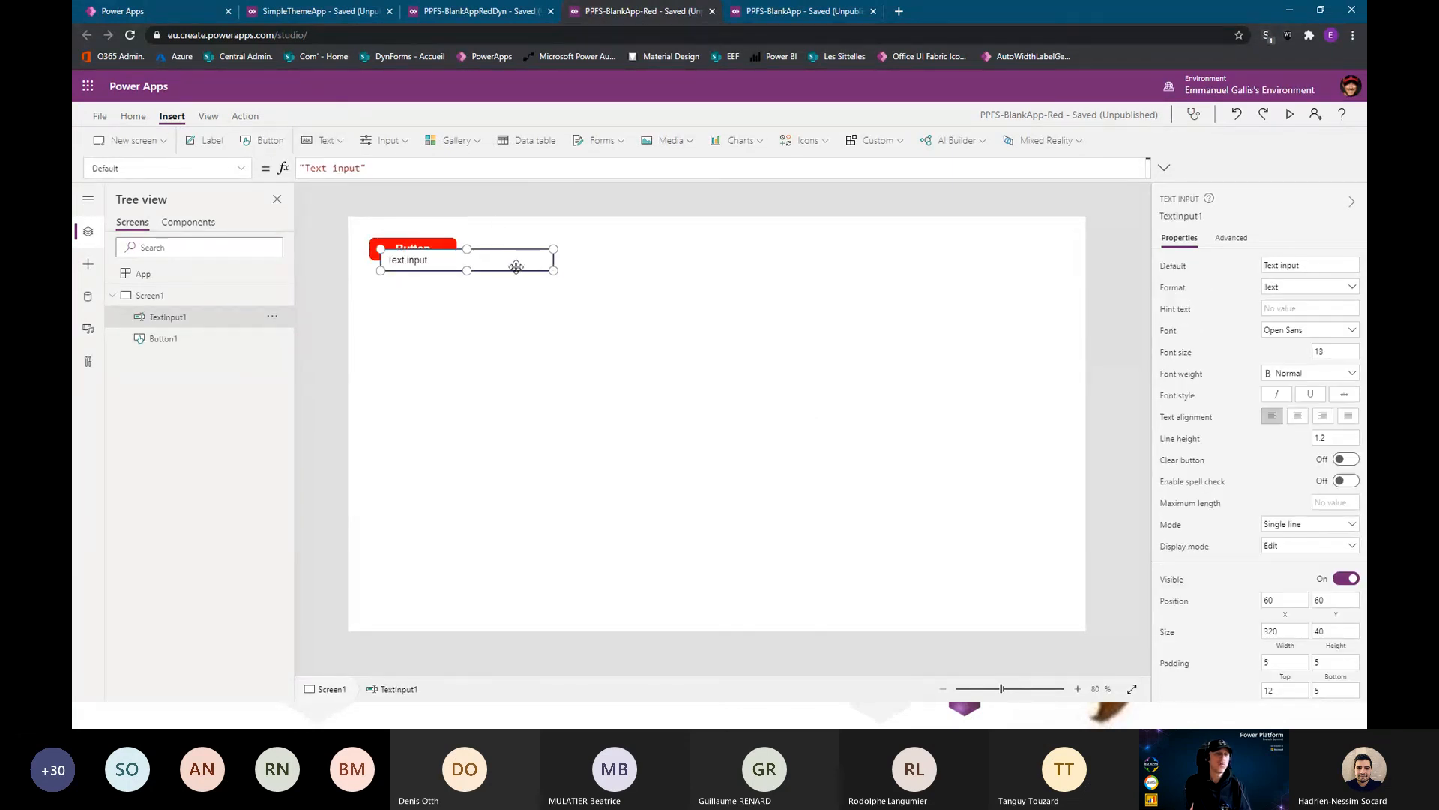
key("Delete")
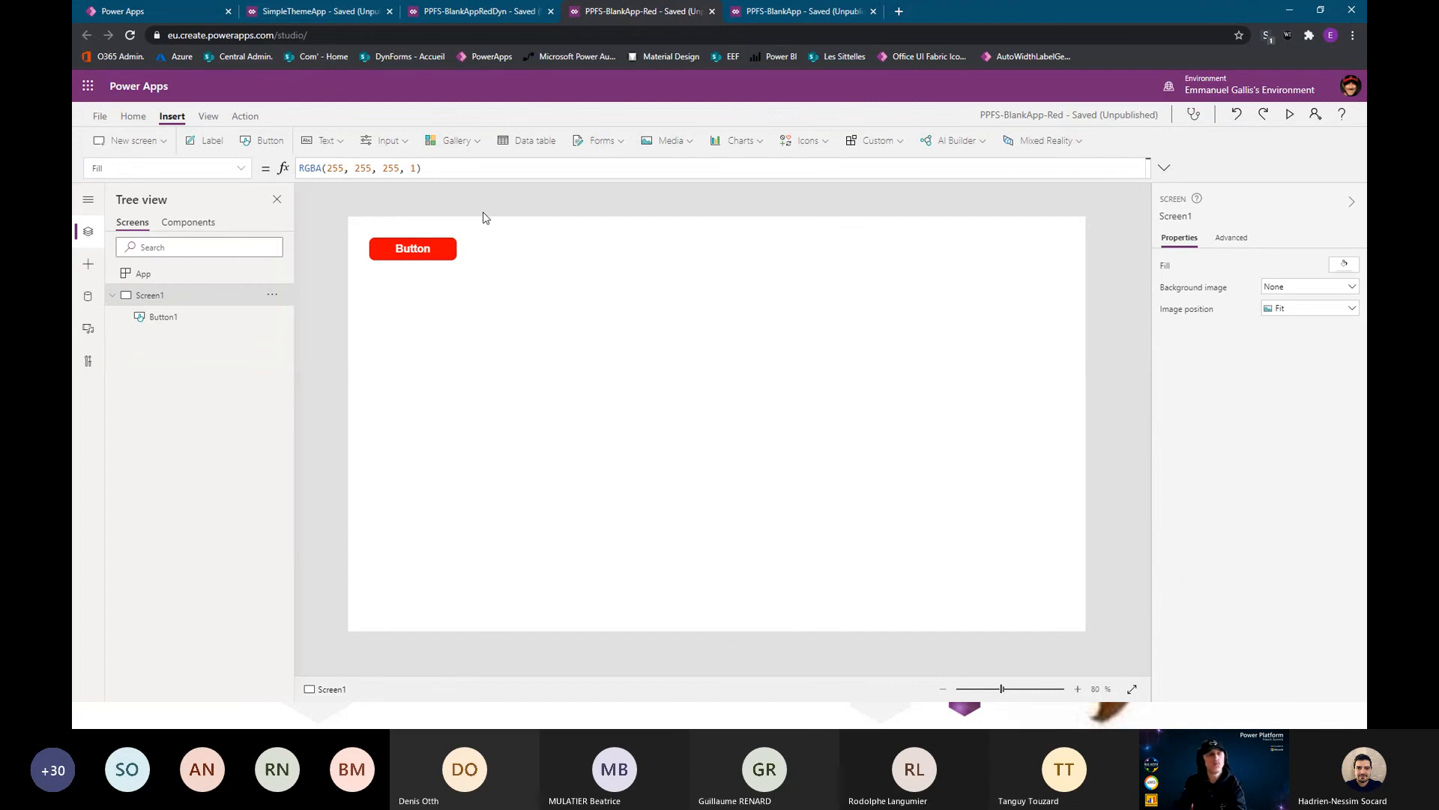
Insert a drop-down control and place it below the button
left_click(389, 141)
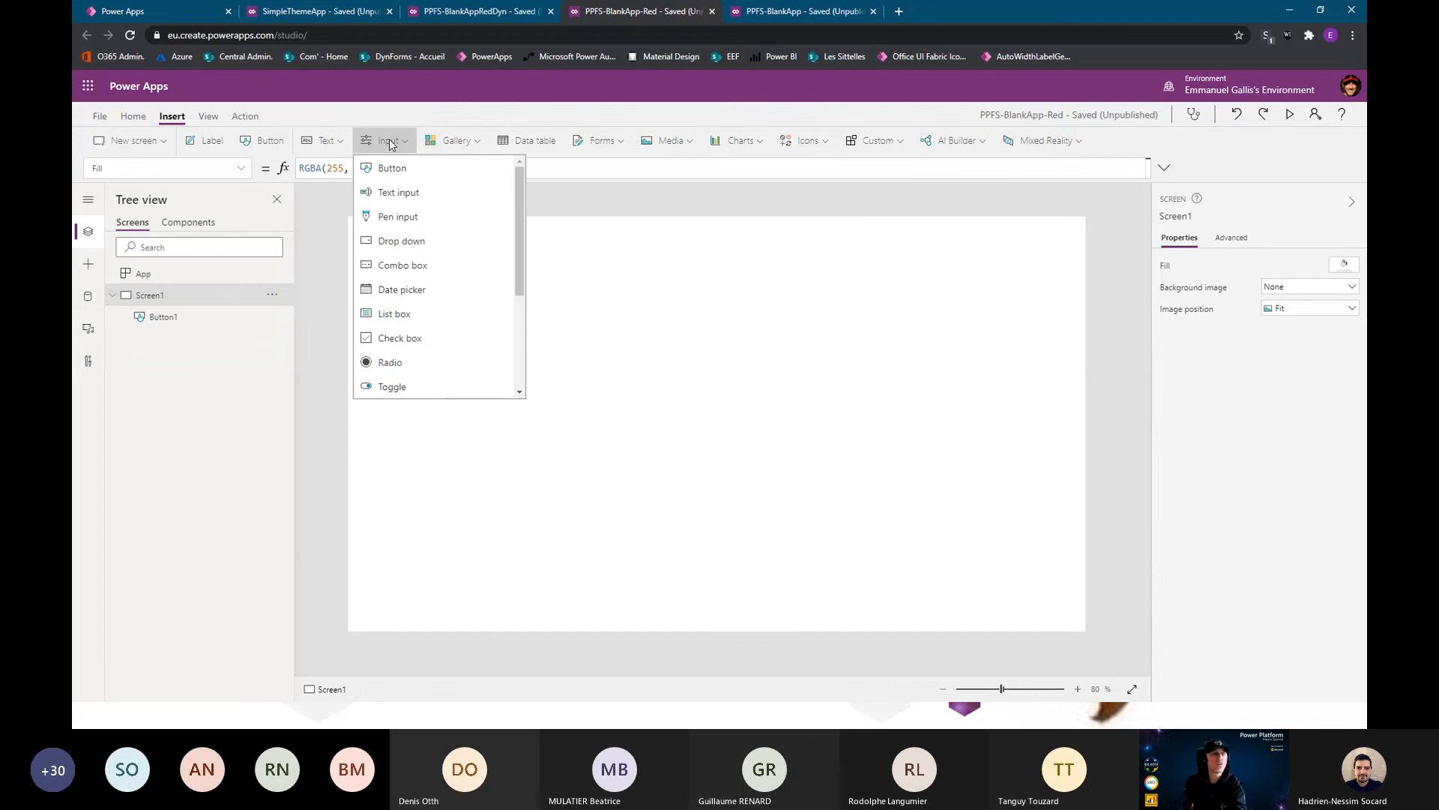
left_click(396, 241)
left_click_drag(475, 282, 498, 296)
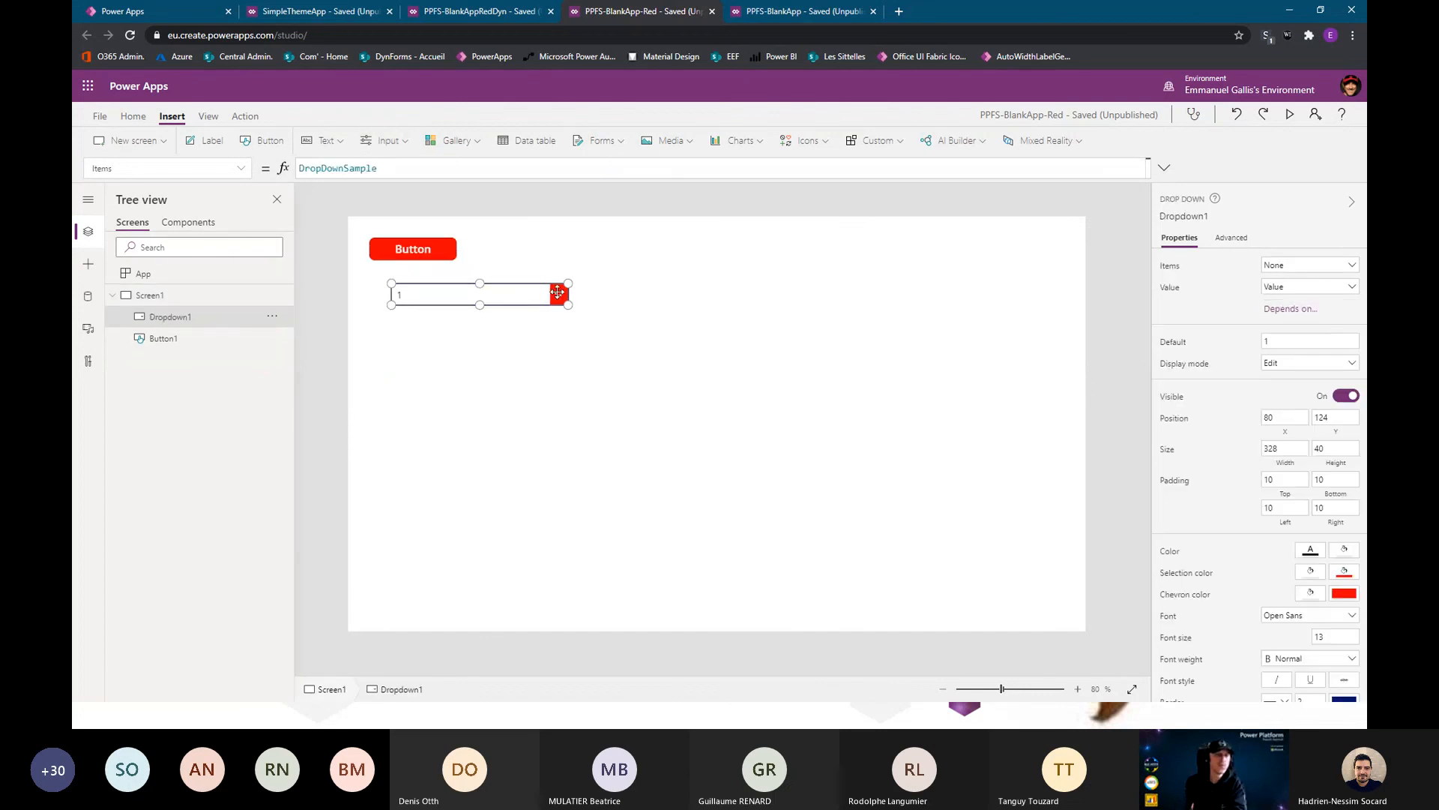
Insert a toggle, place it beside the button above the drop-down, and switch it on
left_click(389, 141)
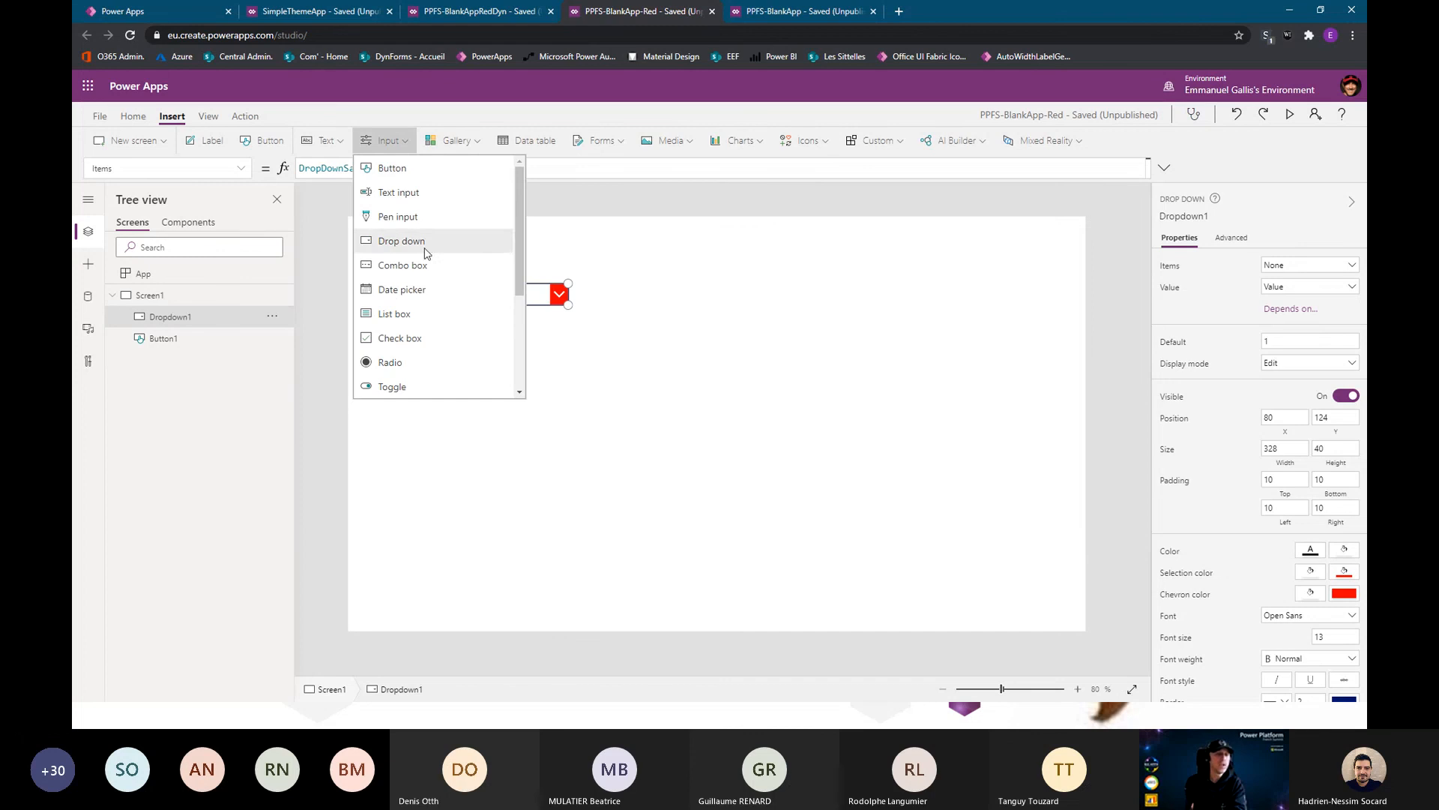
left_click(392, 386)
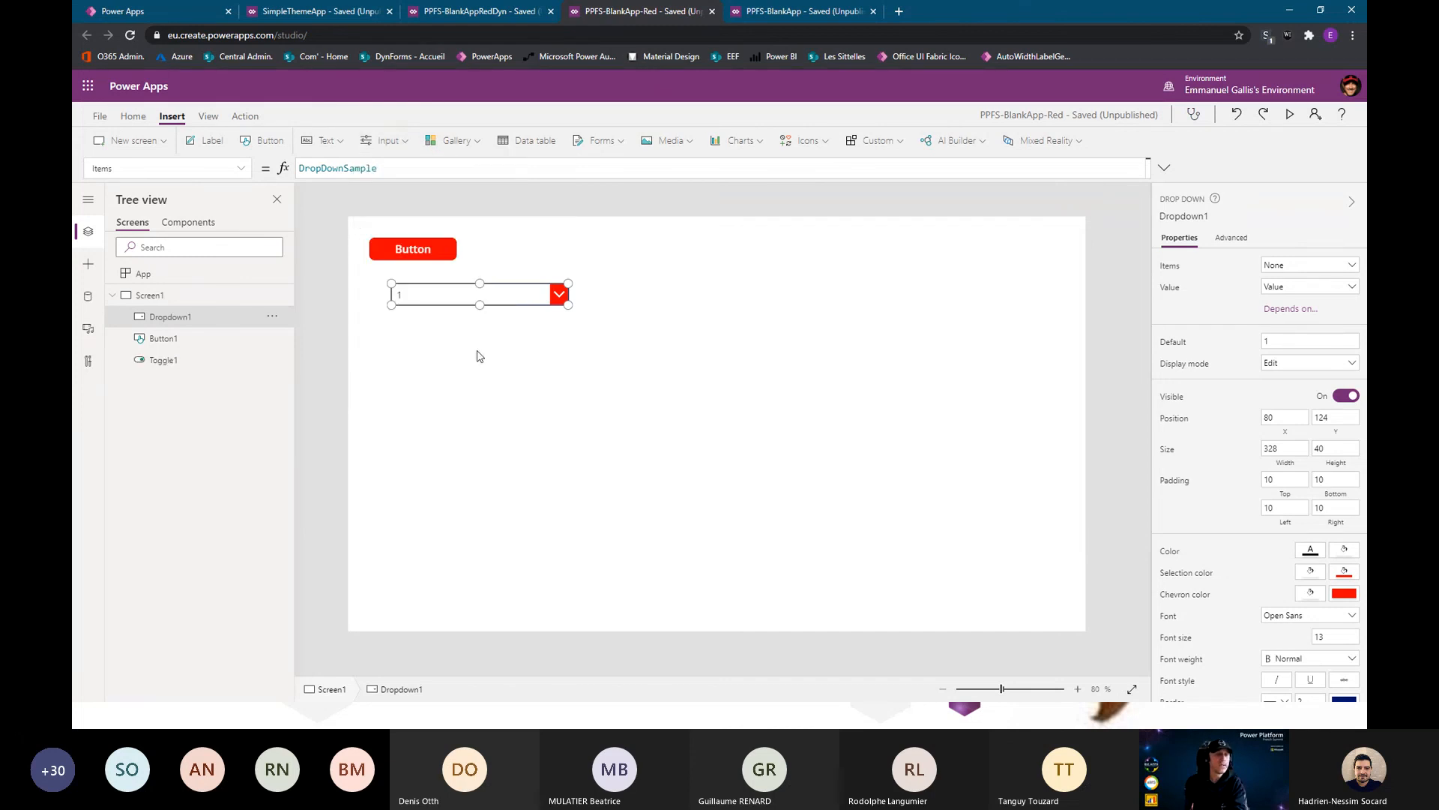
left_click_drag(474, 254, 583, 253)
left_click(551, 255)
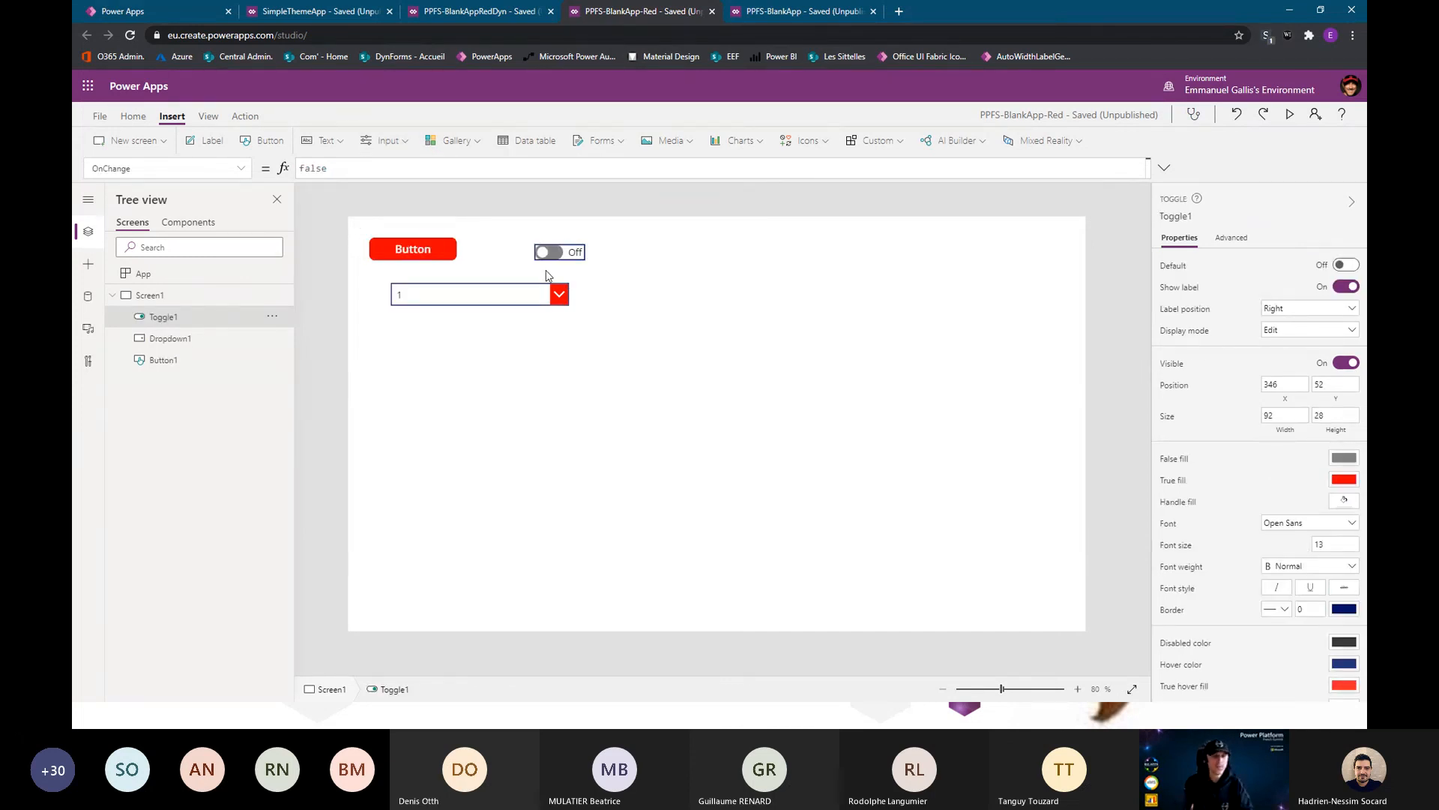
left_click(488, 371)
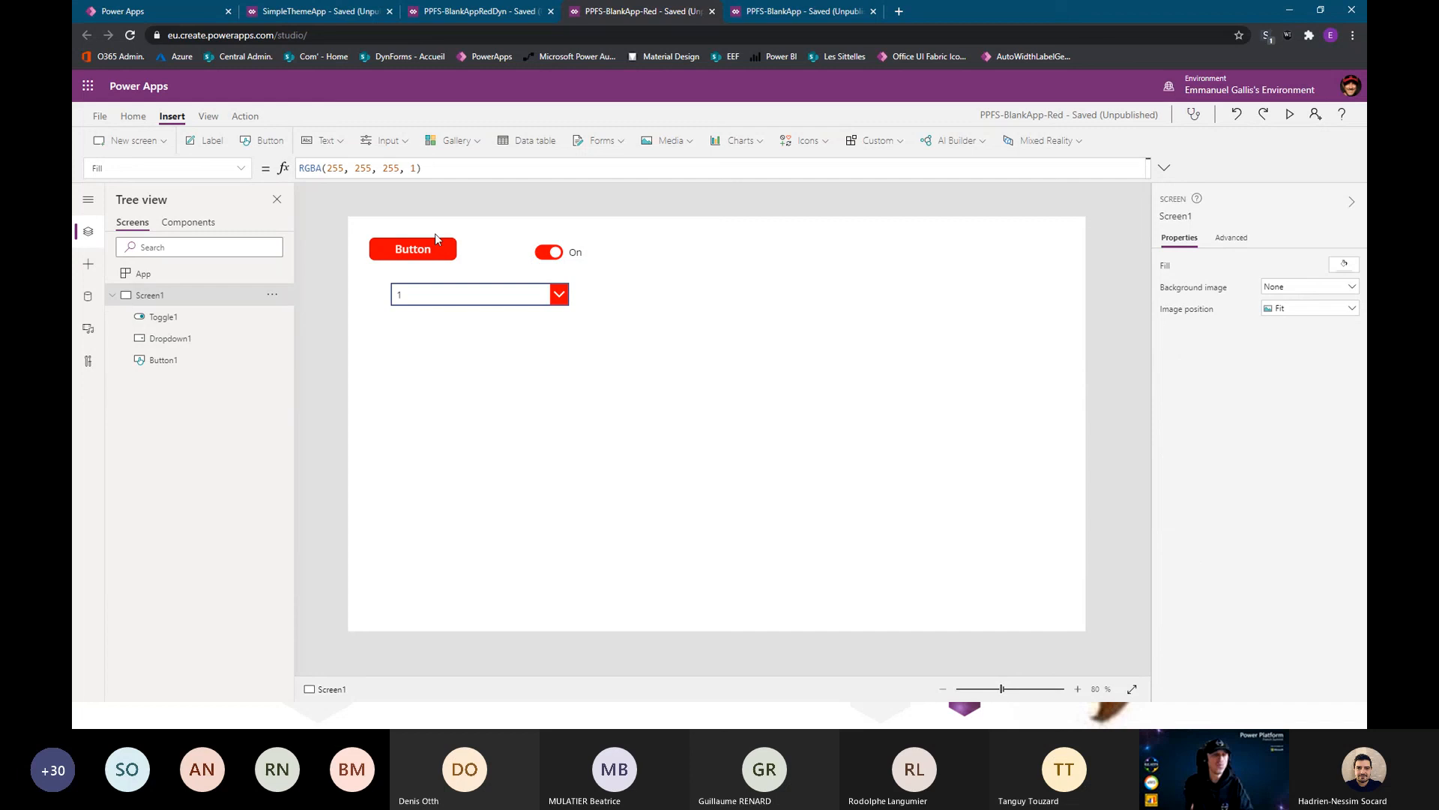
Insert a date picker and place it beneath the drop-down, aligned with its left edge
left_click(397, 142)
left_click(398, 287)
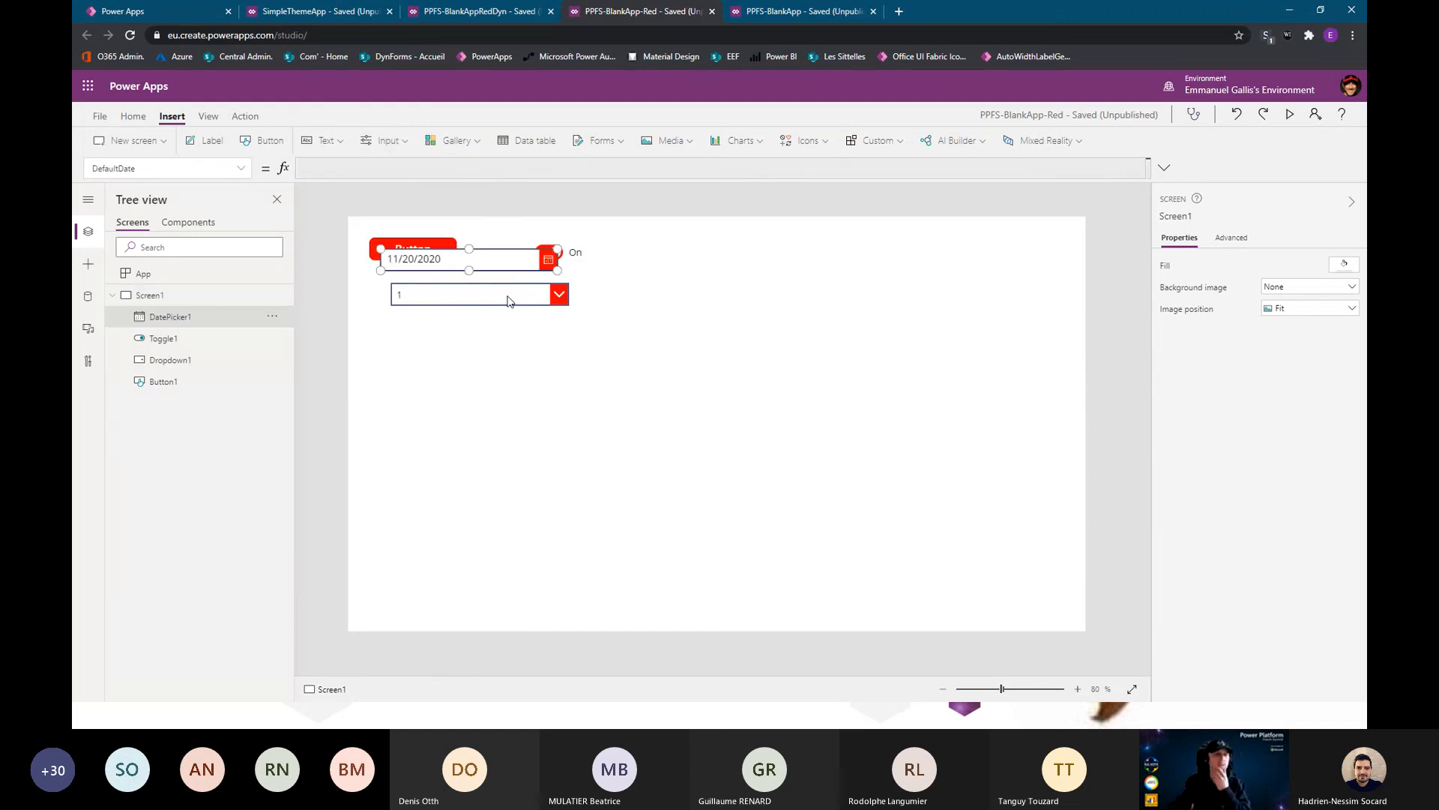
left_click_drag(488, 258, 497, 352)
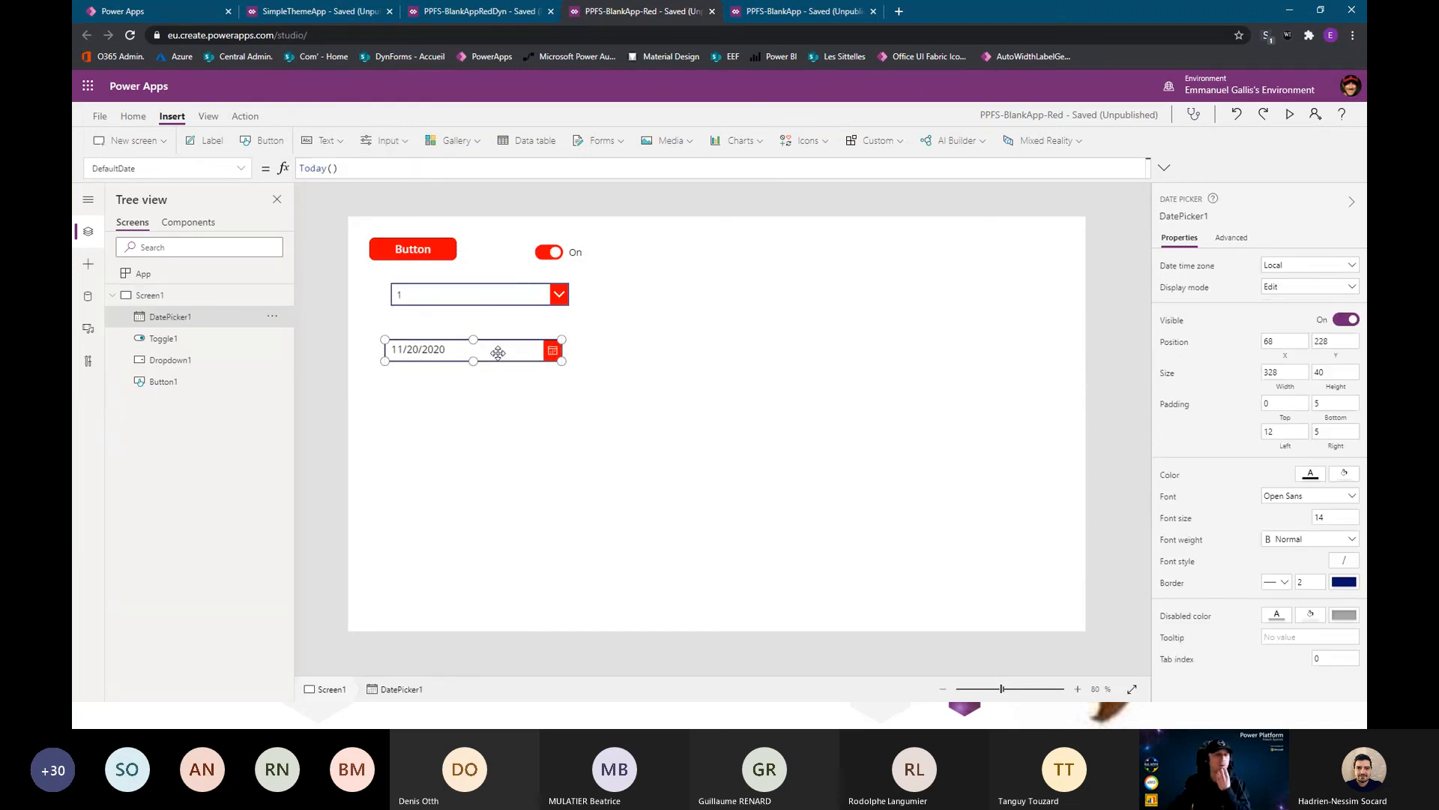
left_click(694, 332)
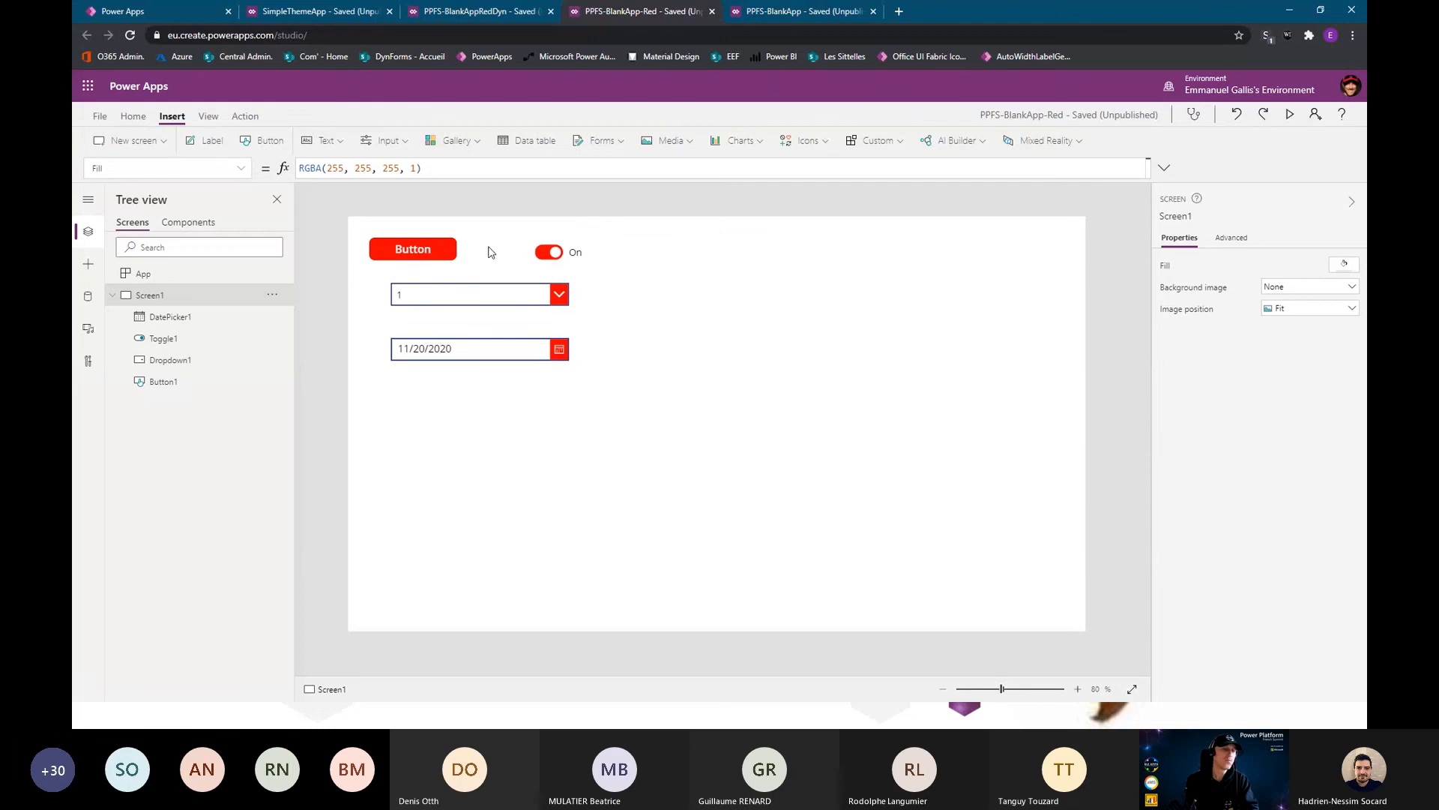
Move the button to the right of the drop-down, level with it
left_click_drag(438, 255, 690, 298)
left_click(690, 349)
left_click(695, 358)
Examine the theme color swatches offered for Screen1's fill, including the RGBA value of the theme's primary color
left_click(1345, 264)
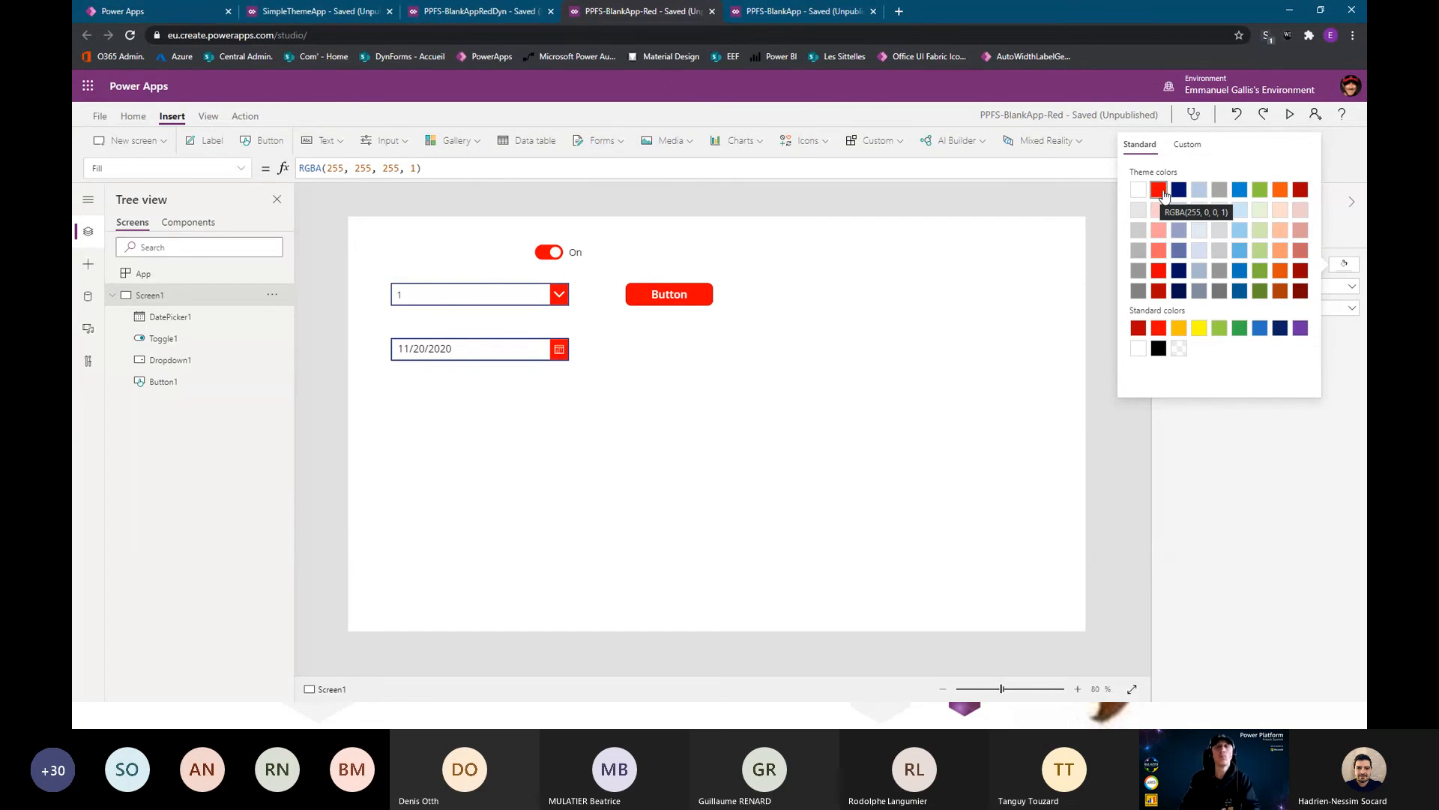
left_click(691, 454)
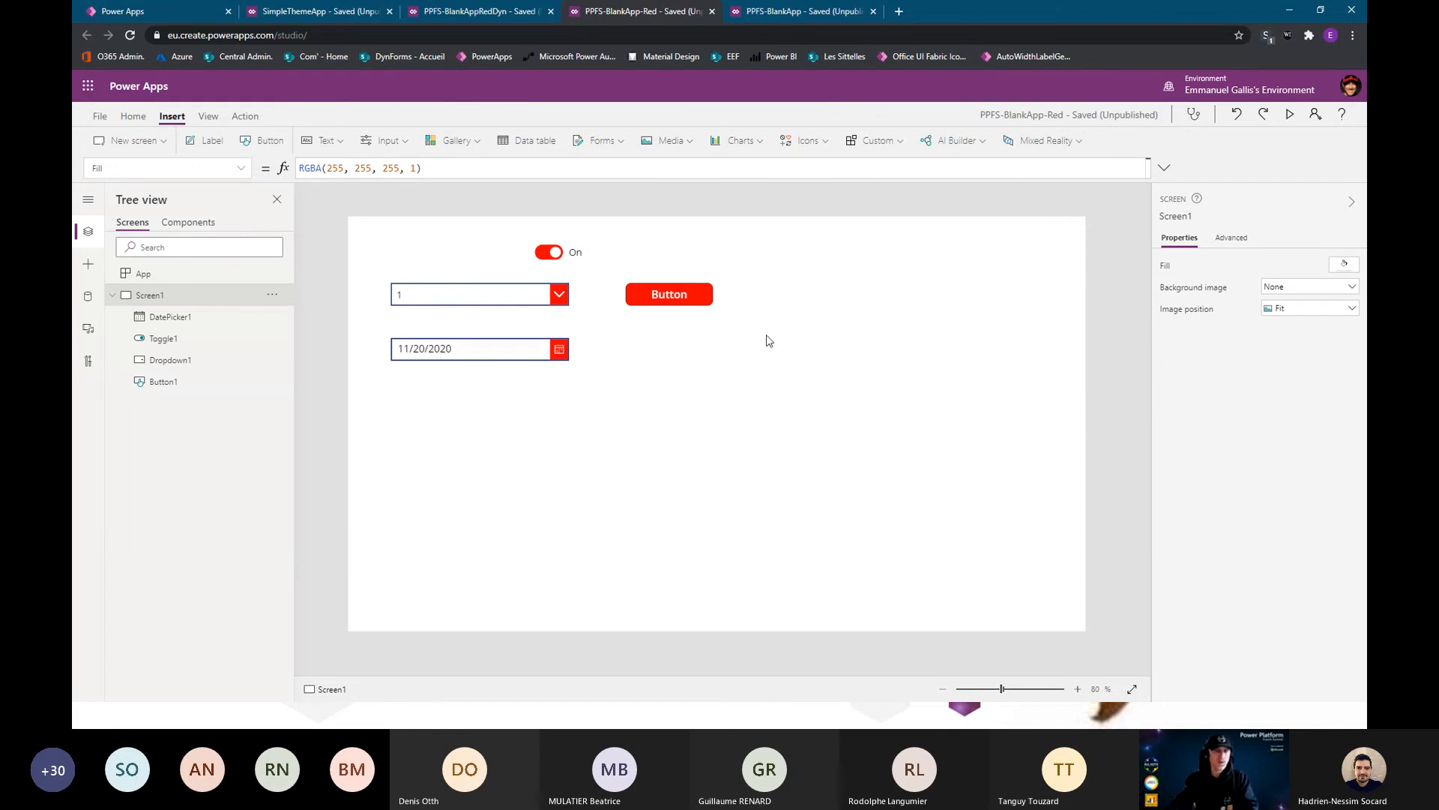
left_click(1344, 265)
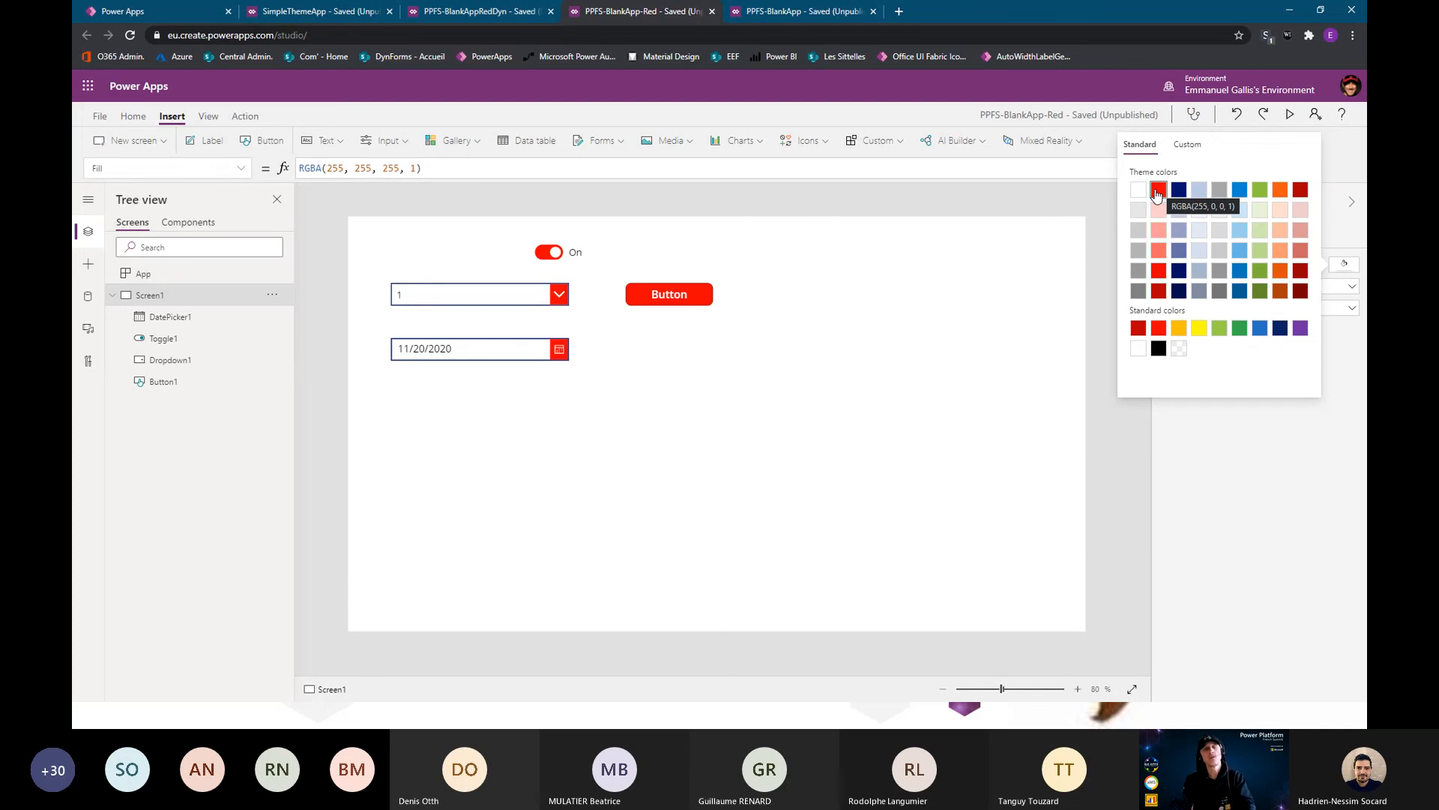
left_click(939, 343)
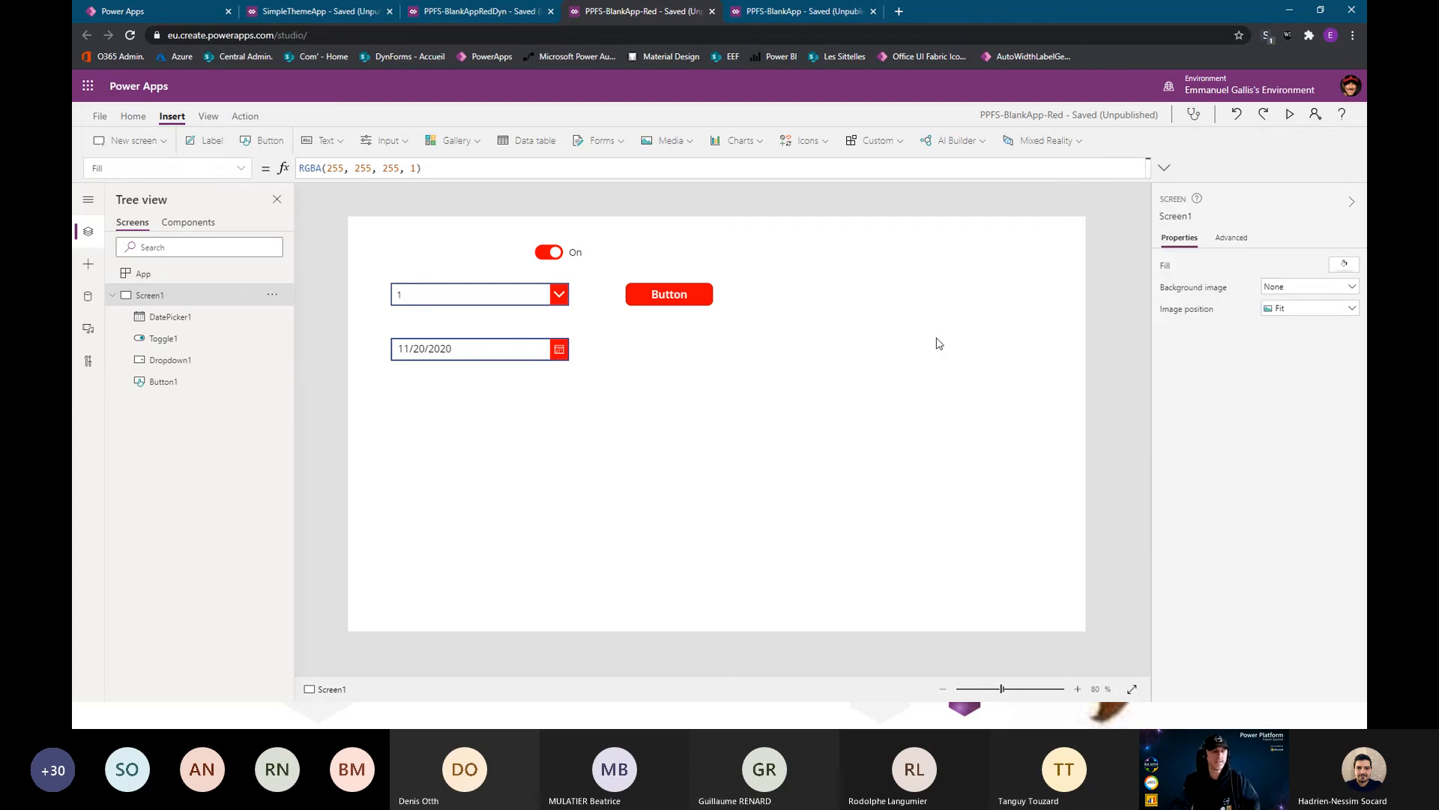
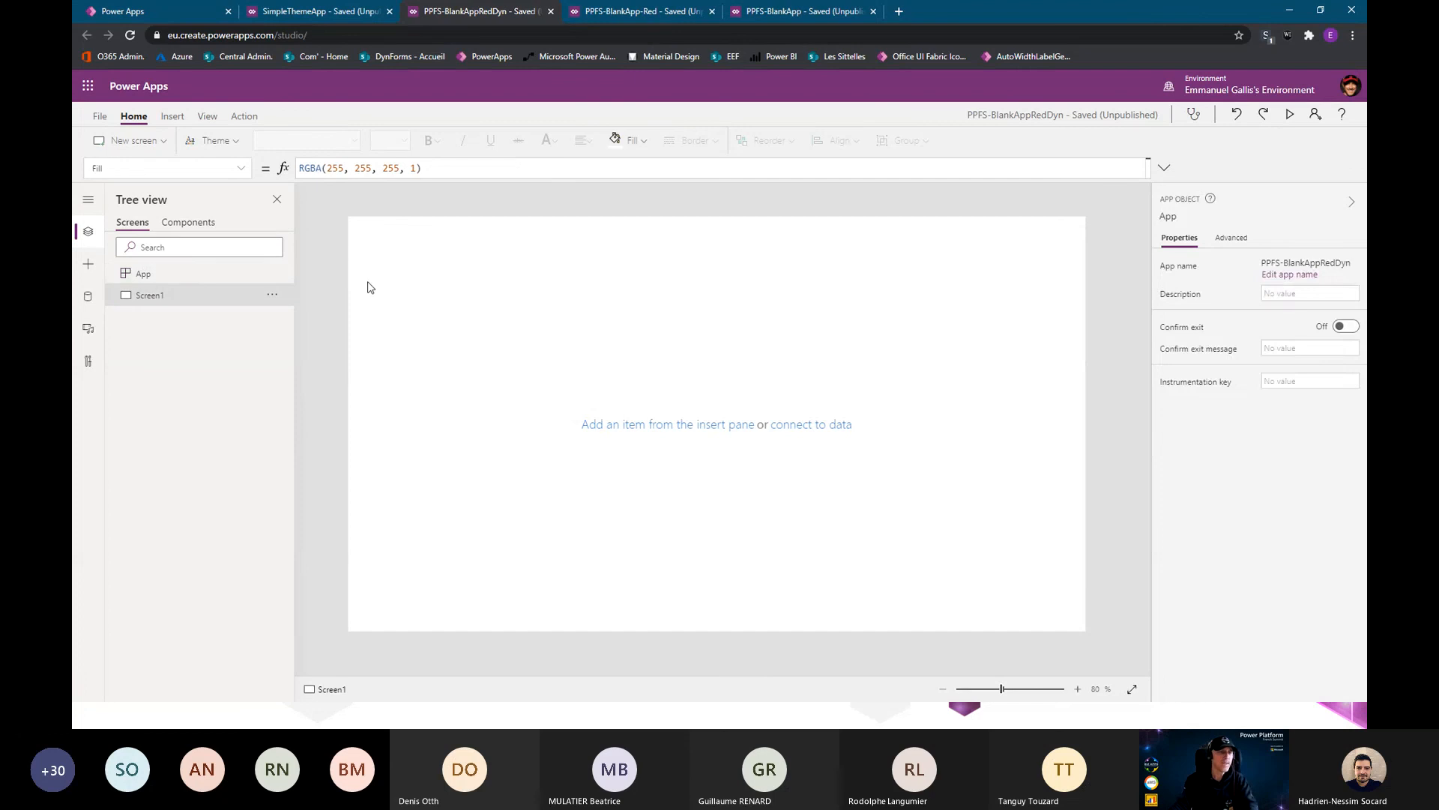
Comment out the Set(Theme, {Palette: {InputTextColor: Red}}) formula in the App object's OnStart property
left_click(169, 279)
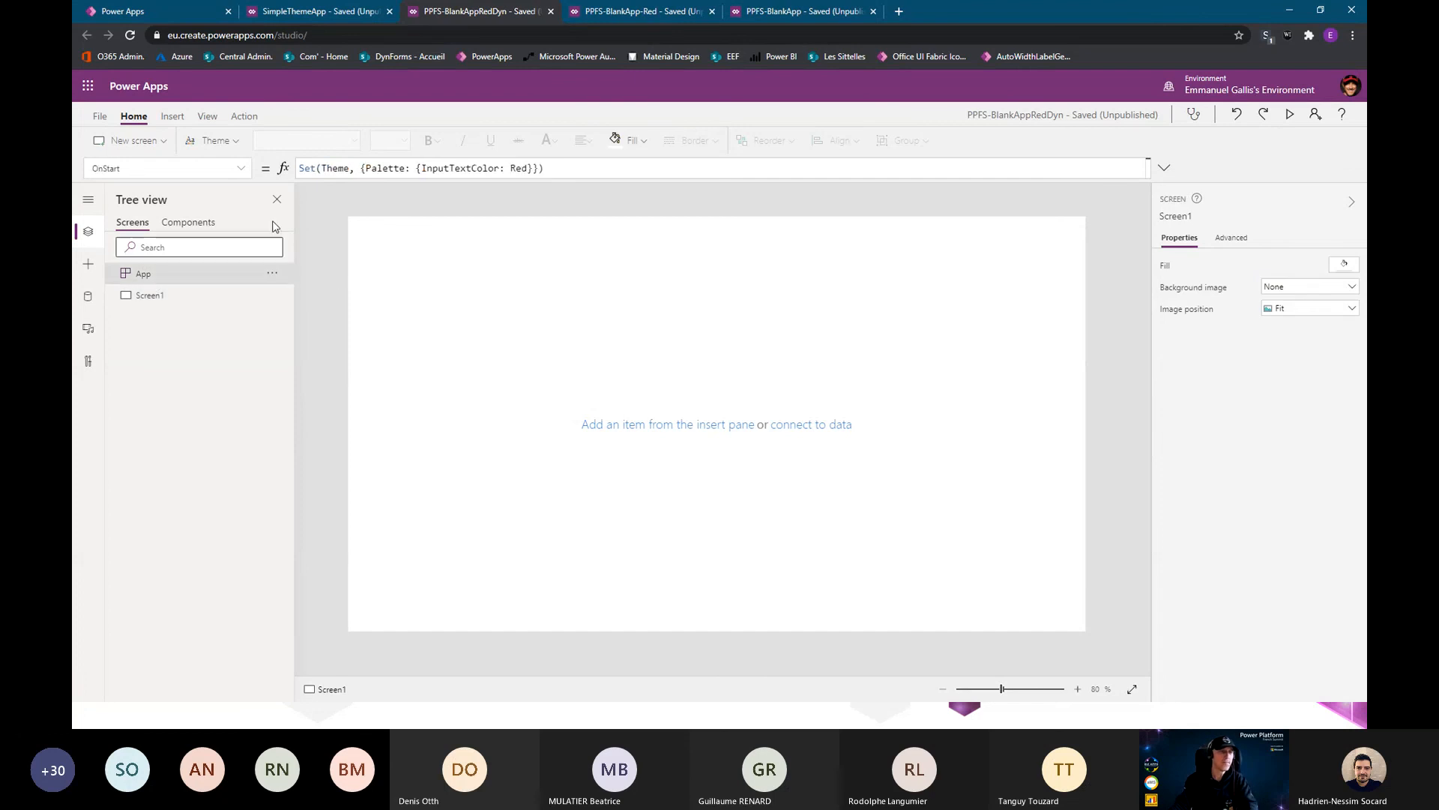
left_click(394, 171)
key("Home")
type("//")
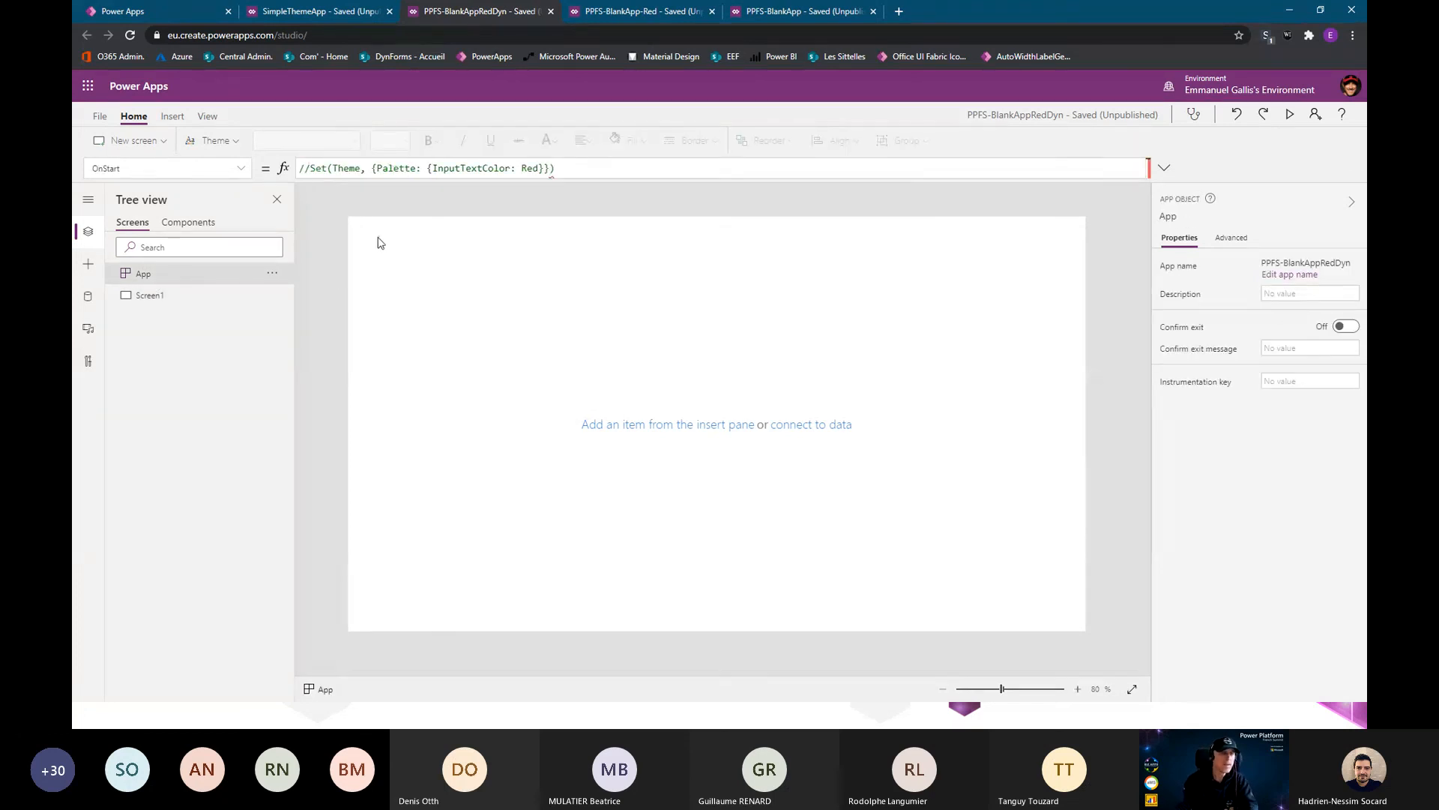
left_click(379, 240)
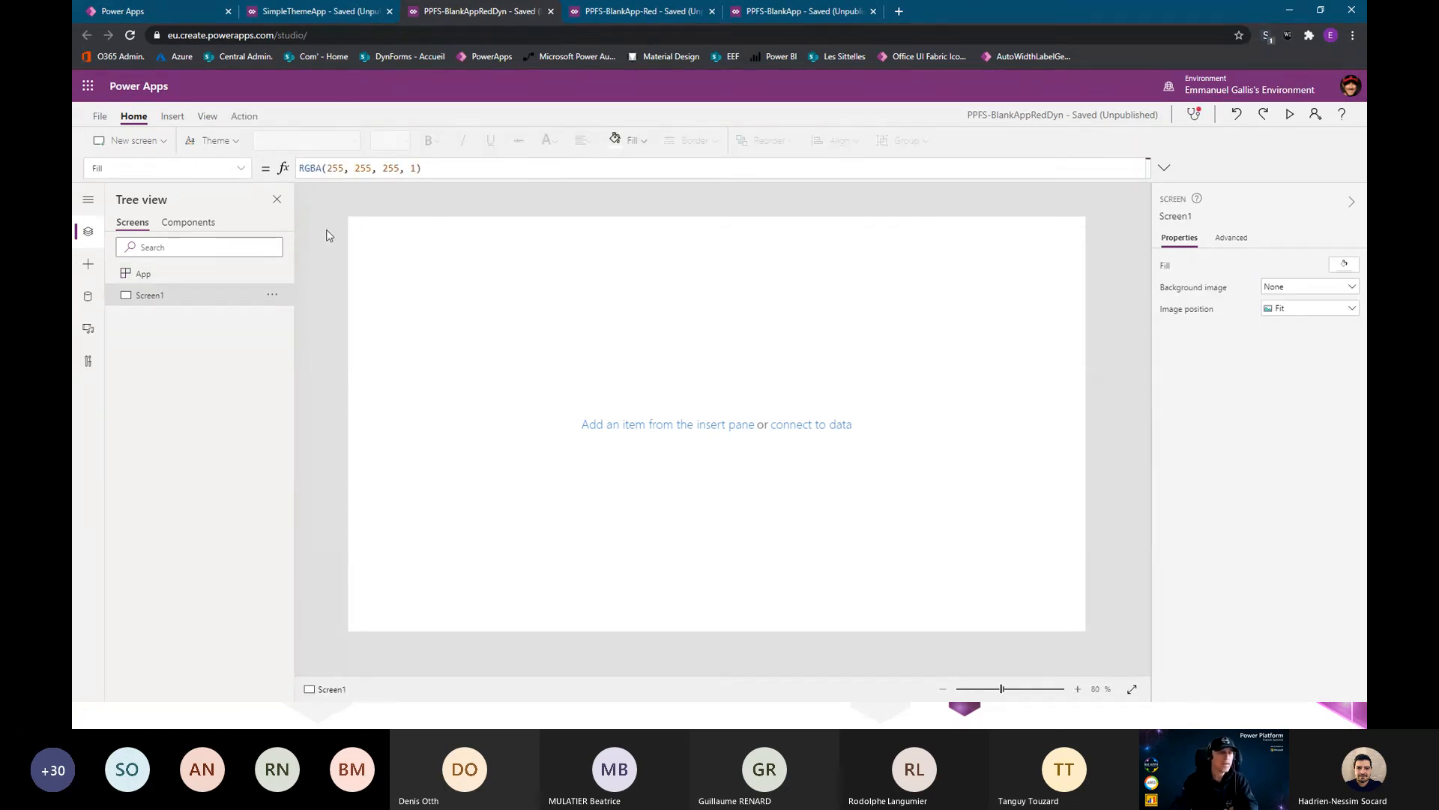
Insert a text input at about X 84, Y 112 on Screen1 and open the formula behind its error
left_click(173, 117)
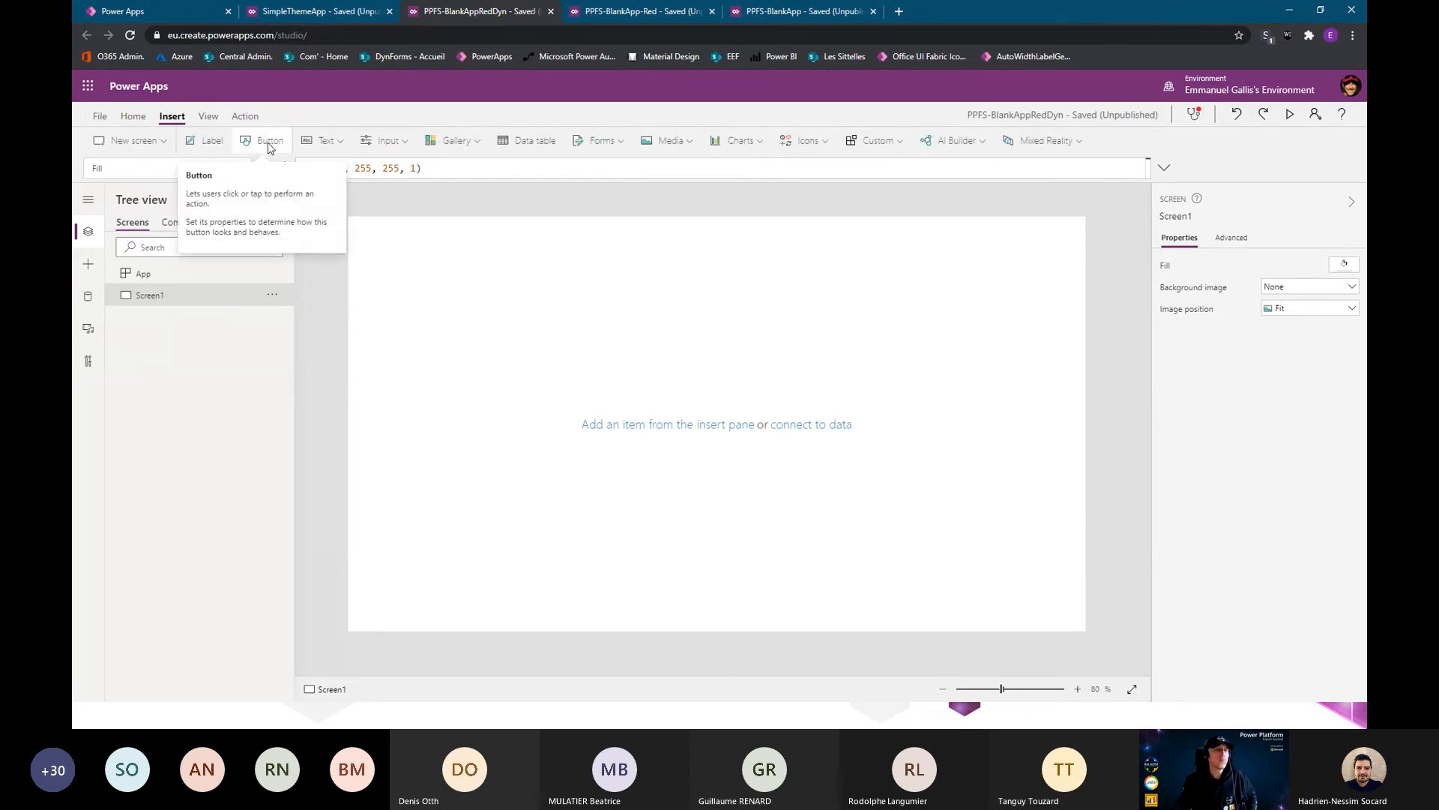
left_click(324, 140)
left_click(341, 191)
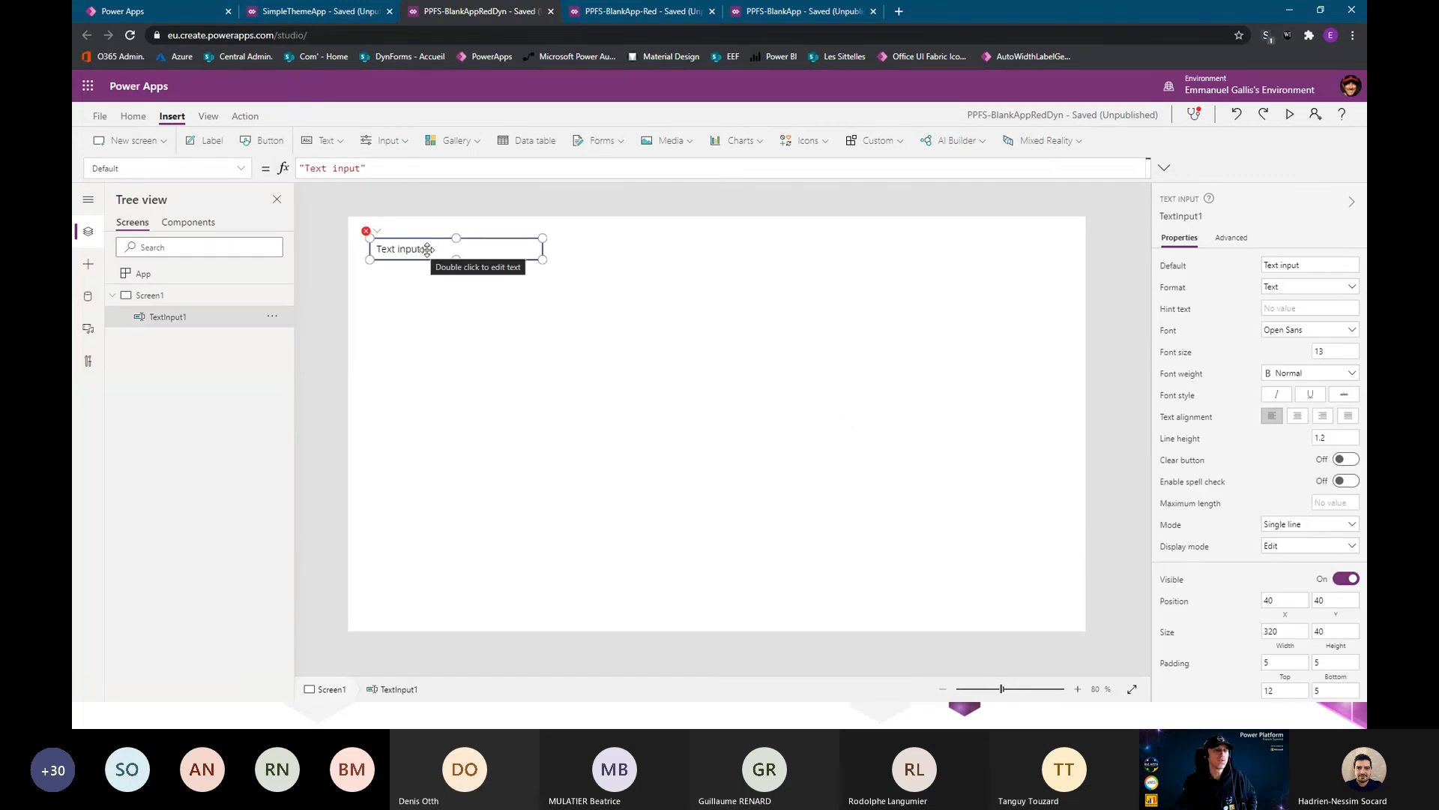
left_click_drag(433, 249, 458, 288)
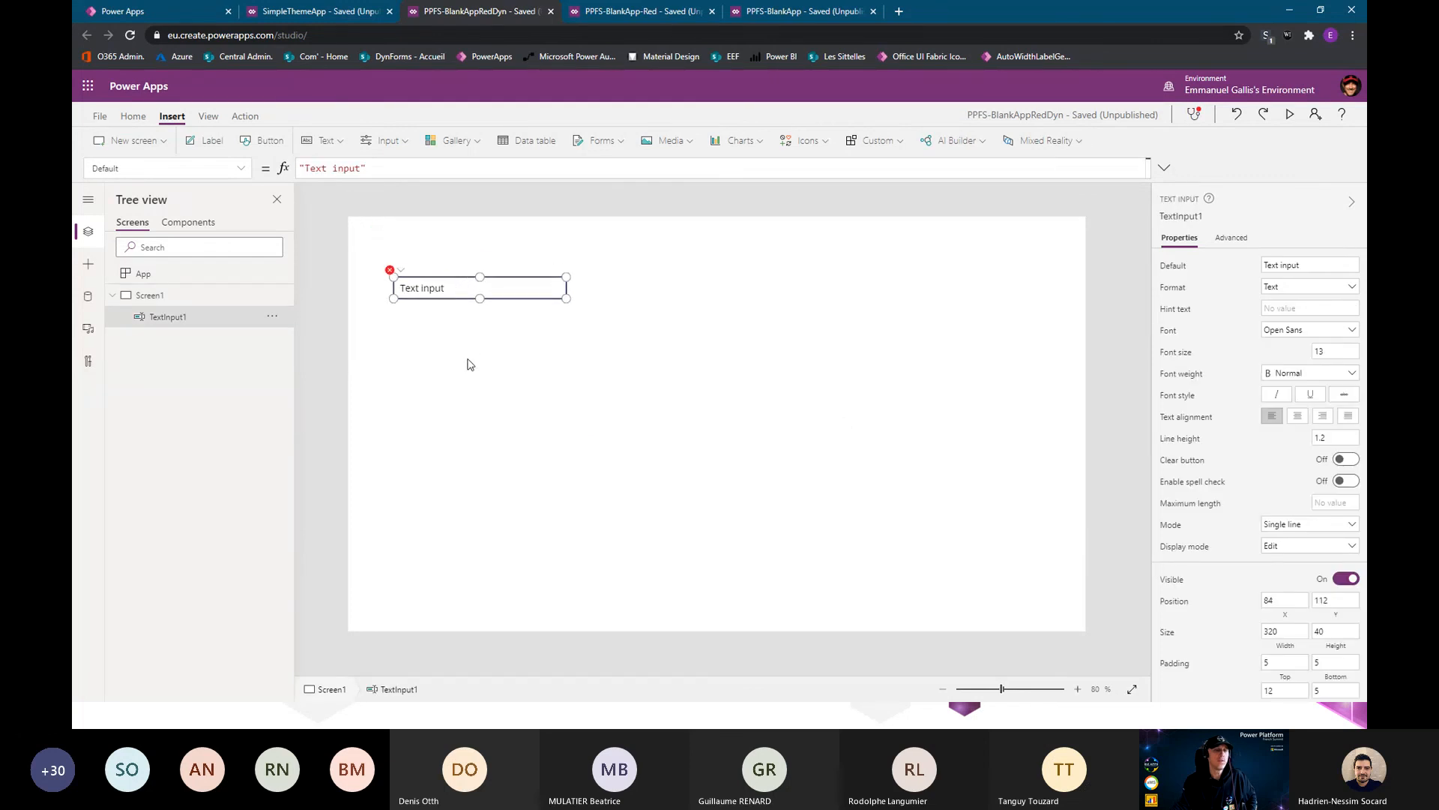
left_click(391, 271)
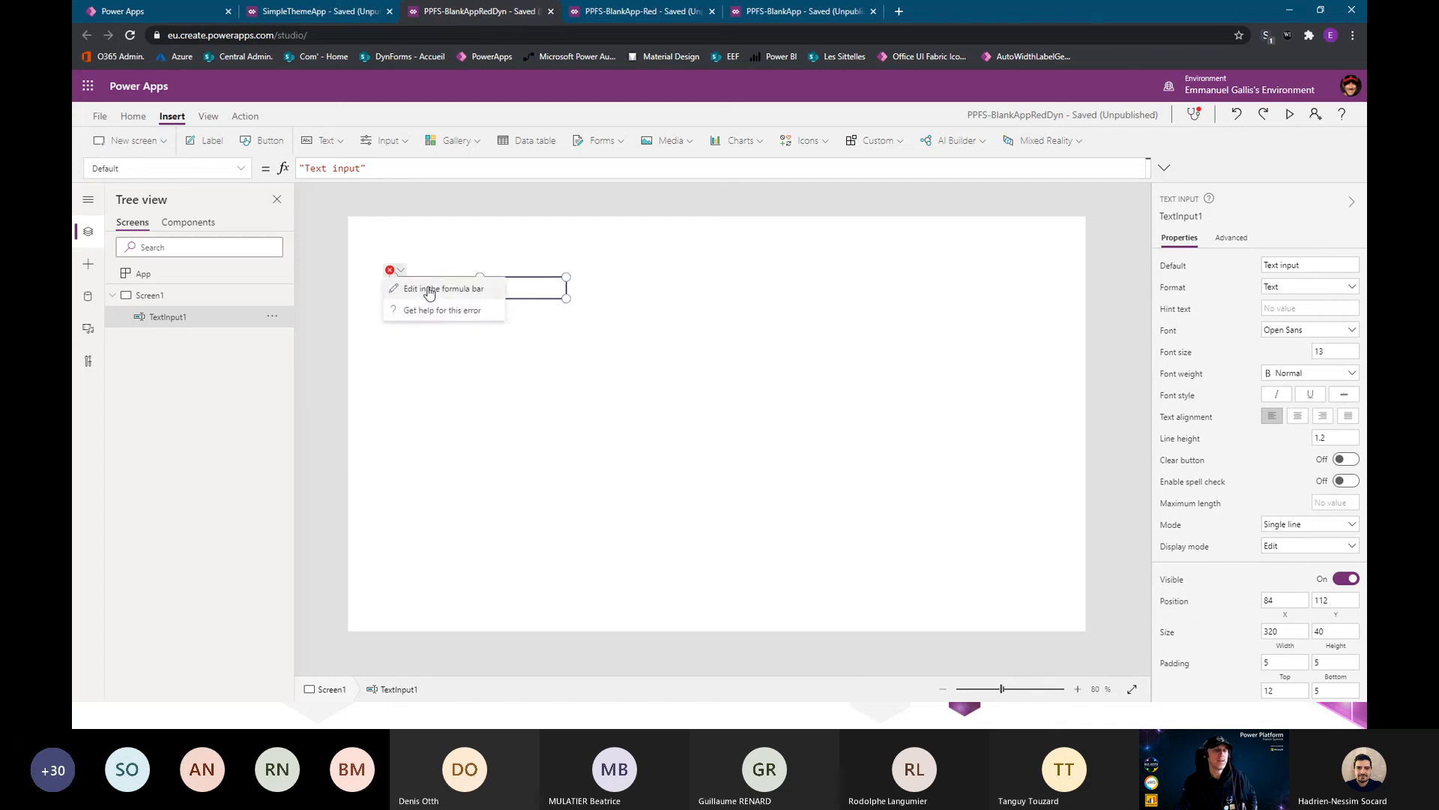
left_click(419, 289)
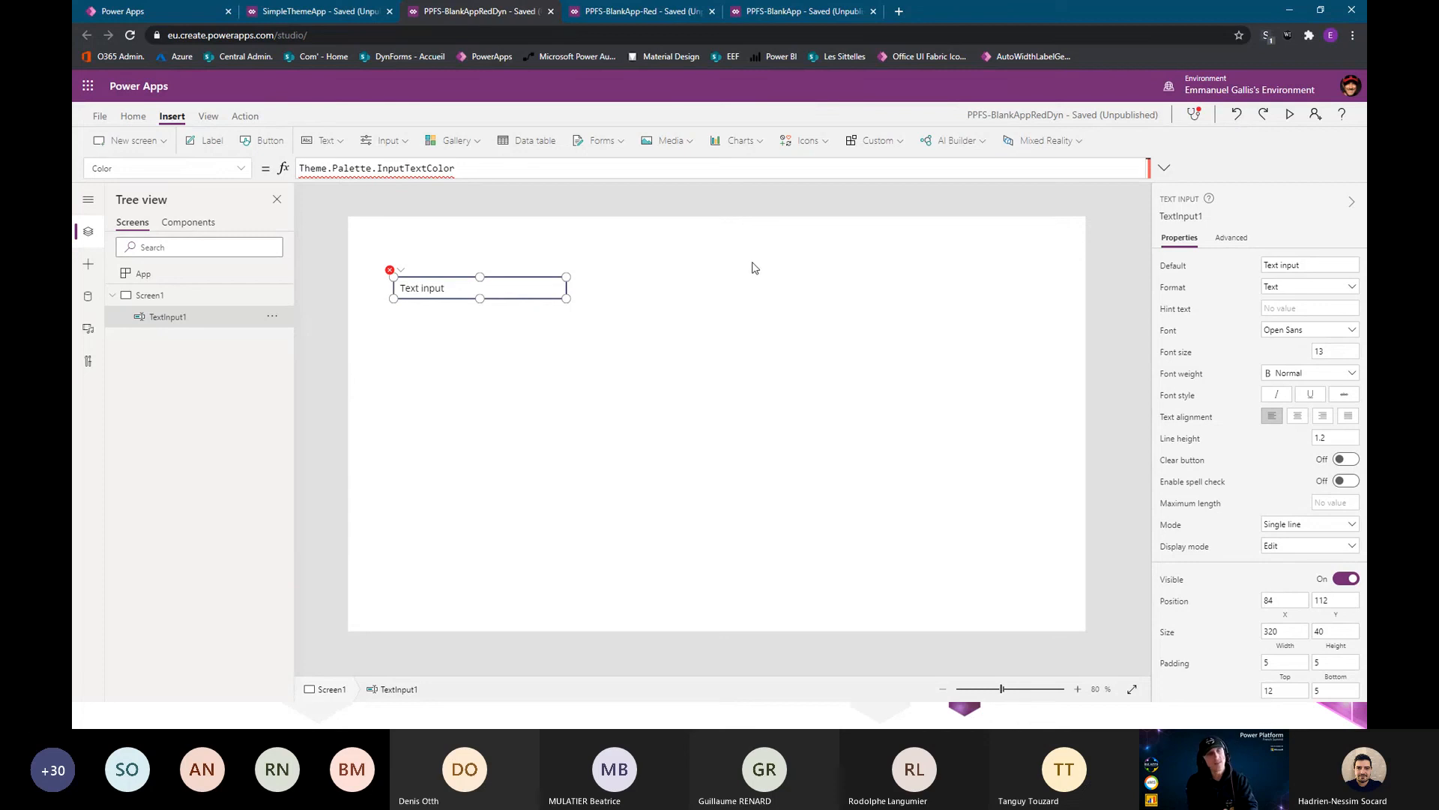
Uncomment the Set(Theme, {Palette: {InputTextColor: Red}}) formula in the App object's OnStart property
left_click(147, 280)
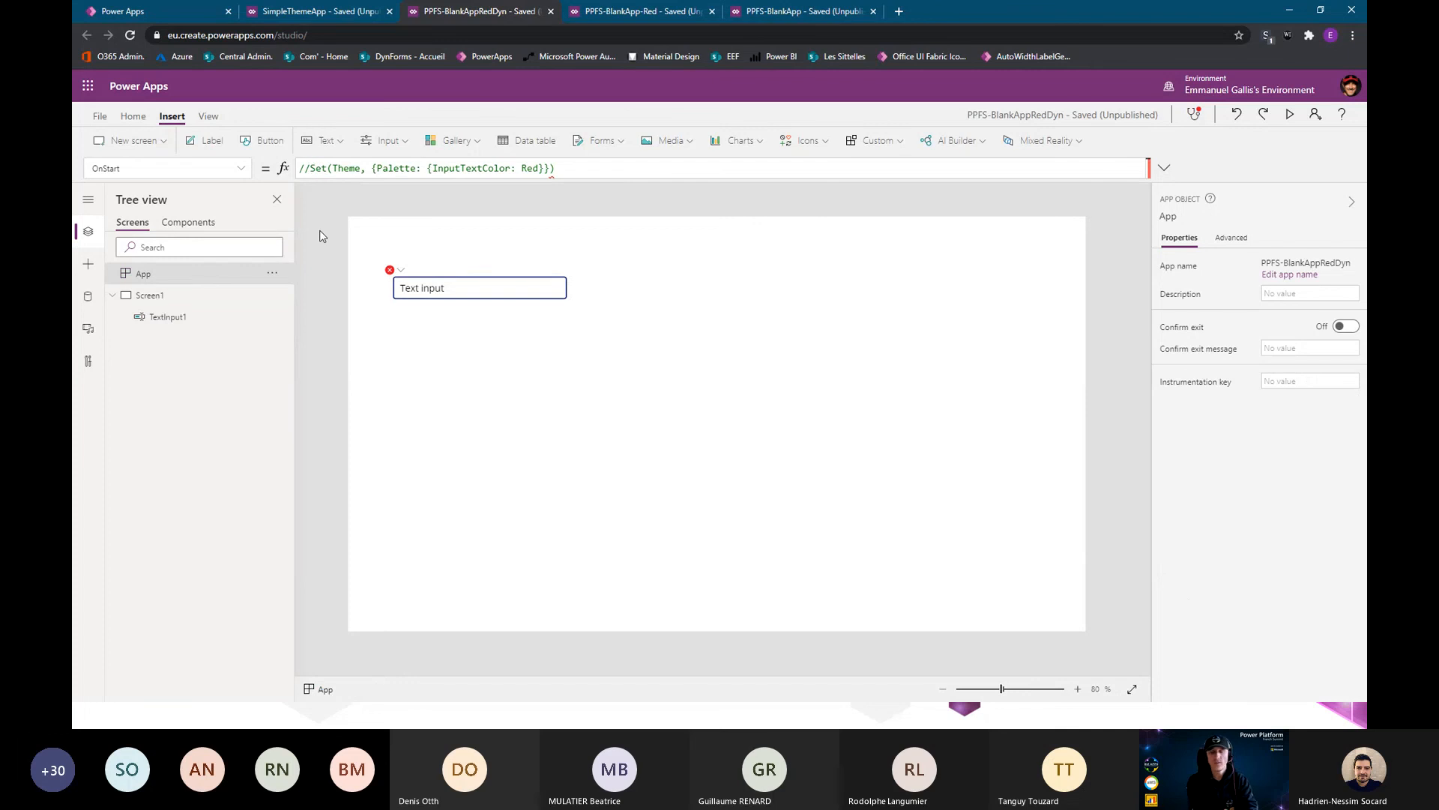
key("Delete")
key("Delete")
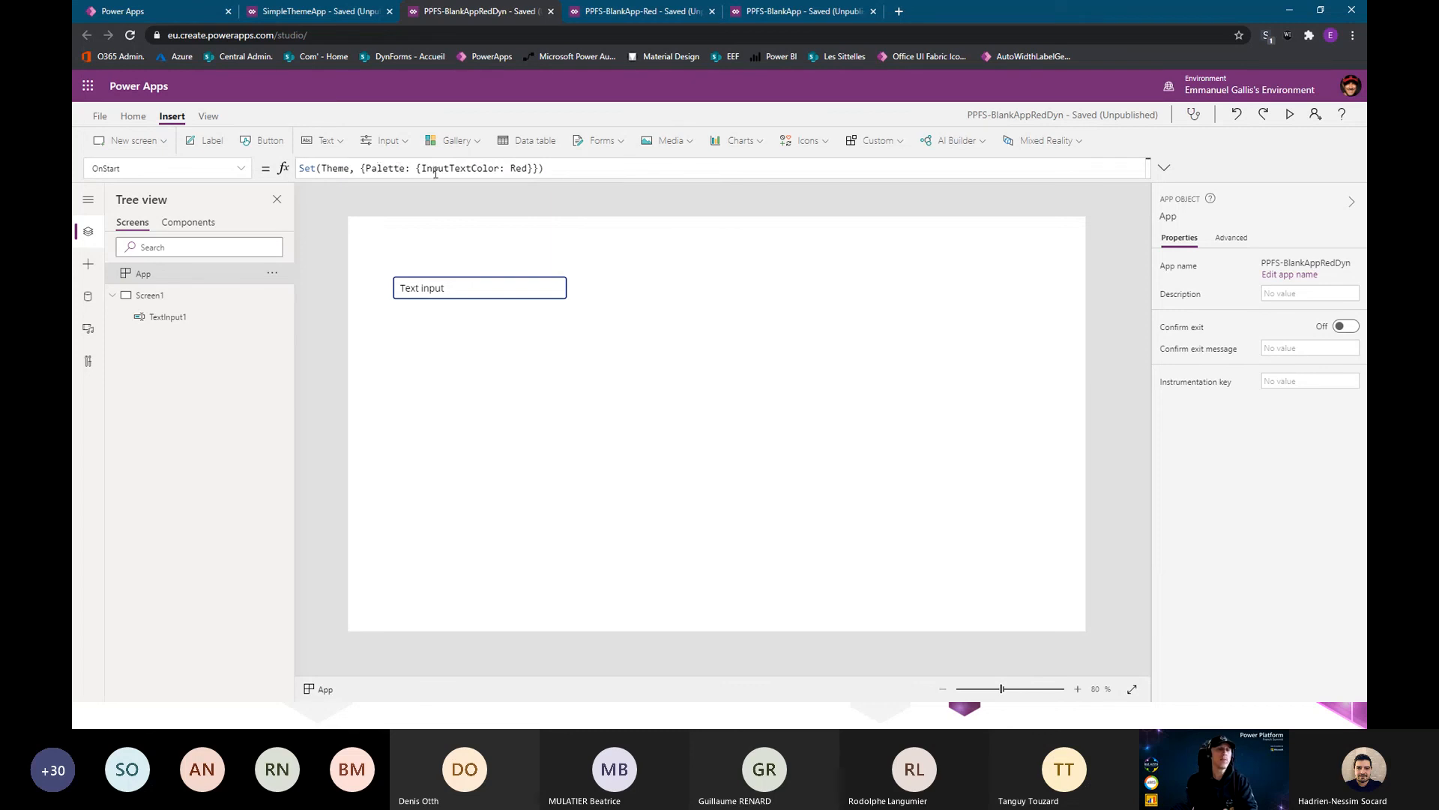
left_click(537, 168)
left_click(577, 238)
Run the App object's OnStart and reposition the text input at about X 112, Y 92
left_click_drag(450, 293, 459, 278)
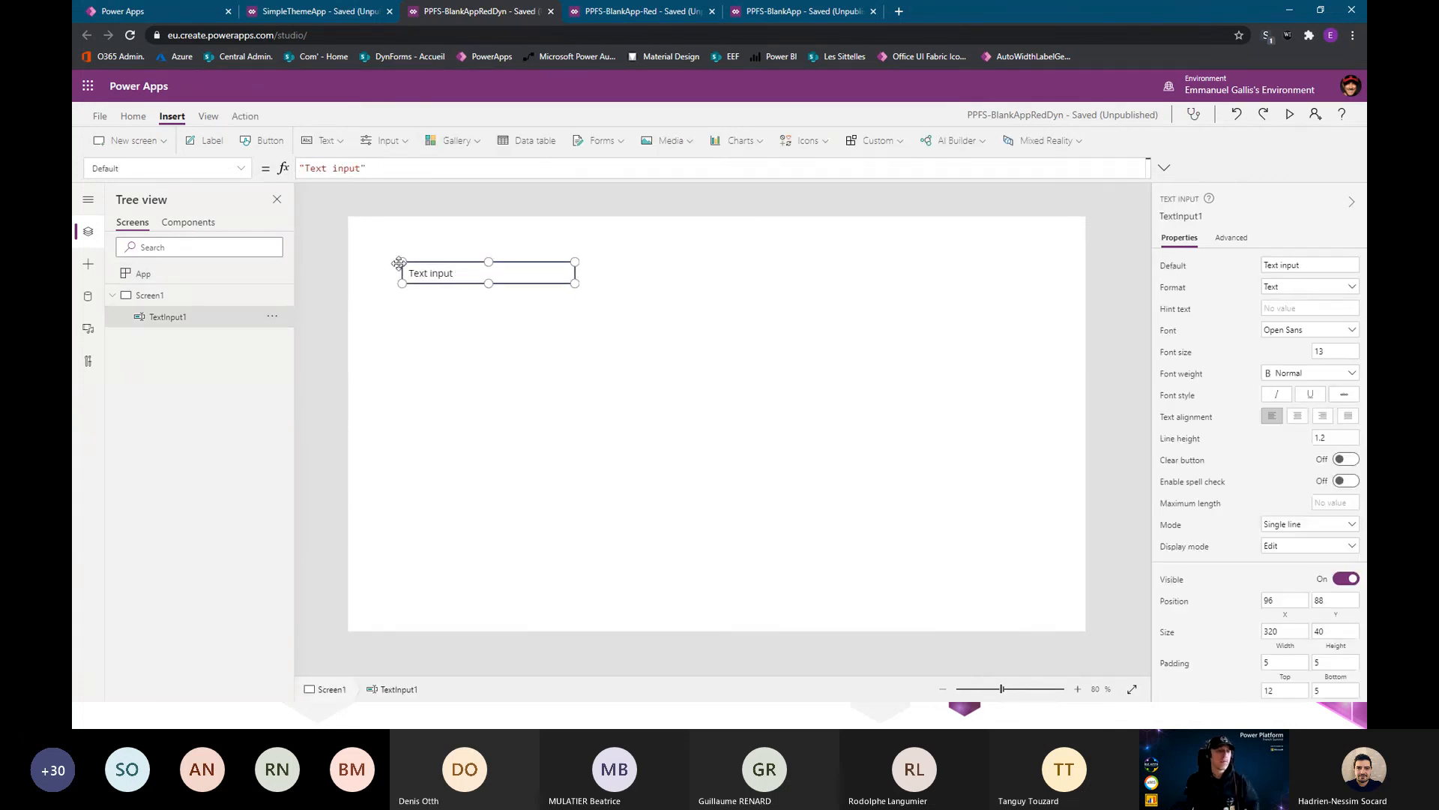
left_click(150, 276)
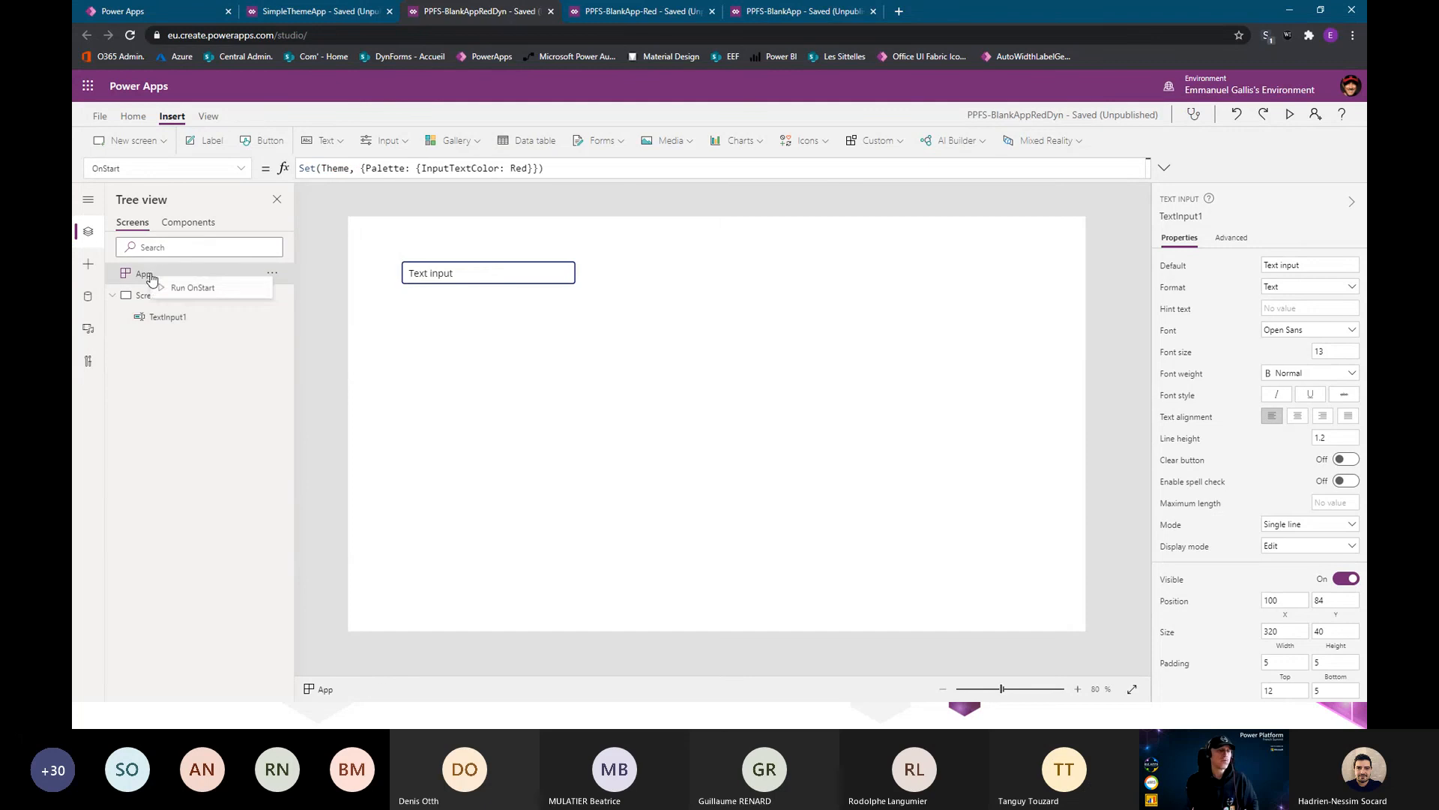
left_click(450, 323)
left_click_drag(469, 274, 509, 270)
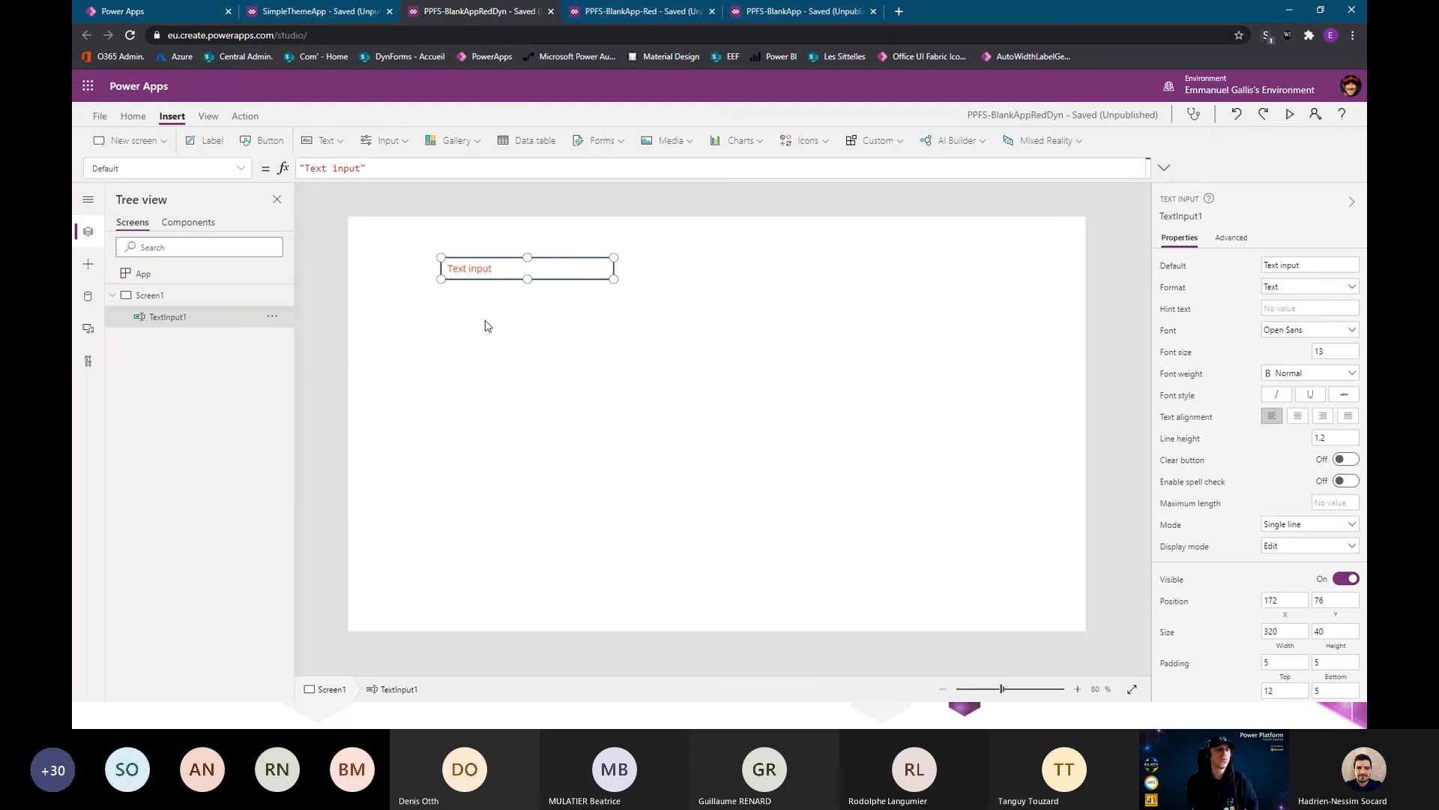
left_click_drag(482, 268, 440, 278)
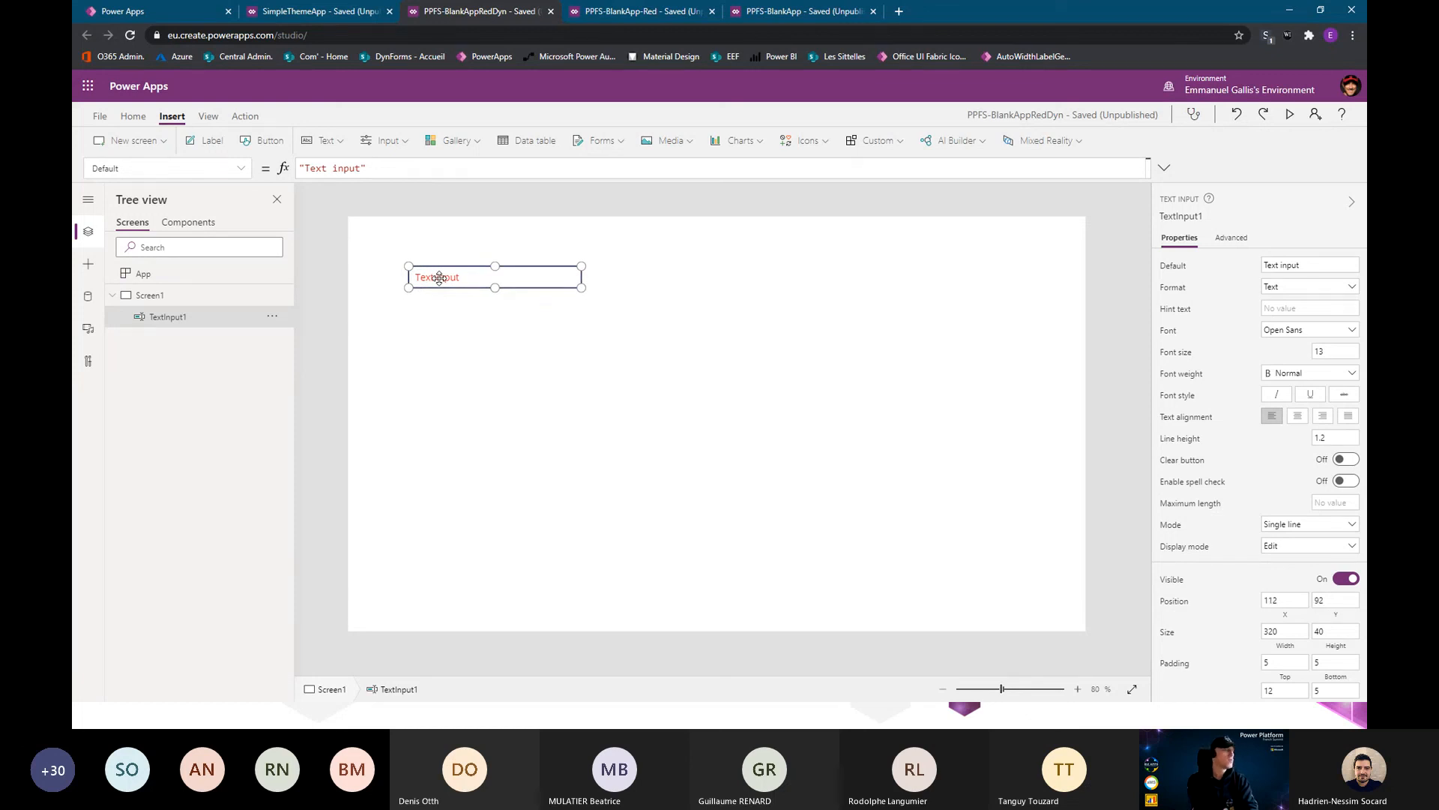
Change InputTextColor to Green in the App object's OnStart formula and run OnStart
left_click(170, 275)
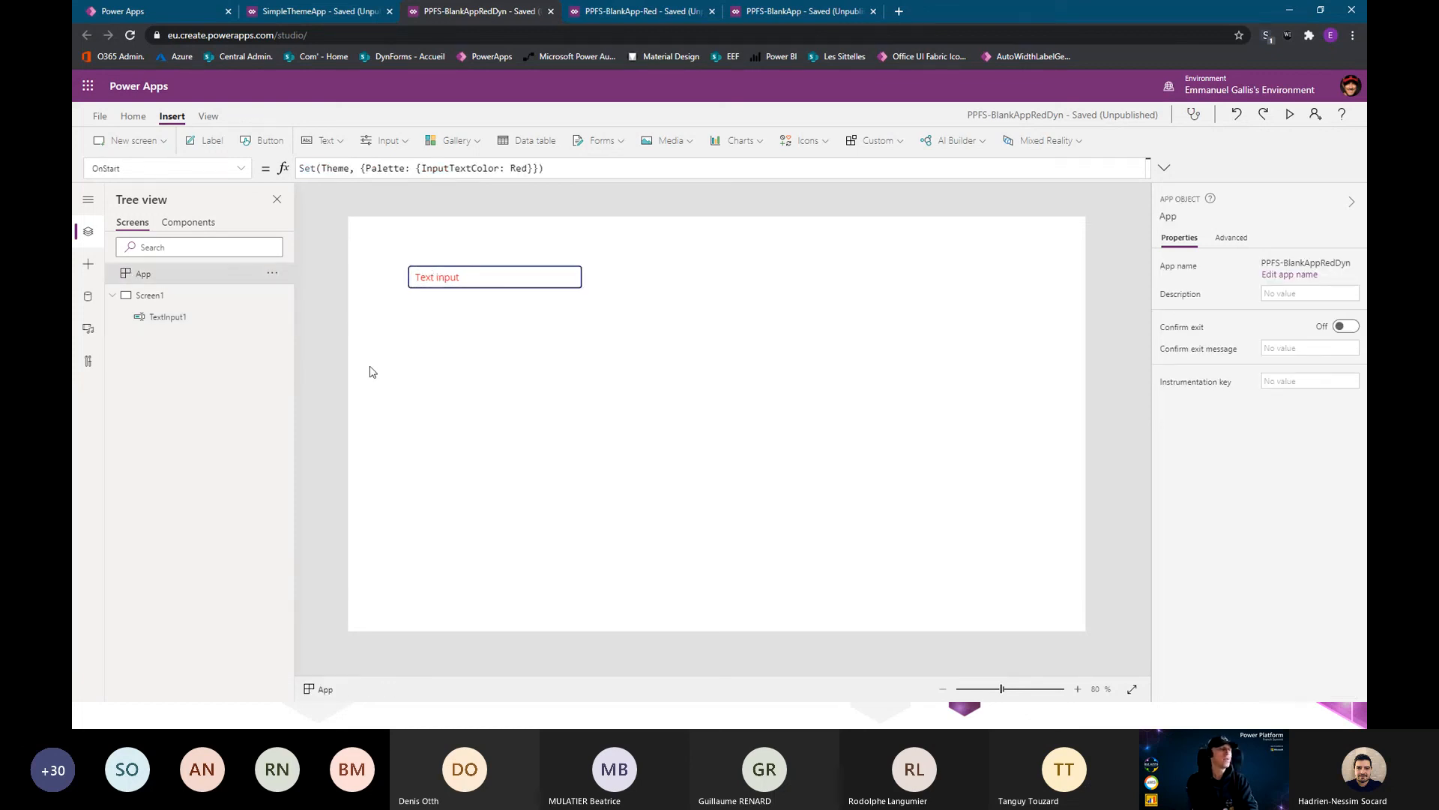
double_click(522, 168)
type("Green")
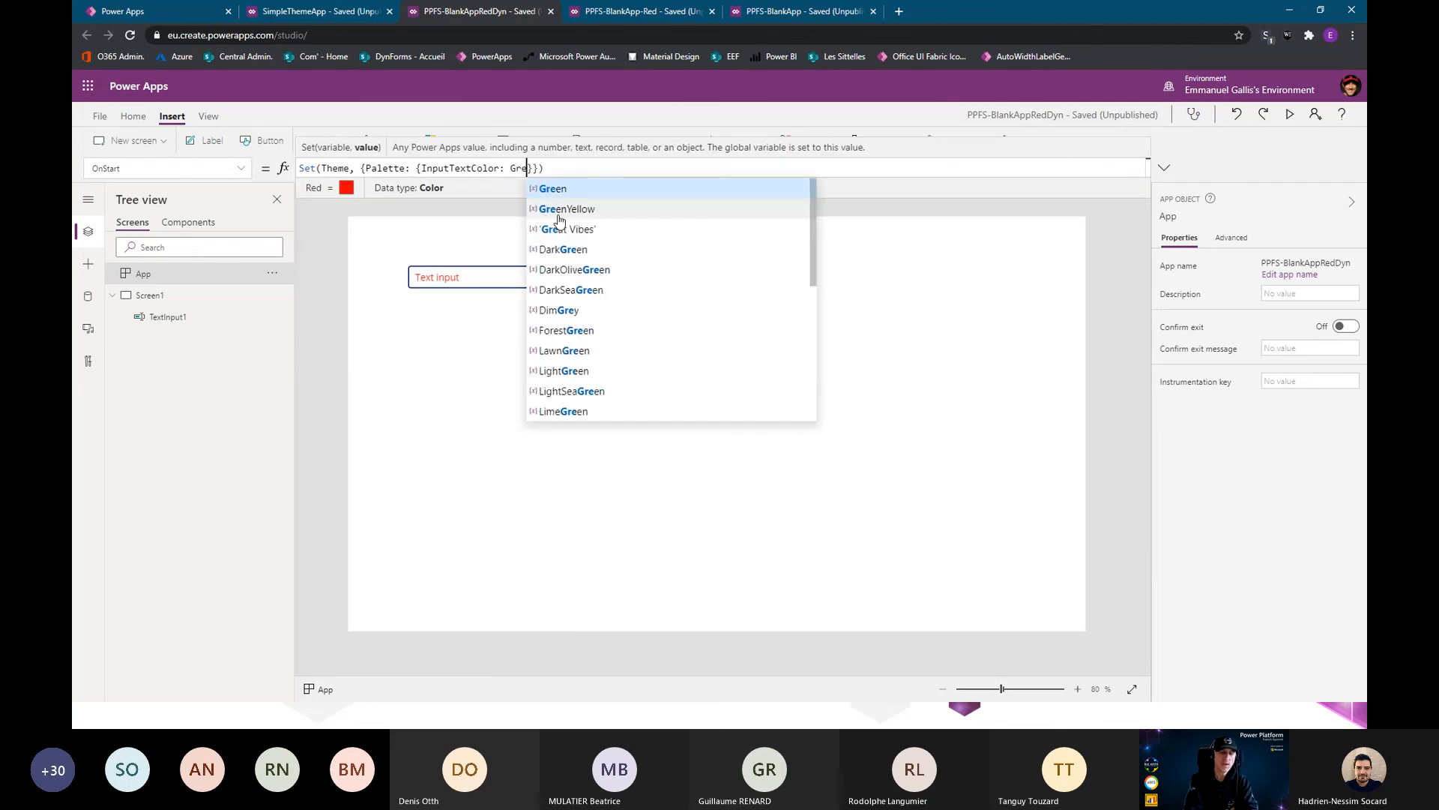
left_click(414, 338)
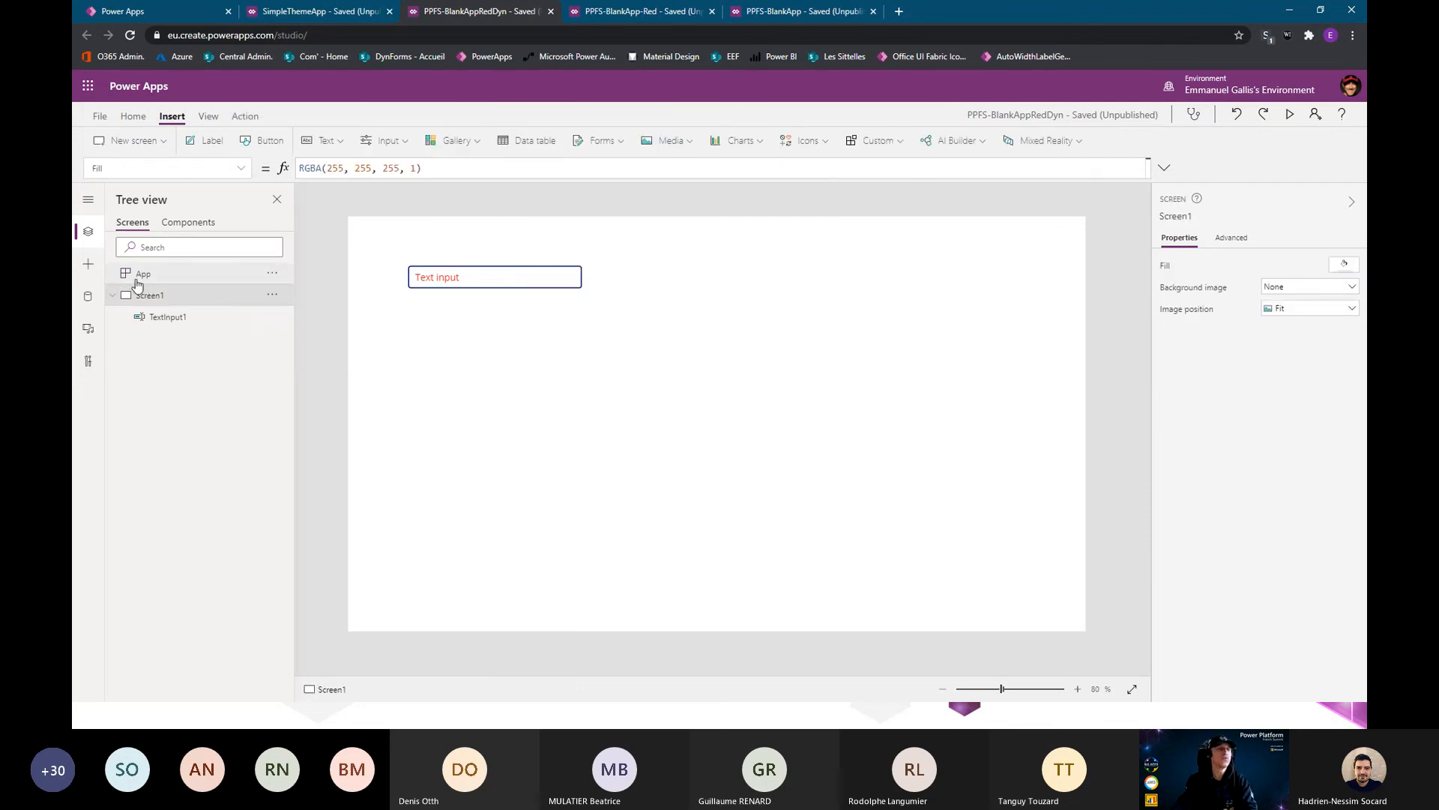
right_click(155, 279)
left_click(190, 290)
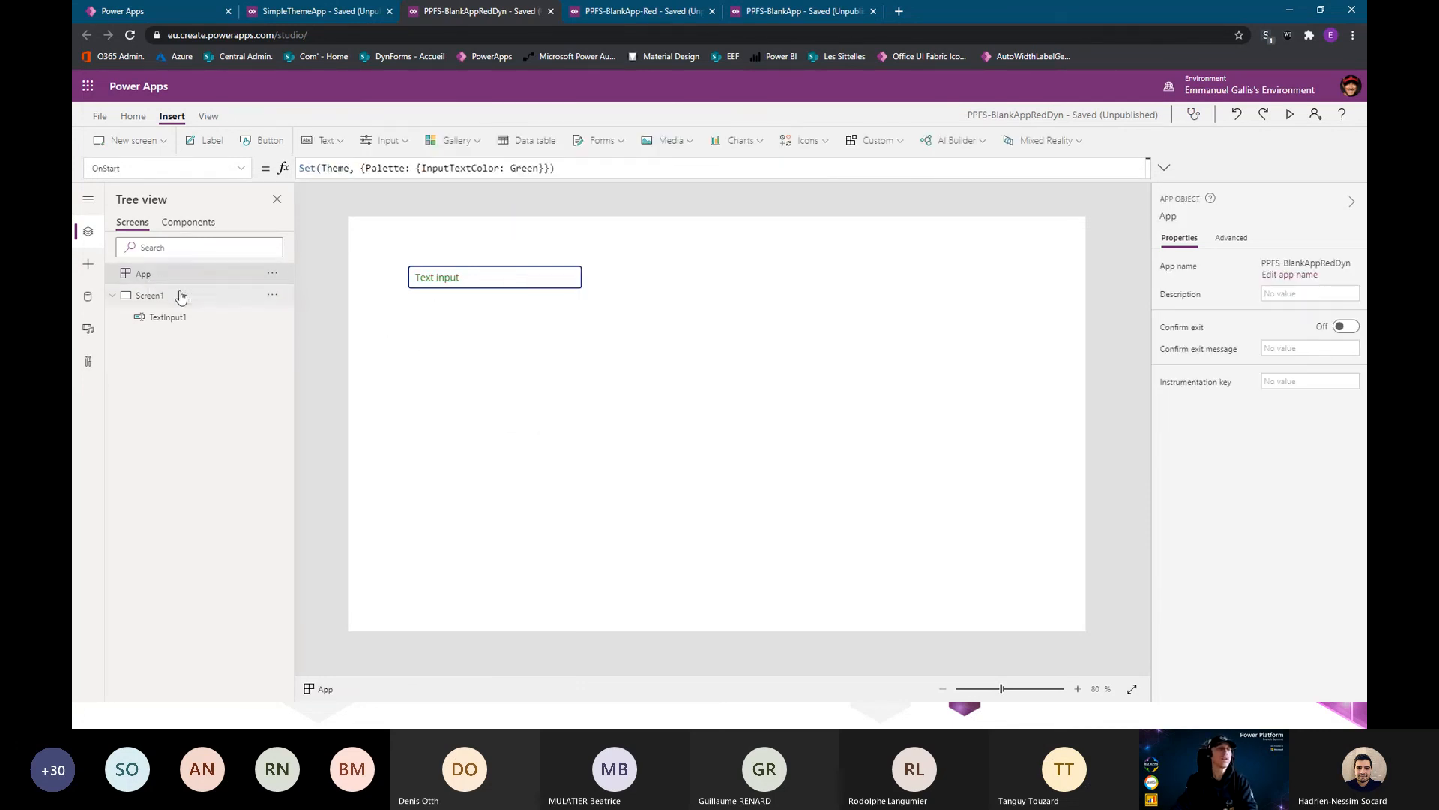
Reposition the text input near the upper-left corner of Screen1's canvas
left_click(464, 282)
left_click(484, 352)
left_click_drag(472, 279, 504, 327)
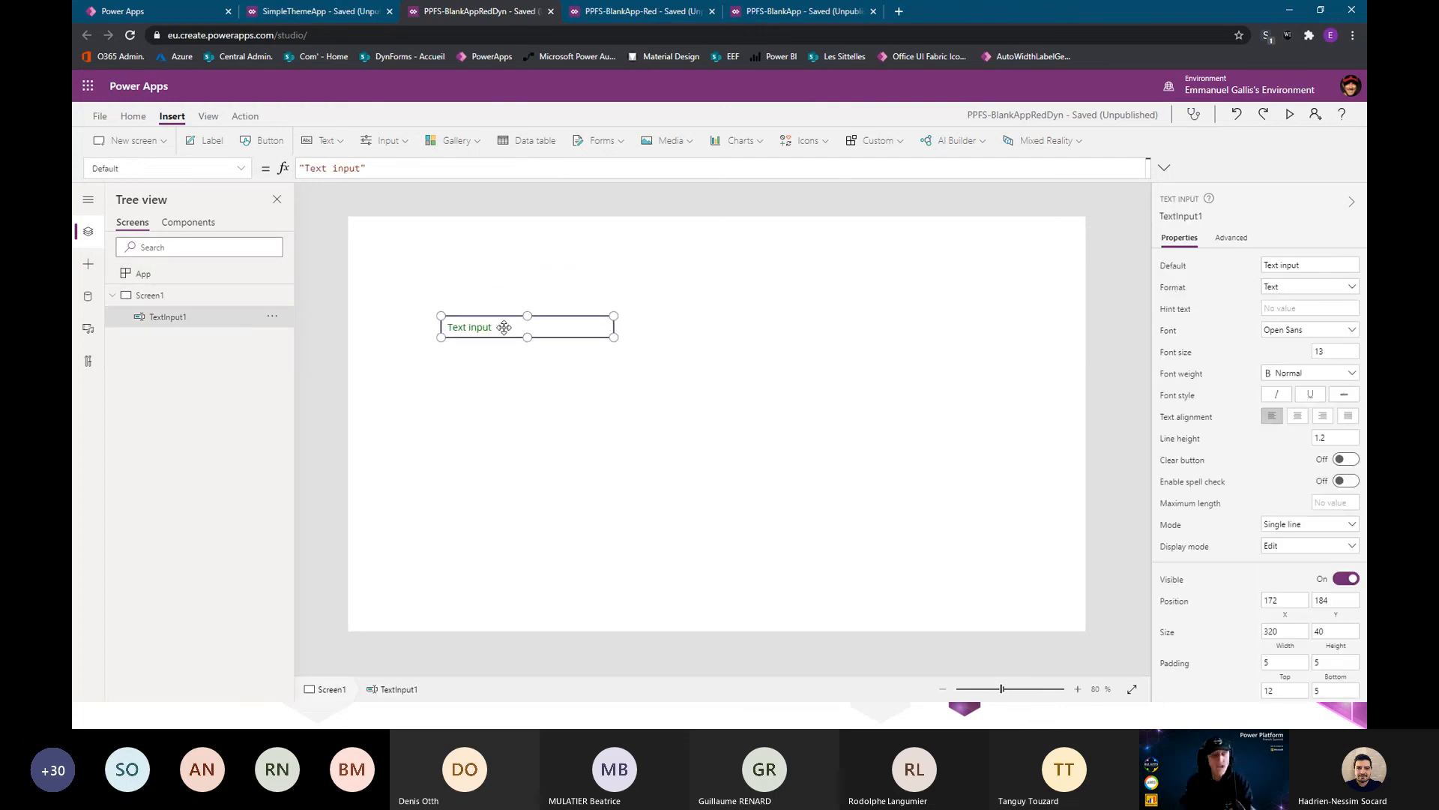
left_click_drag(513, 326, 450, 273)
left_click(482, 312)
left_click(459, 284)
left_click(466, 322)
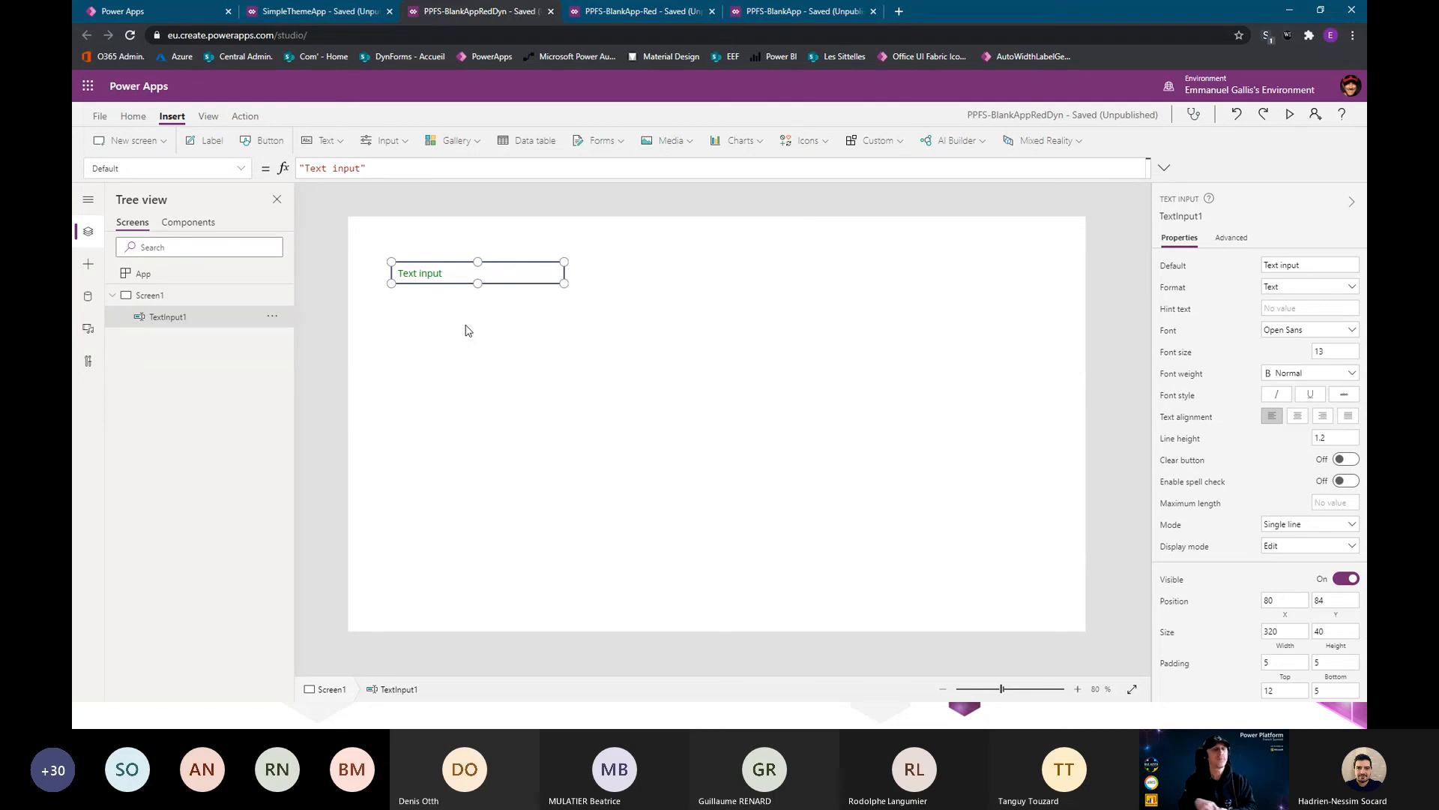
left_click(468, 332)
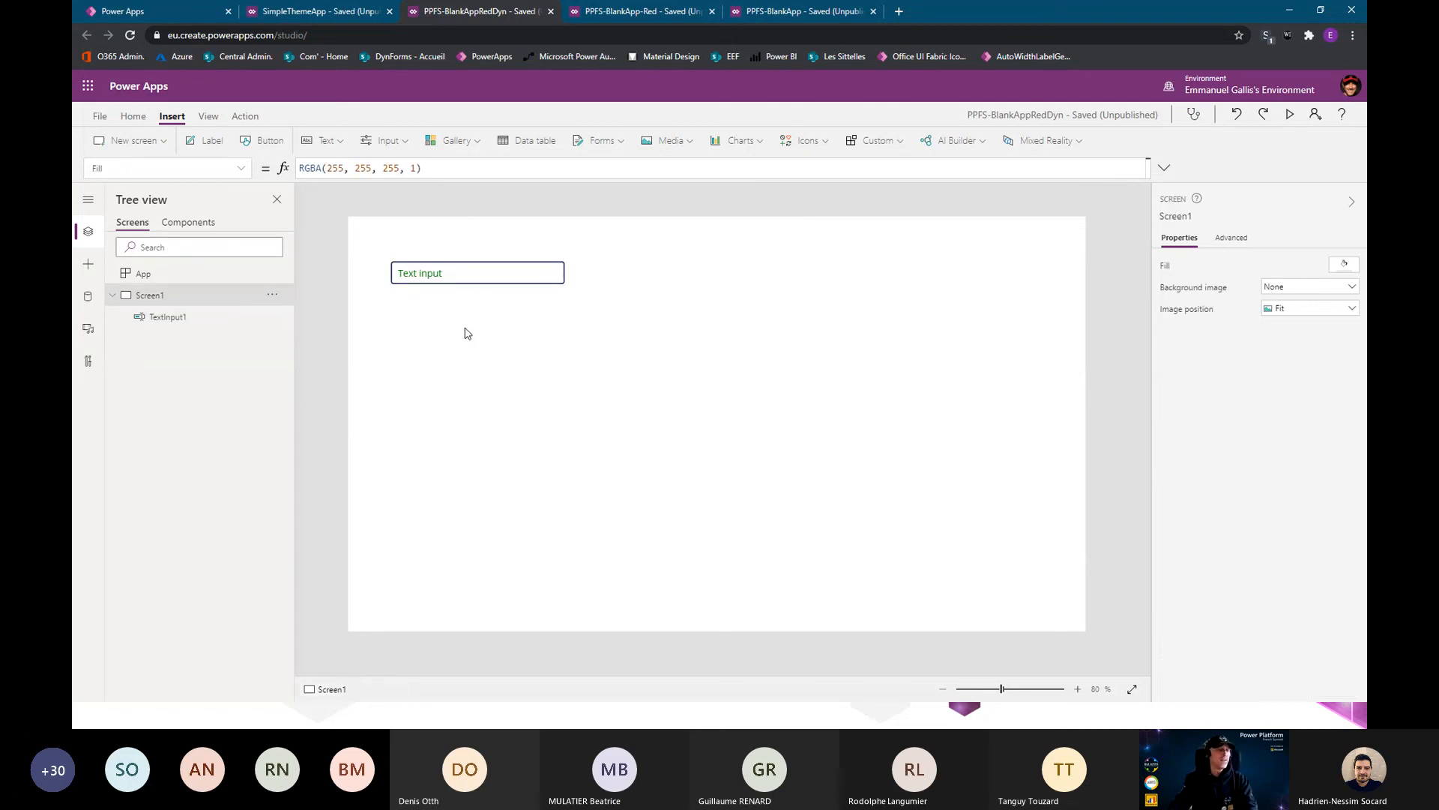
left_click_drag(443, 275, 444, 264)
left_click(463, 322)
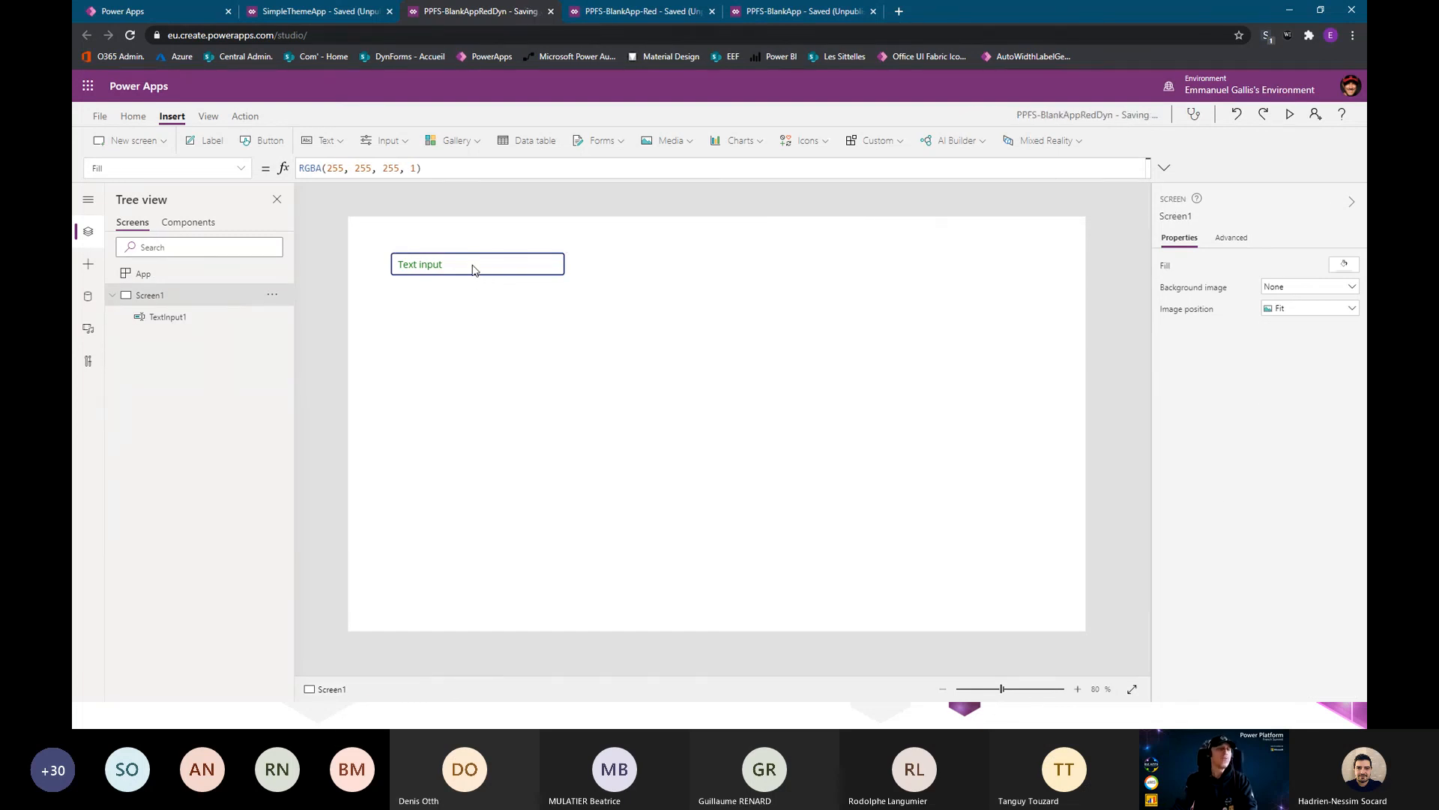
mouse_move(473, 264)
left_mouse_down()
mouse_move(492, 279)
mouse_move(476, 277)
left_mouse_up()
left_click(411, 320)
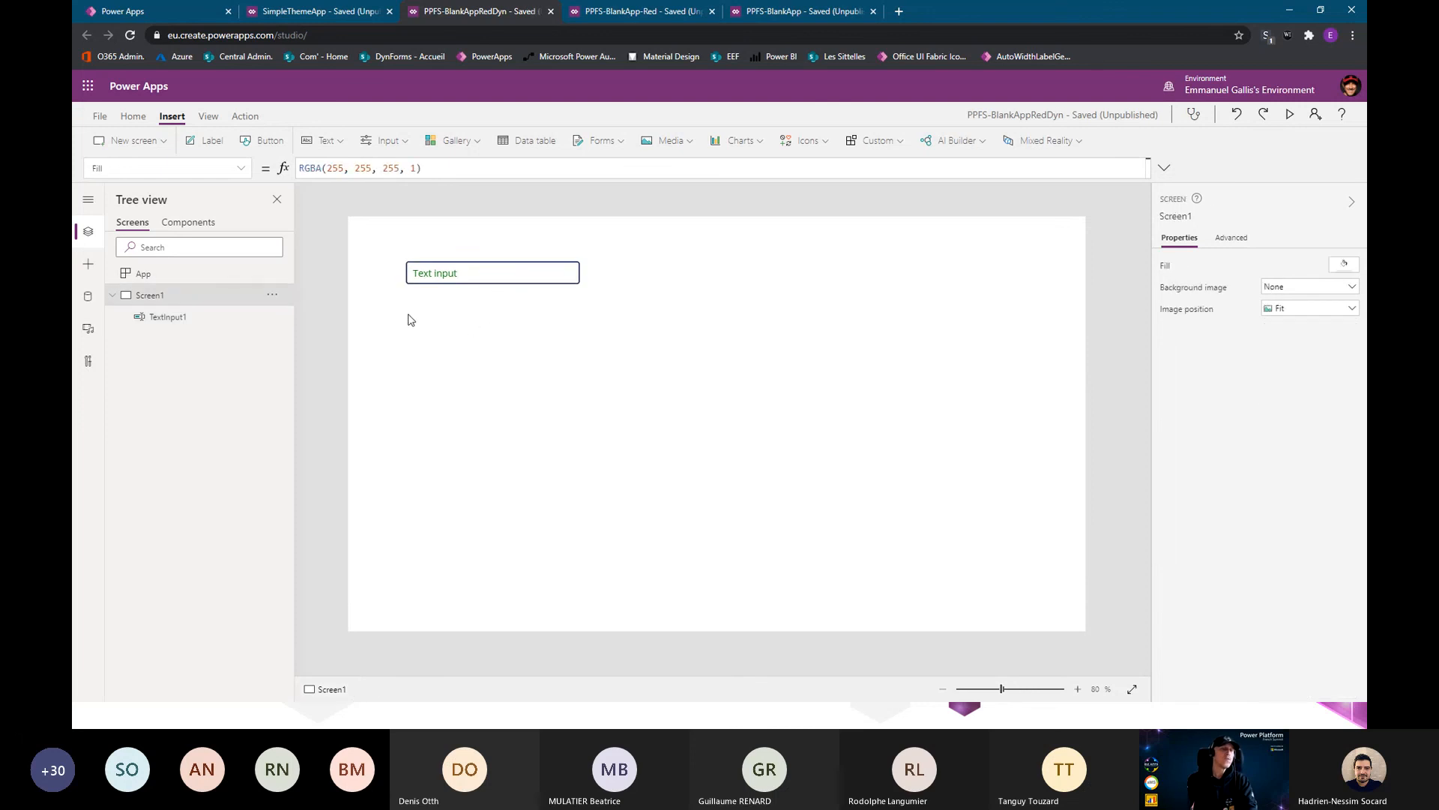
Insert a slider beneath the text input at about X 152, Y 256
left_click(387, 141)
scroll(427, 352, "down", 3)
left_click(389, 239)
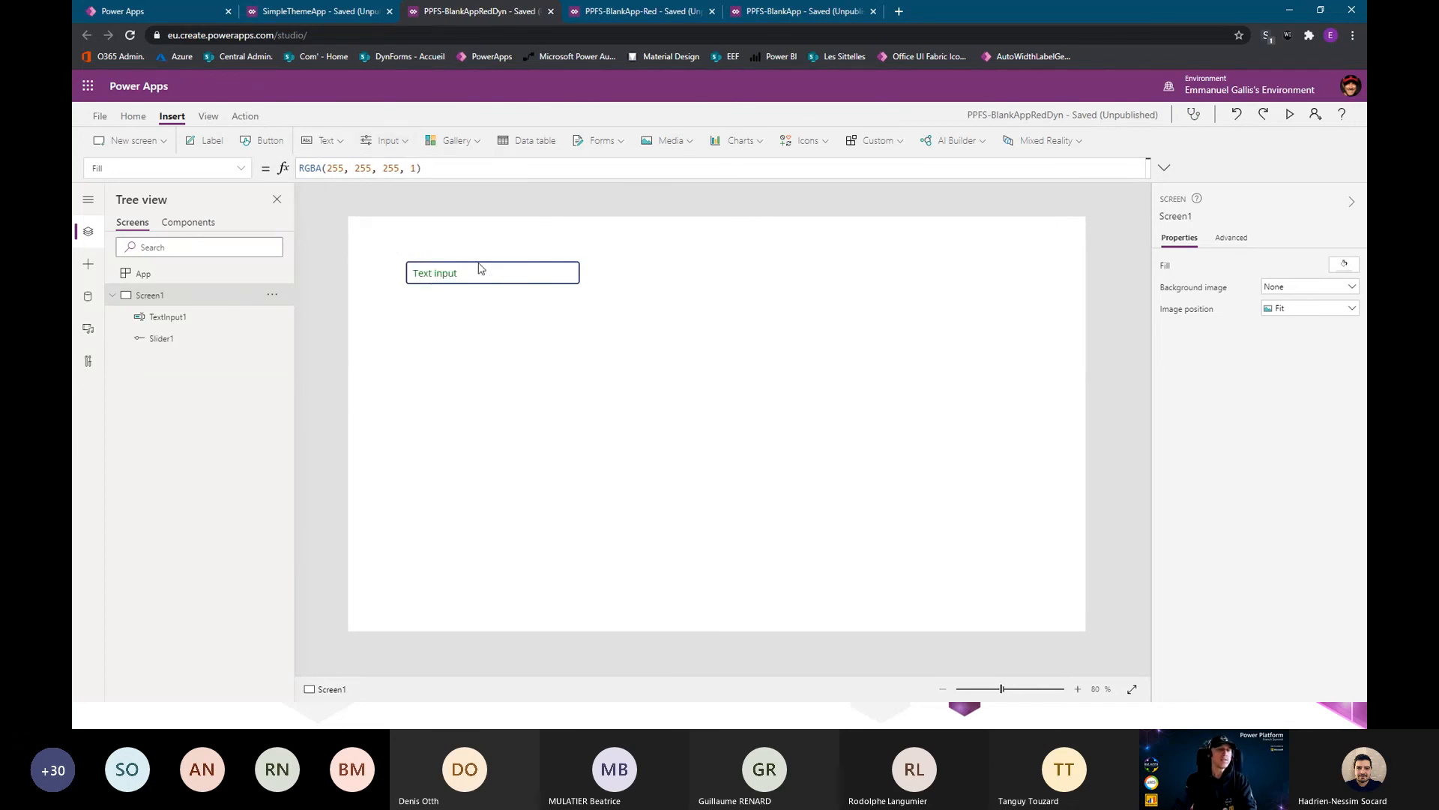
left_click_drag(452, 247, 528, 367)
Insert two more sliders stacked beneath the first at X 152, at about Y 333 and Y 413
left_click(387, 141)
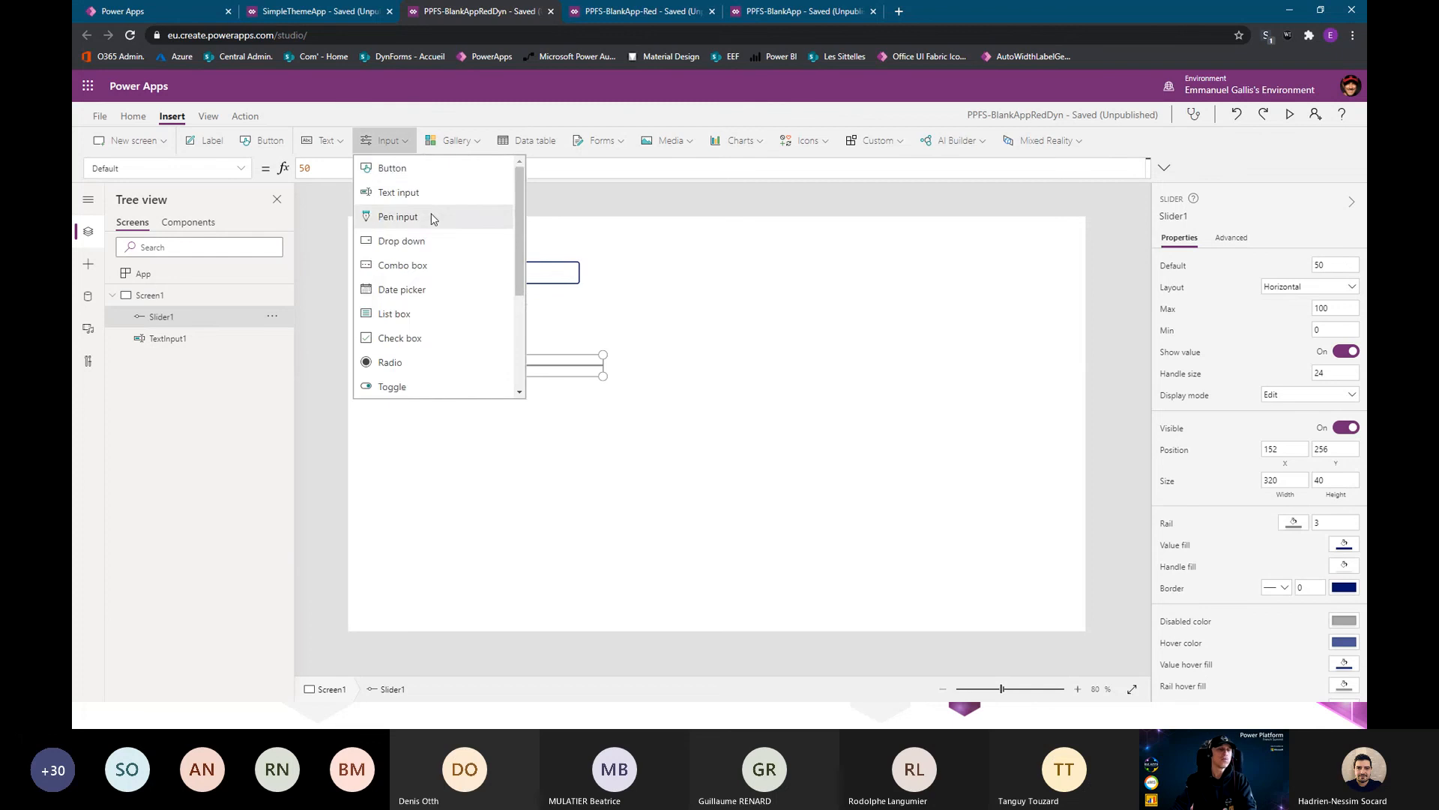
scroll(403, 322, "down", 3)
left_click(389, 240)
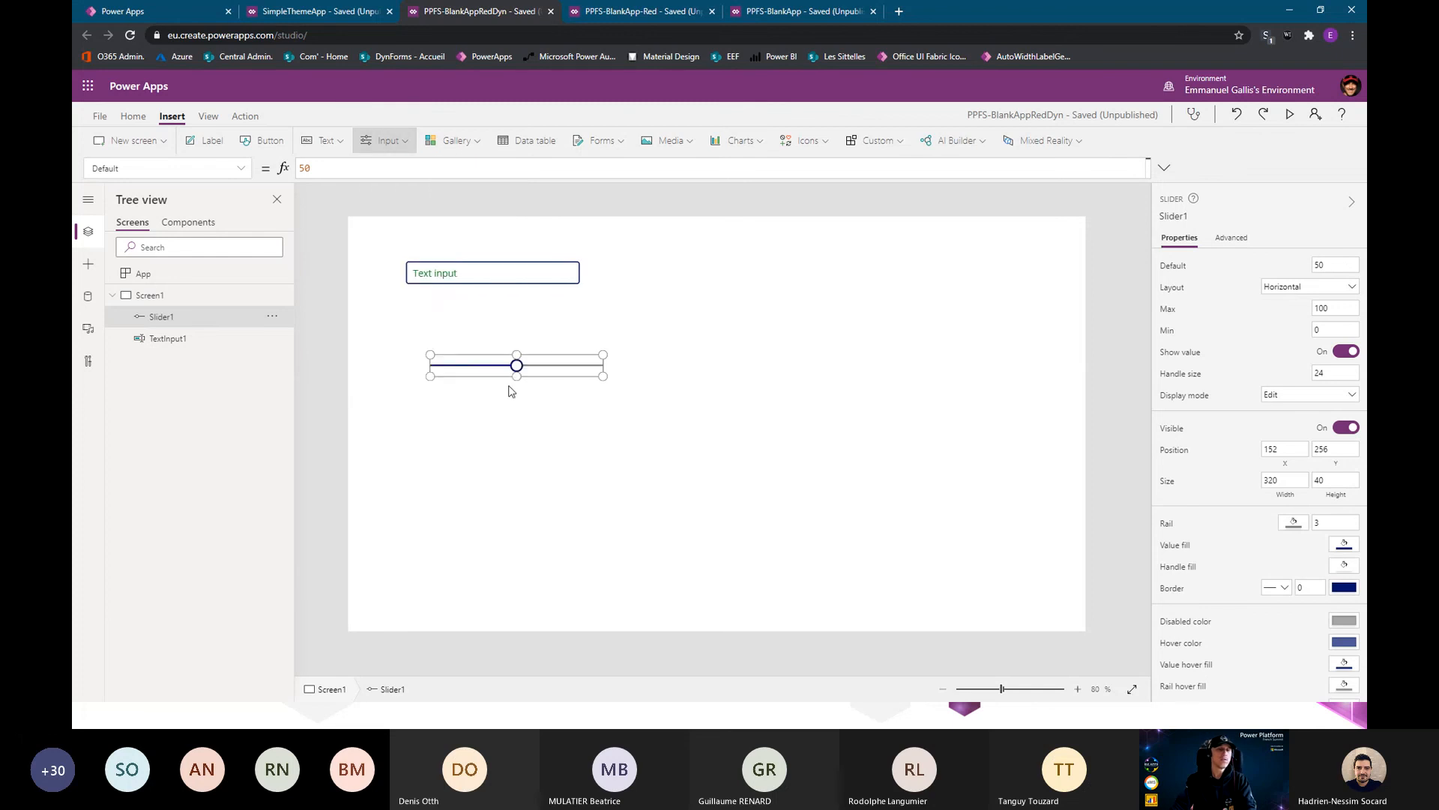
left_click_drag(490, 251, 549, 410)
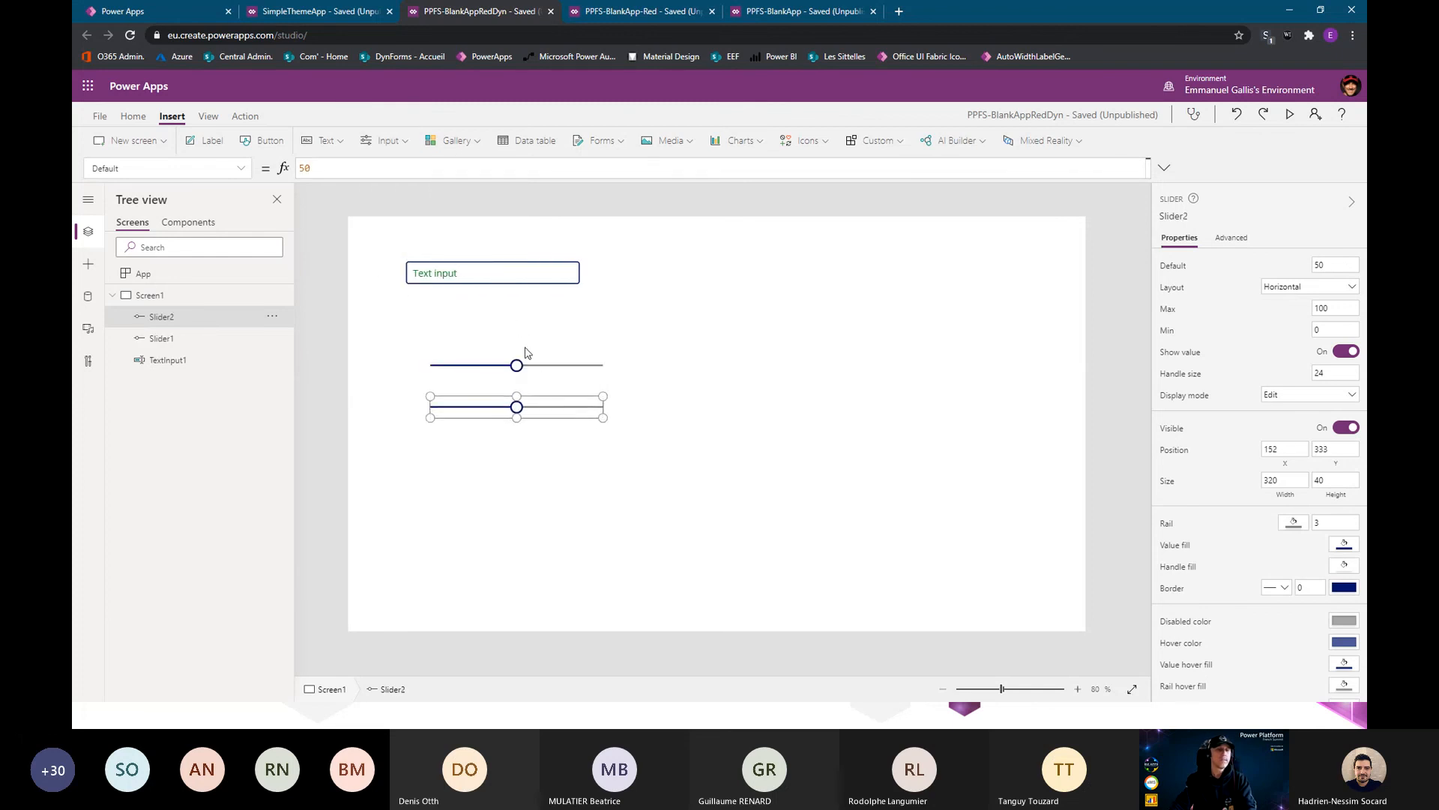
left_click(387, 141)
scroll(439, 248, "down", 5)
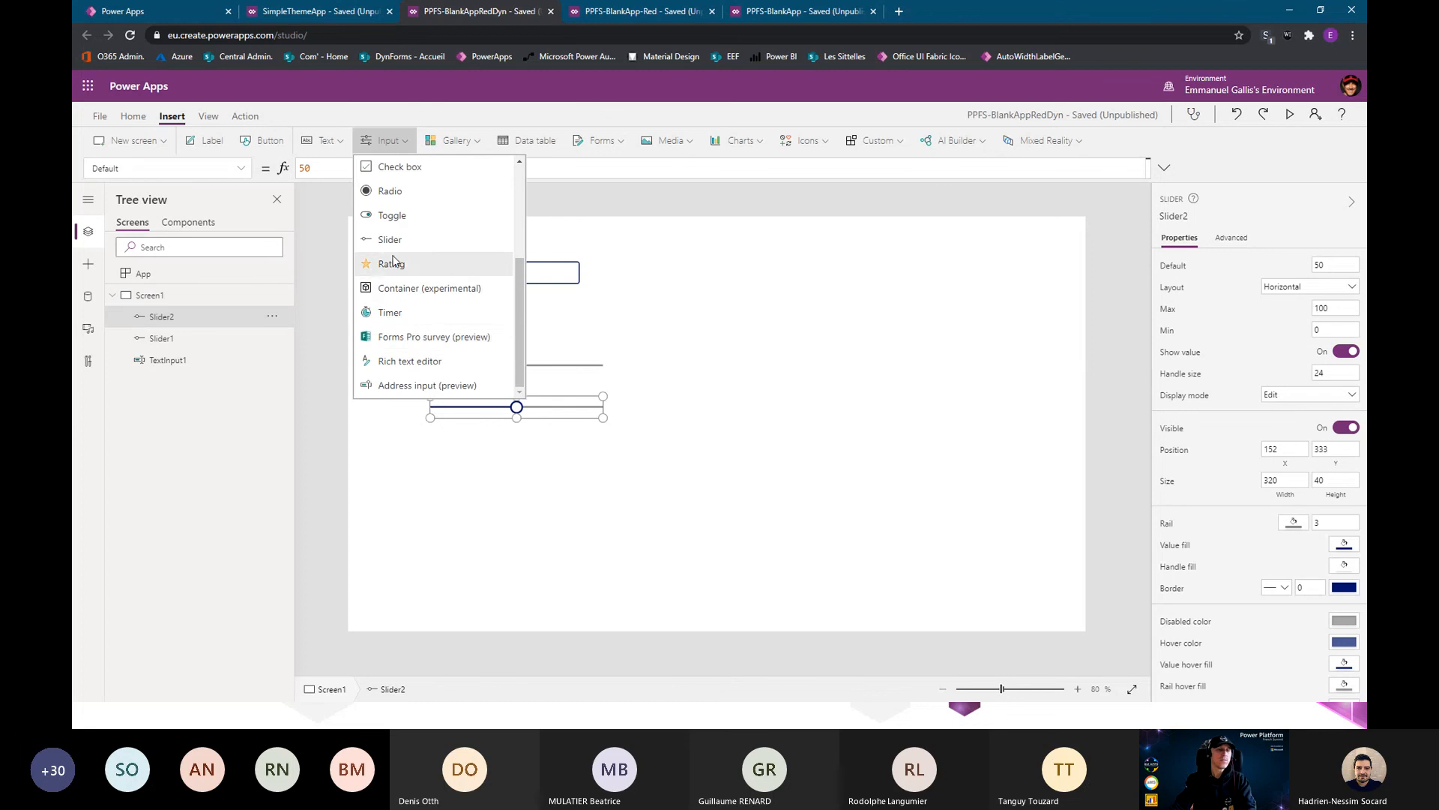
left_click(405, 263)
left_click_drag(483, 254, 547, 455)
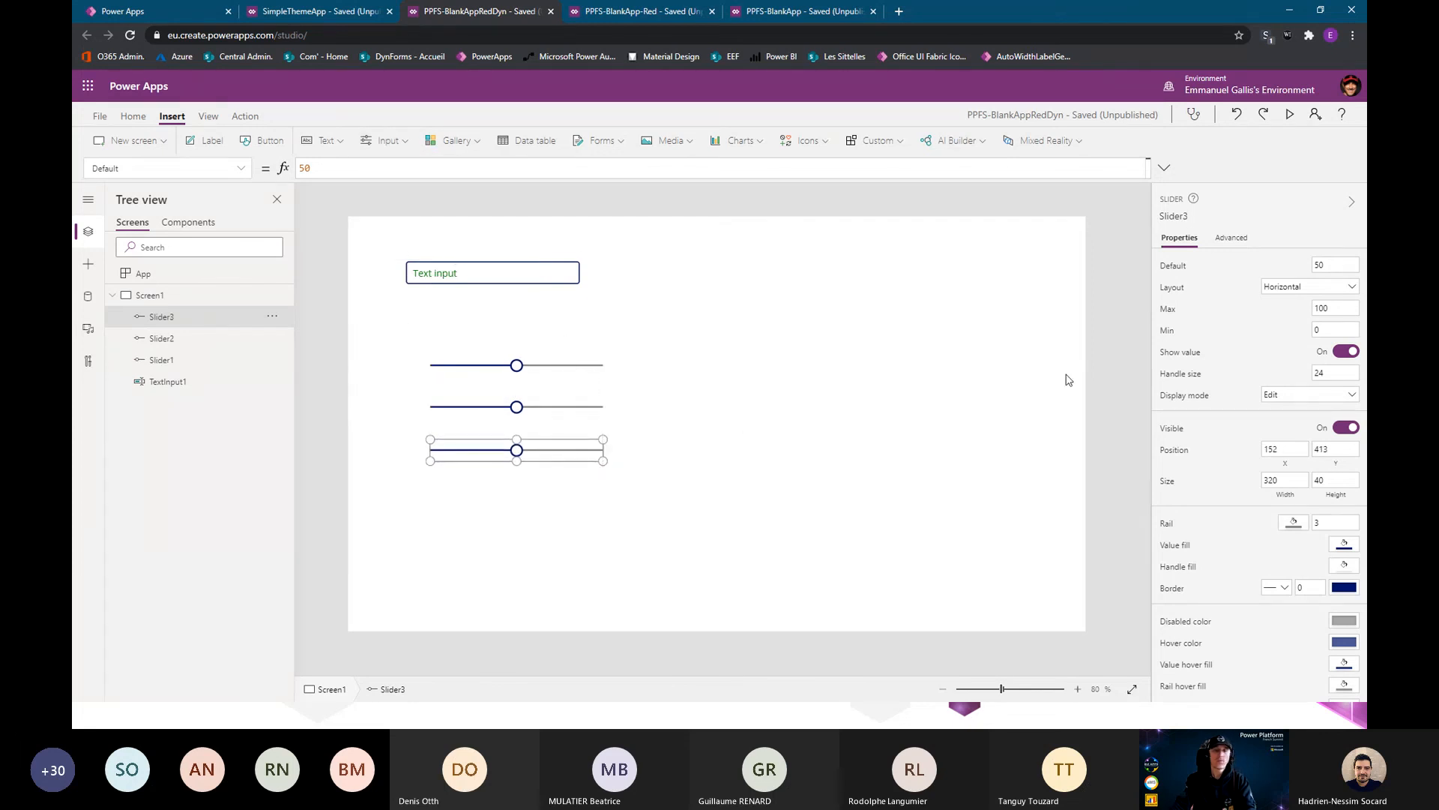
Set the default value to 0 and the maximum to 255 for all three sliders
left_click(578, 367)
left_click(578, 409, "shift")
left_click(578, 450, "shift")
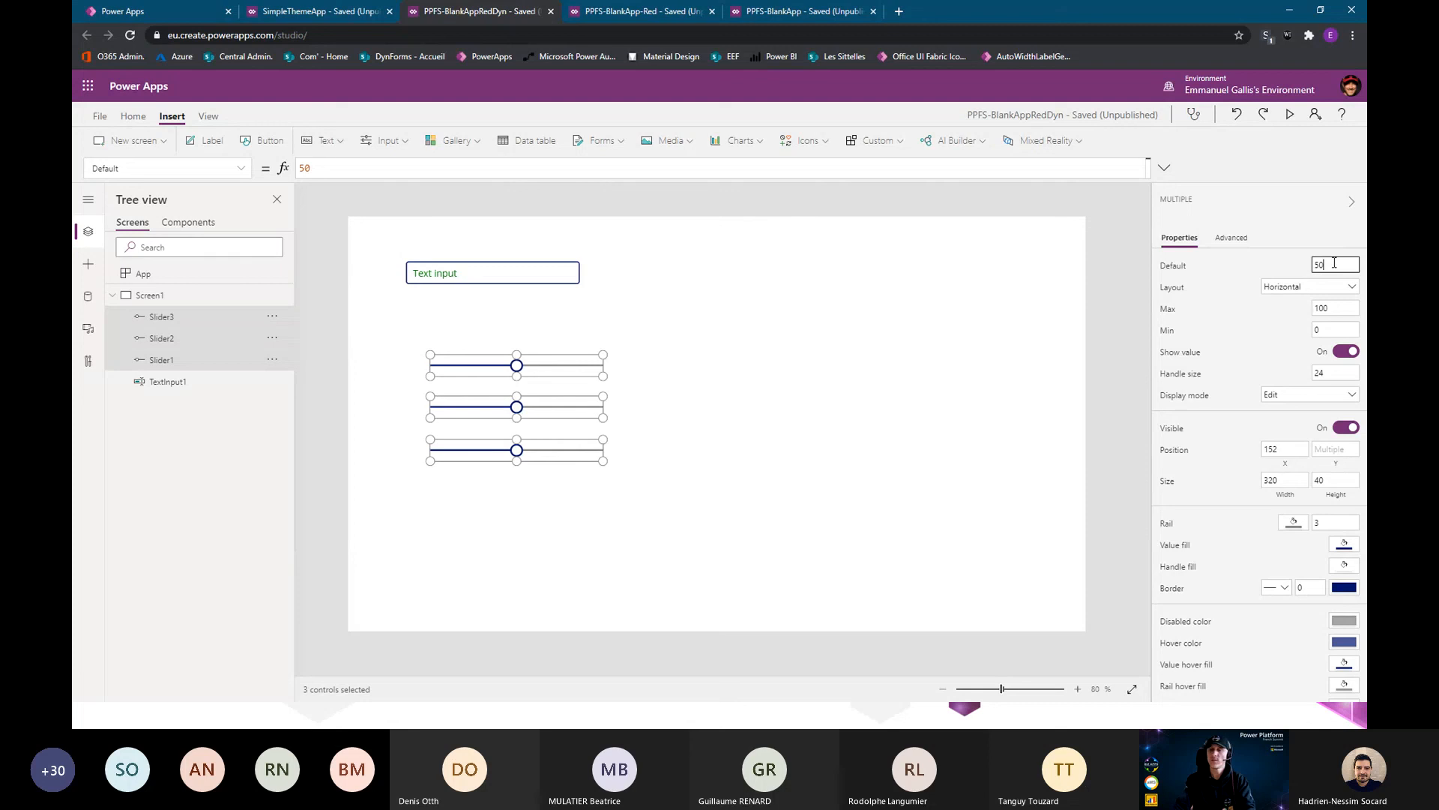
double_click(1309, 267)
type("0")
left_click(1326, 313)
left_click_drag(1325, 311, 1312, 310)
type("255")
left_click(700, 390)
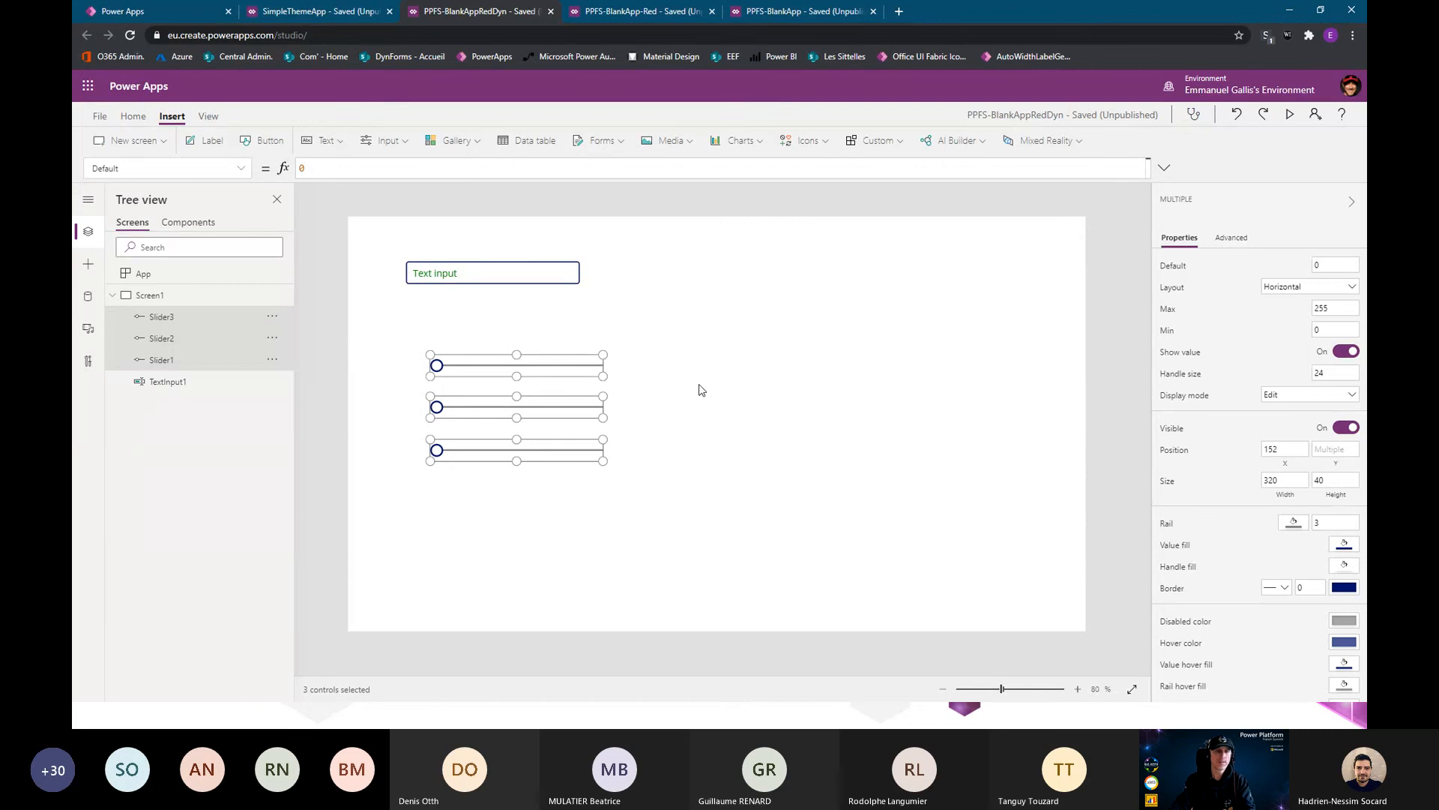
Copy the whole Set(Theme, {Palette: {InputTextColor: Green}}) formula from the App object's OnStart property
left_click(582, 365)
left_click(583, 409, "ctrl")
left_click(589, 450, "ctrl")
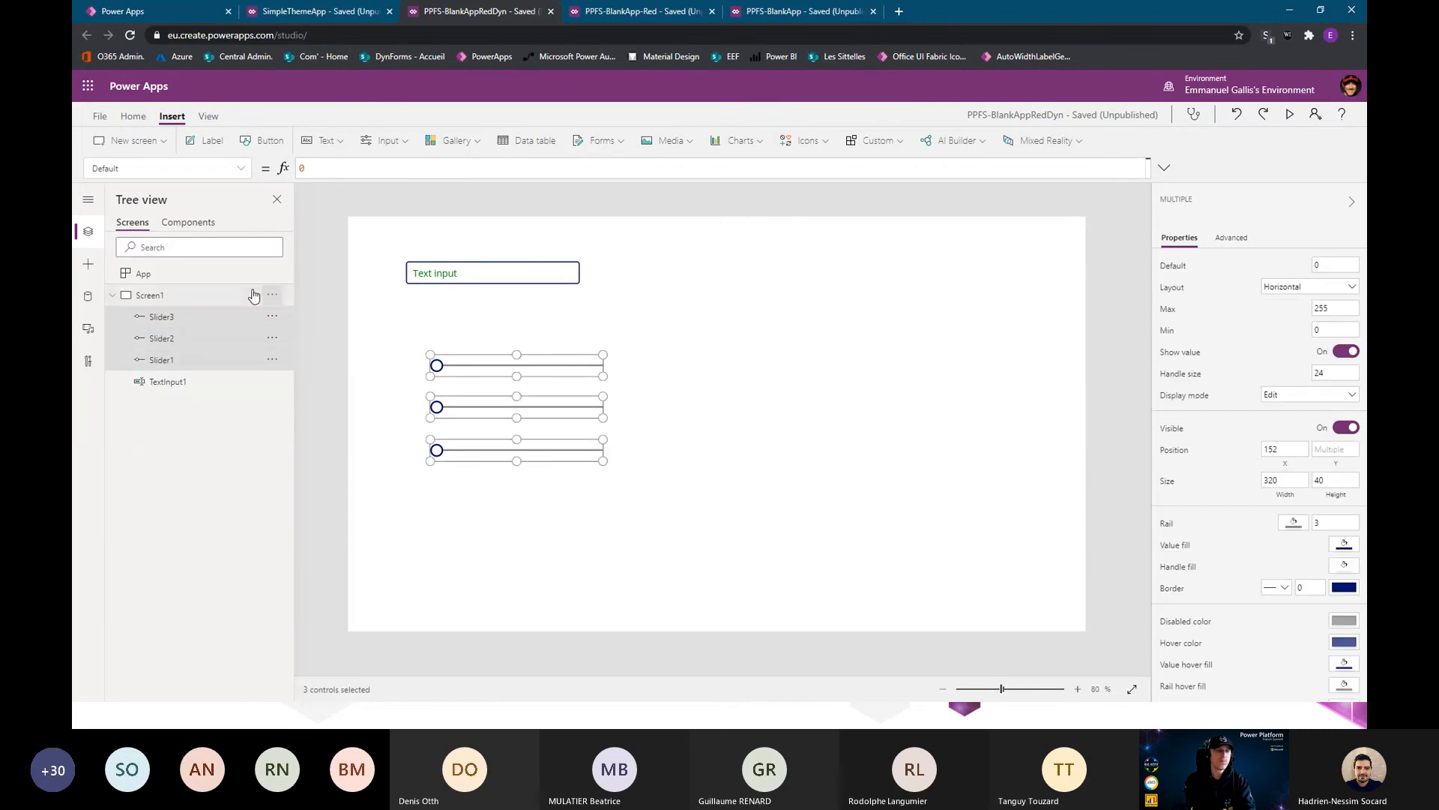
left_click(183, 277)
left_click_drag(556, 168, 300, 183)
key("ctrl+c")
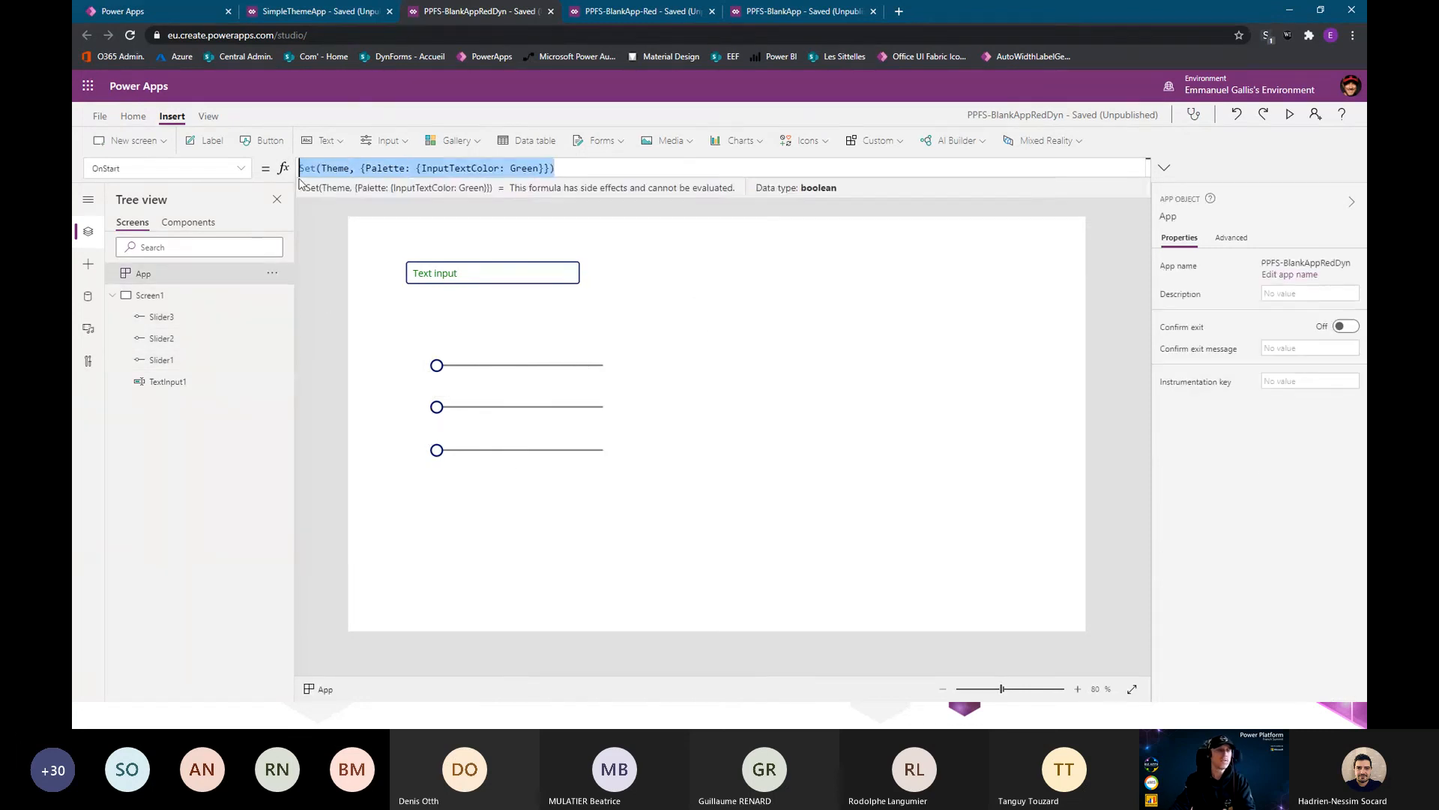
Paste the copied Set(Theme, {Palette: {InputTextColor: Green}}) formula into the OnChange property of all three sliders
left_click(678, 385)
left_click(563, 371)
left_click(566, 409, "ctrl")
left_click(942, 409)
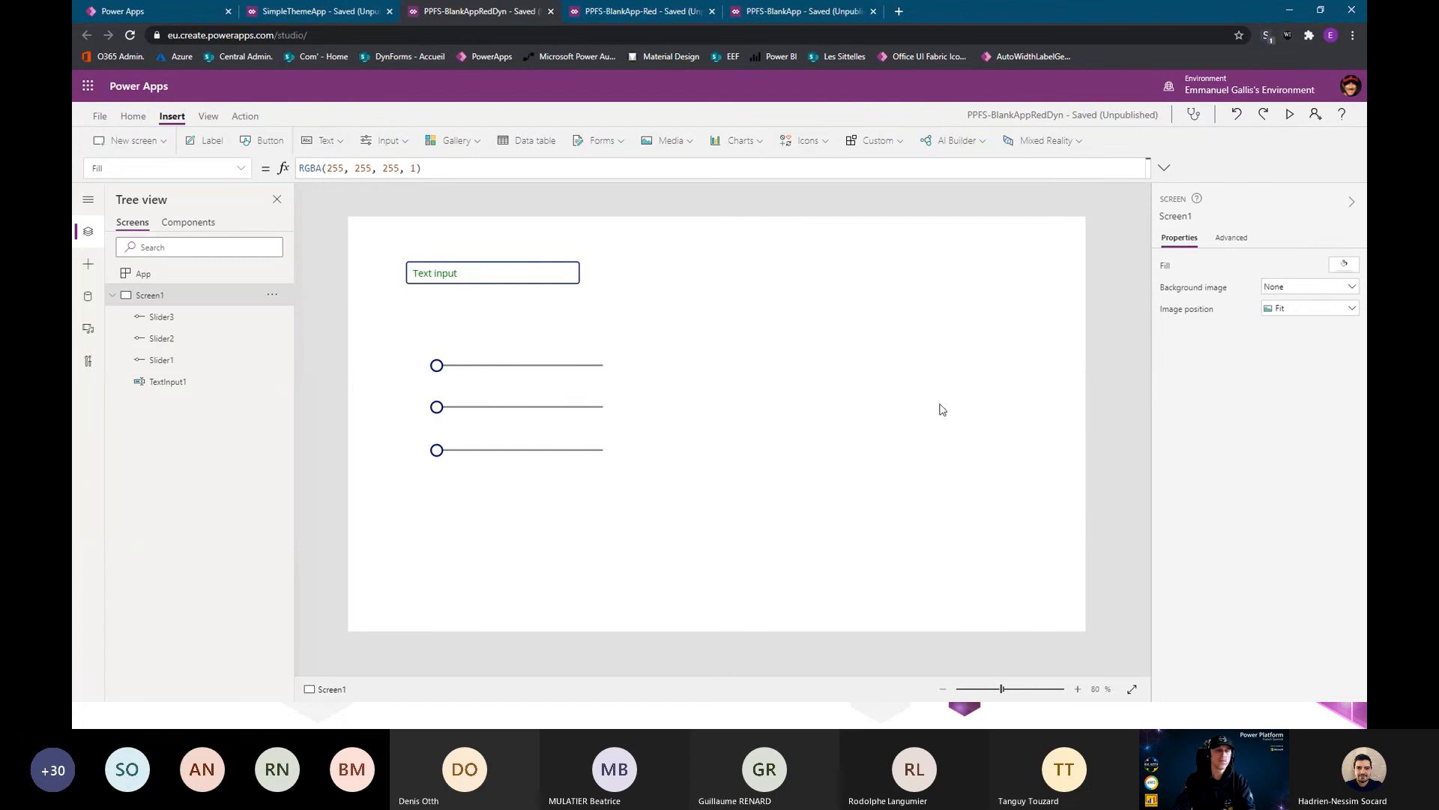
left_click(590, 371)
left_click(576, 409, "ctrl")
left_click(576, 450, "ctrl")
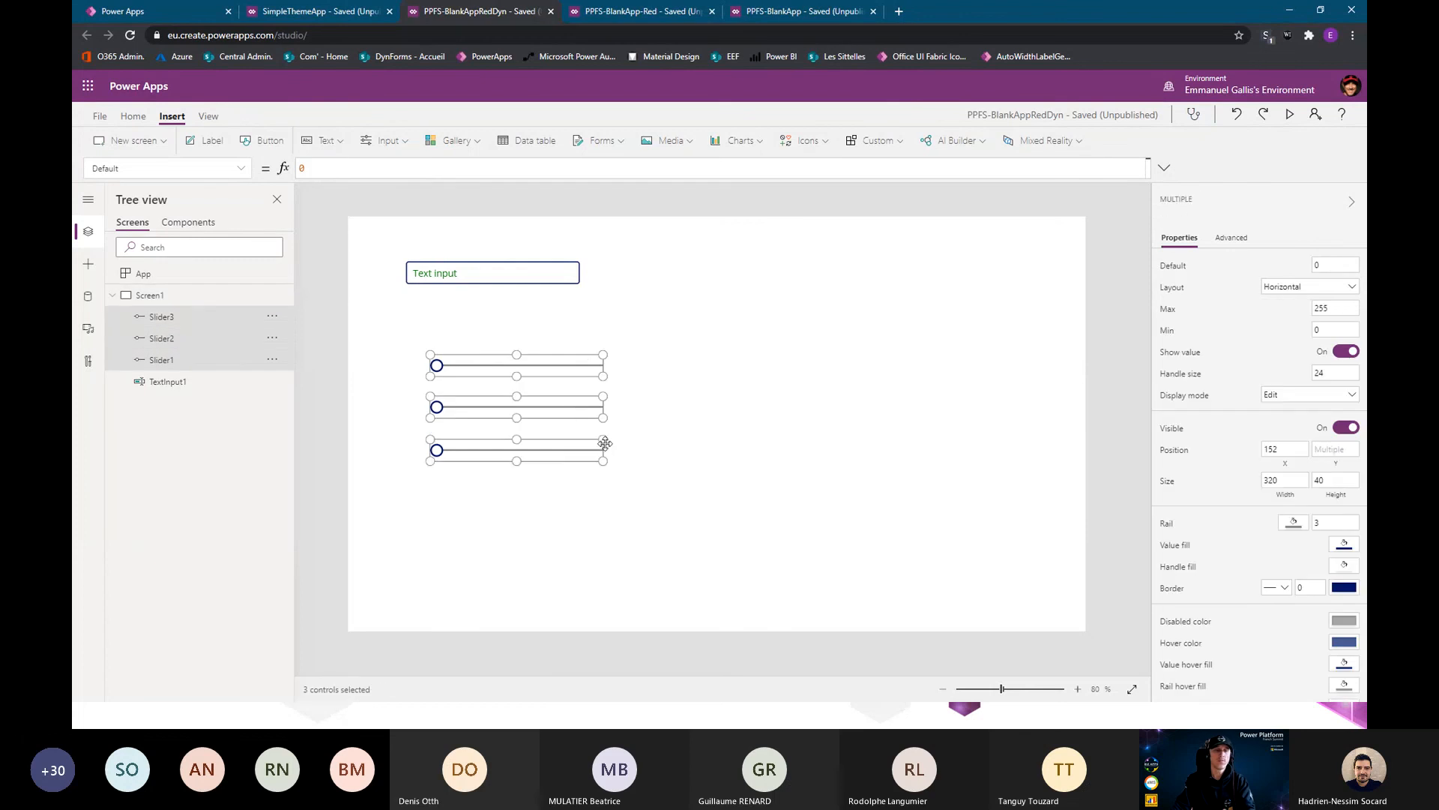
left_click(1232, 238)
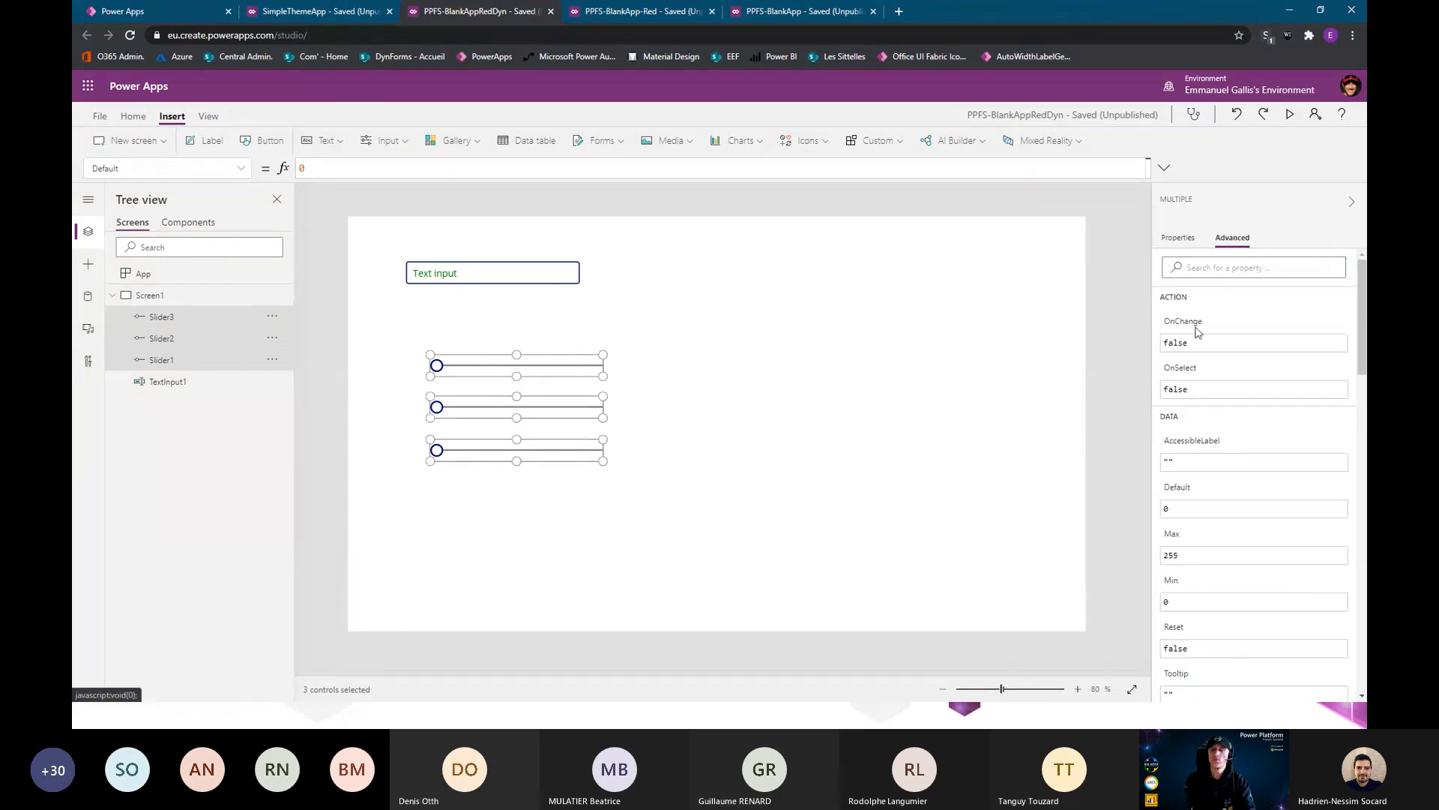
left_click(528, 171)
key("ctrl+a")
key("ctrl+v")
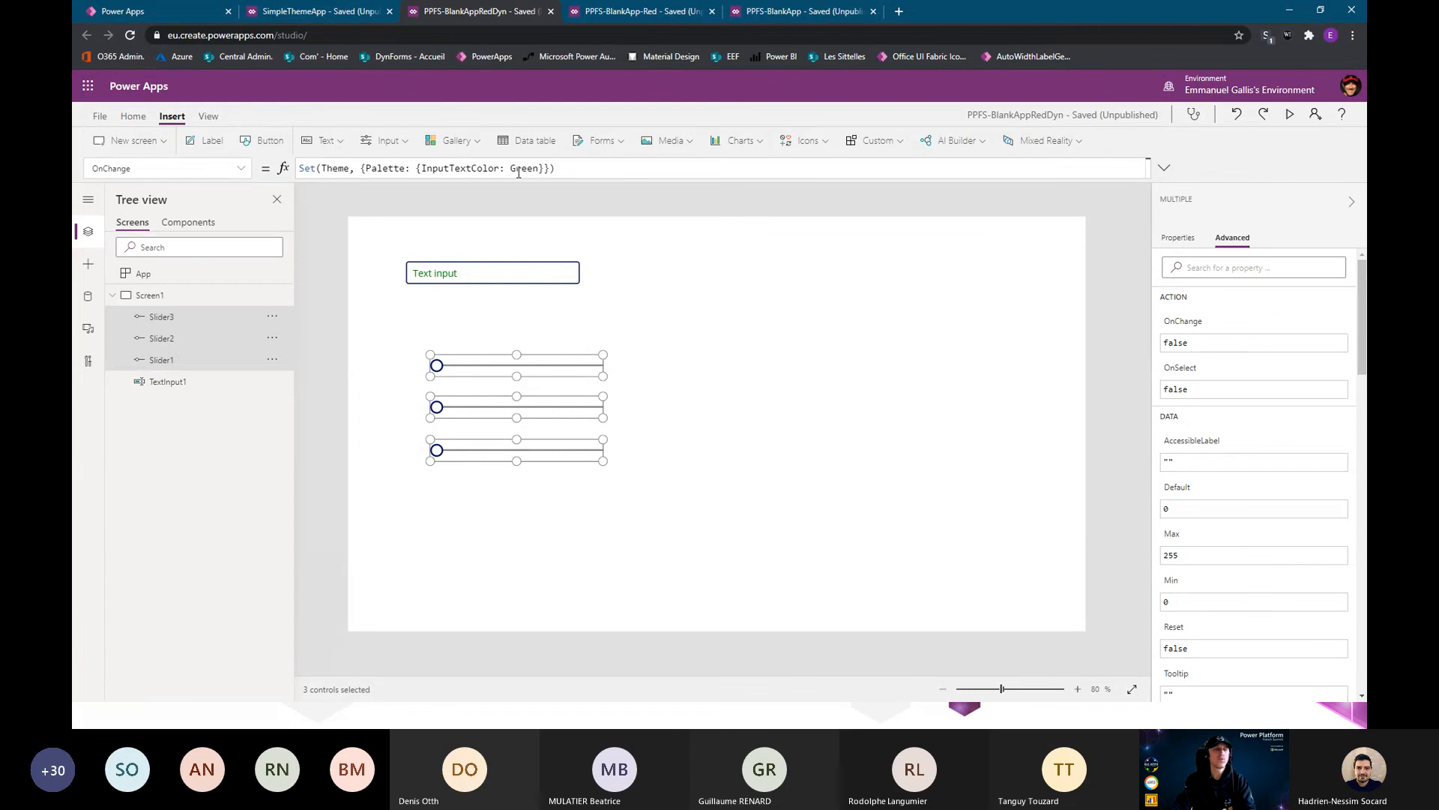
Replace Green in the three sliders' OnChange formula with an RGBA( function that takes Slider1.Value as the red component
left_click_drag(512, 168, 530, 167)
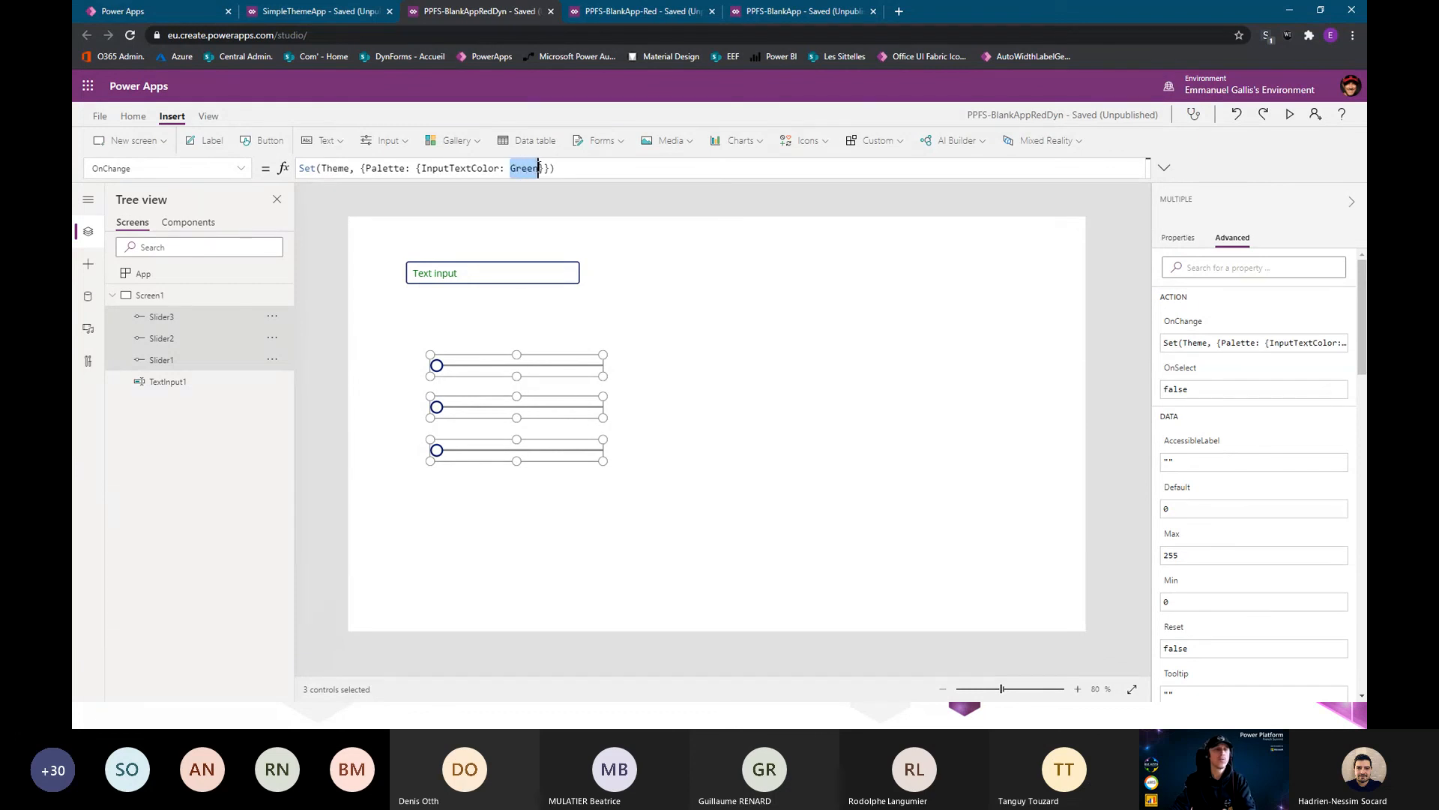
type("Self.Value")
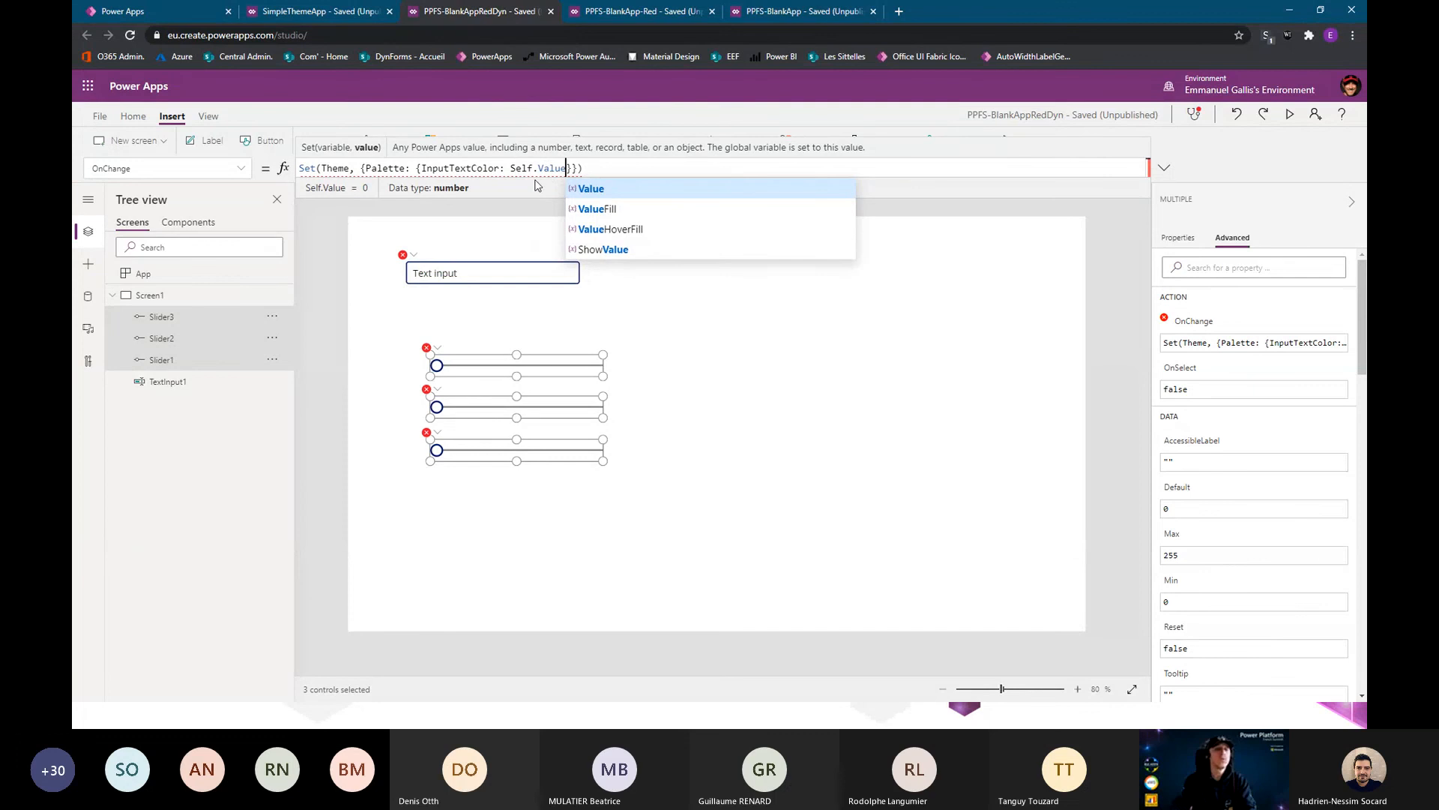
left_click(514, 168)
type("RGBA(")
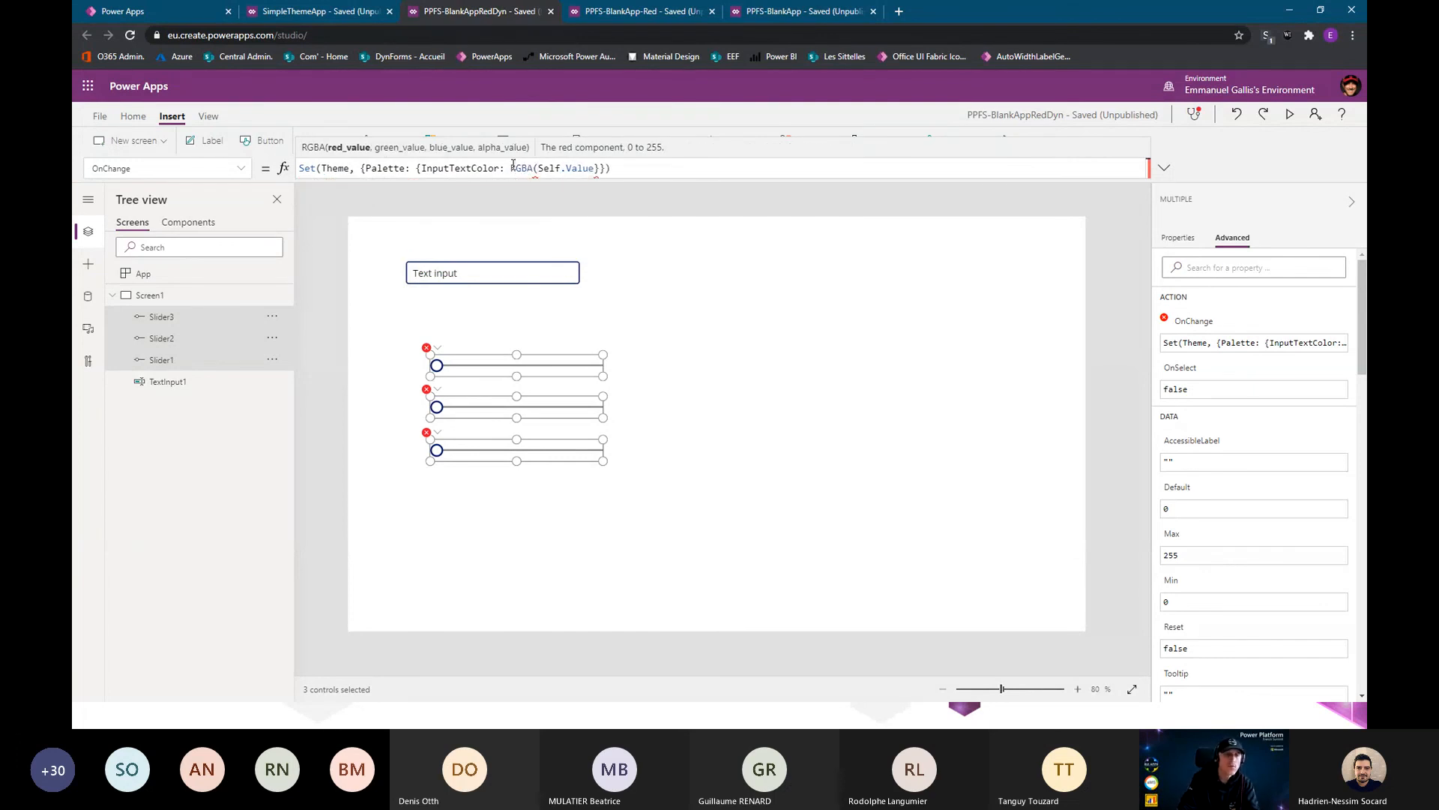
key("BackSpace")
key("BackSpace")
key("BackSpace")
key("BackSpace")
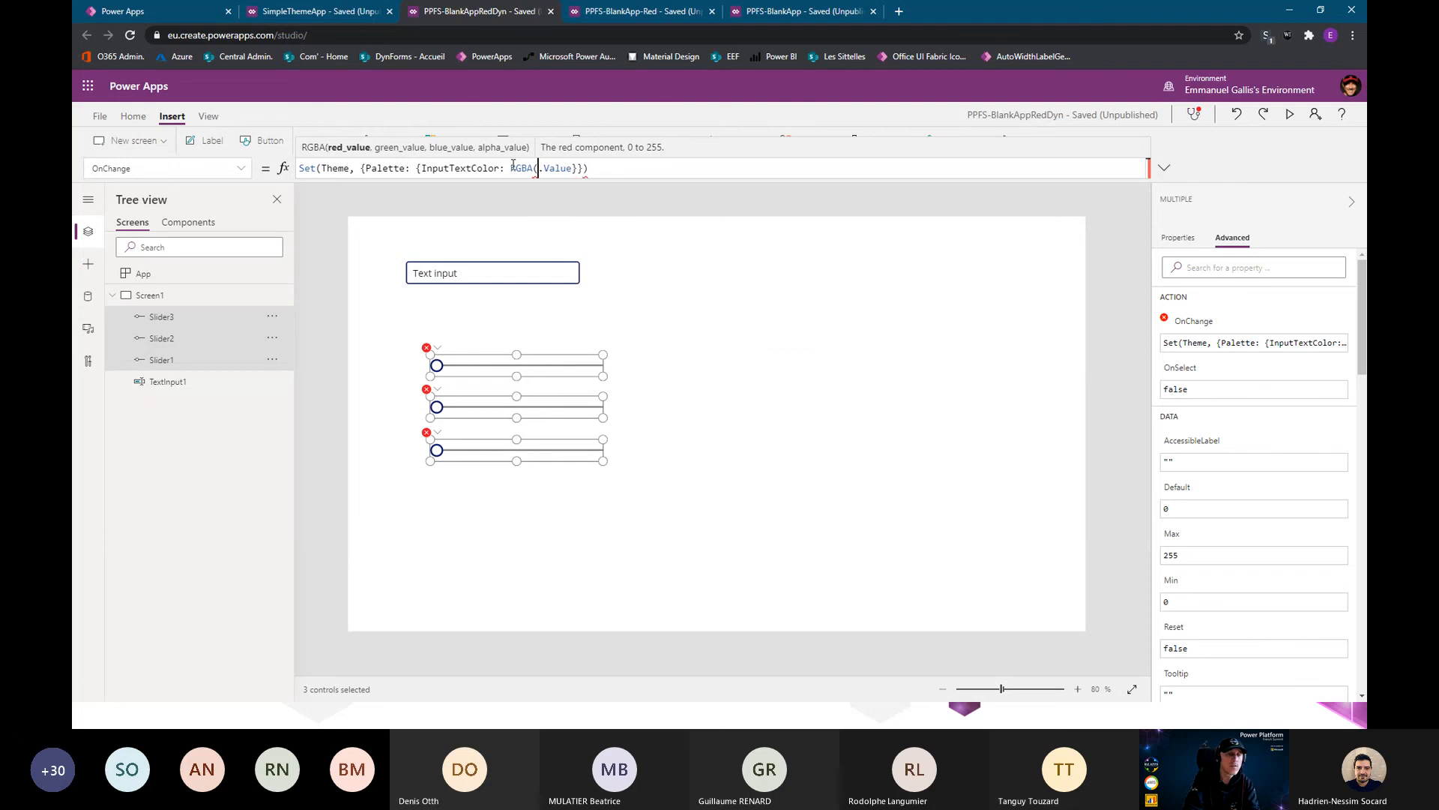
type("Slider1")
key("Right")
key("Right")
key("Right")
key("Right")
key("Right")
key("Right")
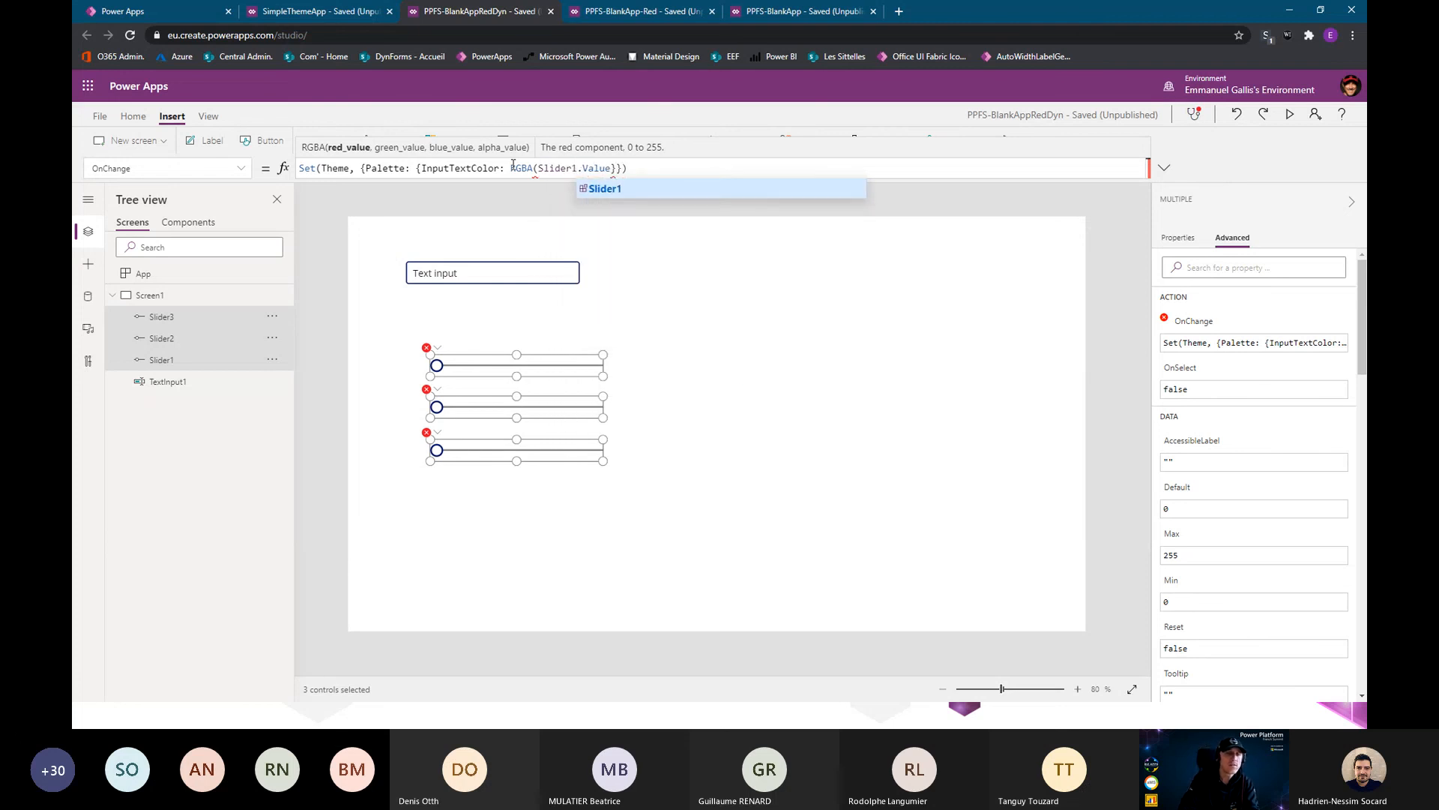
Complete the RGBA function in the OnChange formula with Slider2.Value, Slider3.Value and an alpha of 1
type(", Slider2.Value")
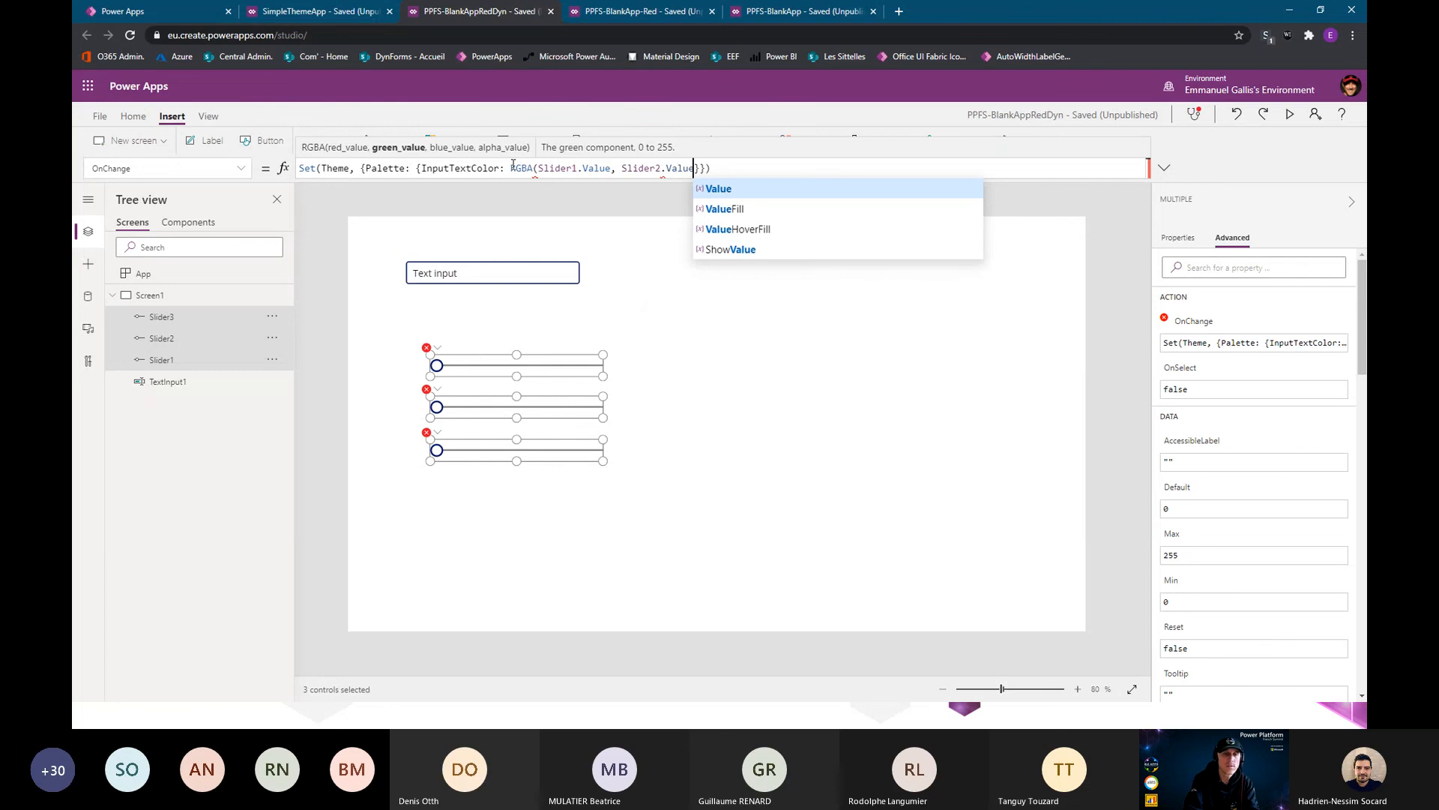
type(", Slider3.")
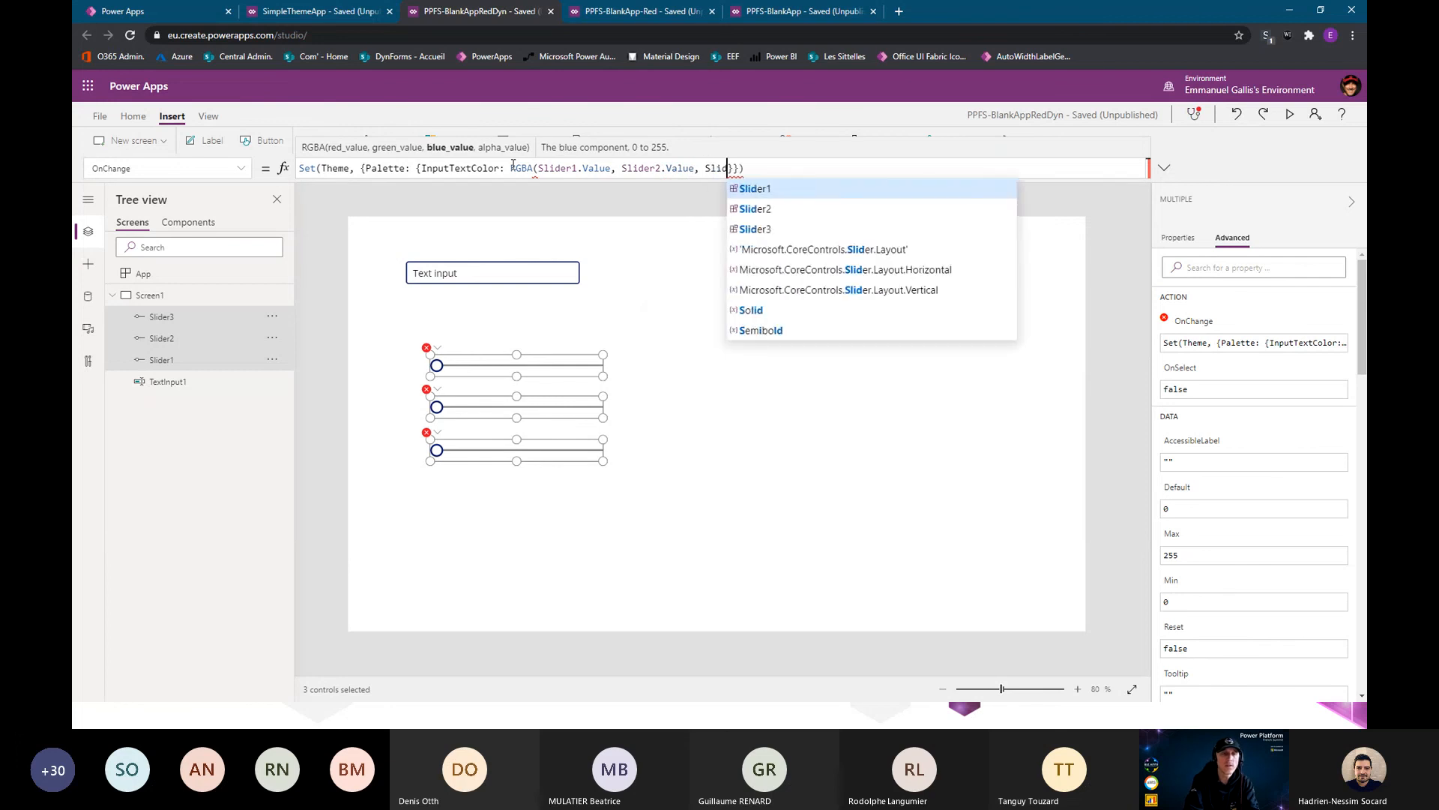
type("Value, 1)")
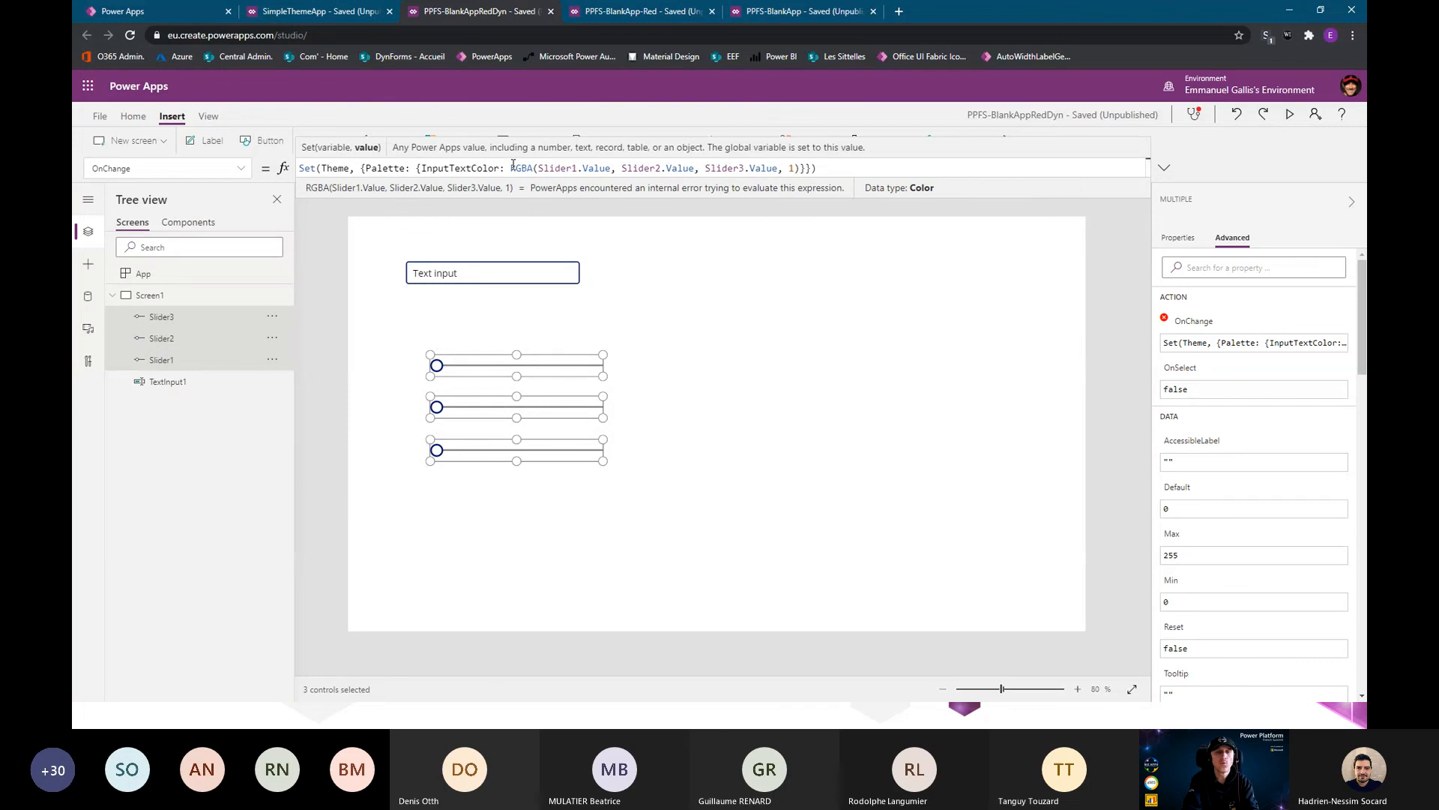
left_click(724, 287)
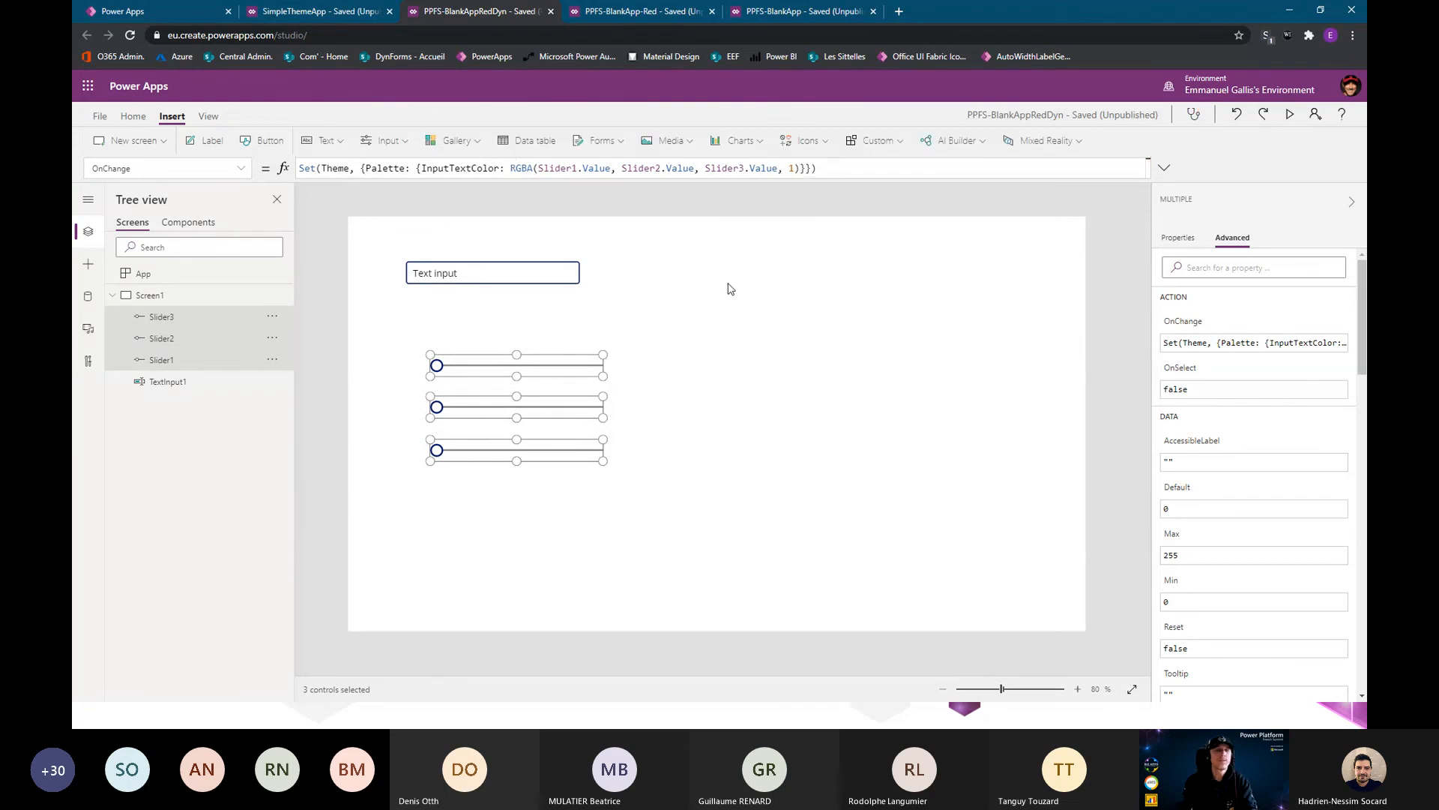
Preview the app, move the first slider to about a third and the other two near their maximum, and close the preview
left_click(1290, 115)
left_click_drag(297, 298, 382, 298)
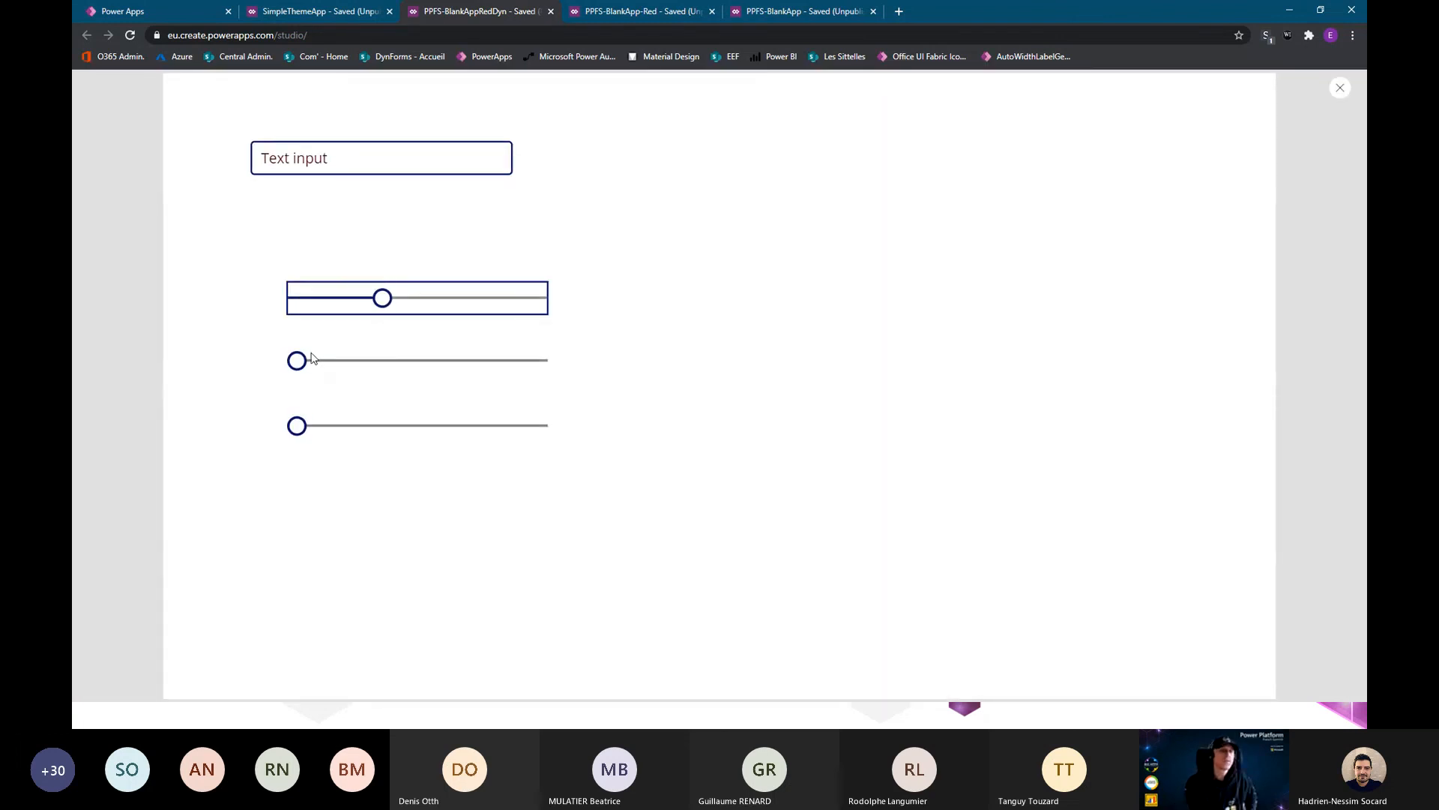
left_click_drag(312, 359, 486, 360)
left_click_drag(297, 426, 527, 426)
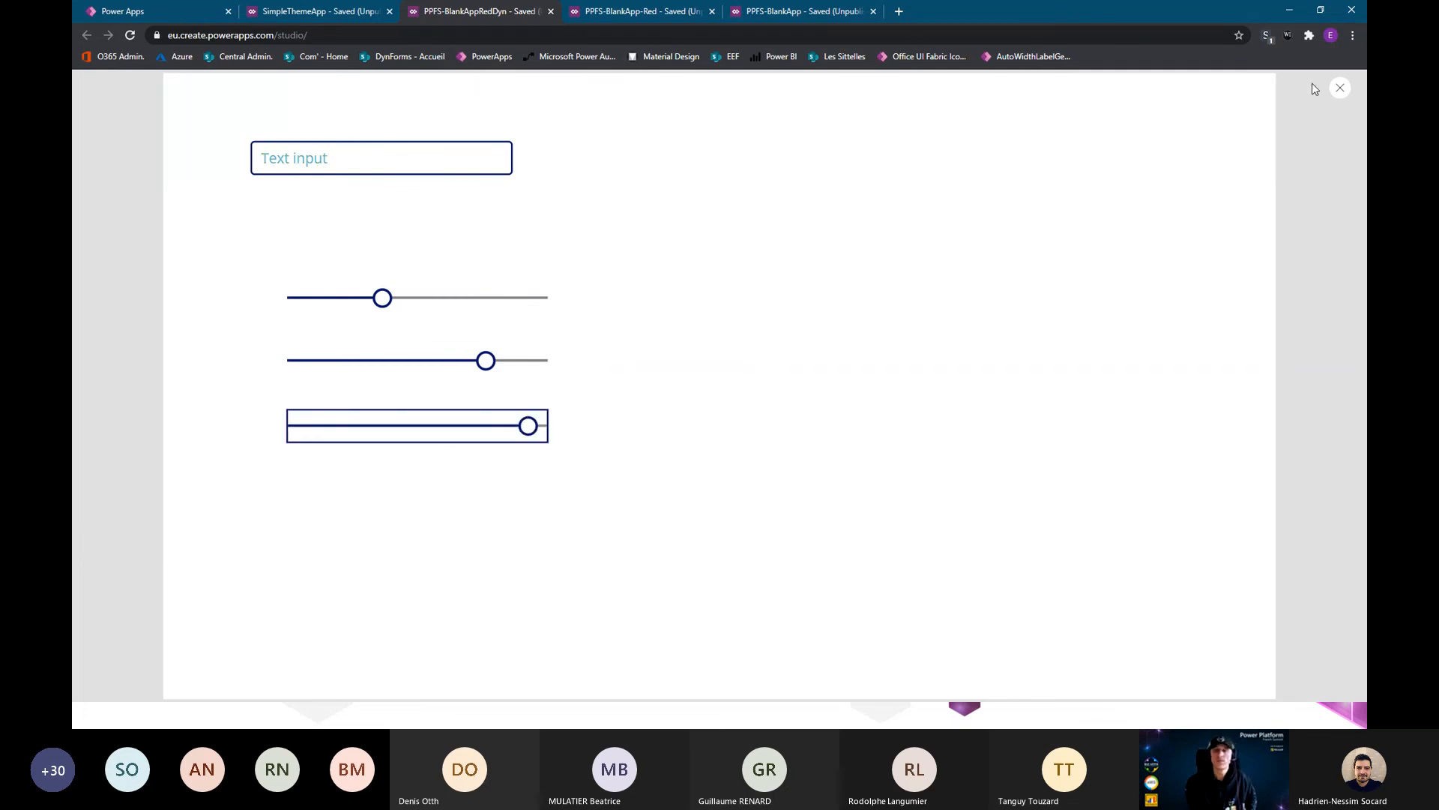
left_click(1340, 88)
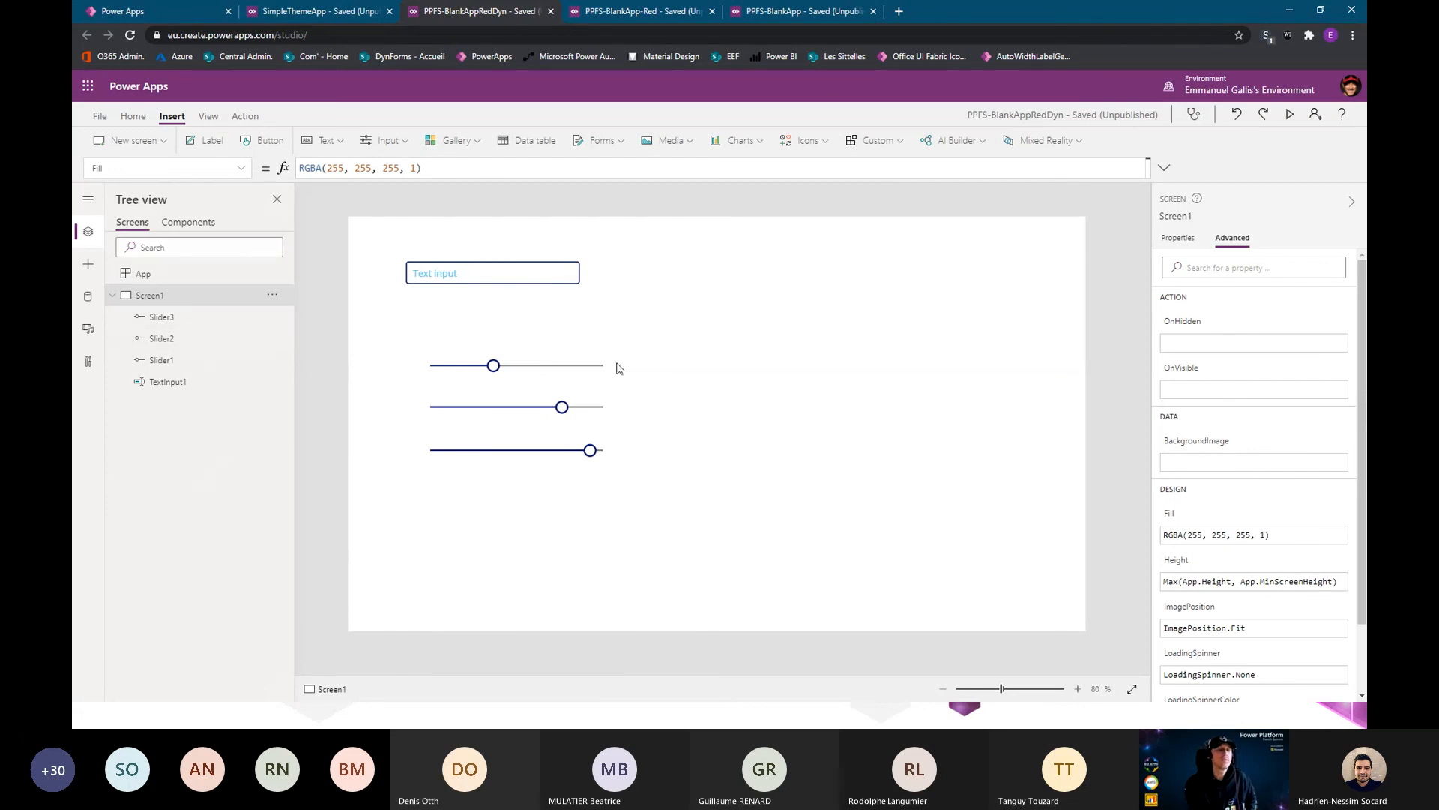
Insert a second text input and place it to the right of and slightly lower than the first one
left_click(386, 140)
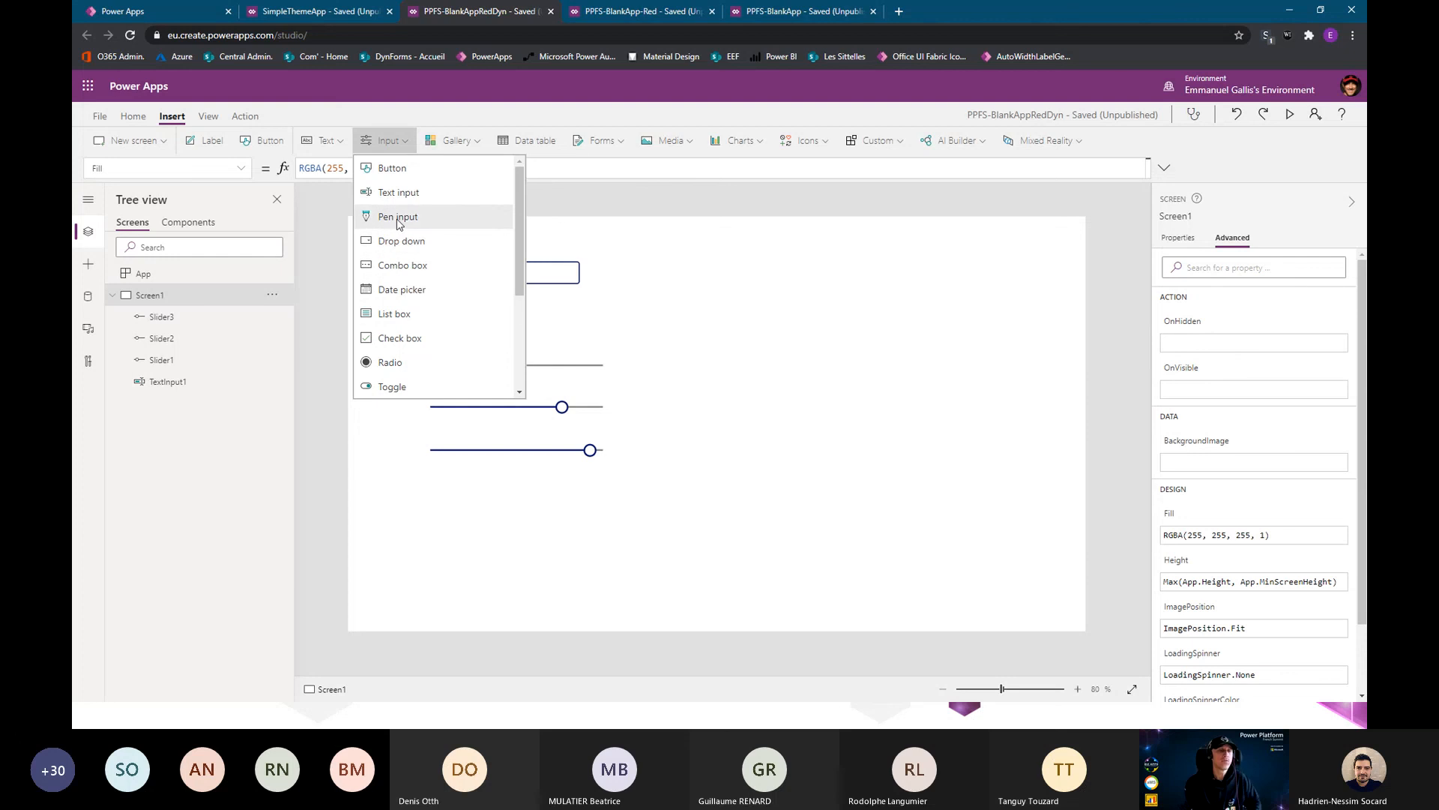
left_click_drag(476, 255, 851, 299)
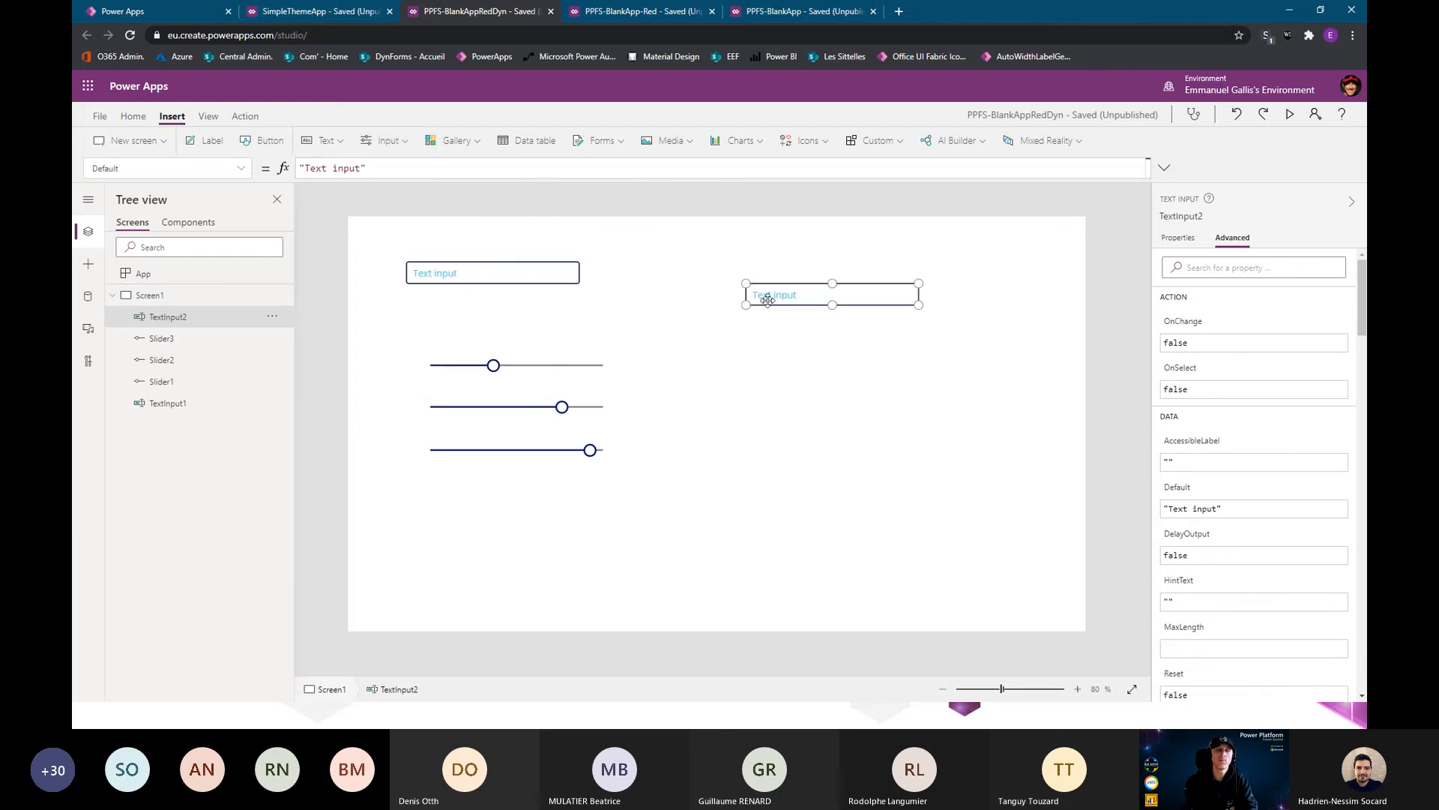
left_click(881, 346)
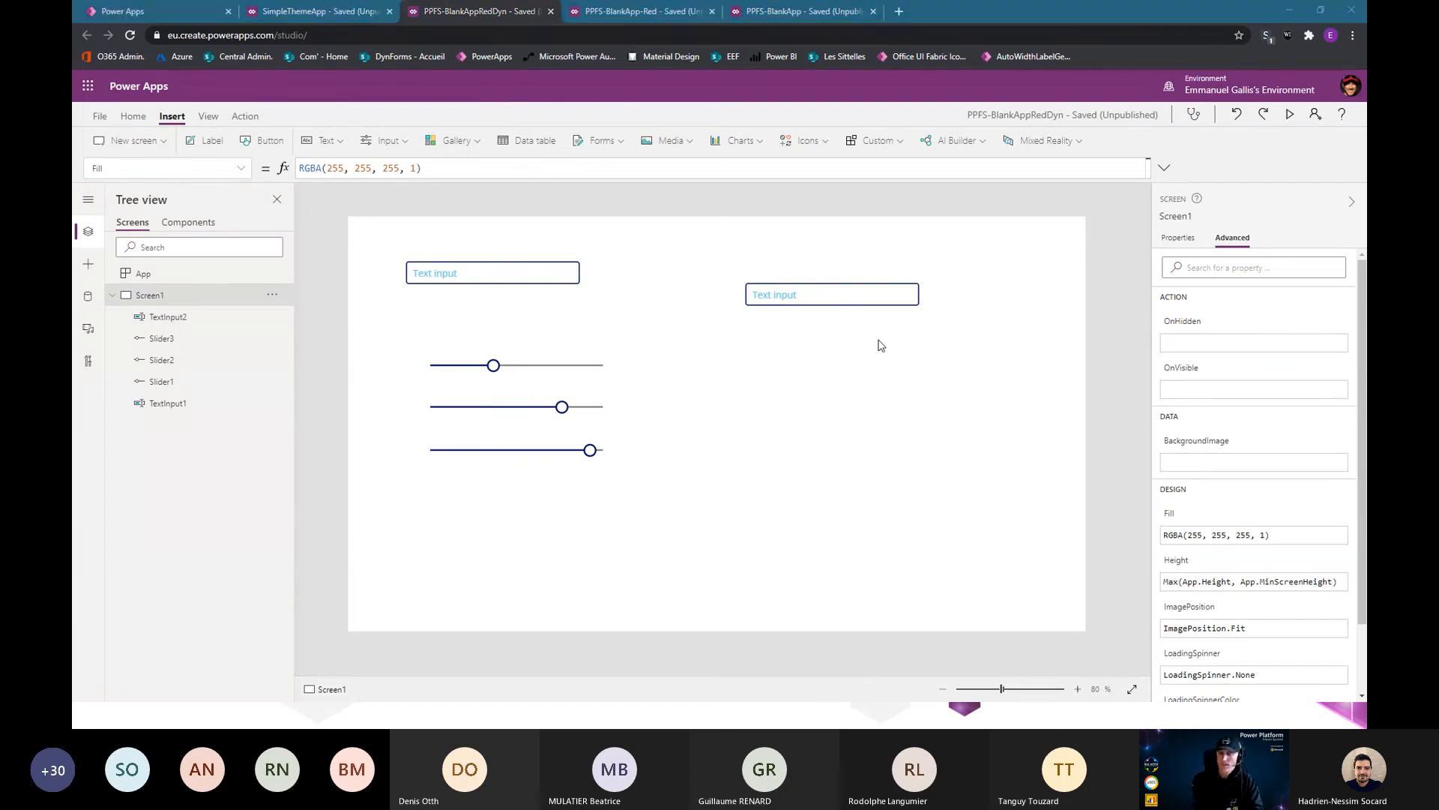
key("alt+Tab")
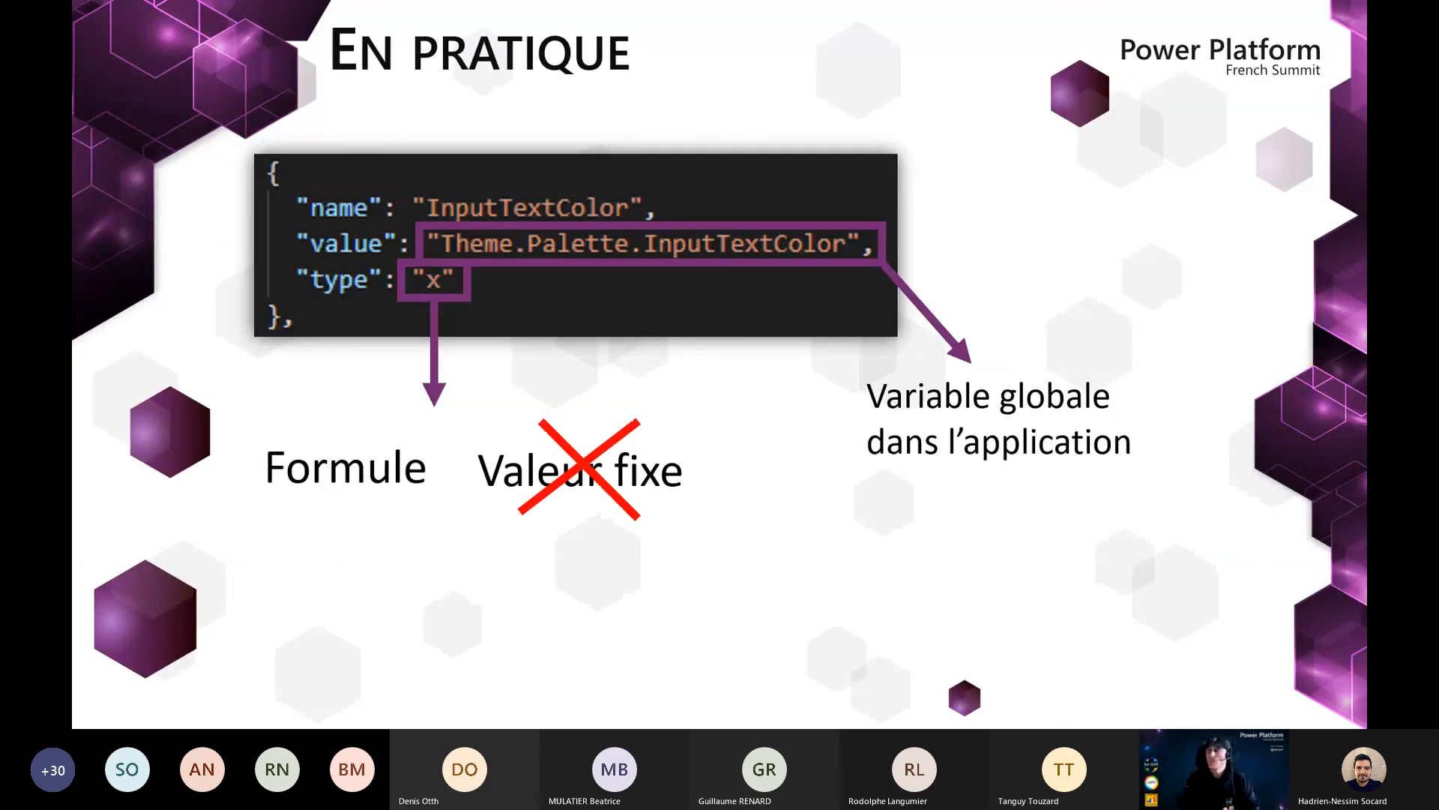
key("Right")
key("Right")
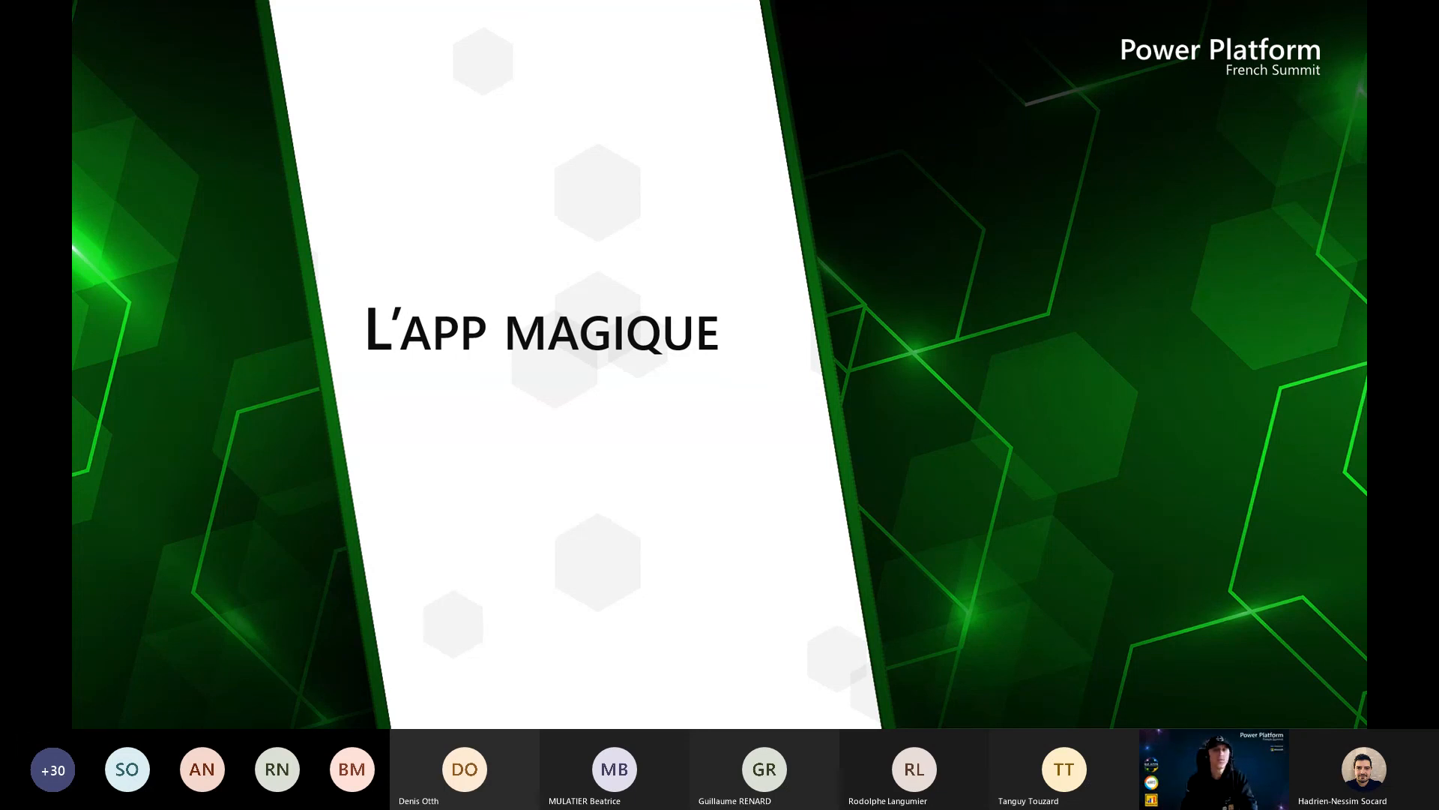
Switch from the slides to SimpleThemeApp in Power Apps and review the color swatches in the MyTheme component
key("alt+Tab")
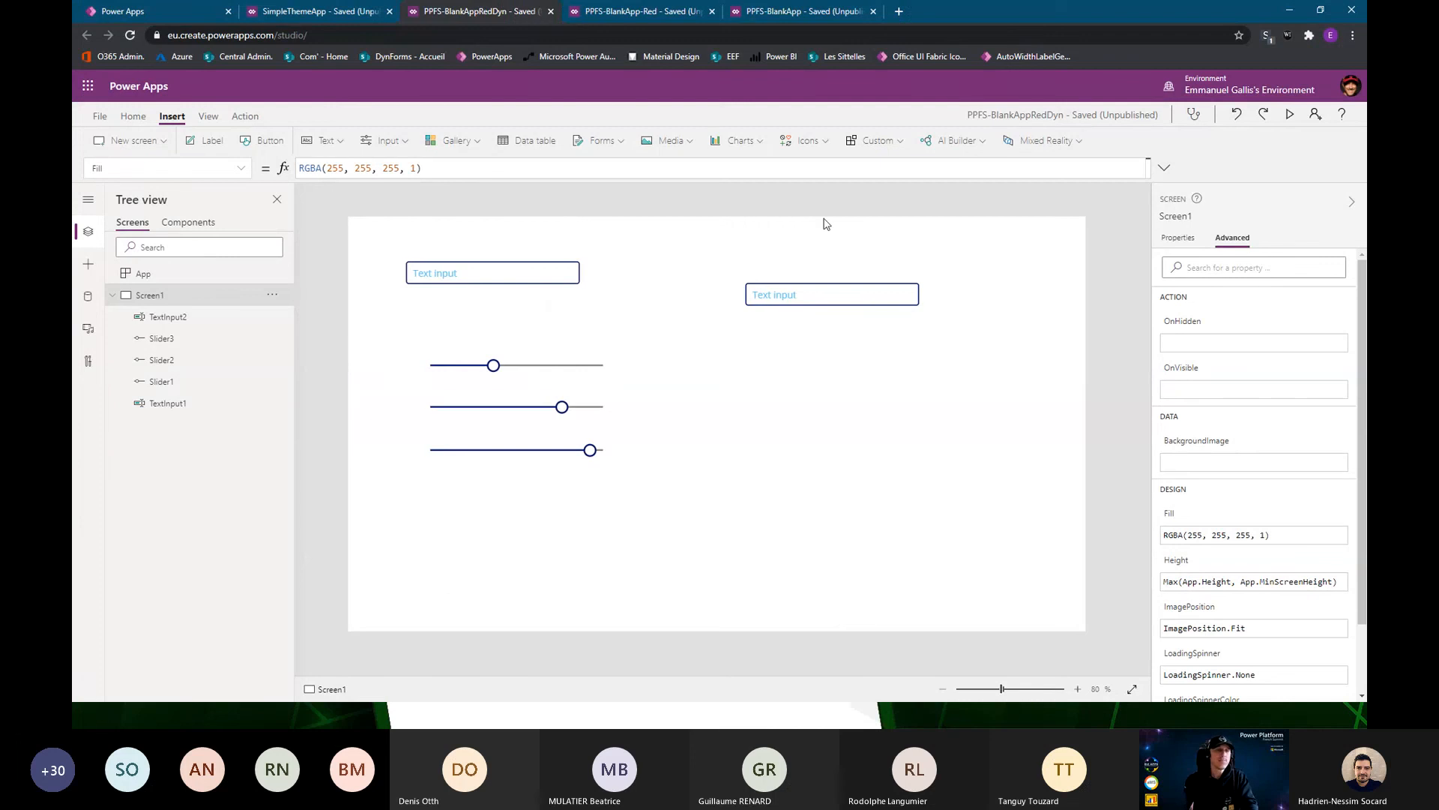
left_click(314, 13)
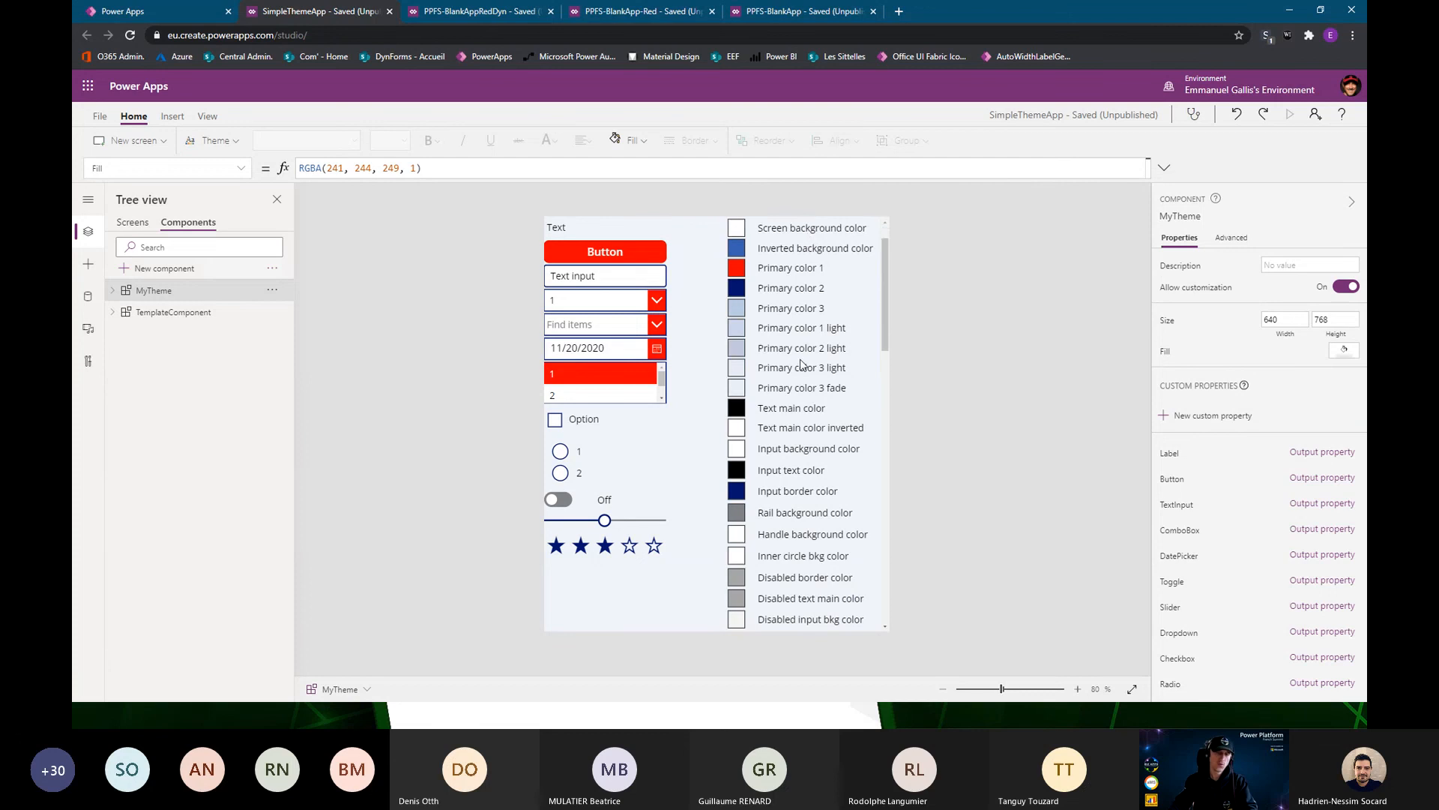
scroll(805, 367, "down", 2)
scroll(806, 389, "down", 1)
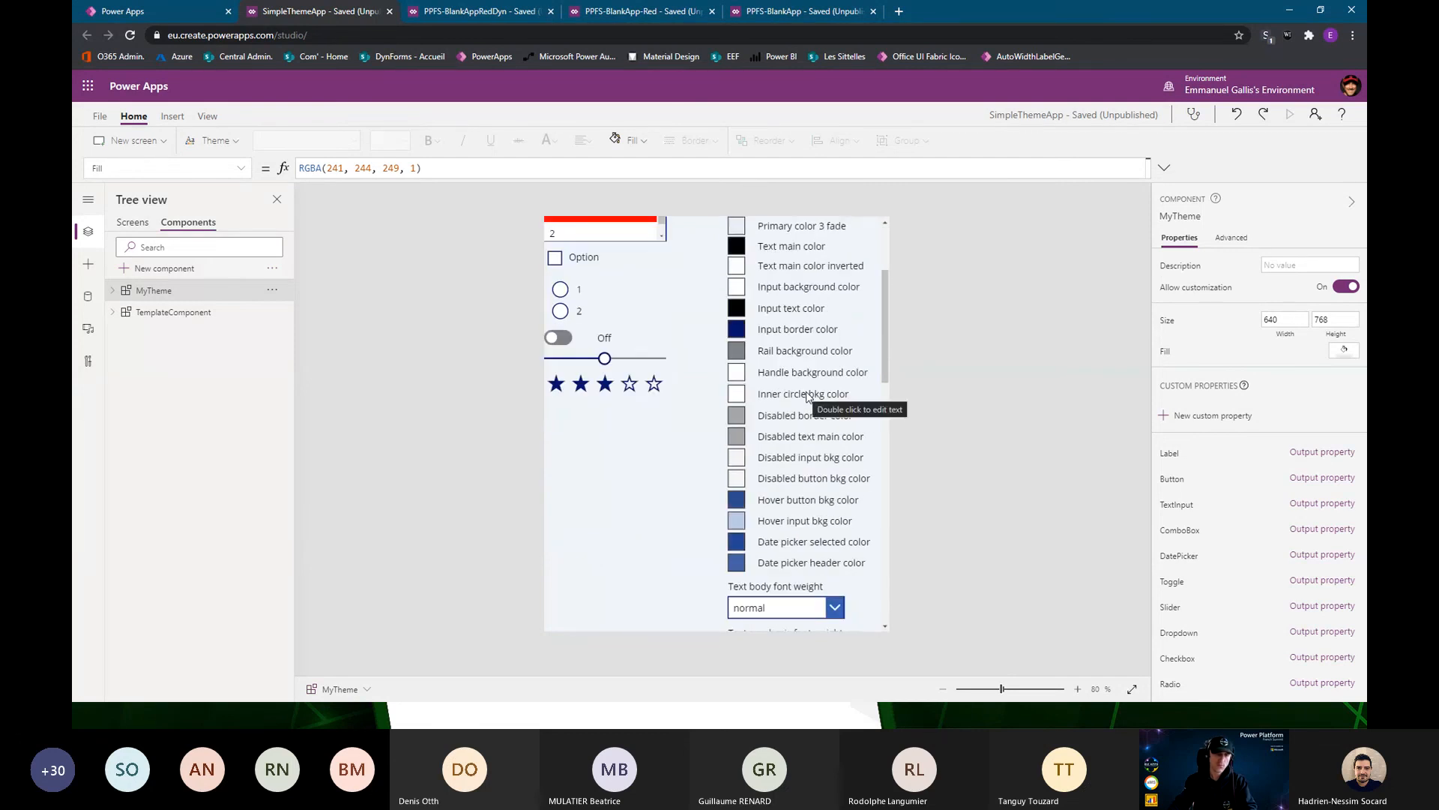
scroll(808, 393, "up", 3)
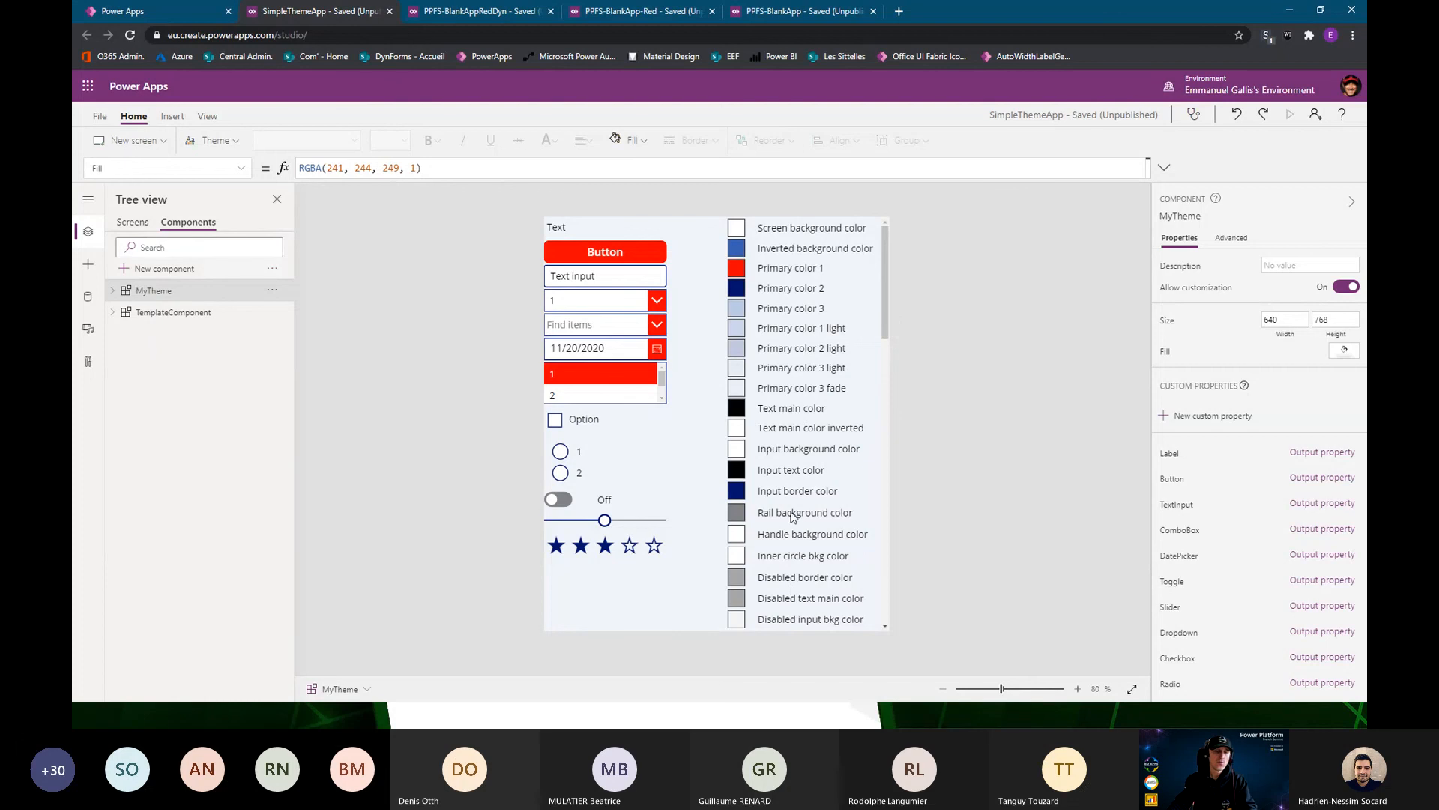
Set the fill of the Primary color 1 swatch in the MyTheme component to the green theme color
left_click(738, 271)
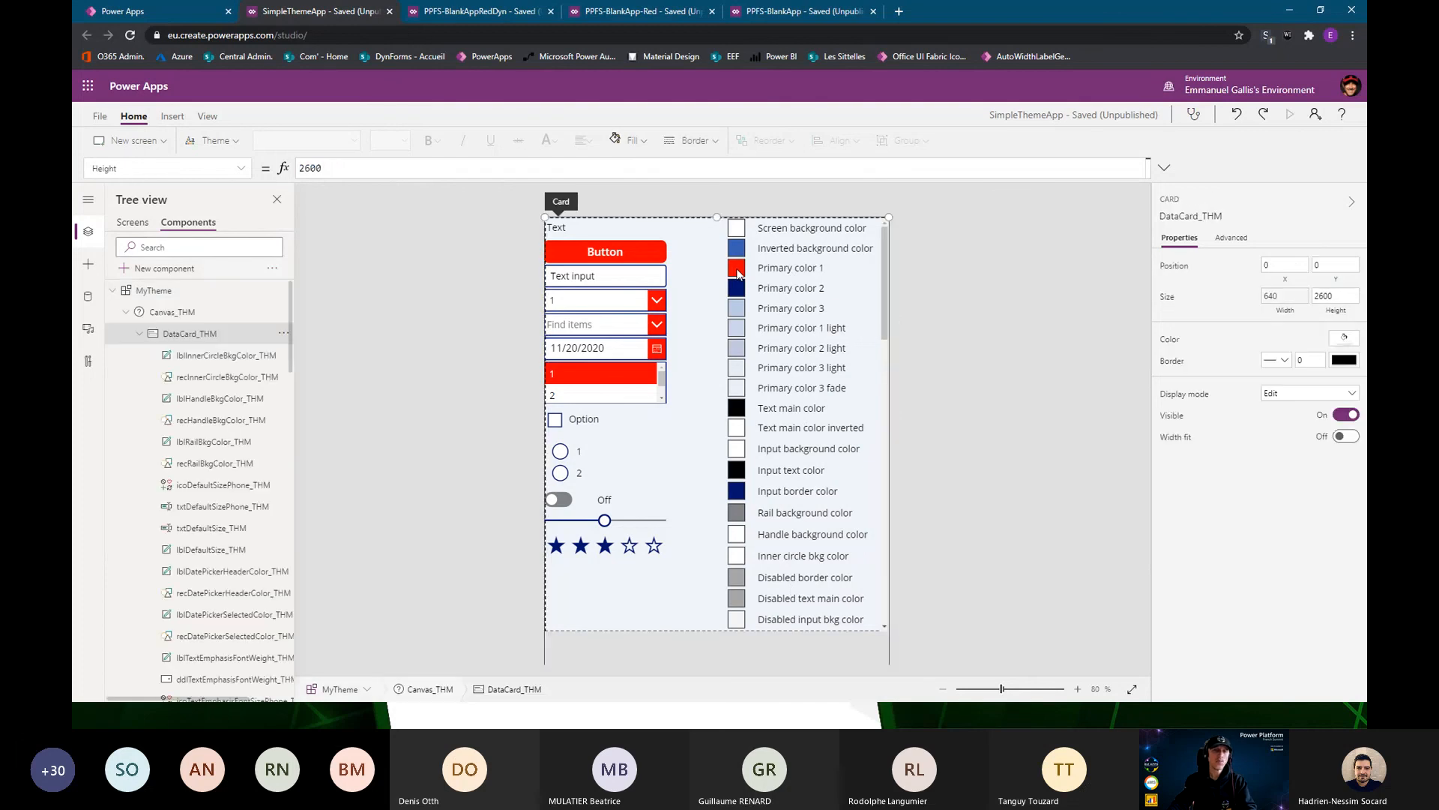
left_click(737, 268)
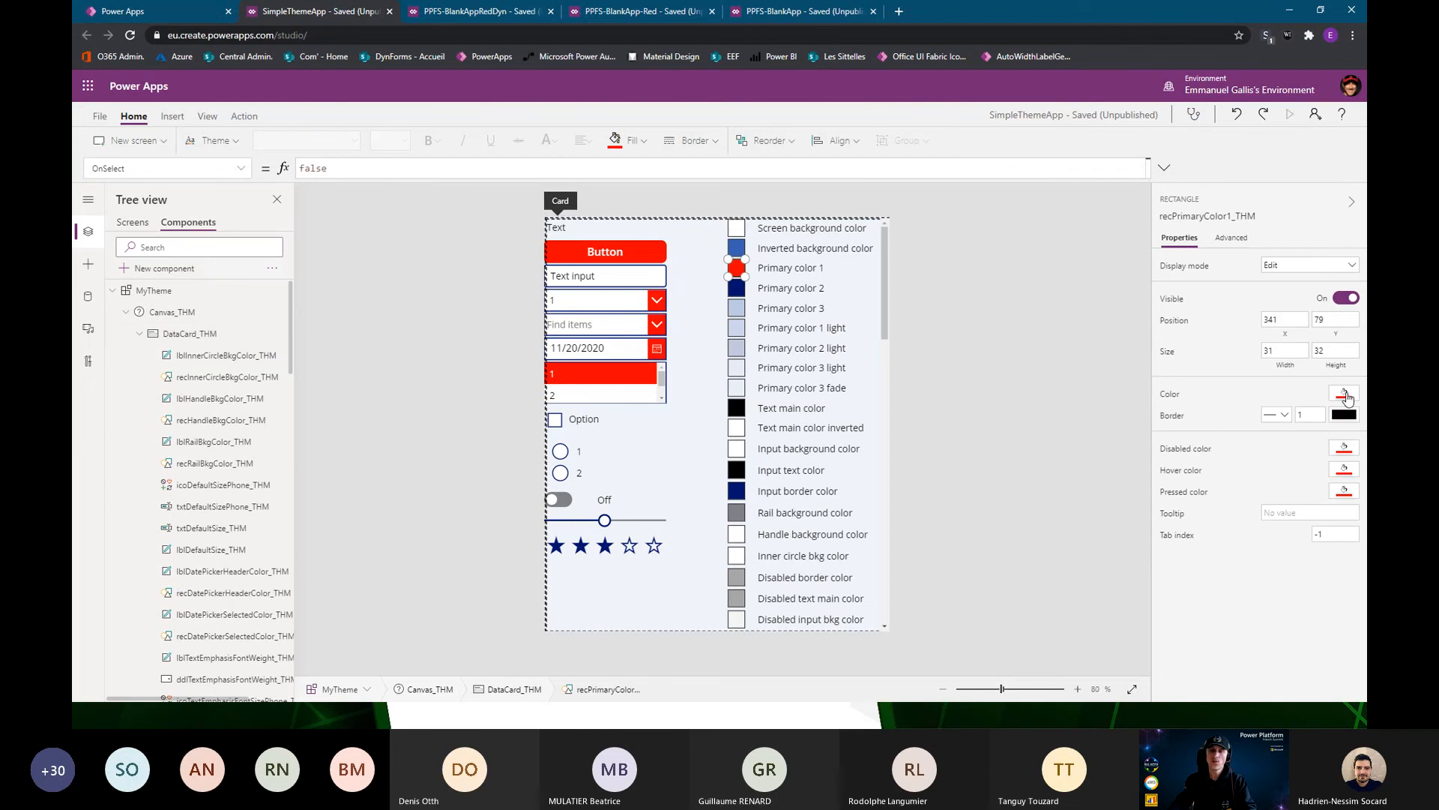
left_click(1346, 395)
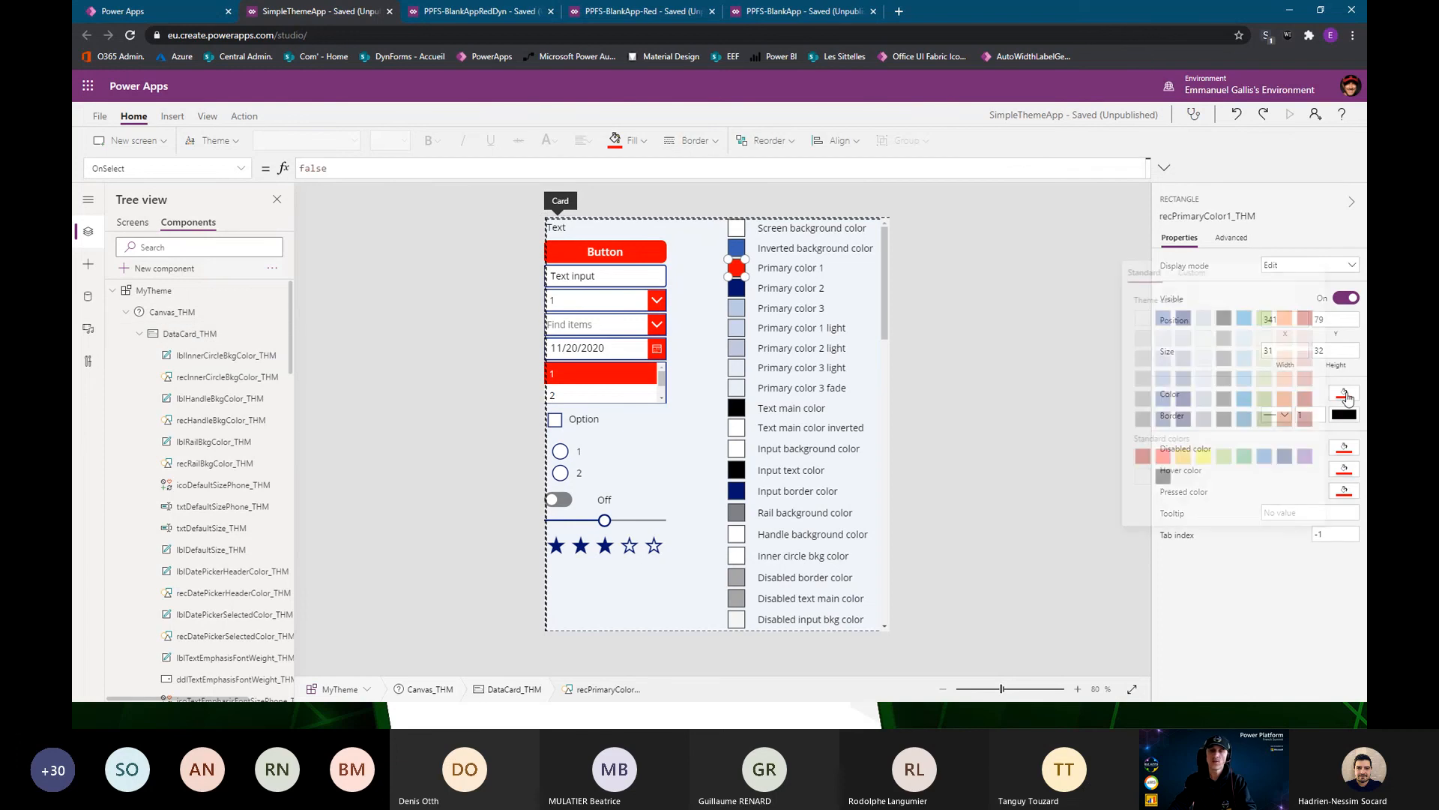
left_click(1260, 318)
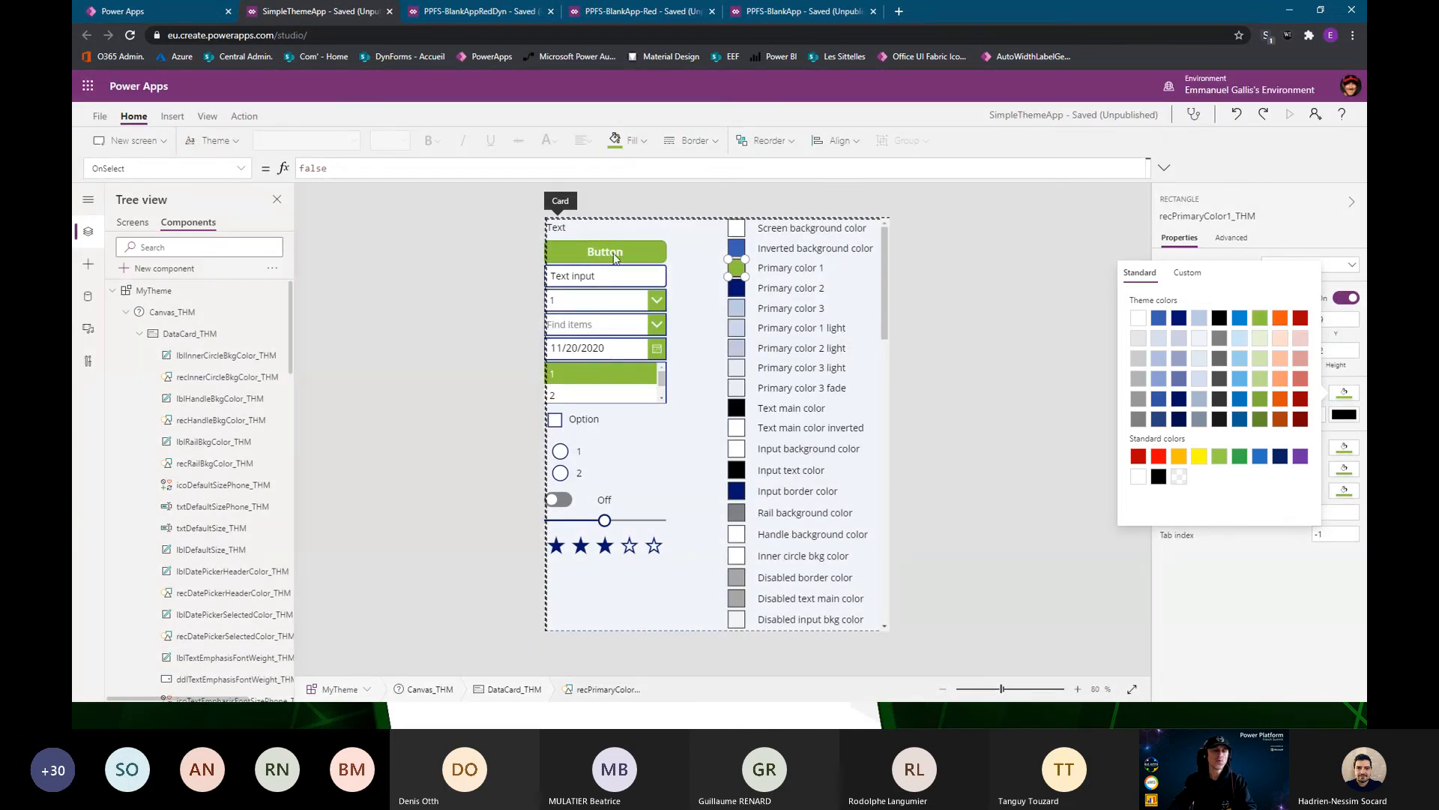
Set the fill of the Text main color swatch in the MyTheme component to the standard bright red
left_click(741, 407)
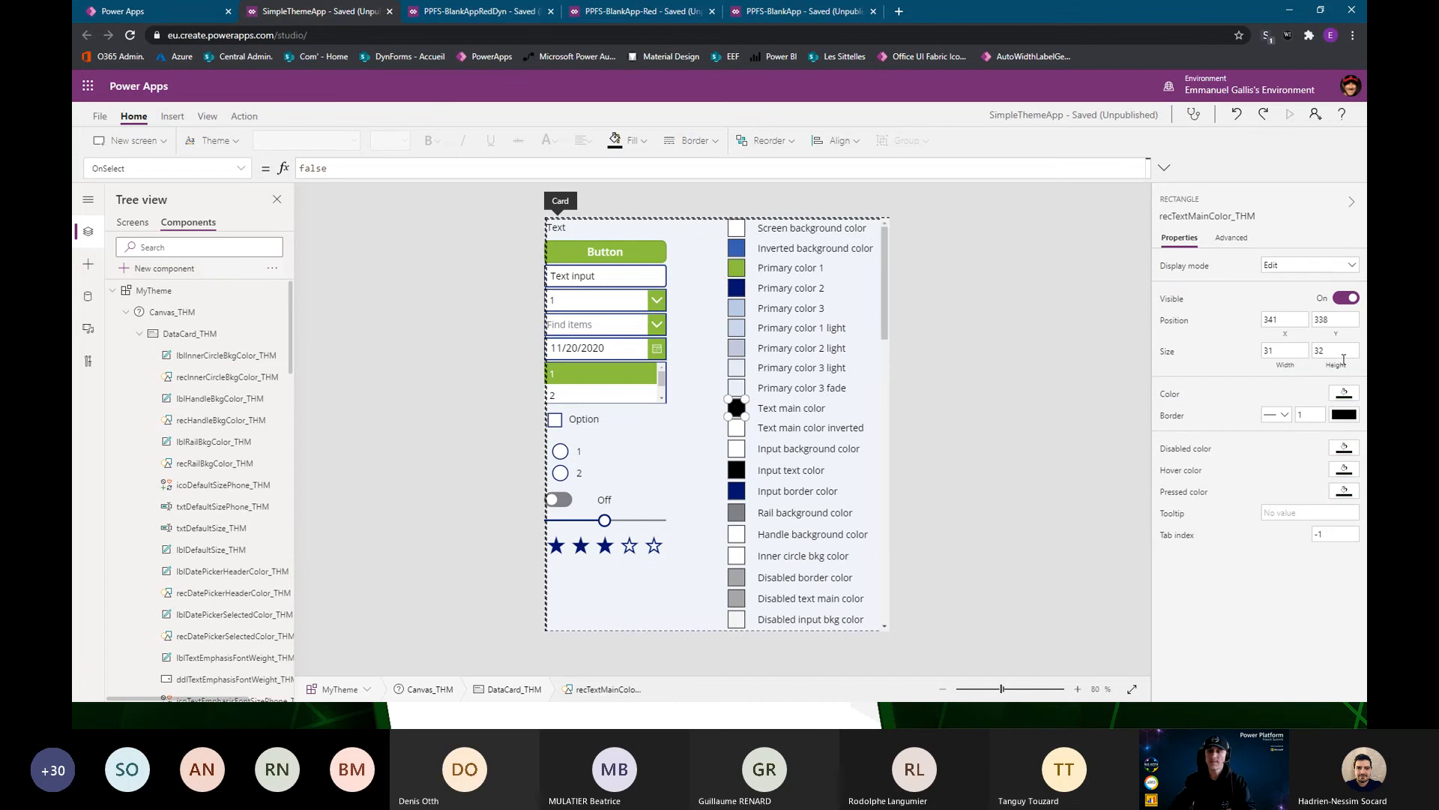
left_click(1344, 399)
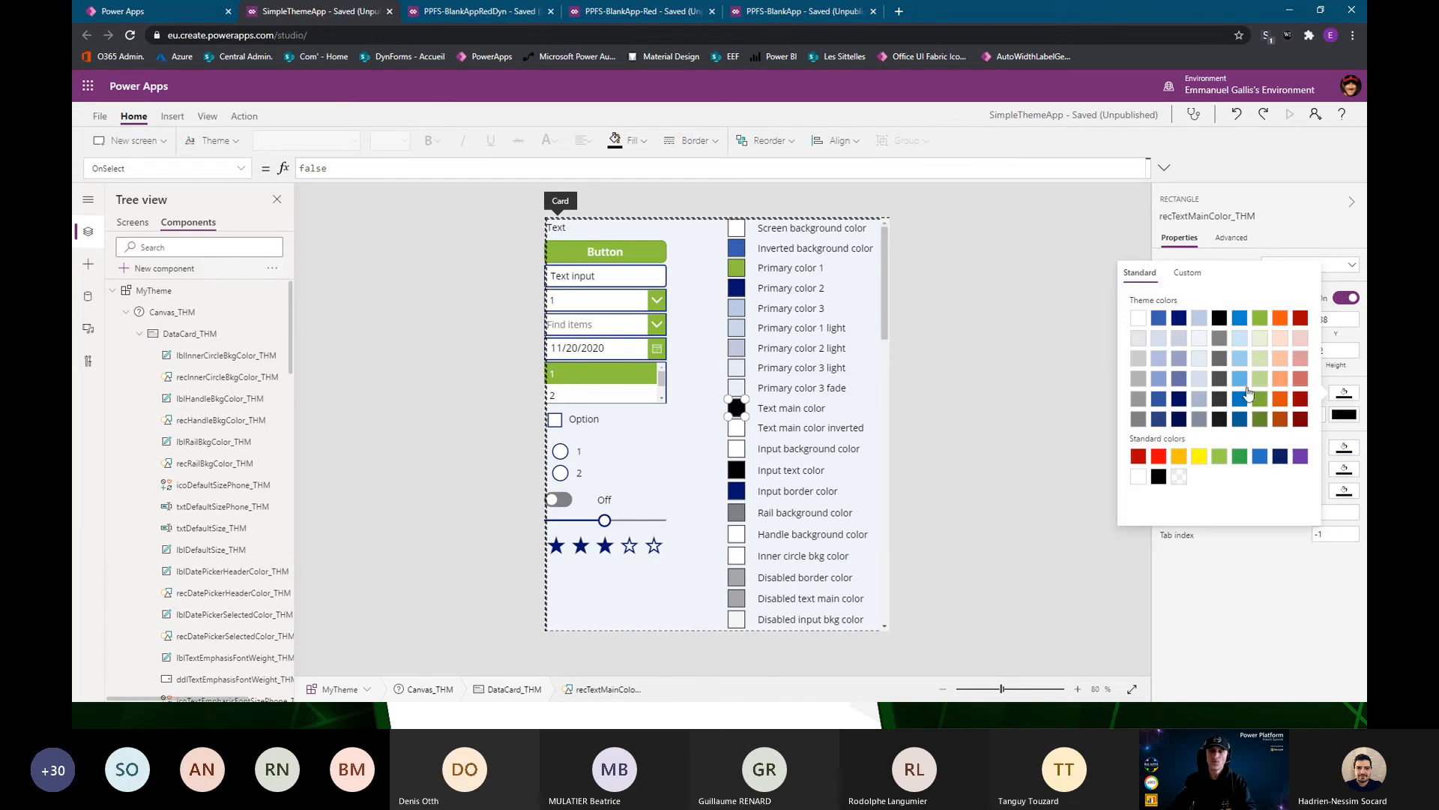
left_click(1160, 461)
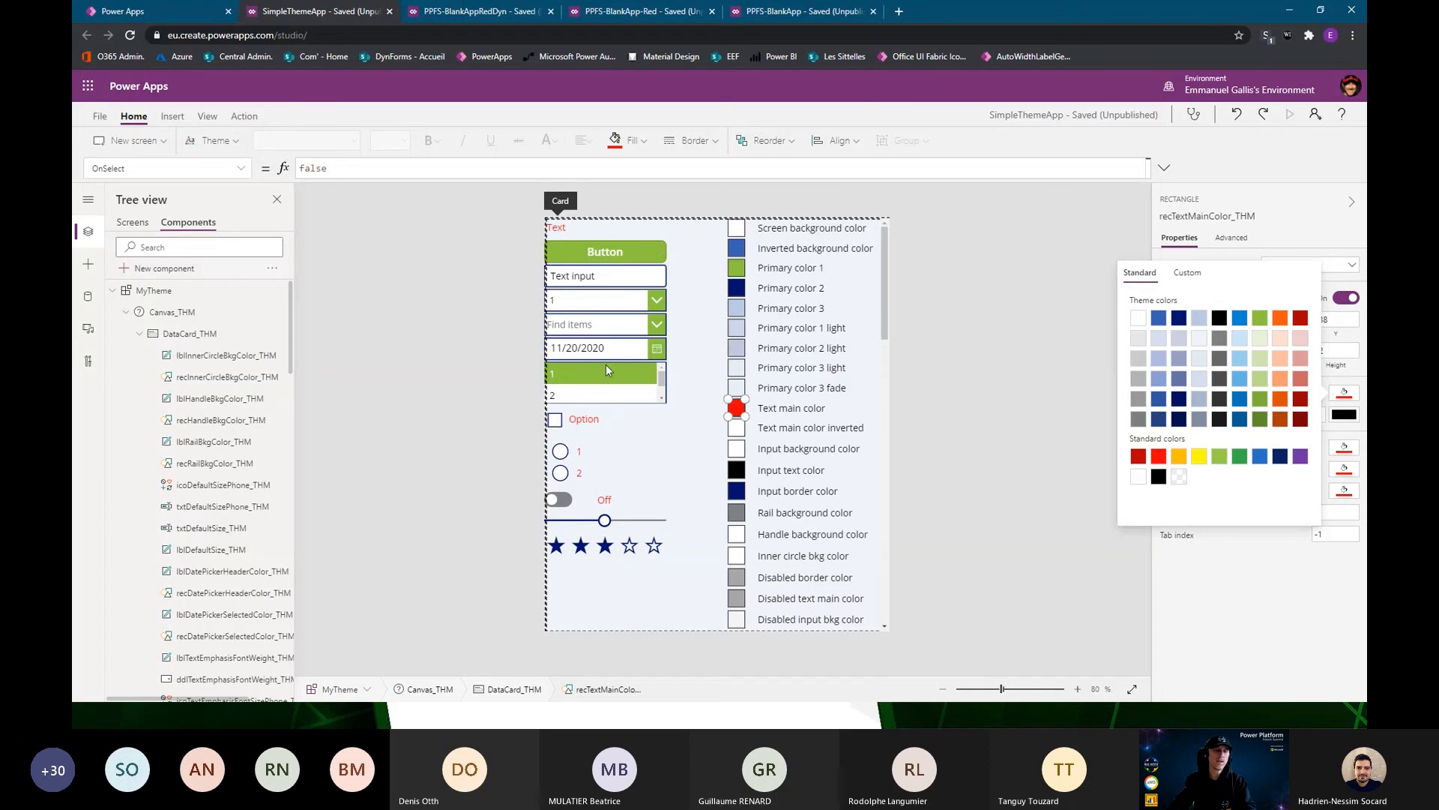
Set the fill of the Input text color swatch in the MyTheme component to blue and close the color picker
left_click(740, 473)
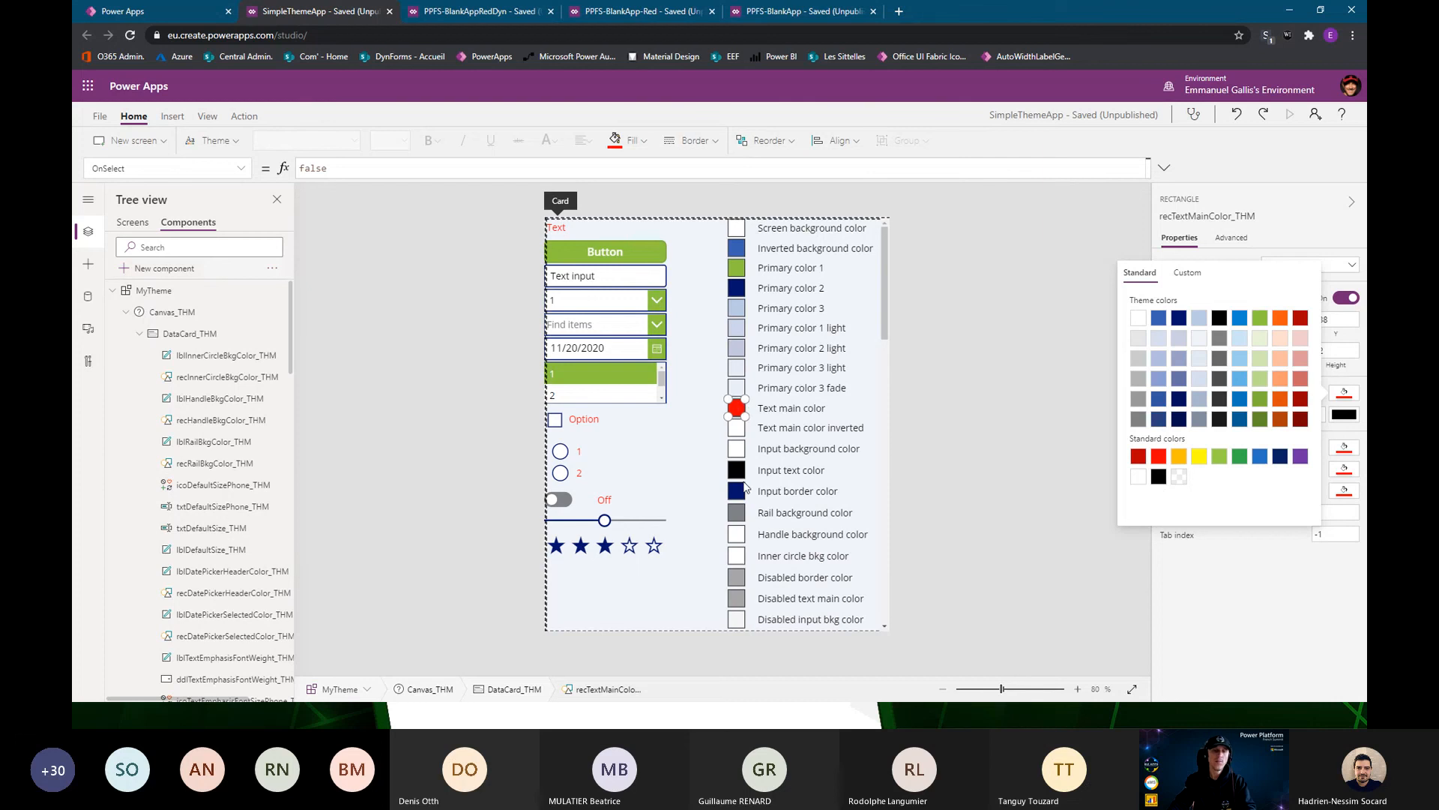
left_click(1345, 397)
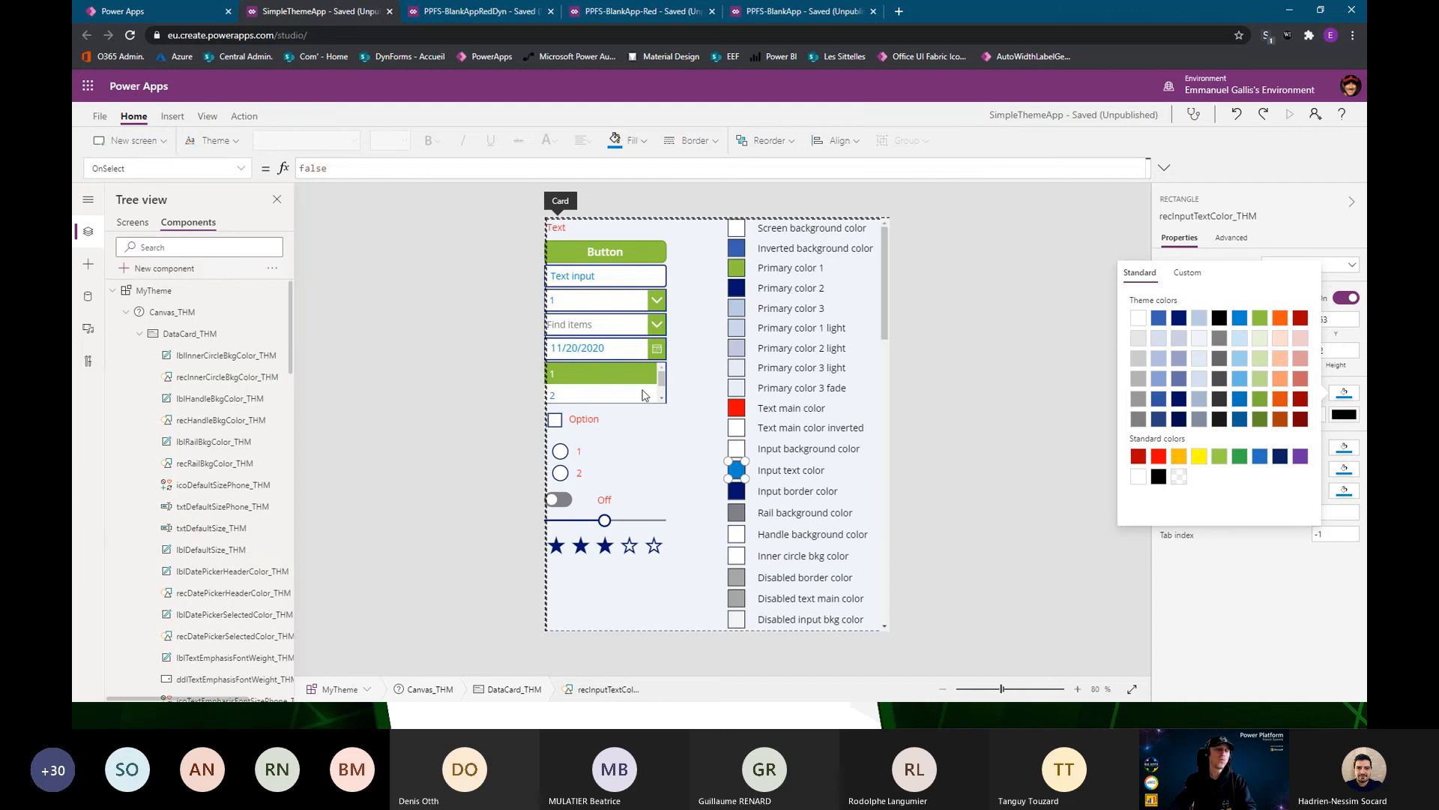
left_click(637, 413)
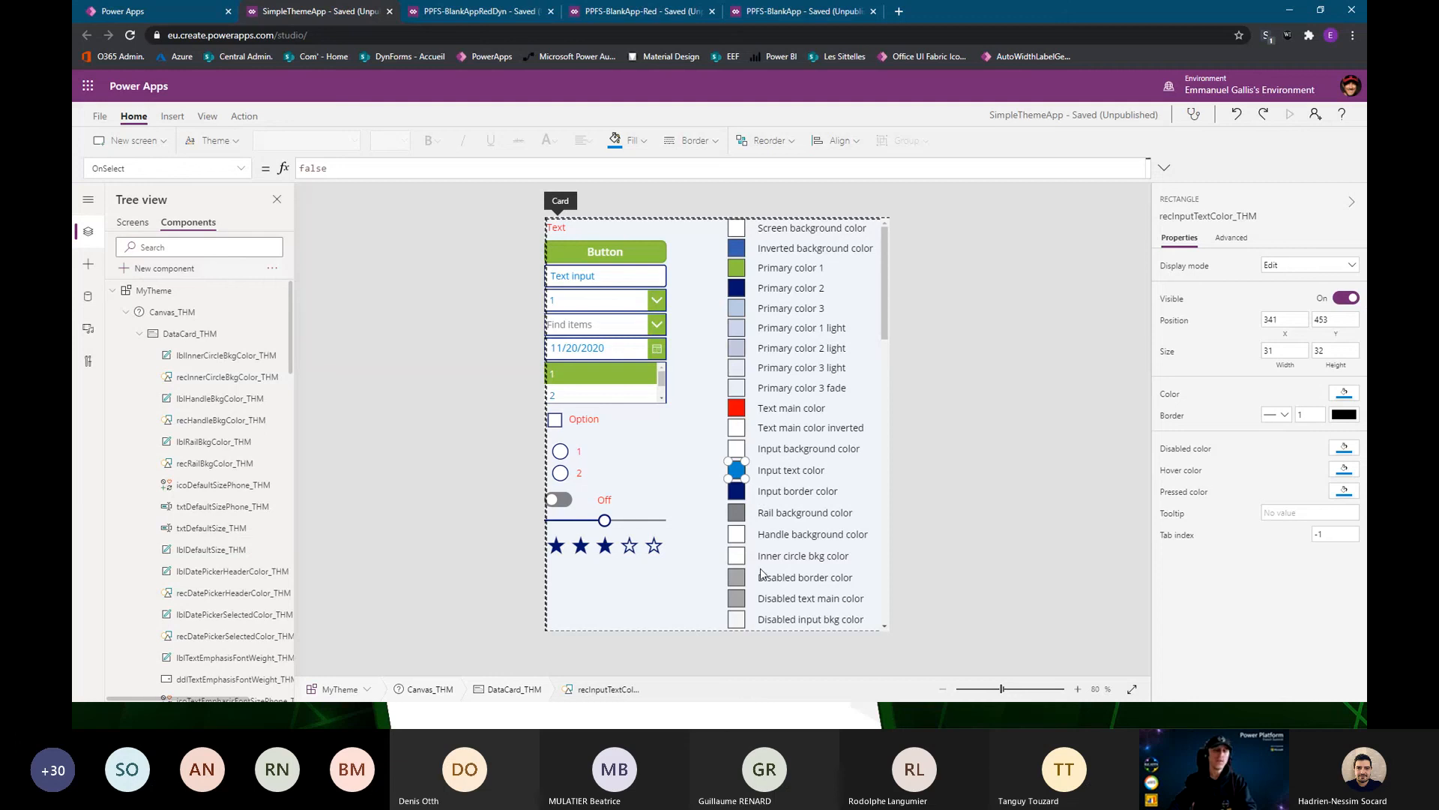
Return to Screen1 and examine the App's OnStart formula that collects the cmpTheme styles into colTheme and sets Theme
left_click(370, 241)
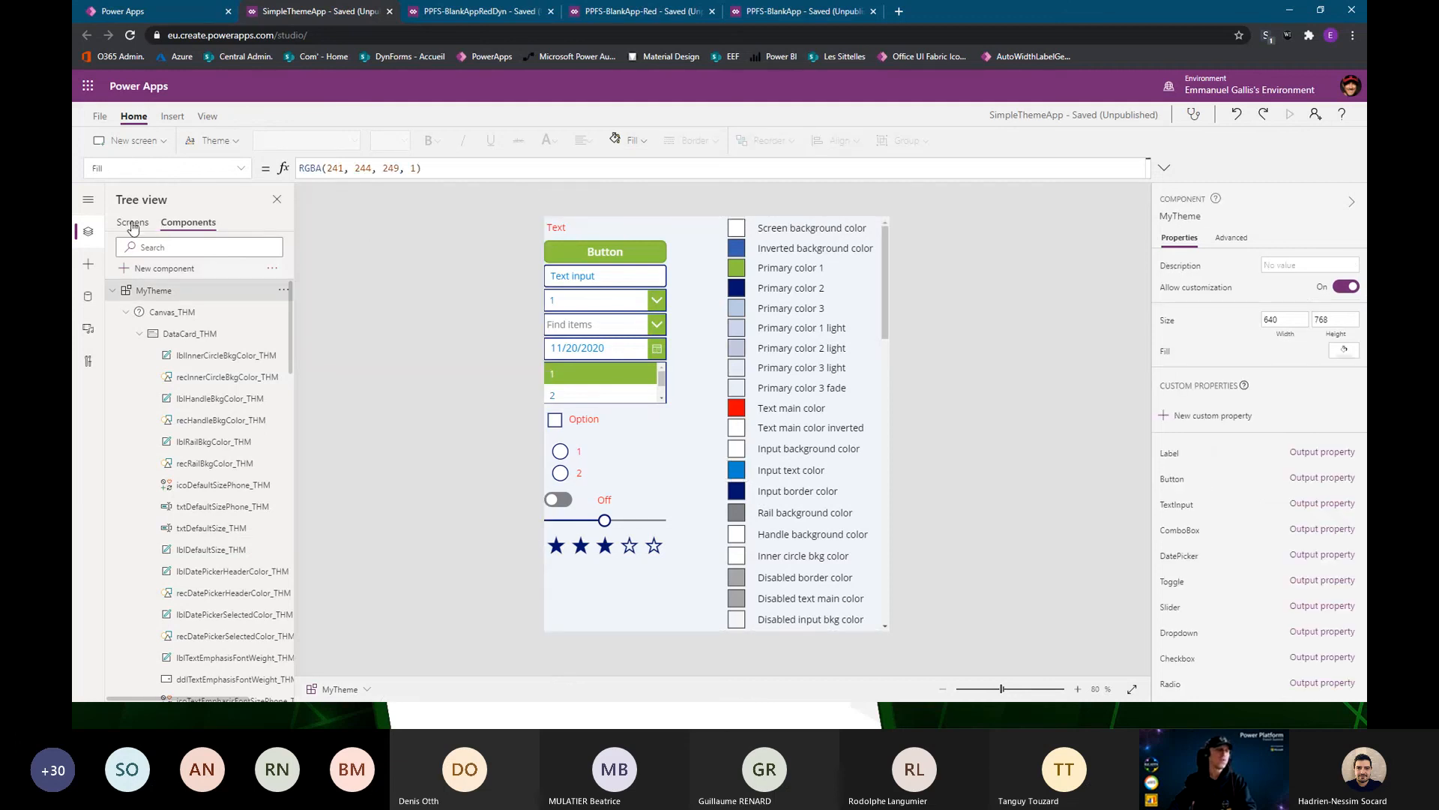
left_click(133, 224)
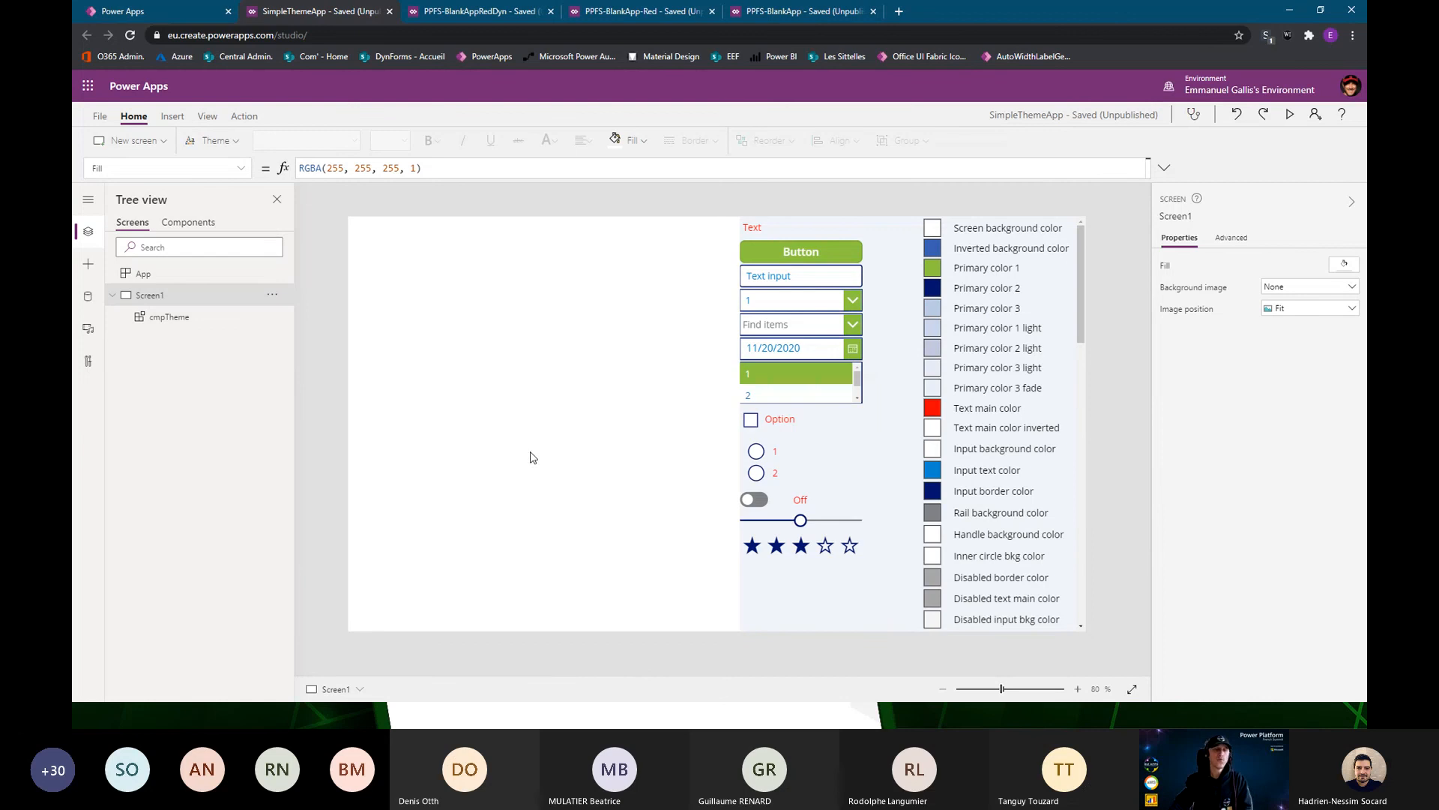
left_click(890, 339)
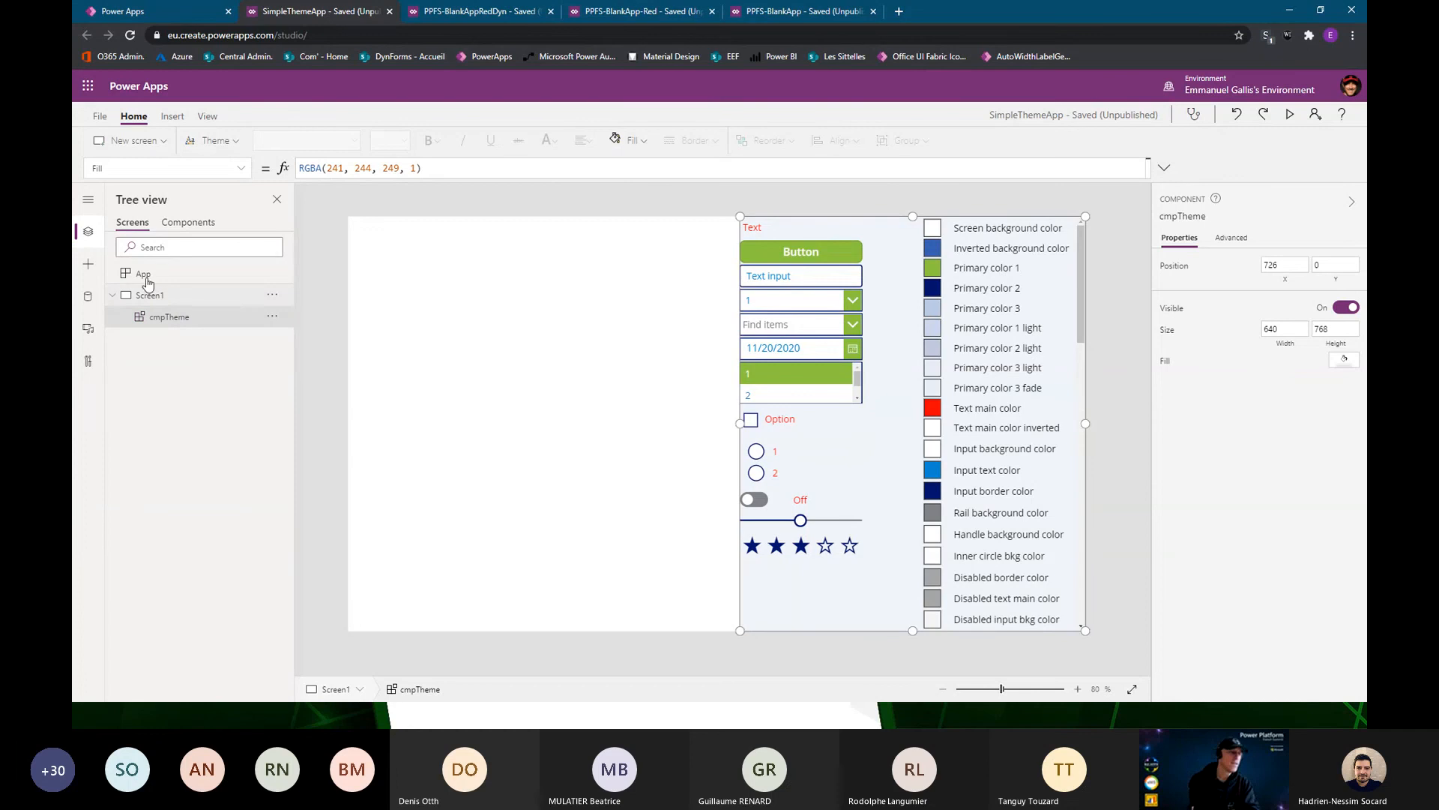
left_click(143, 274)
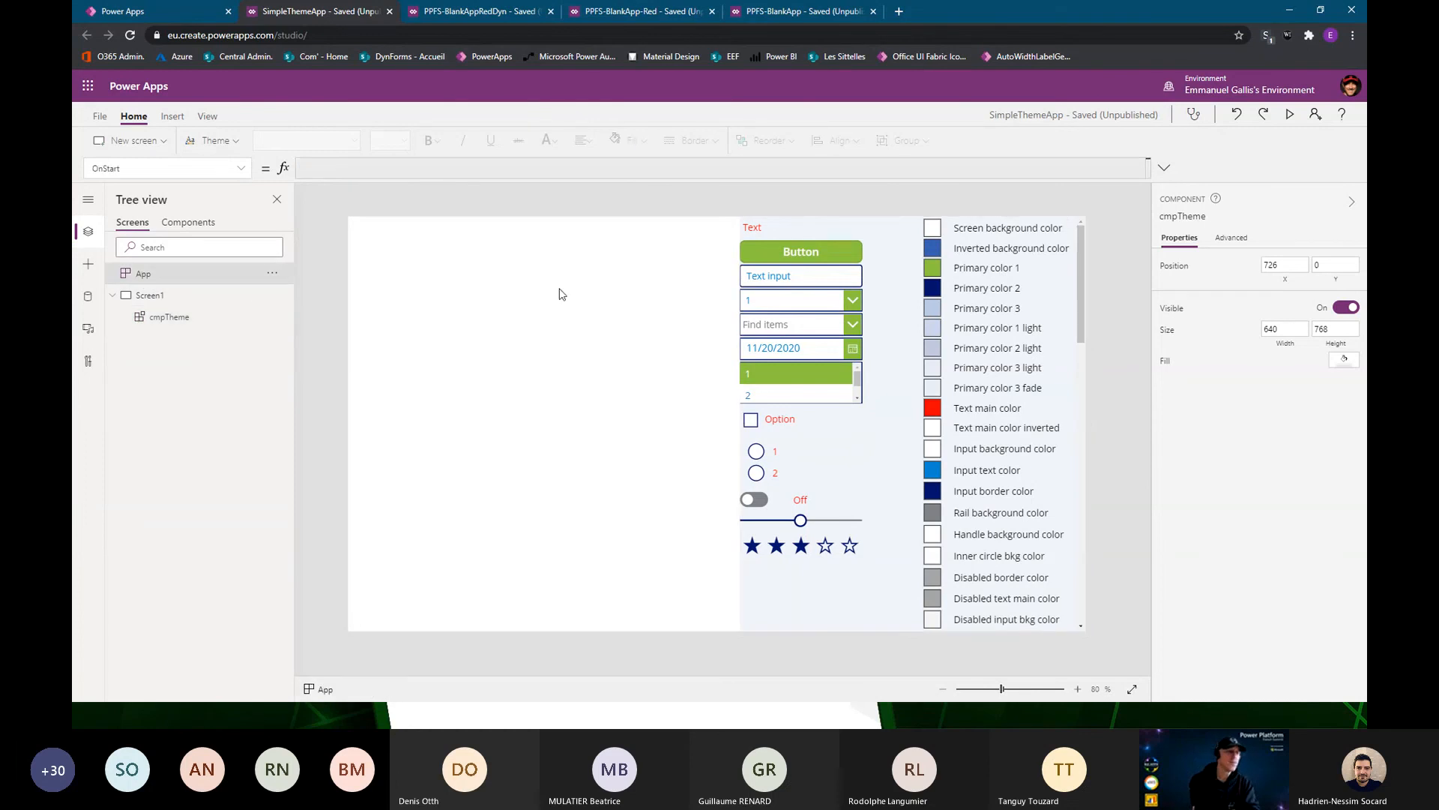
left_click(1165, 168)
left_click(538, 262)
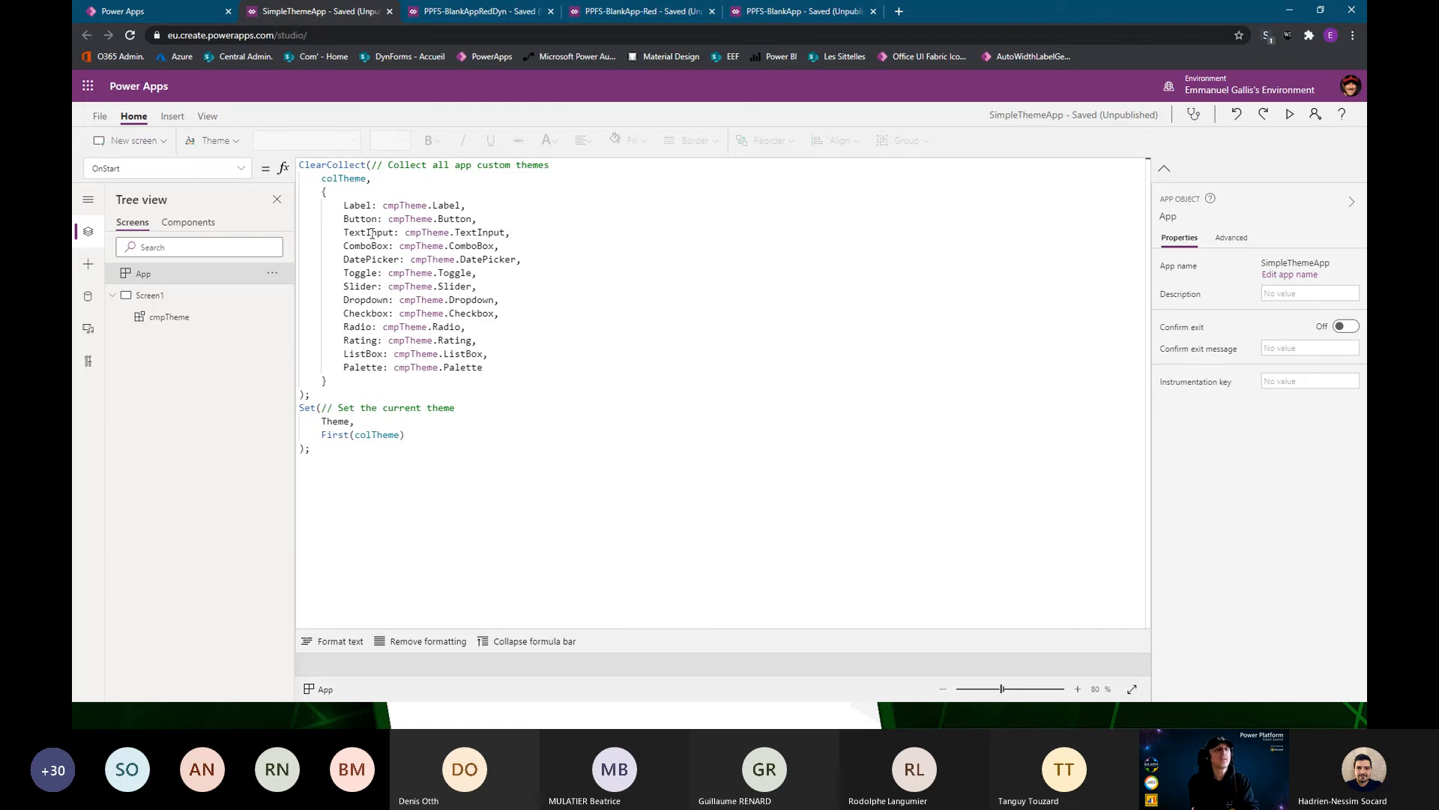
left_click(1166, 172)
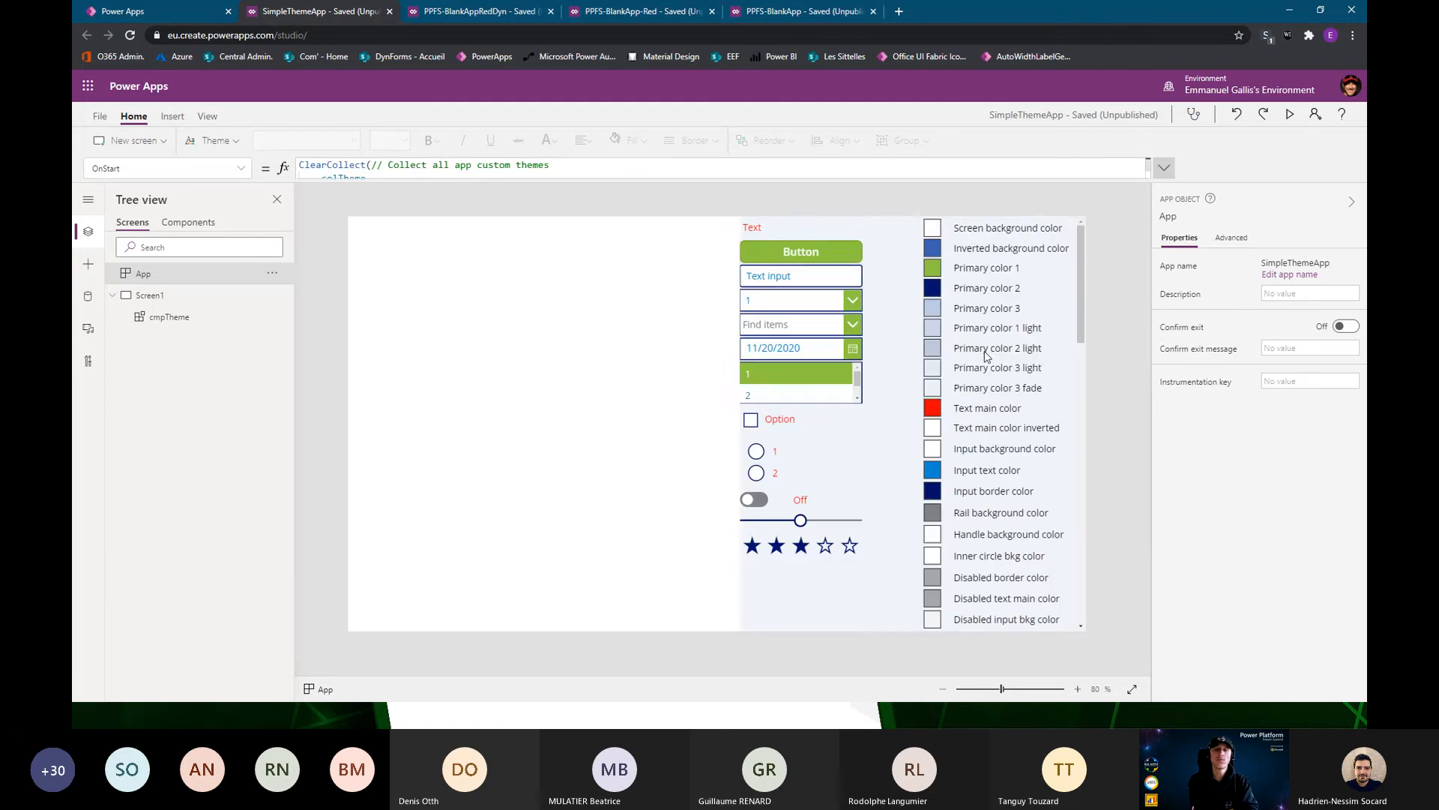
Hide the cmpTheme component and insert a button and a text label below it on Screen1
left_click(1346, 308)
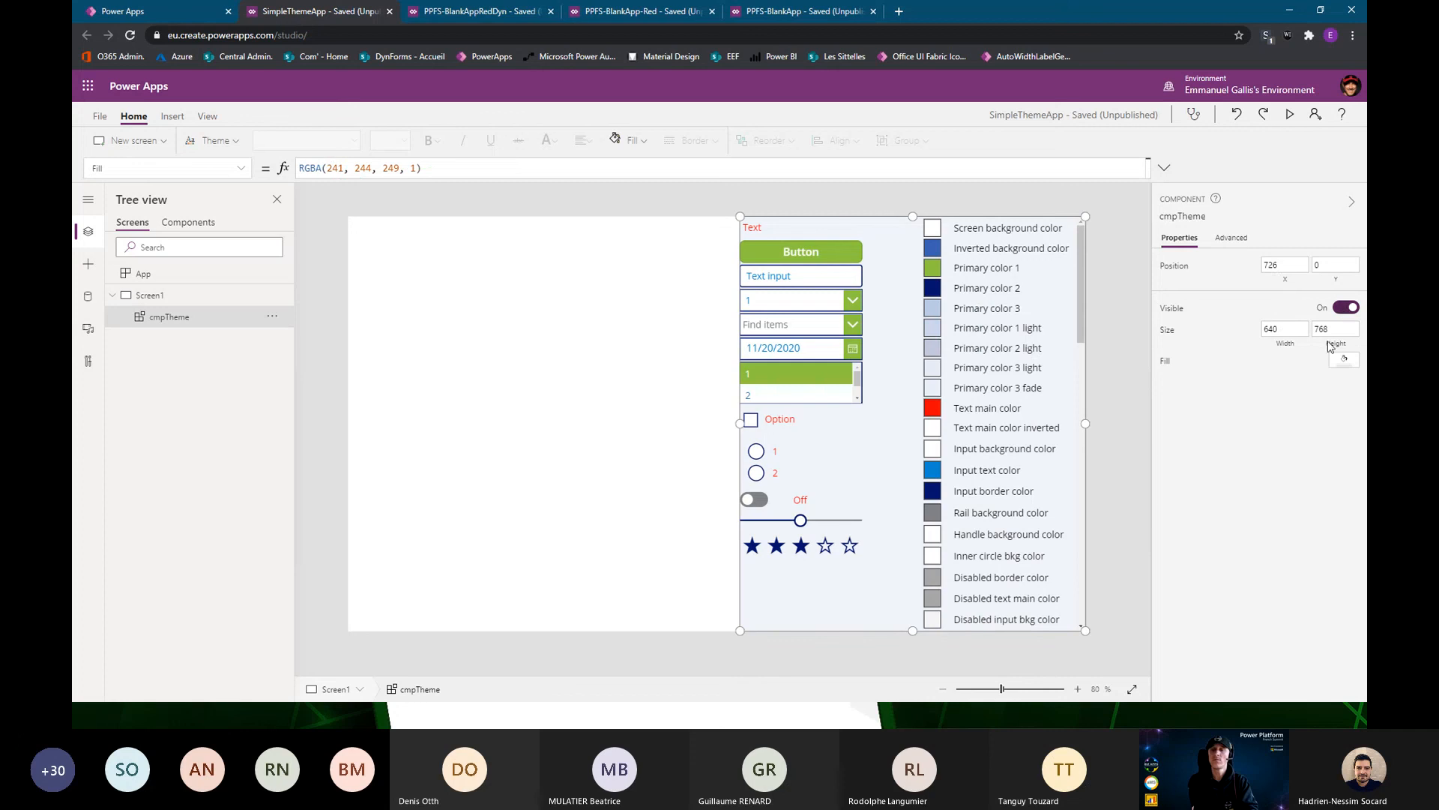
left_click(611, 332)
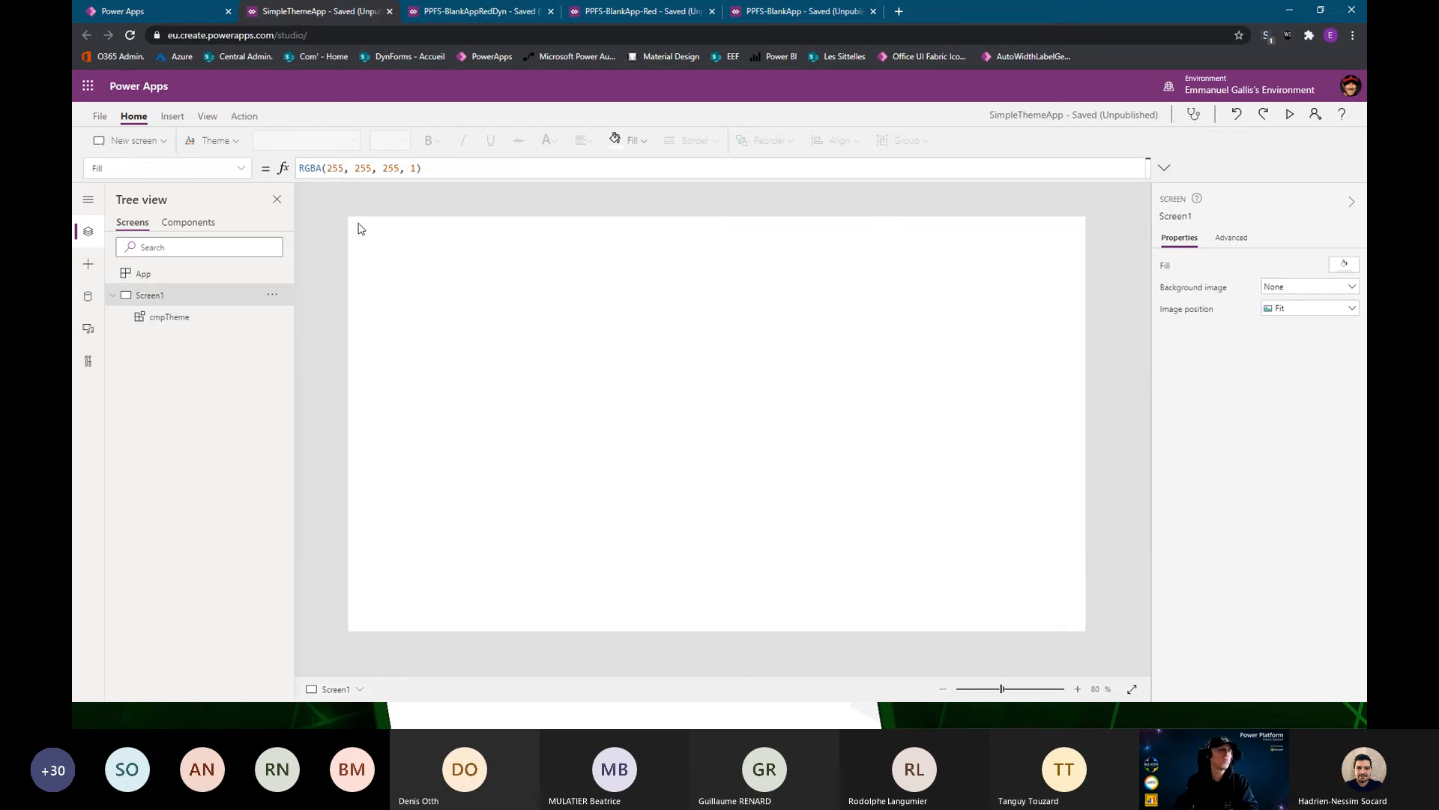
left_click(175, 118)
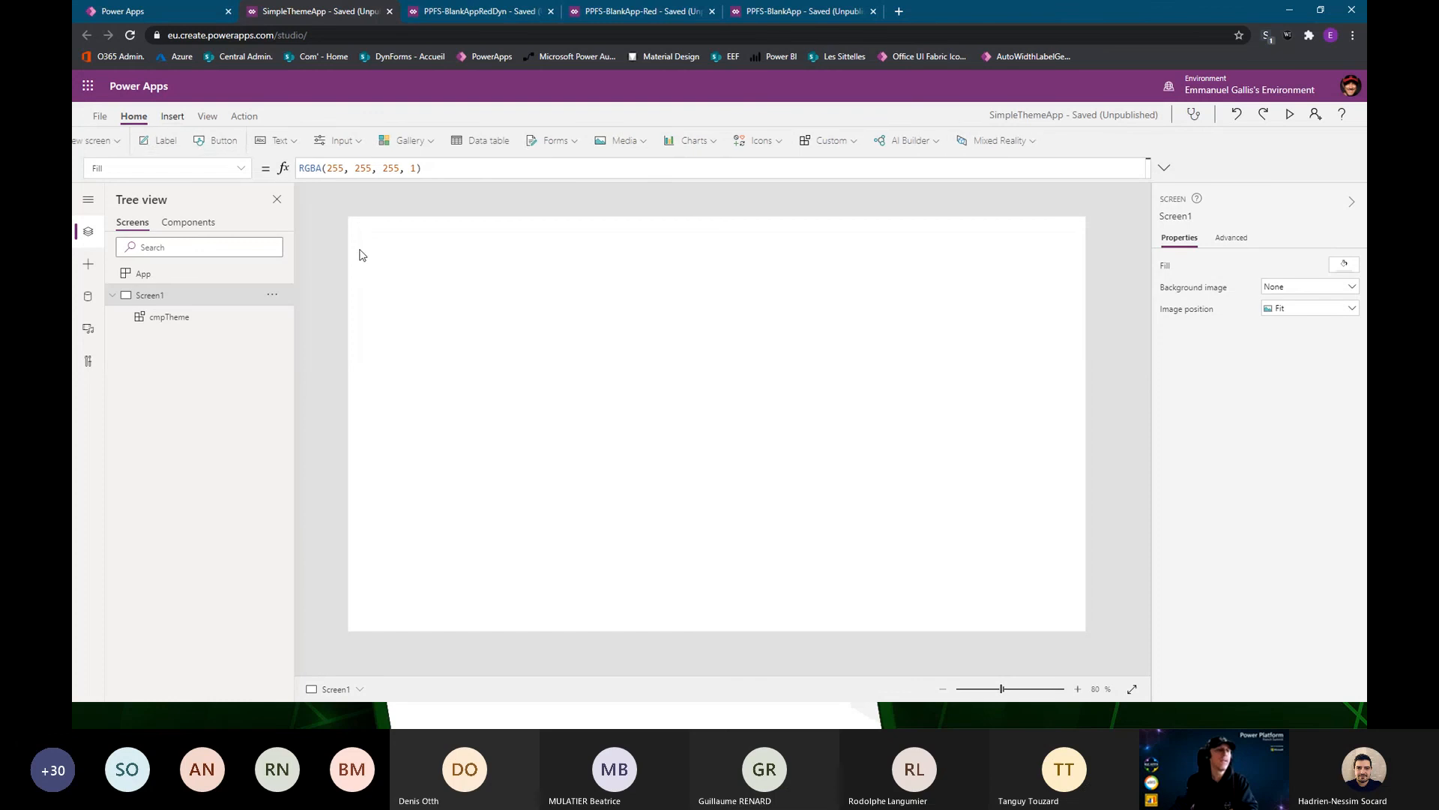
left_click(249, 142)
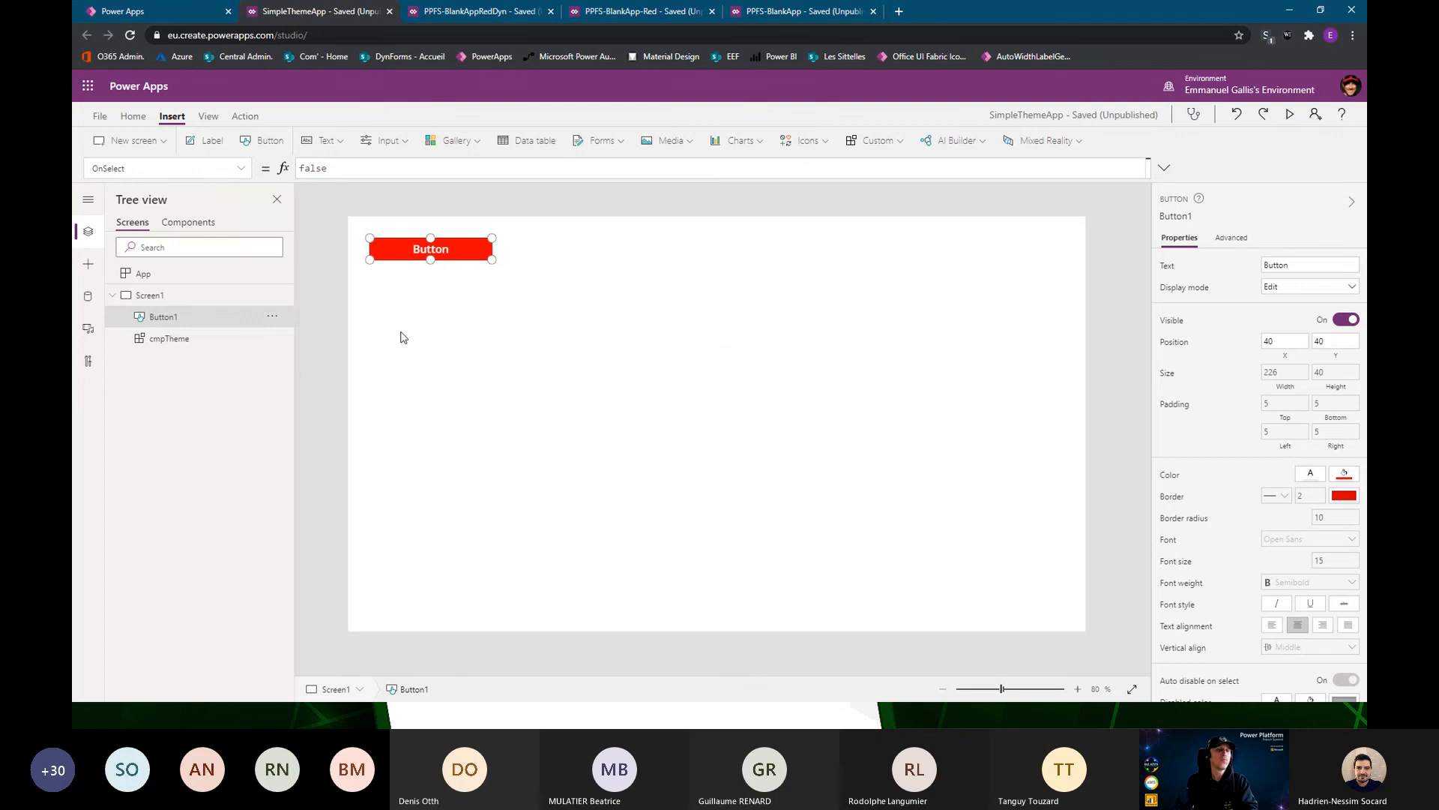
left_click_drag(434, 297, 446, 311)
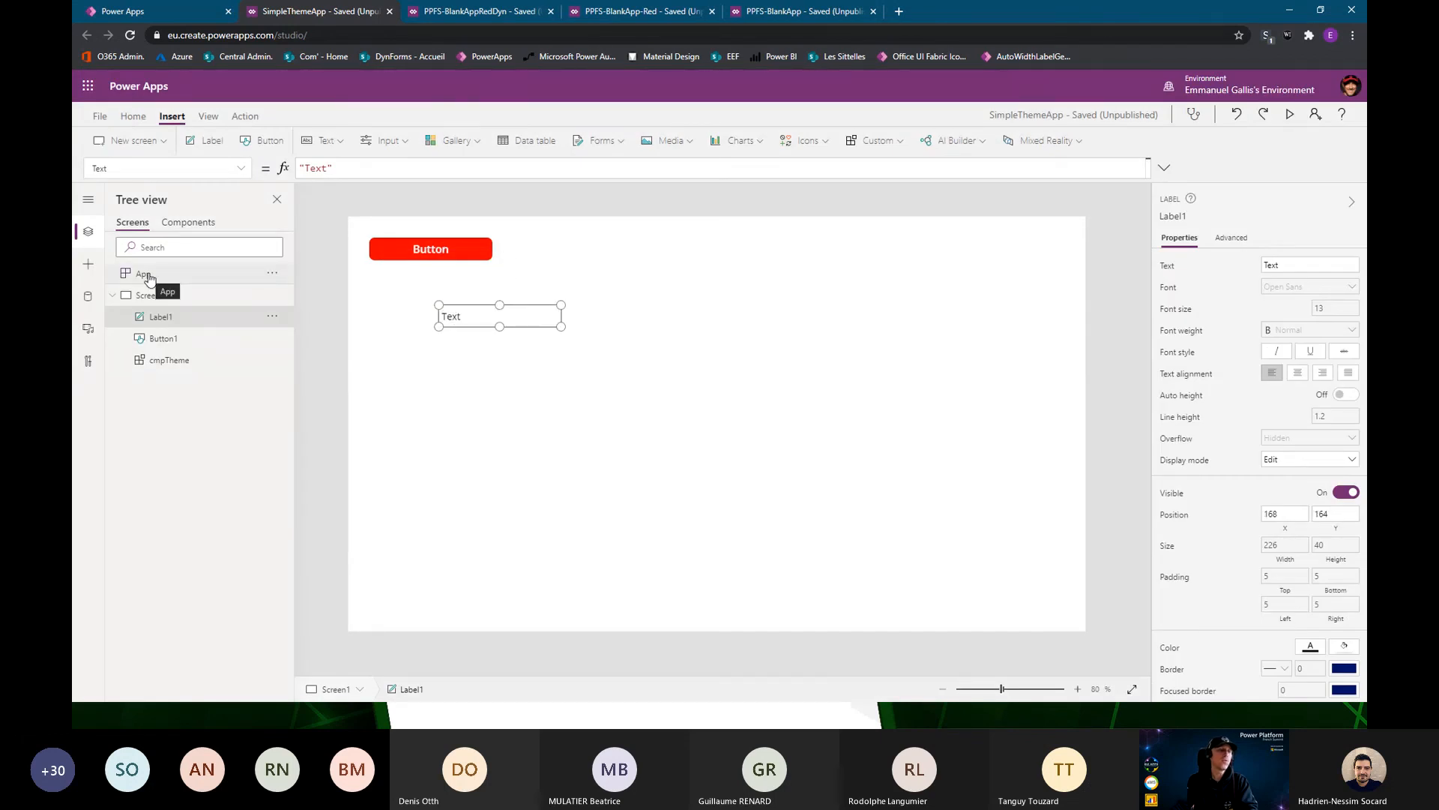
Run the App's OnStart and make cmpTheme visible again to compare its colors with the label and button
left_click(149, 278)
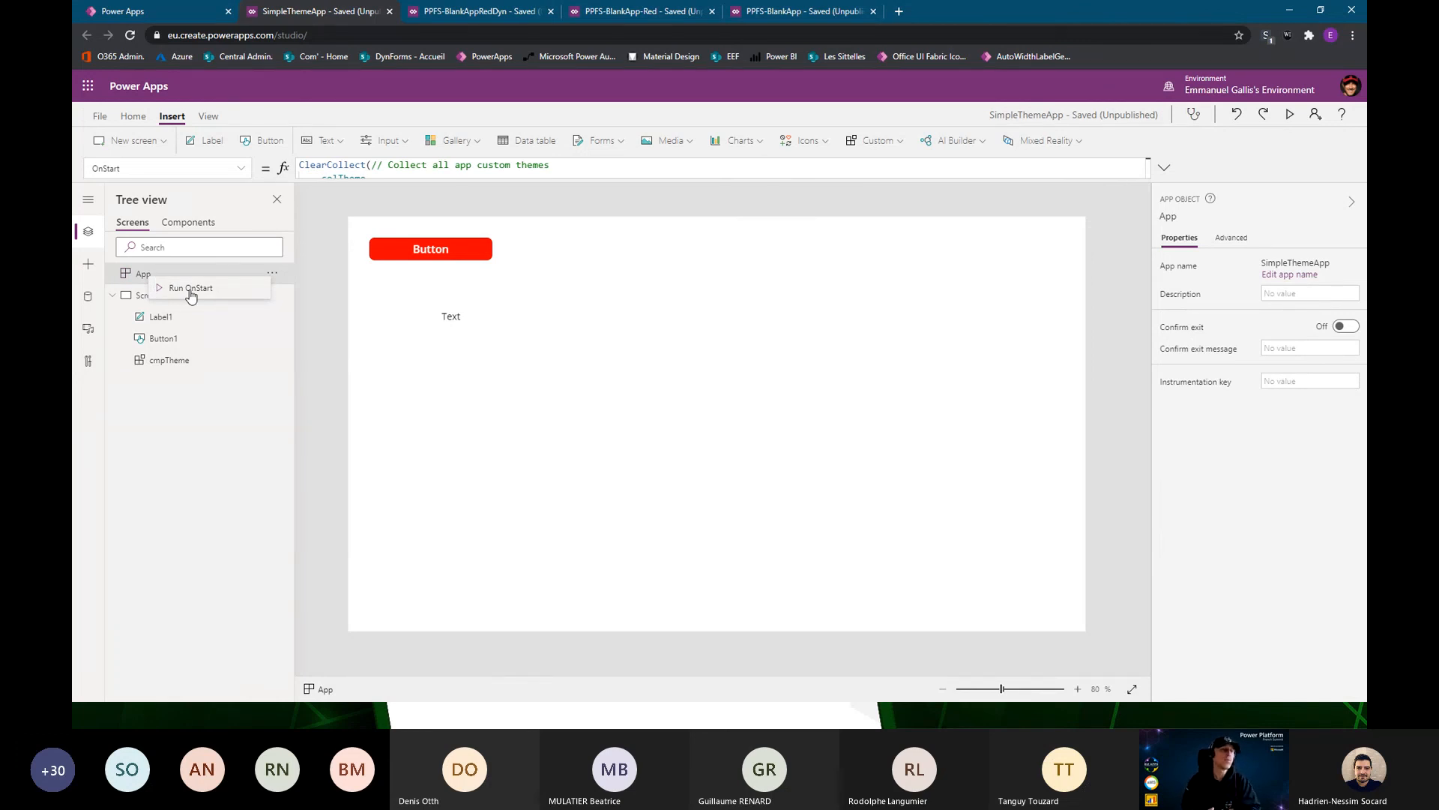
left_click(192, 290)
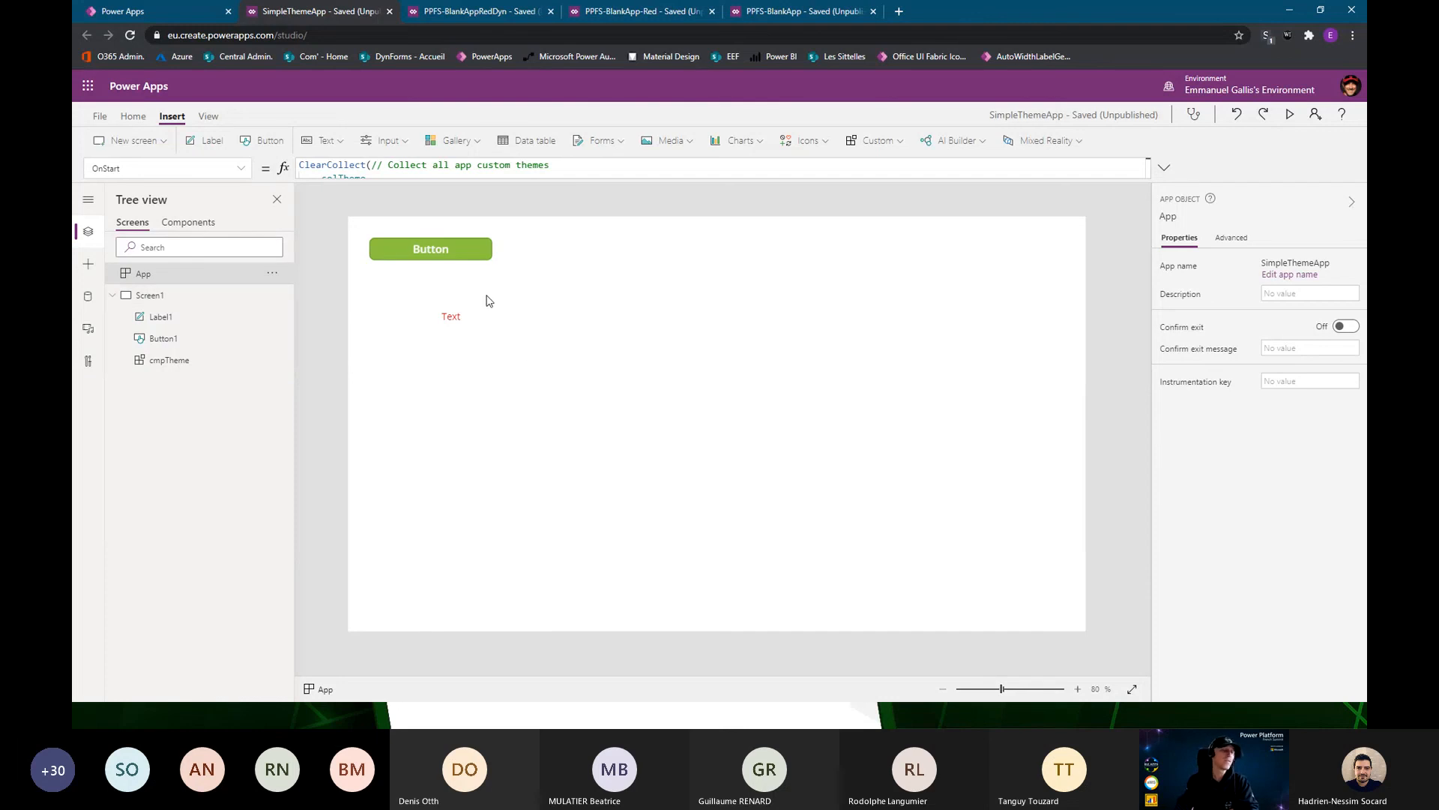
left_click(163, 360)
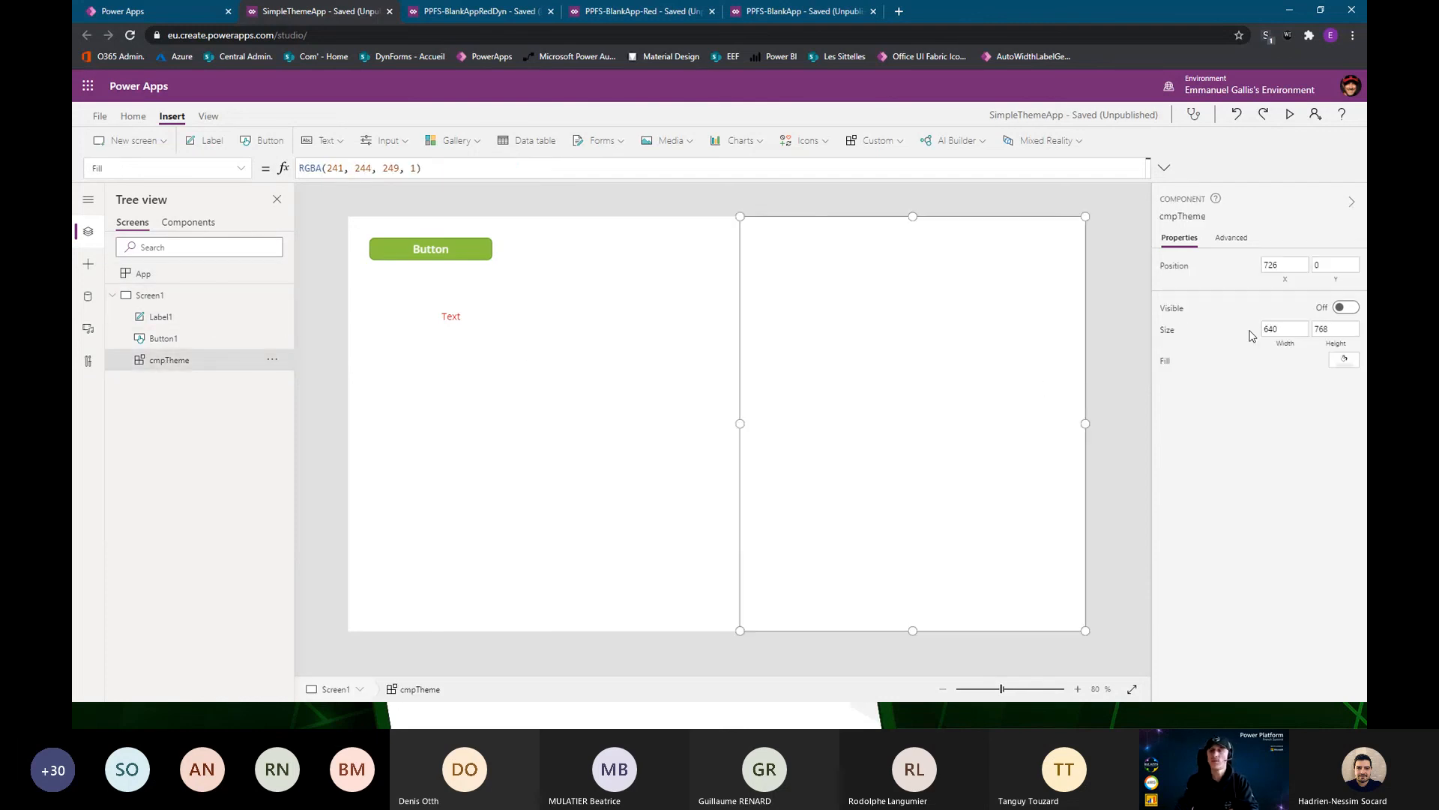
left_click(1346, 308)
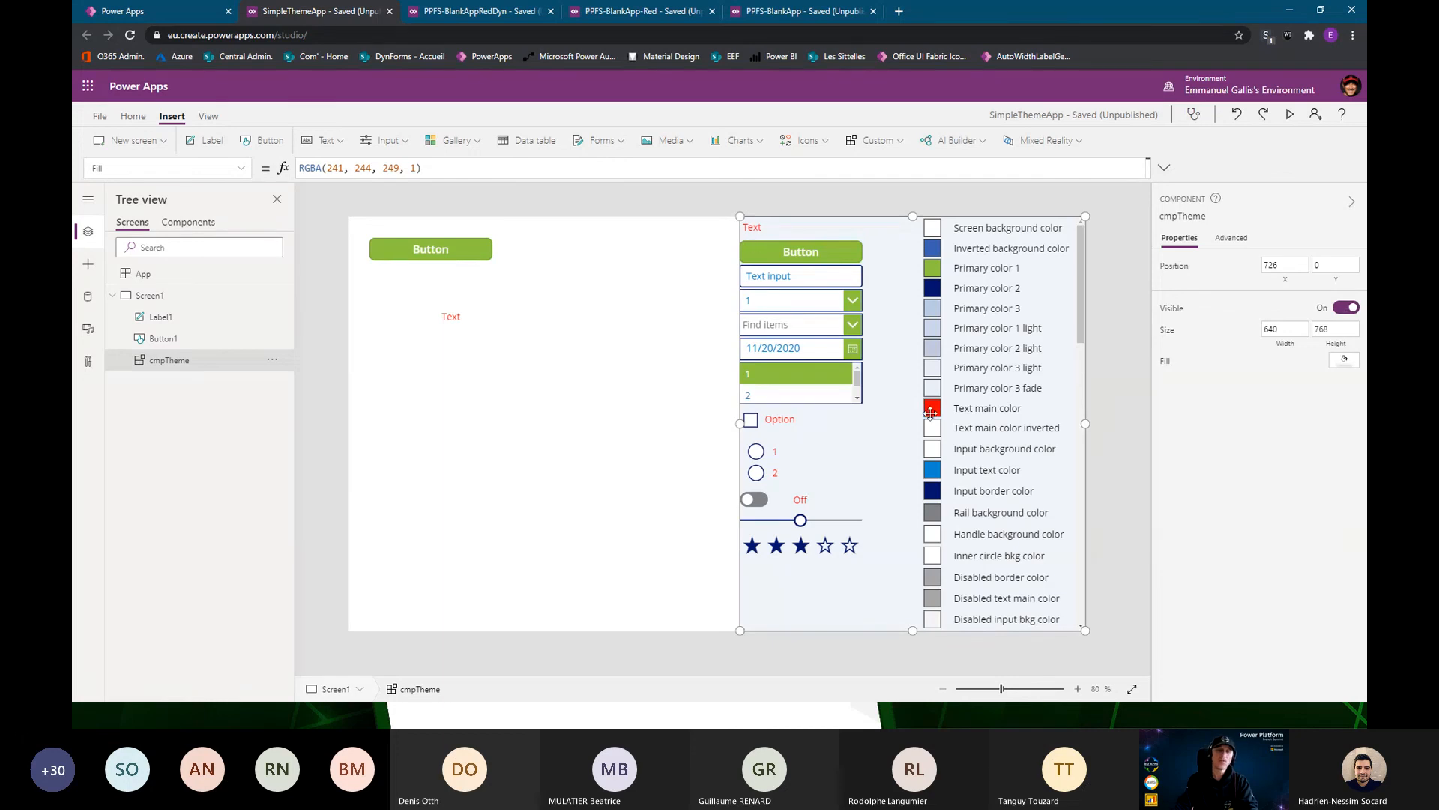
left_click(453, 316)
left_click(428, 255)
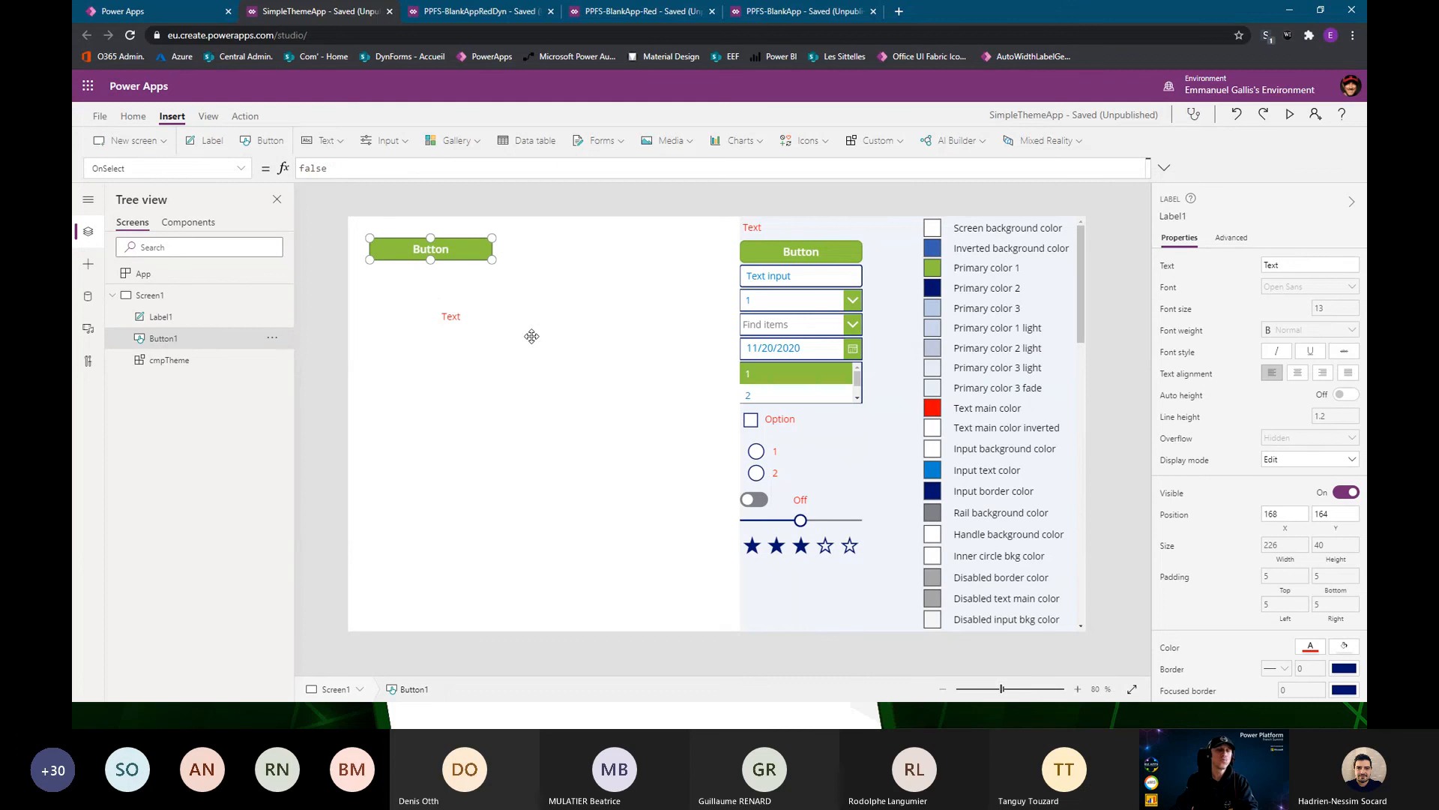
Insert a text input on Screen1 and move it below the label to X 168, Y 283
left_click(592, 408)
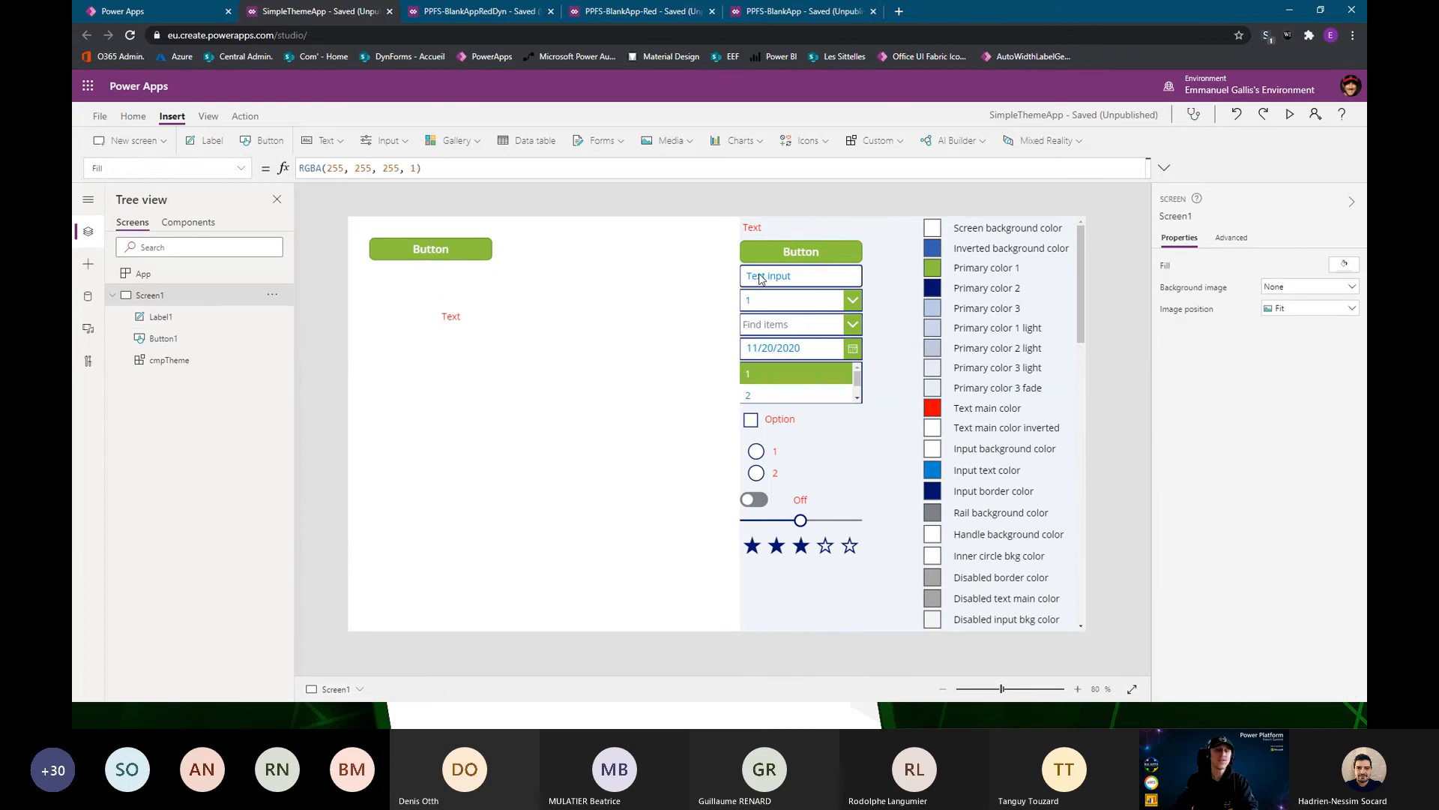
left_click(389, 150)
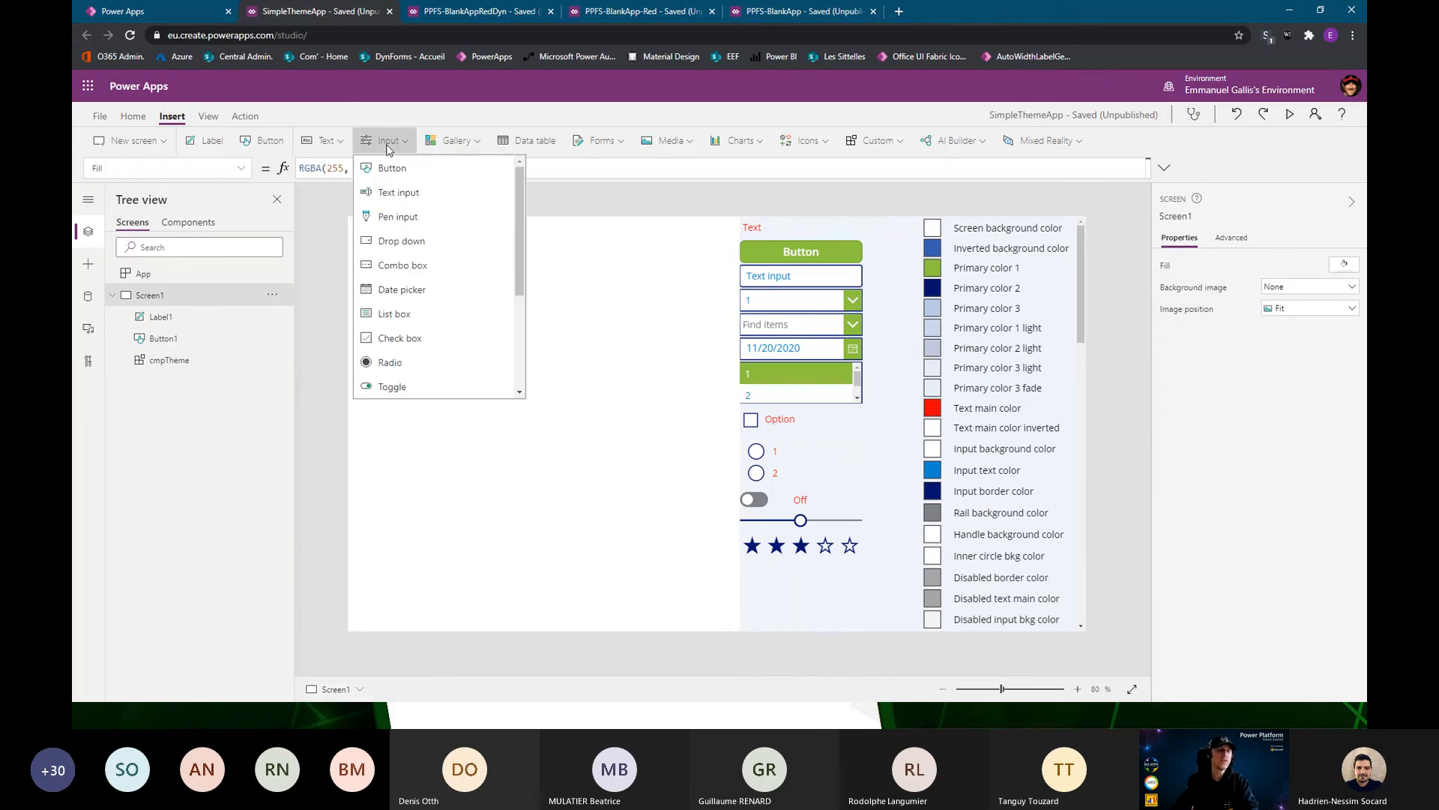
left_click(405, 194)
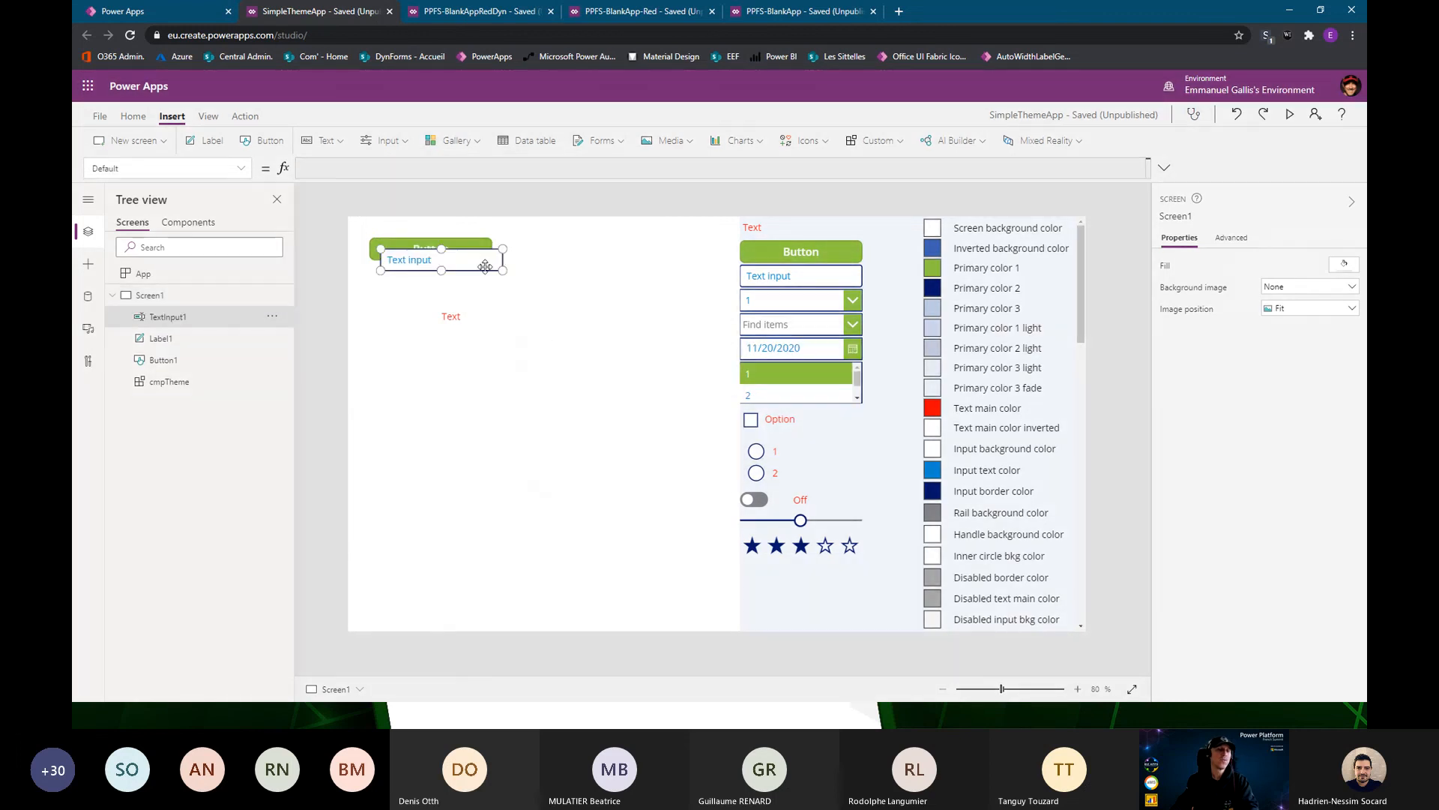
left_click_drag(465, 259, 483, 442)
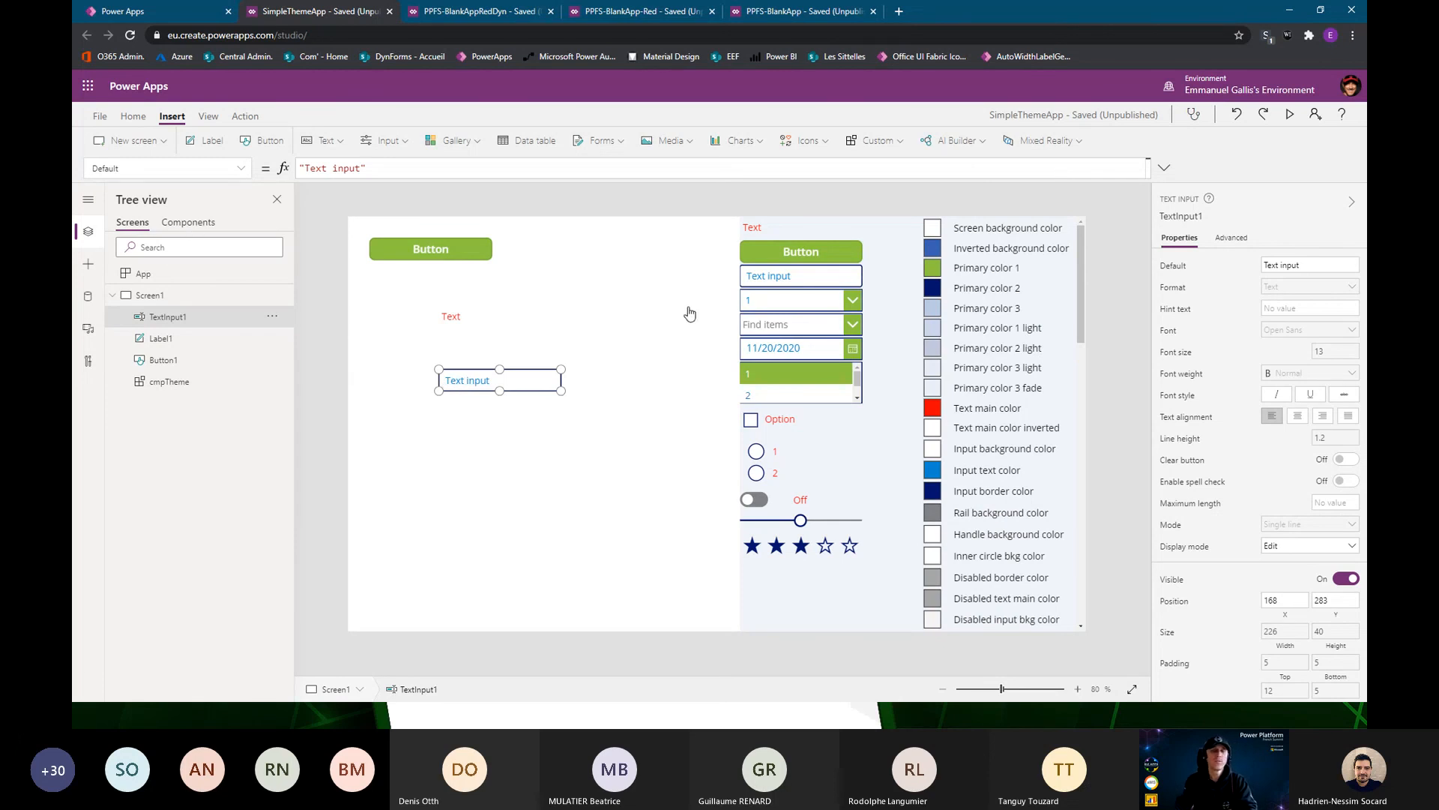
Open the MyTheme component for editing and set the fill of the Input text color swatch to the standard purple
double_click(744, 472)
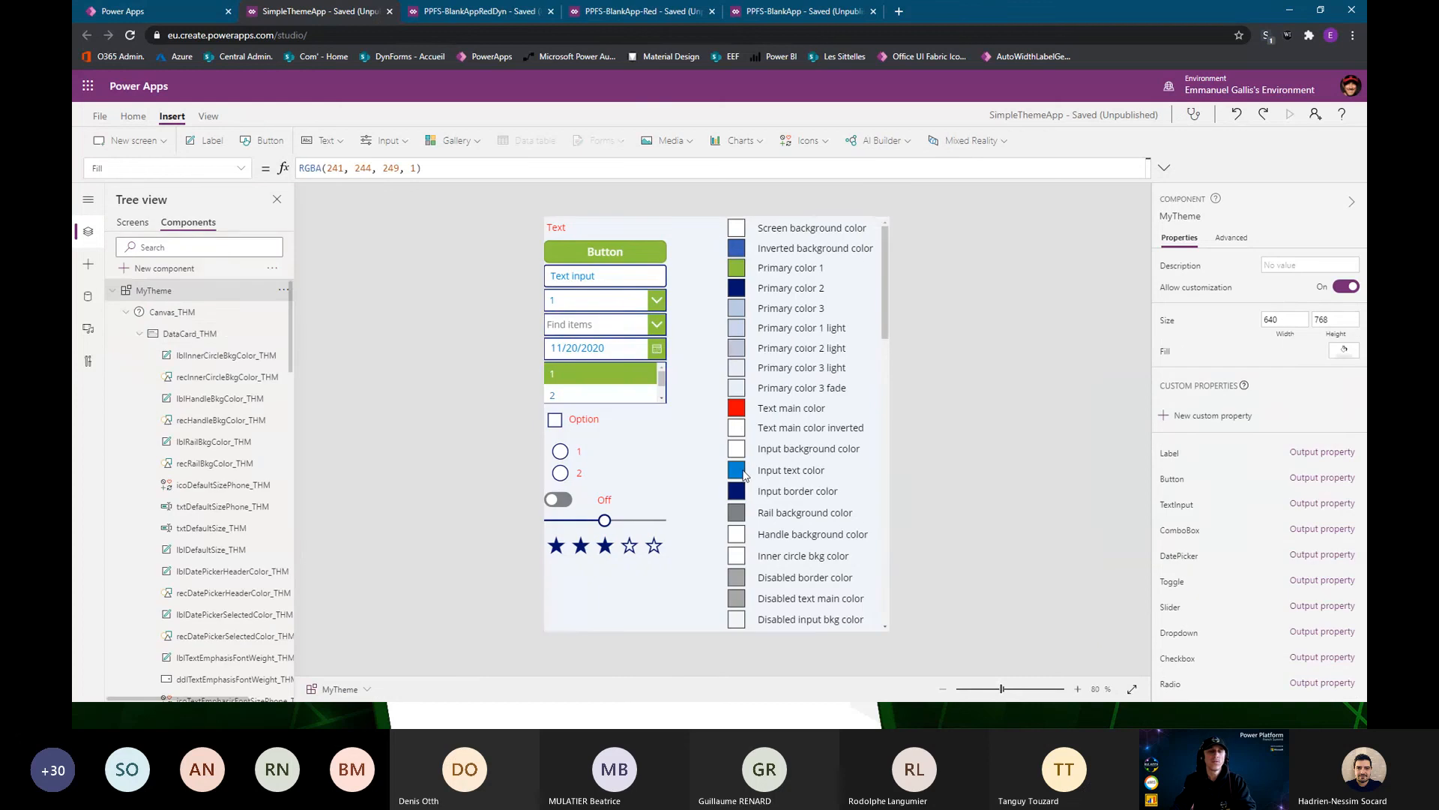
left_click(750, 486)
left_click(756, 500)
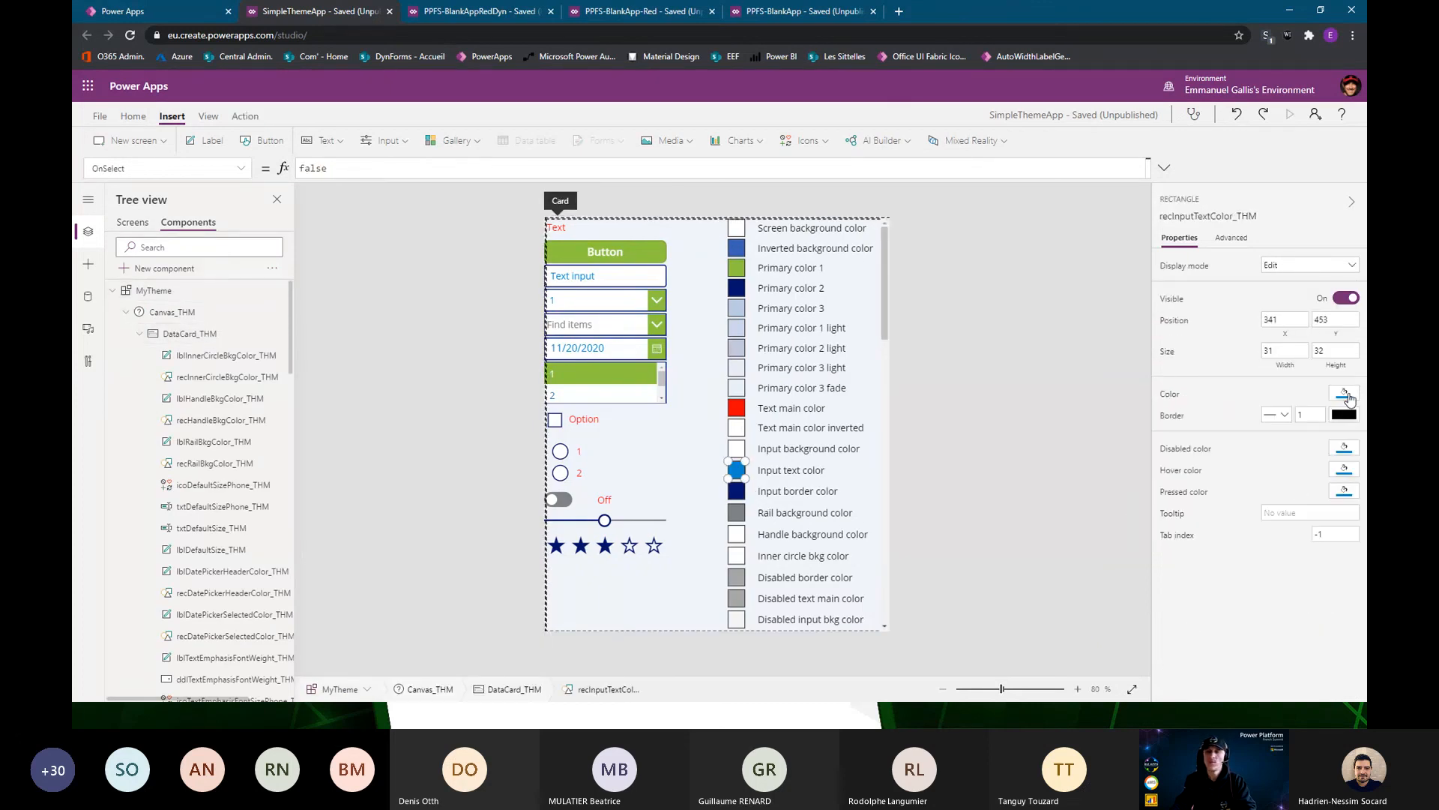
left_click(1347, 398)
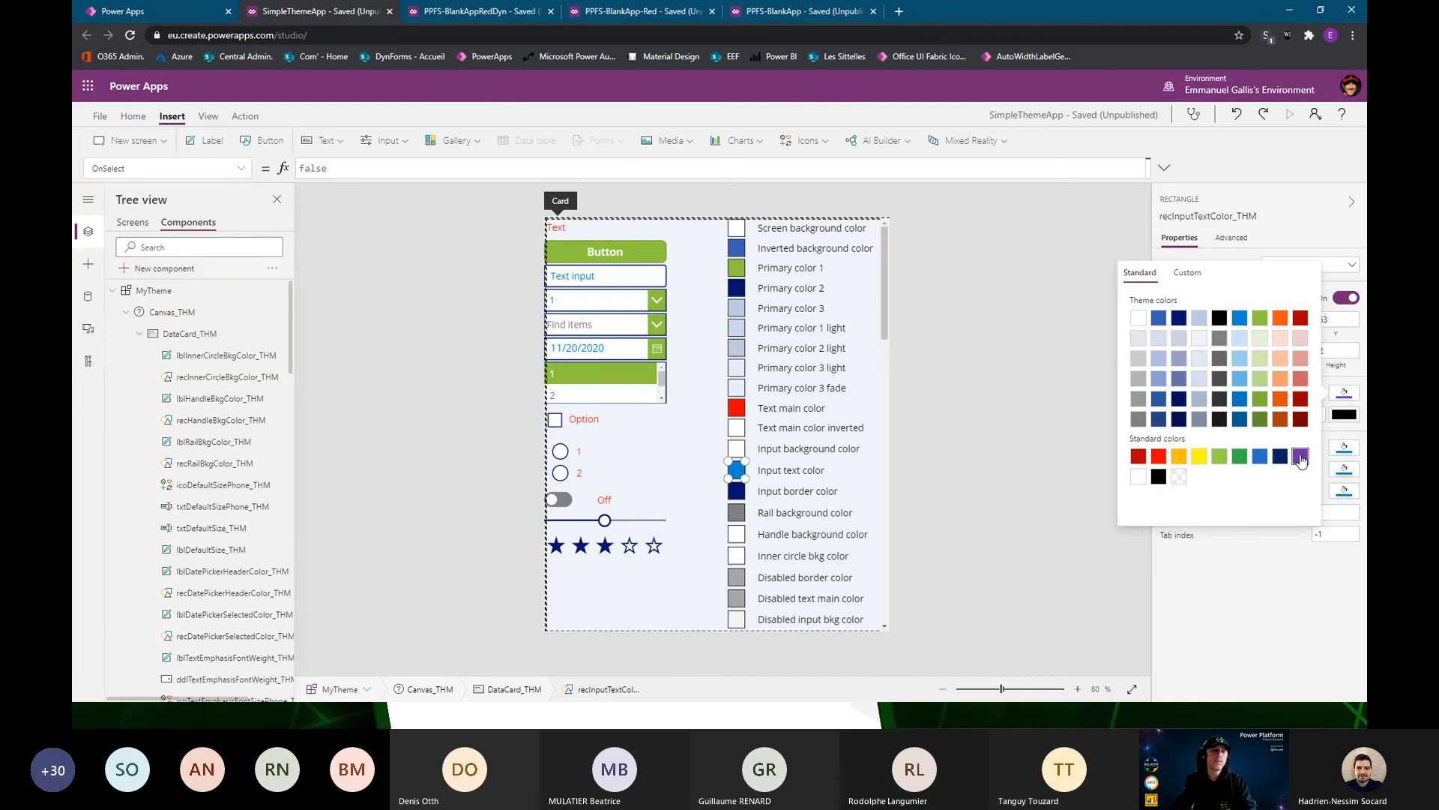
left_click(1301, 457)
Set RadiusBottomLeft of the text input in MyTheme to Self.Height / 2 and copy the formula
left_click(620, 278)
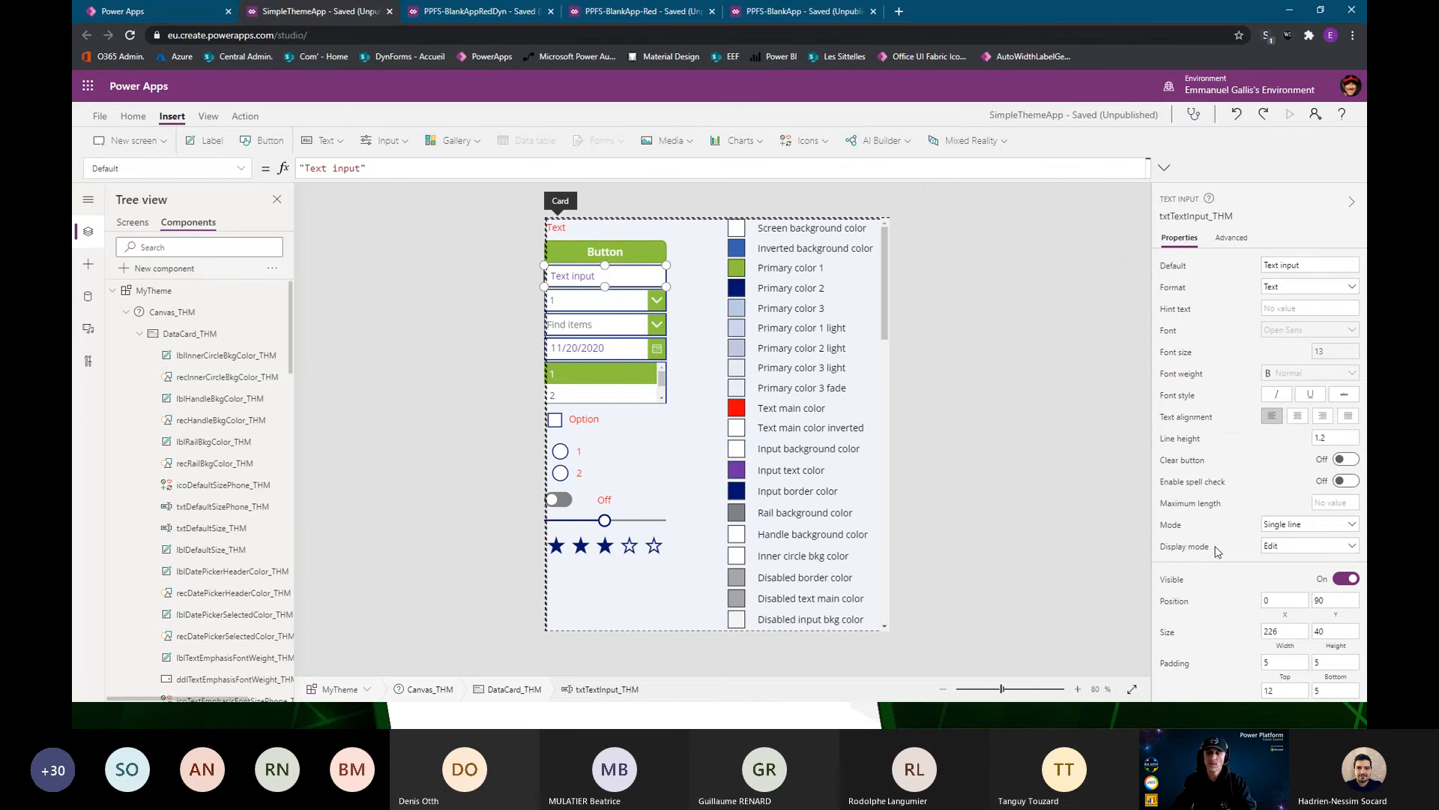
left_click(1232, 238)
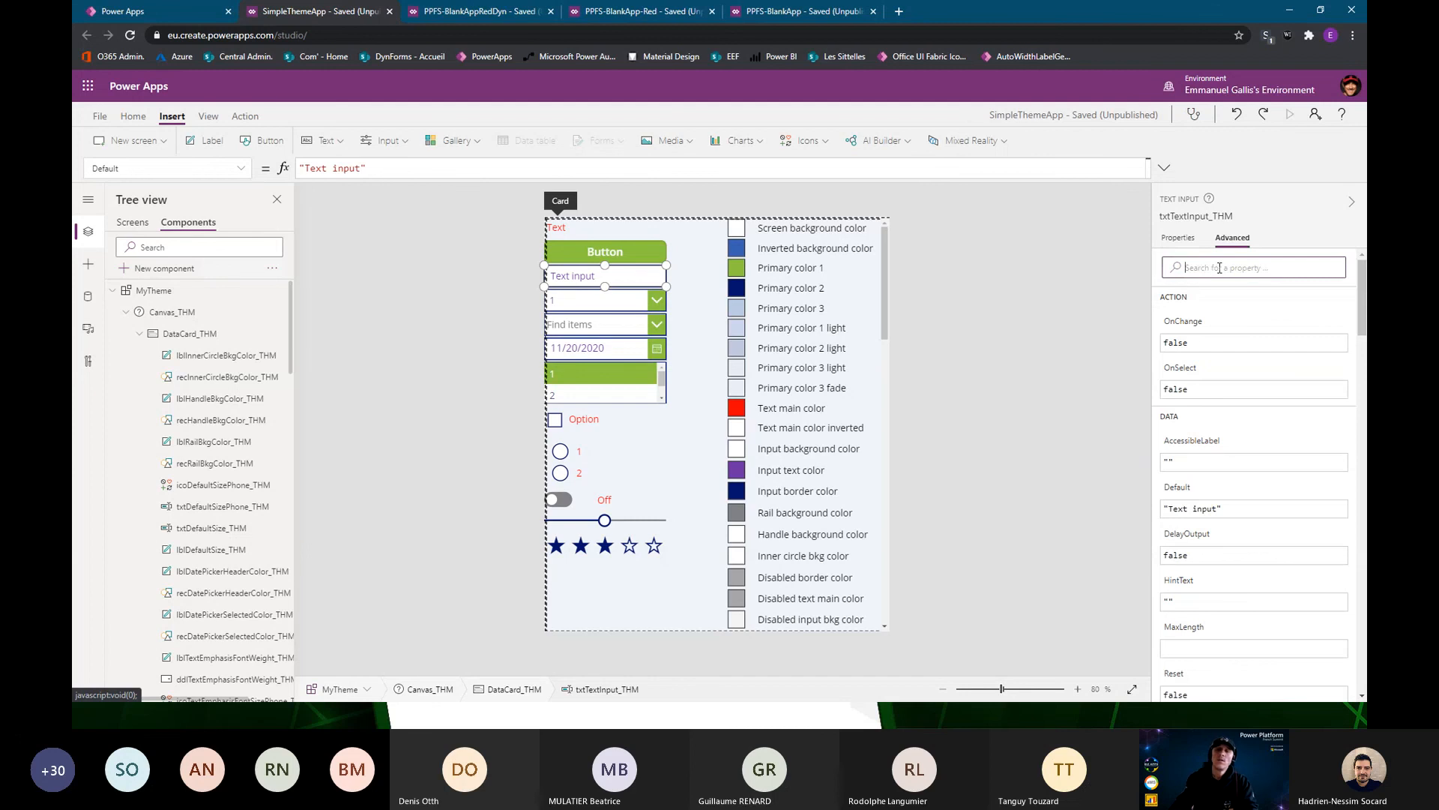
type("ra")
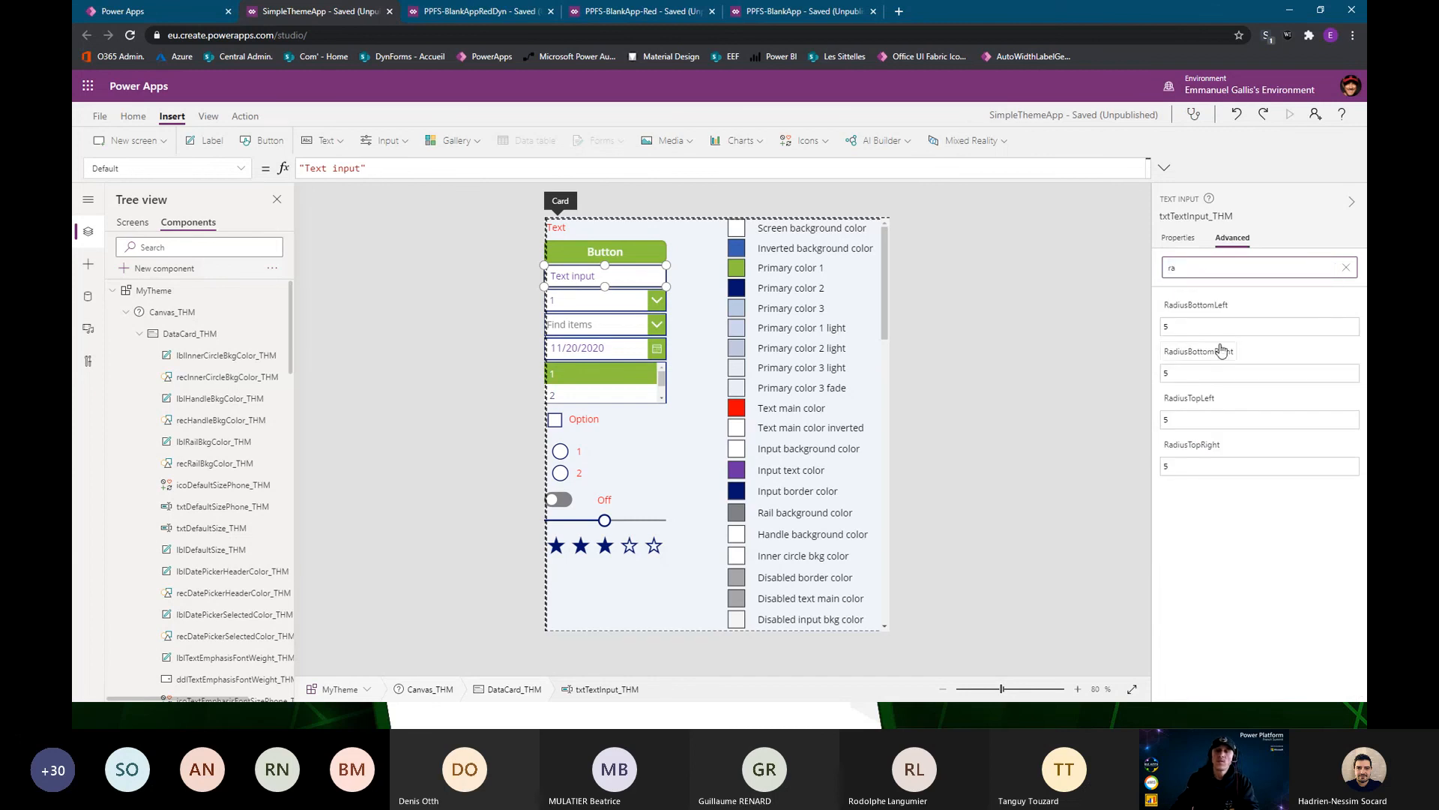
left_click(1198, 330)
left_click(1197, 330)
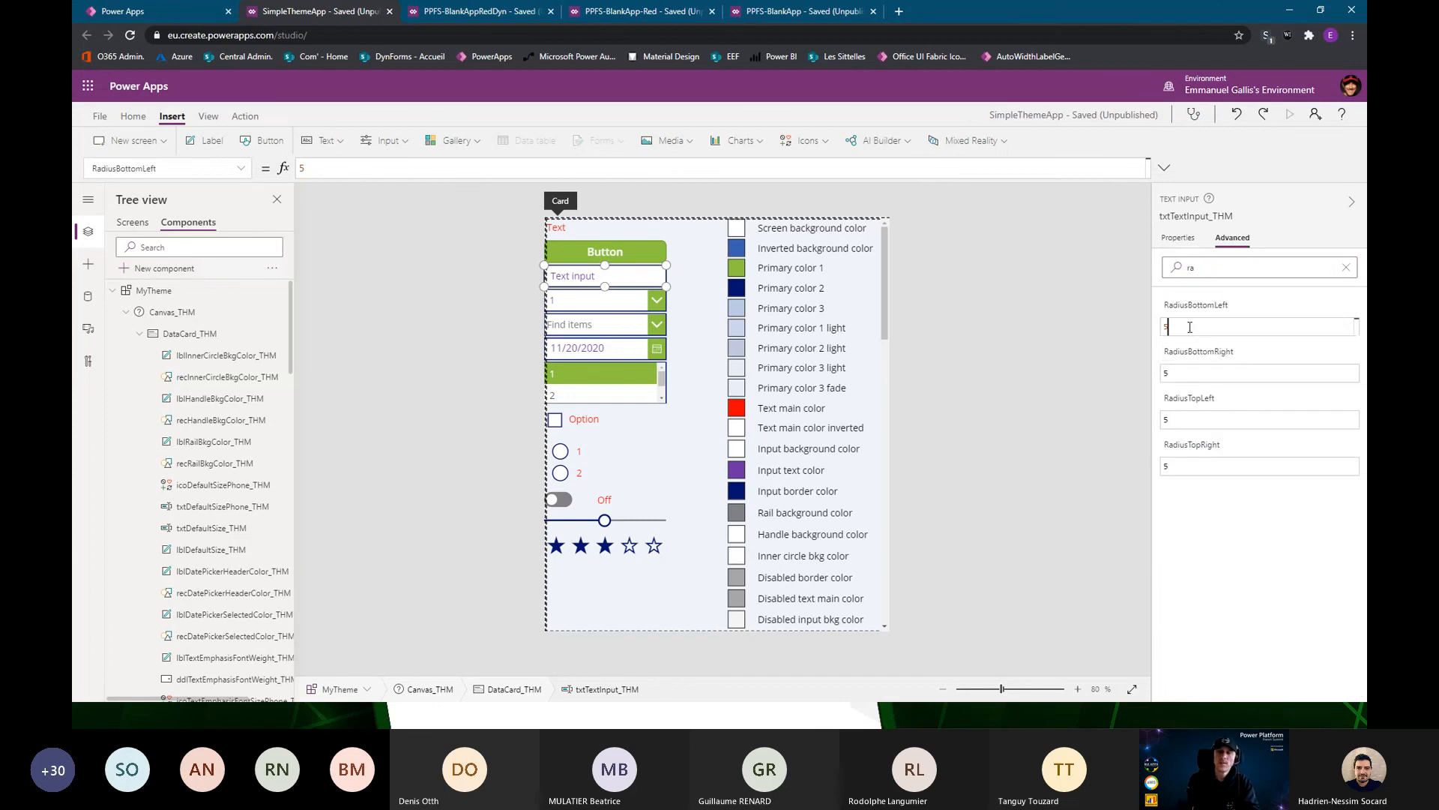
type("Se")
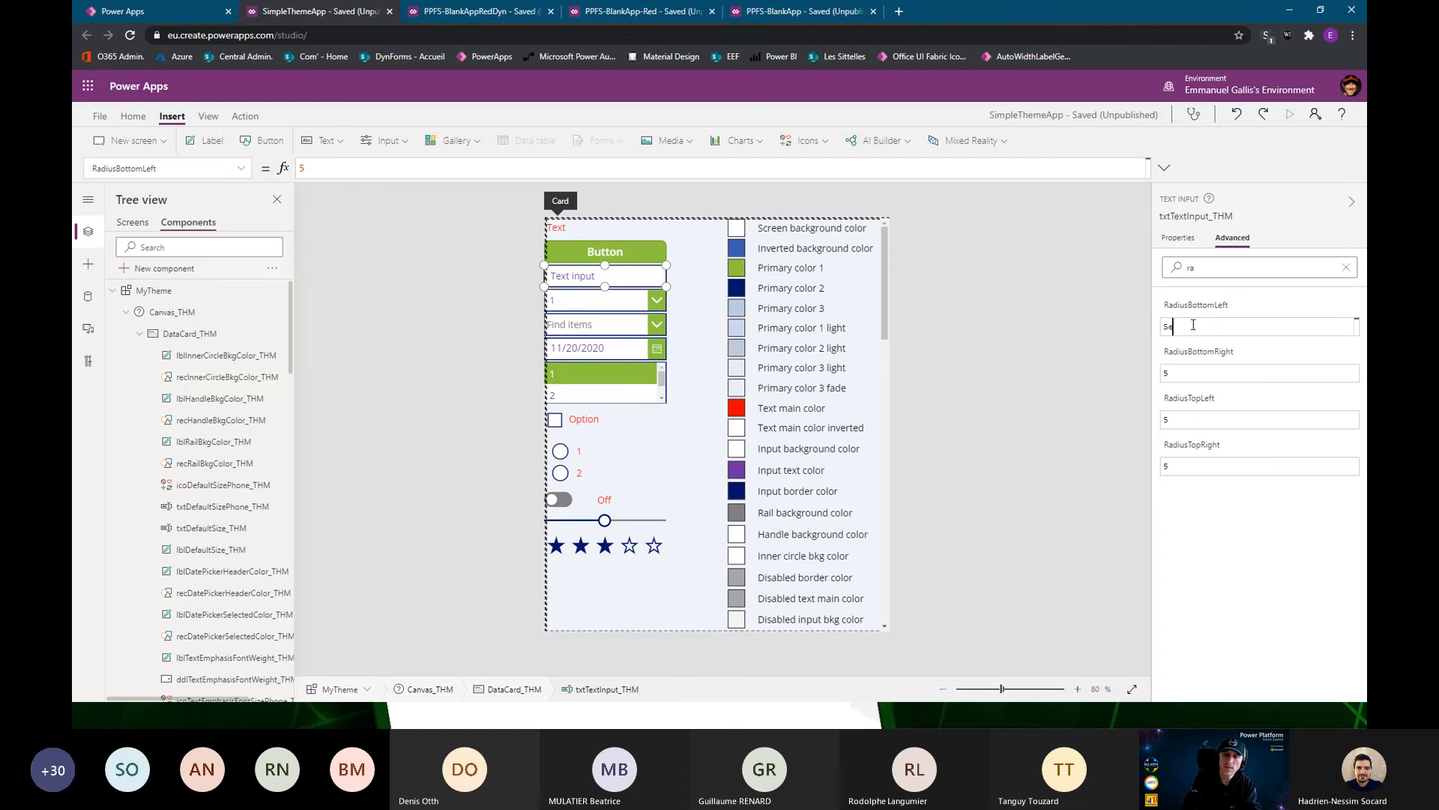
type("lf.Heigh")
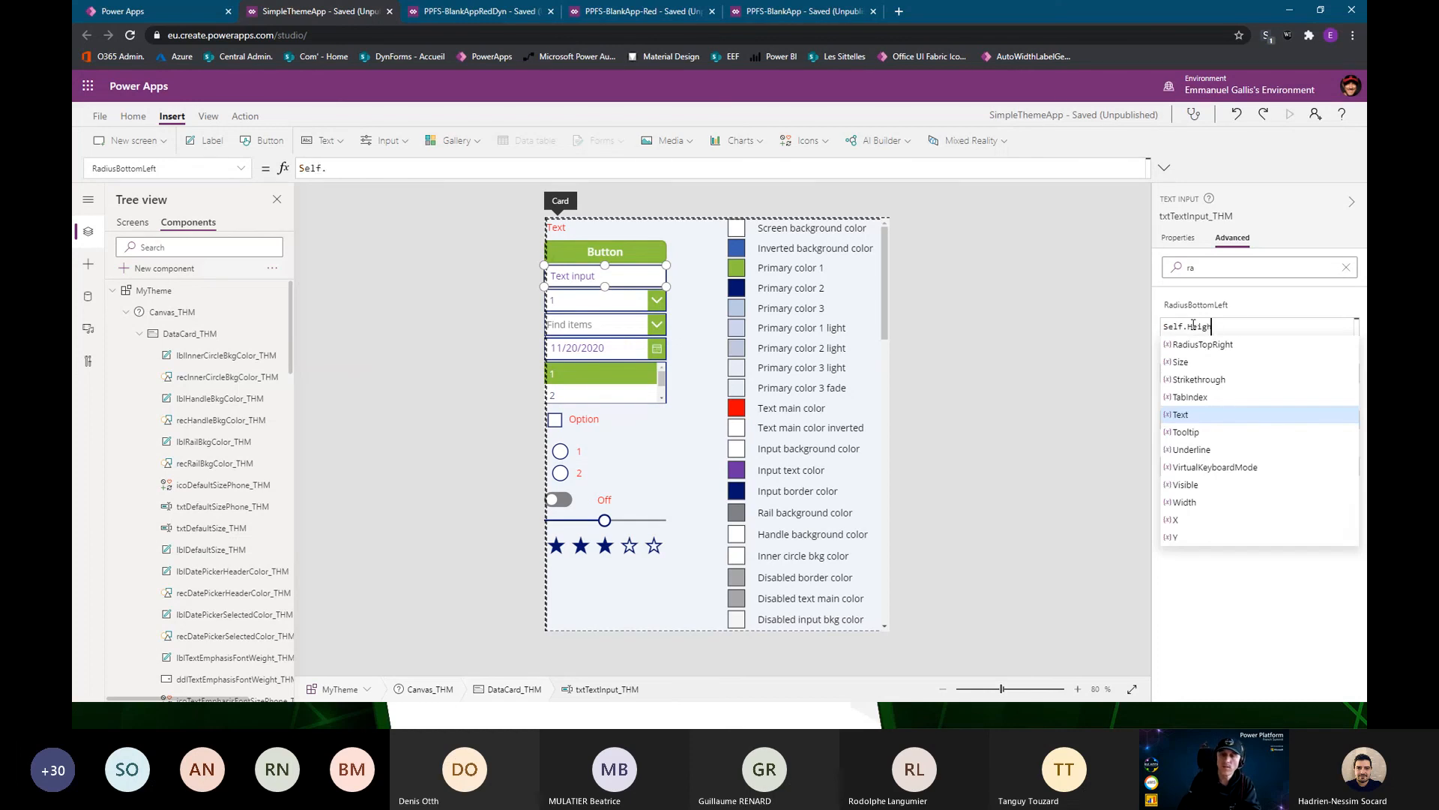
type("t / 2")
key("ctrl+a")
key("ctrl+c")
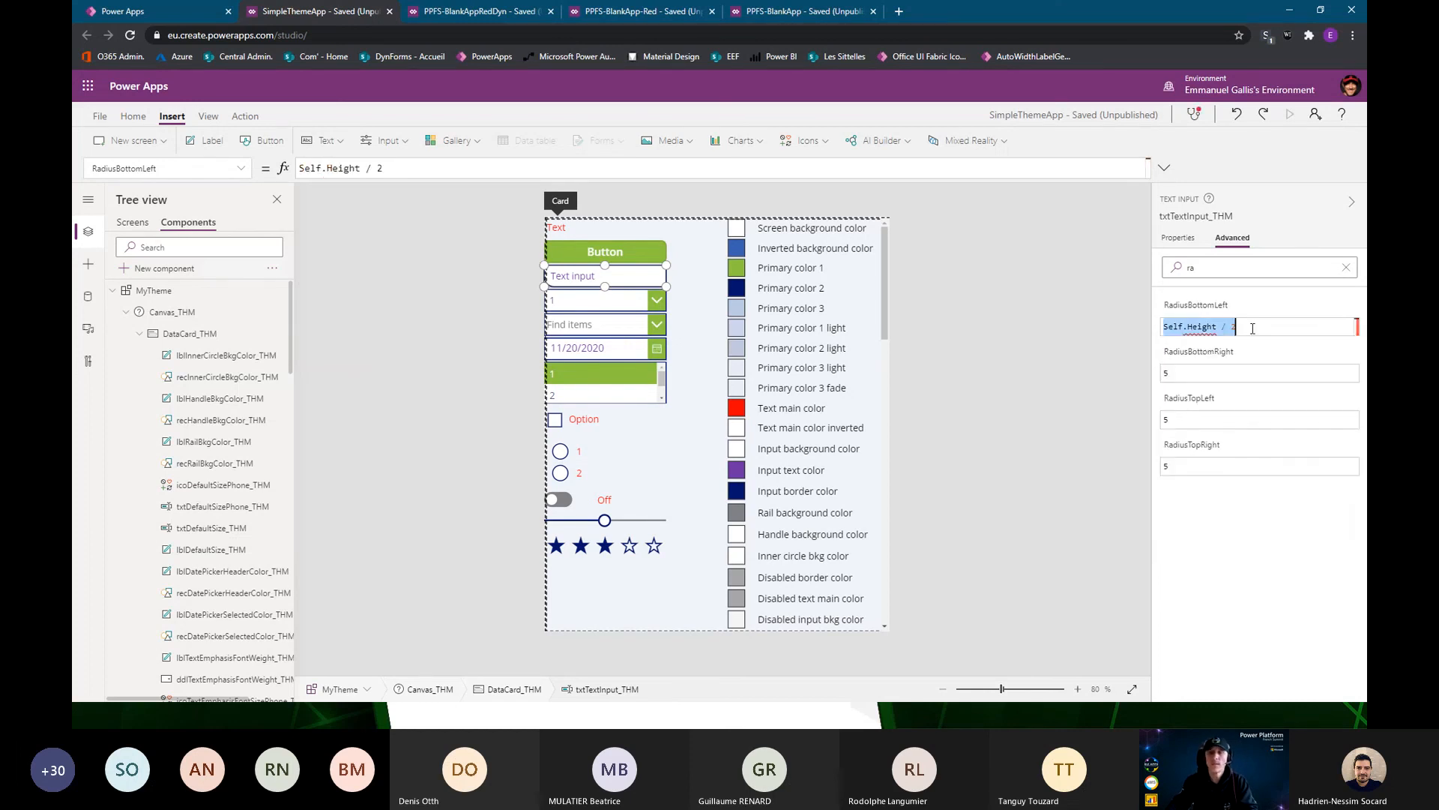
Apply Self.Height / 2 to the text input's RadiusBottomRight, RadiusTopLeft and RadiusTopRight properties, and deselect the control
left_click(1197, 375)
key("ctrl+a")
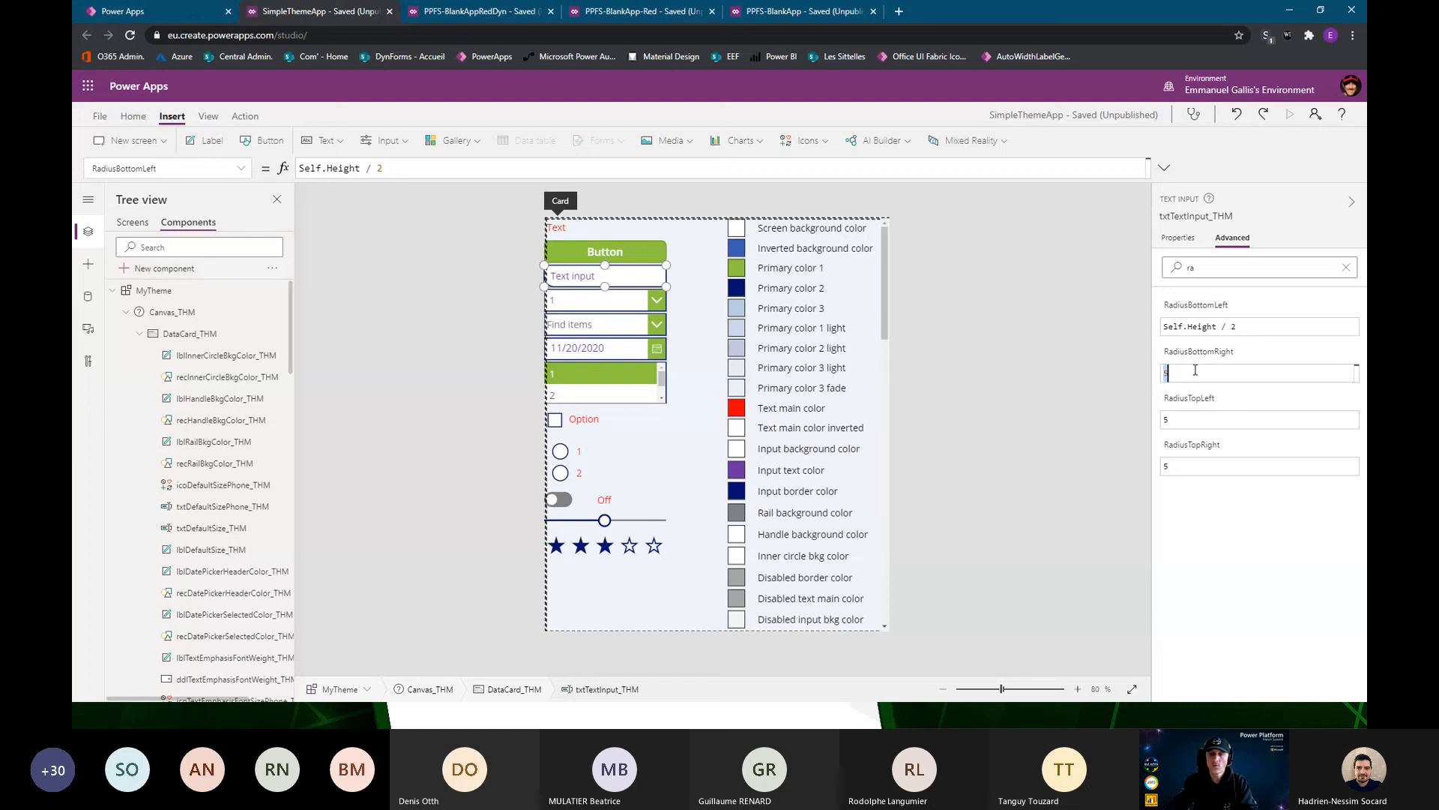
key("ctrl+v")
left_click(1211, 418)
key("ctrl+a")
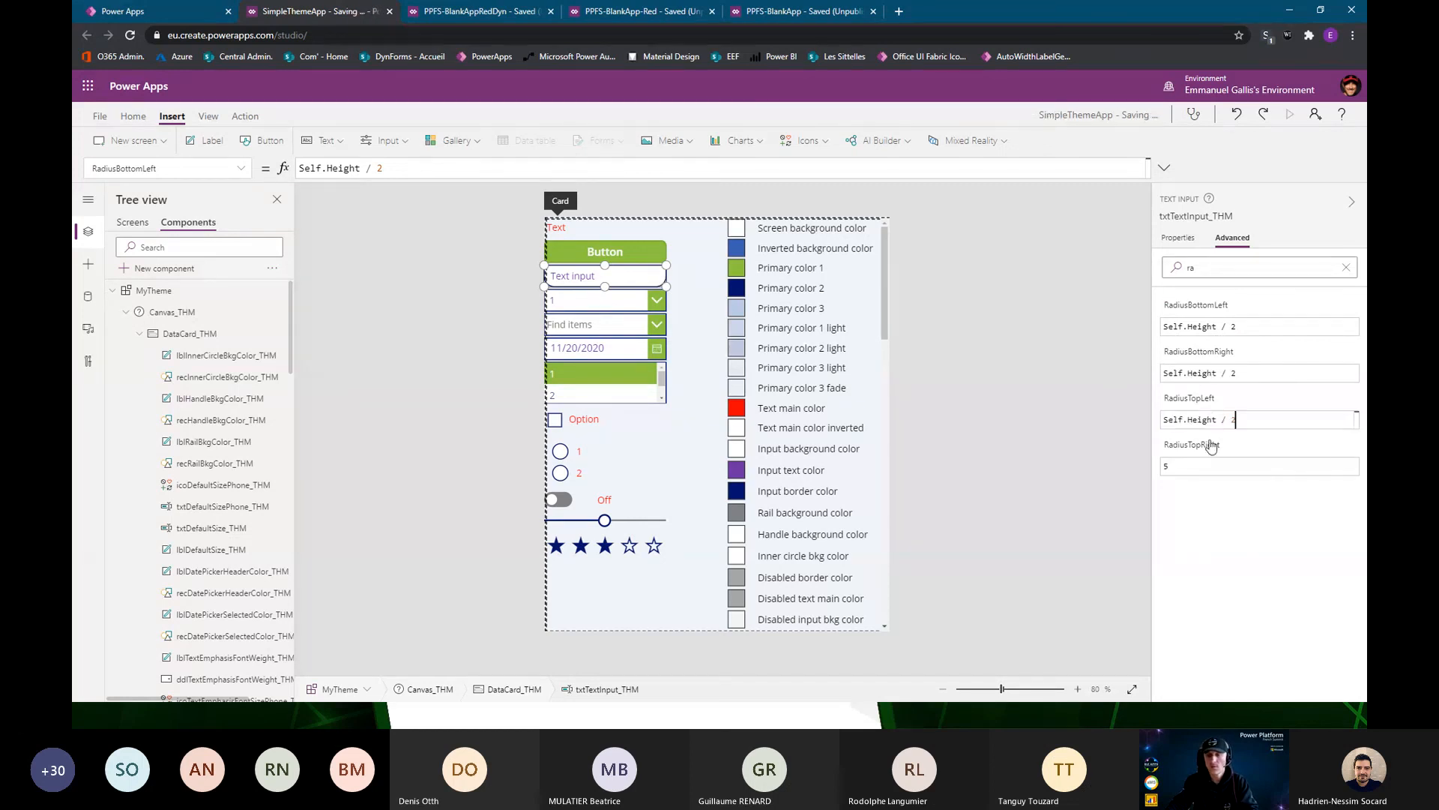
left_click(1212, 469)
key("ctrl+a")
key("ctrl+v")
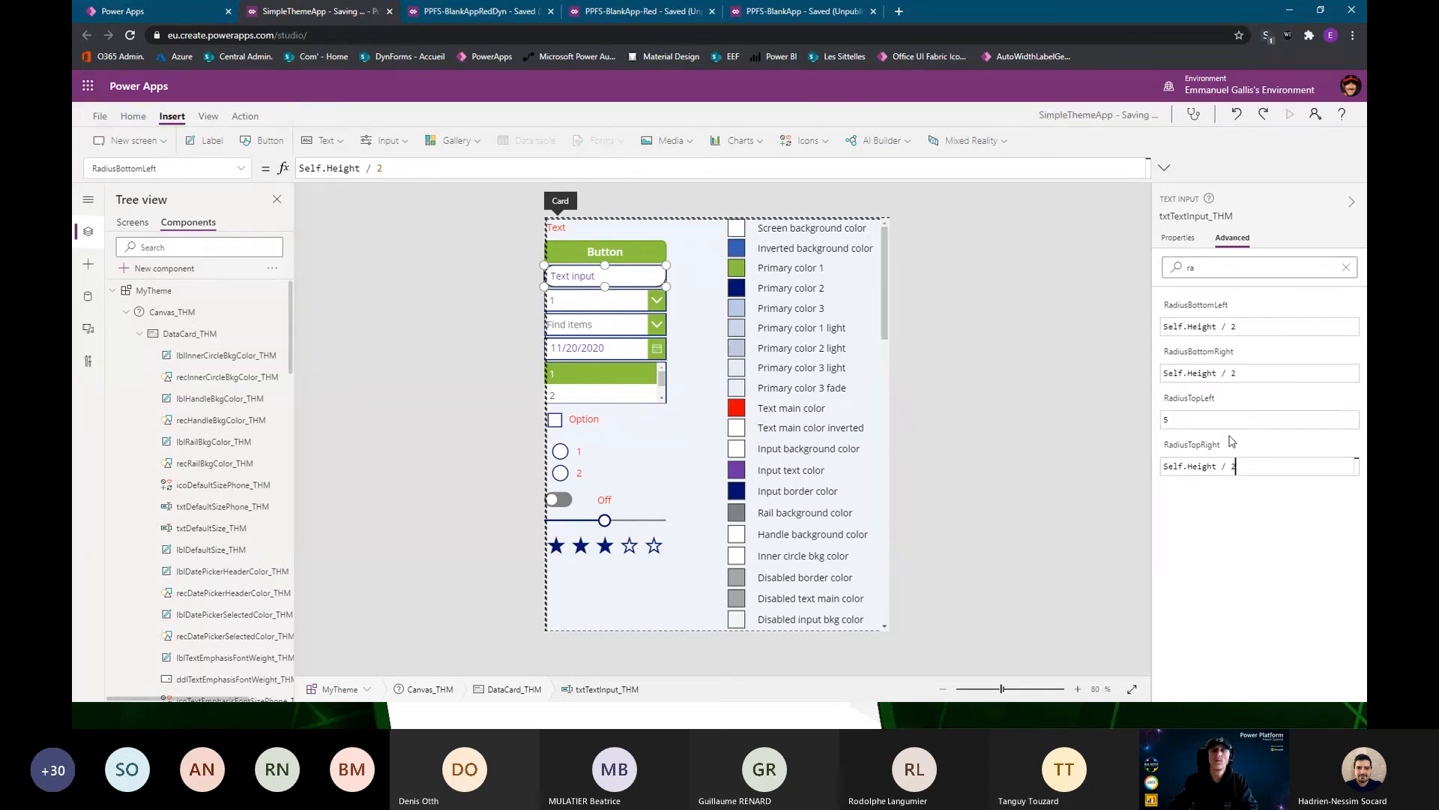
left_click(1229, 421)
key("ctrl+a")
key("ctrl+v")
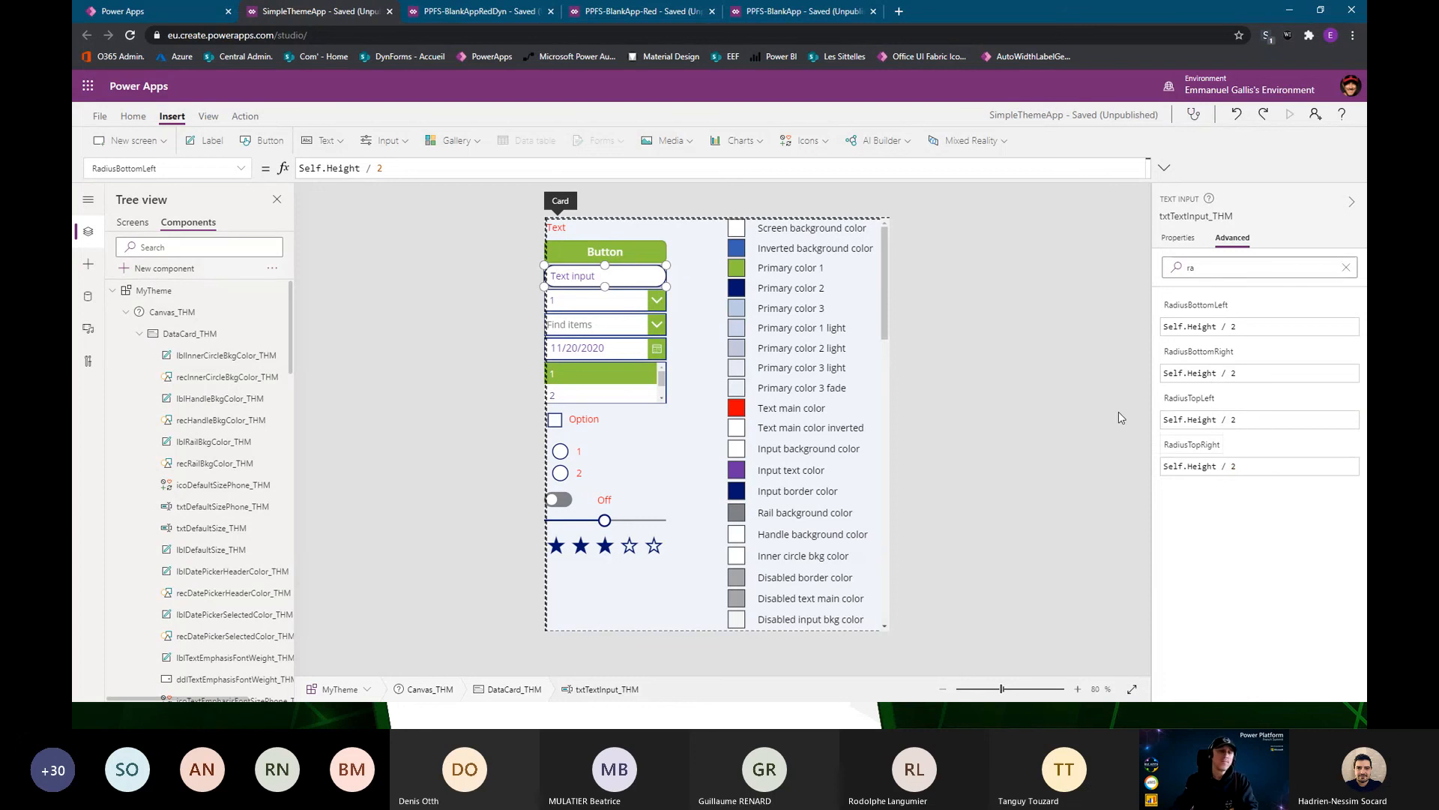
left_click(924, 279)
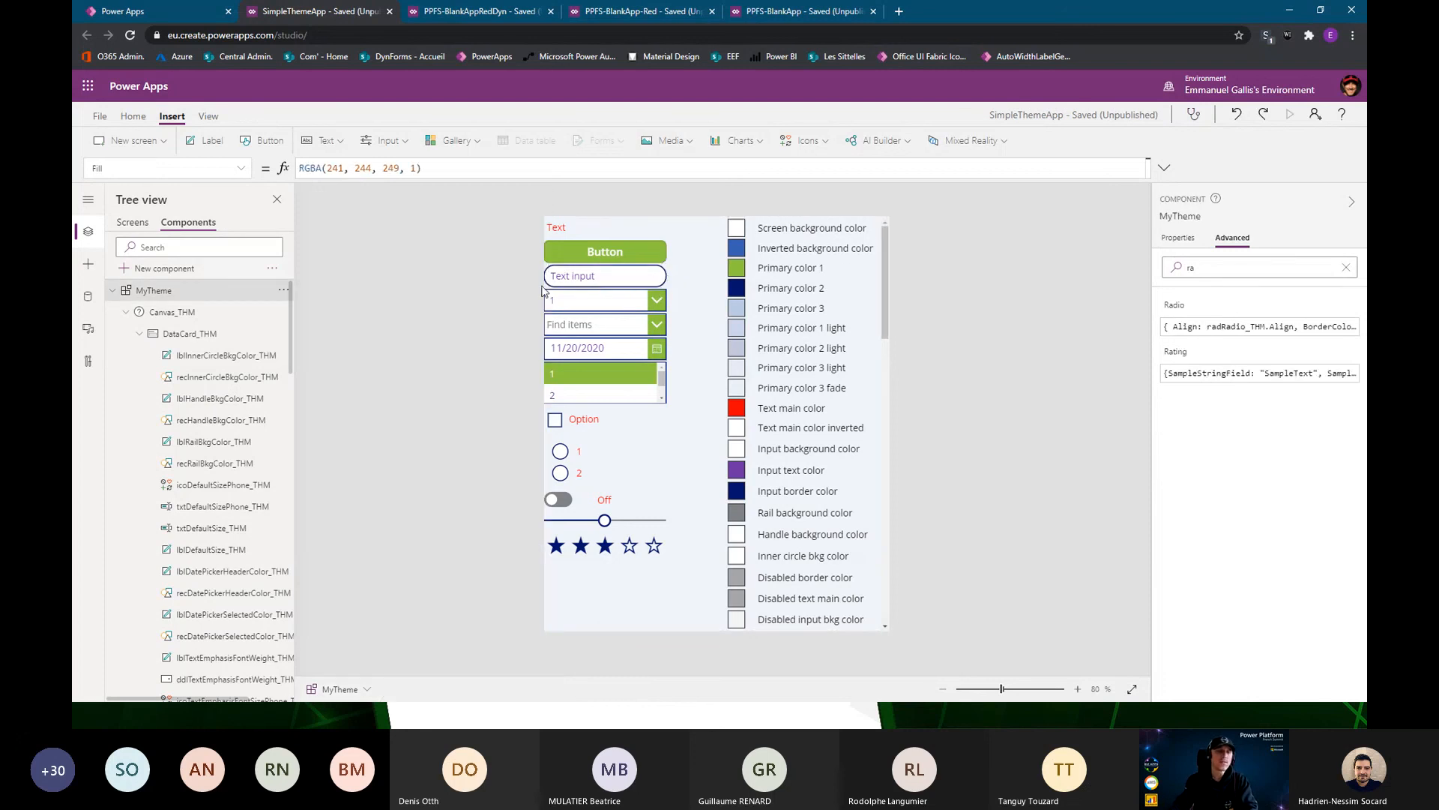
Return to the app's screens, select the App object, and reposition the text input below the label on Screen1
left_click(133, 223)
left_click(145, 277)
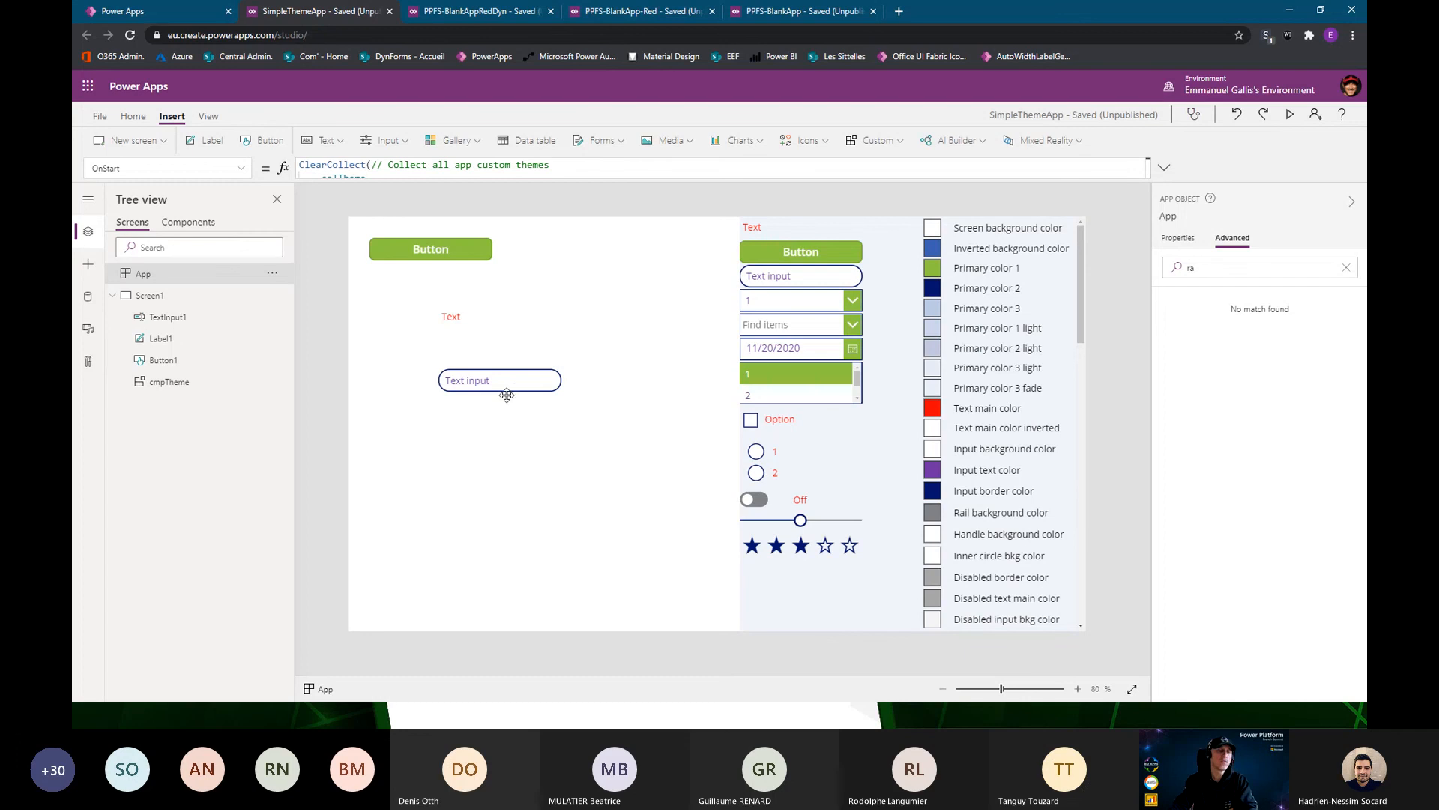
left_click_drag(513, 388, 491, 405)
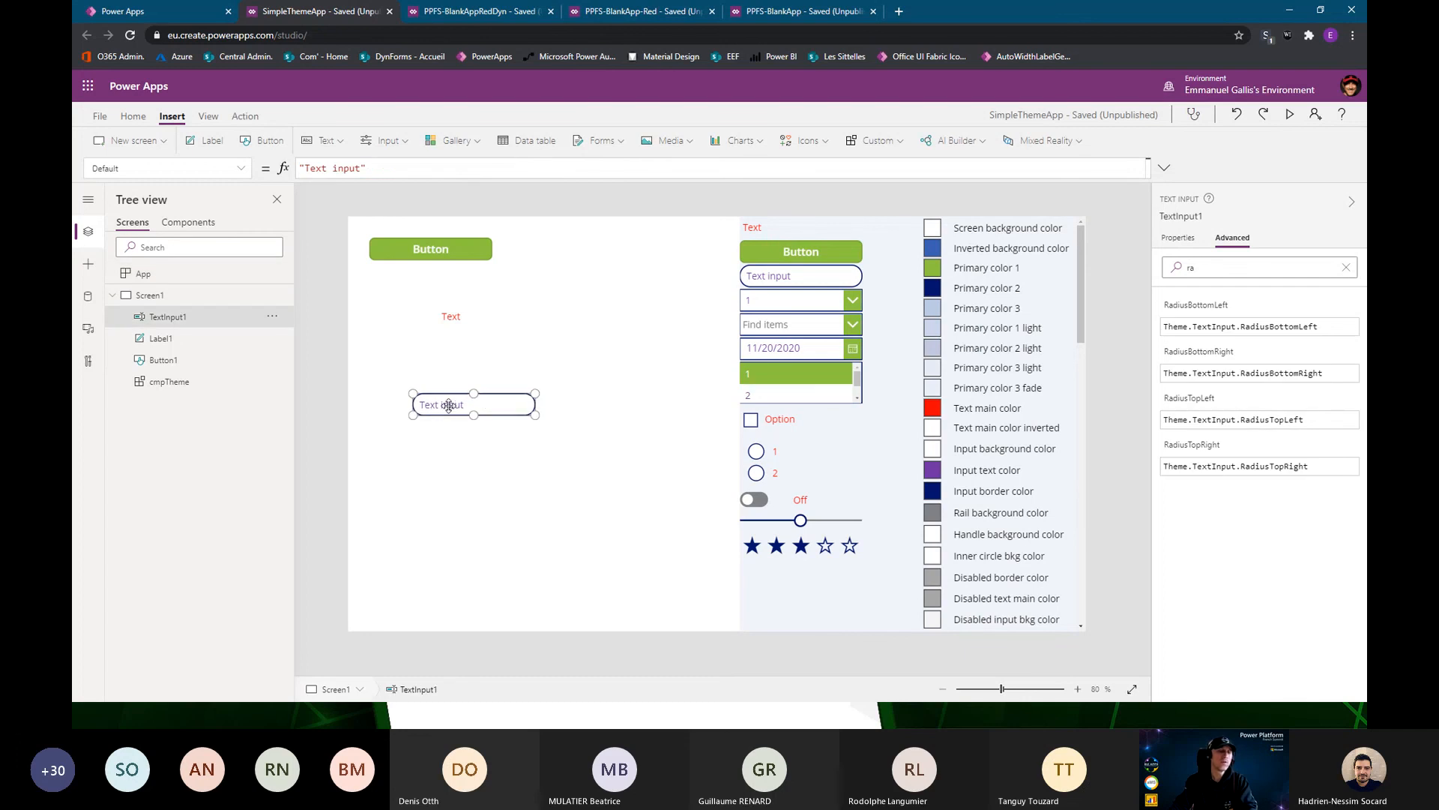
left_click(557, 469)
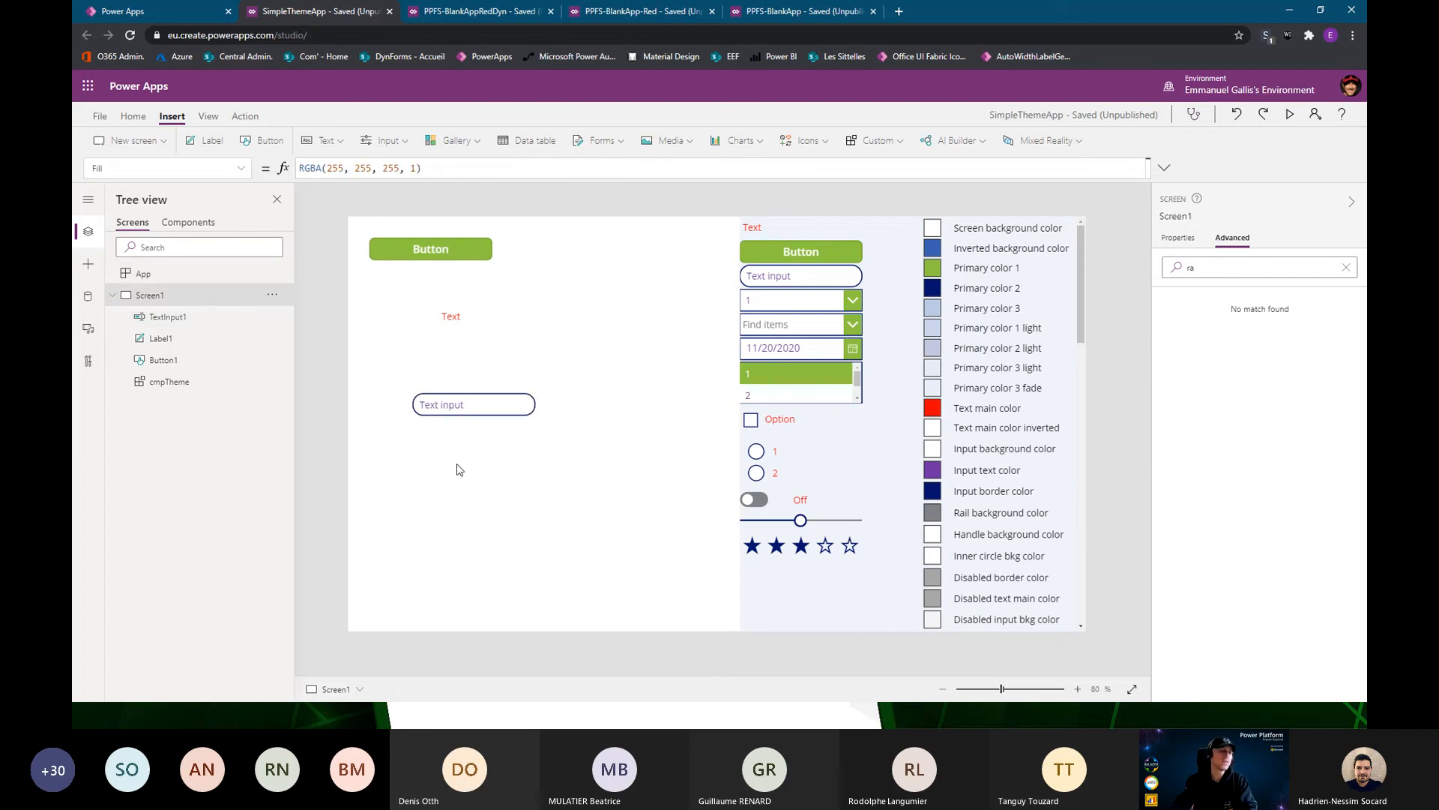
left_click_drag(483, 402, 482, 380)
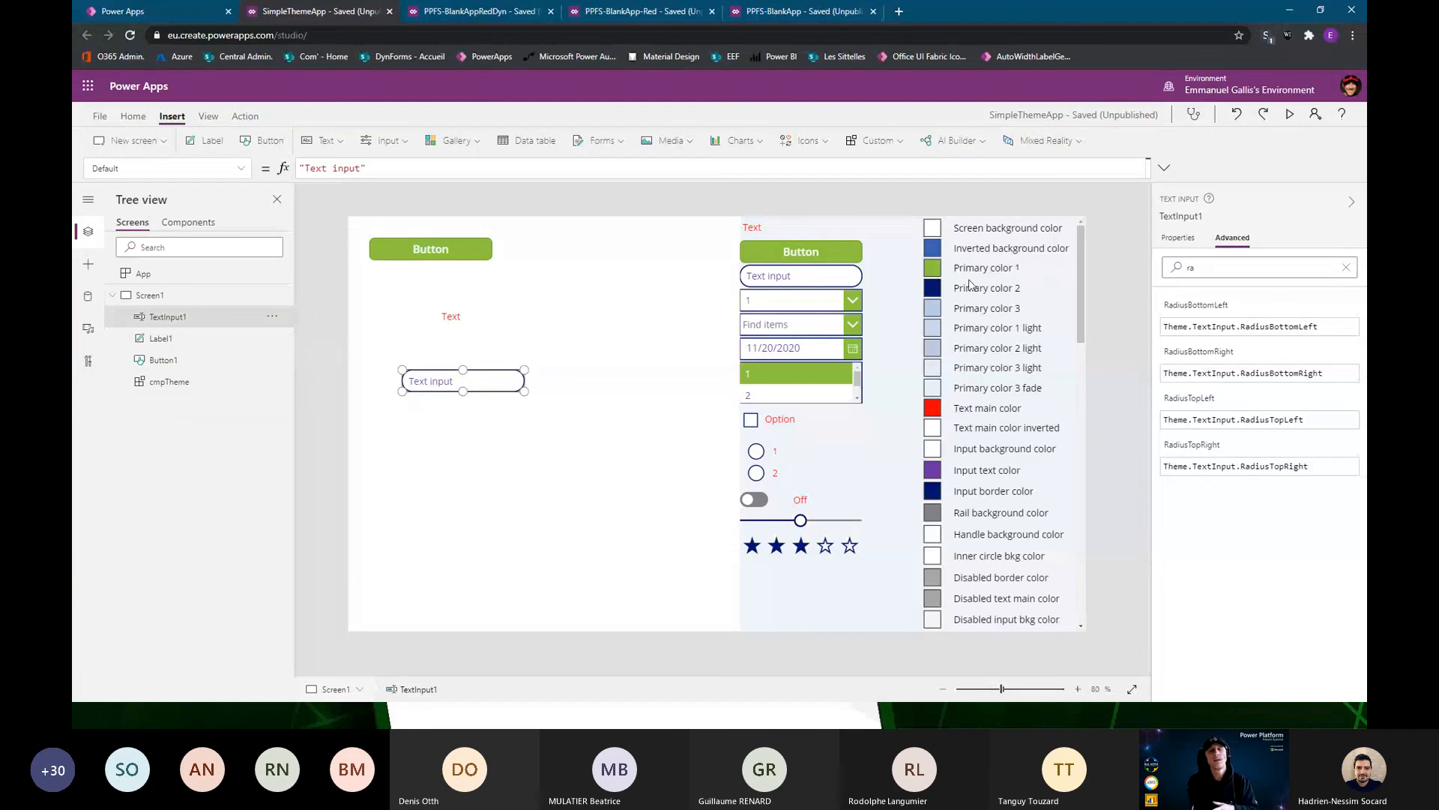
left_click(911, 239)
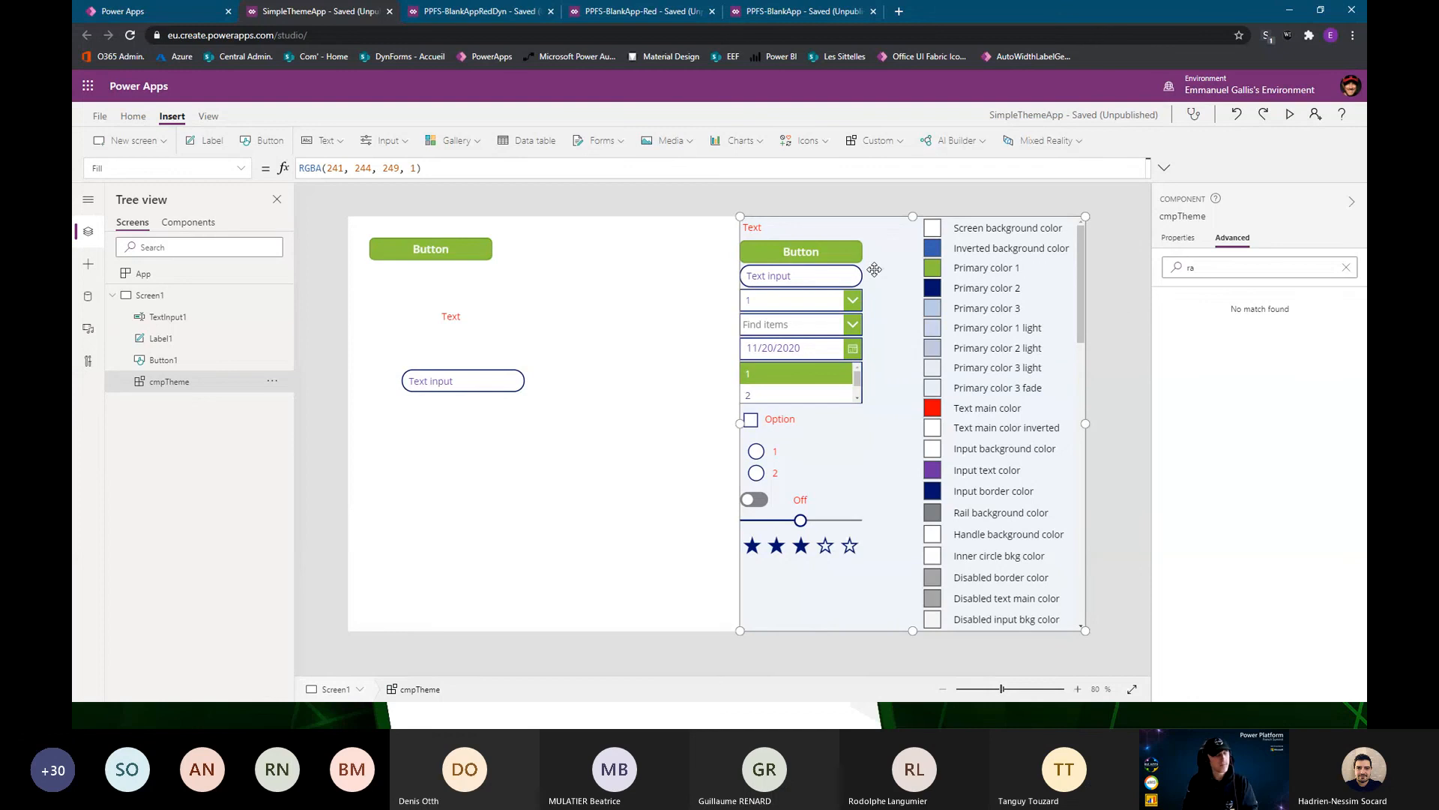
left_click(504, 488)
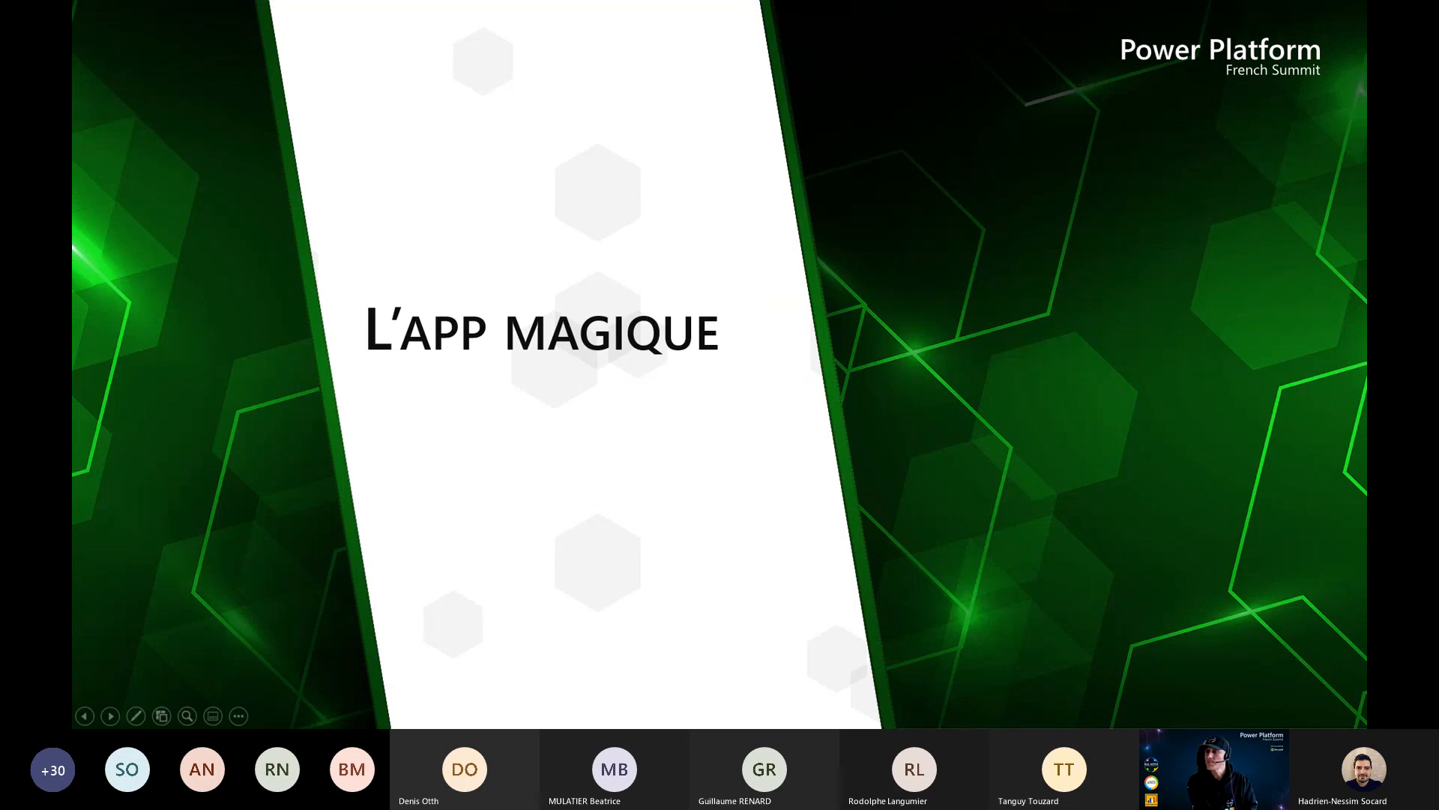
key("Left")
key("Left")
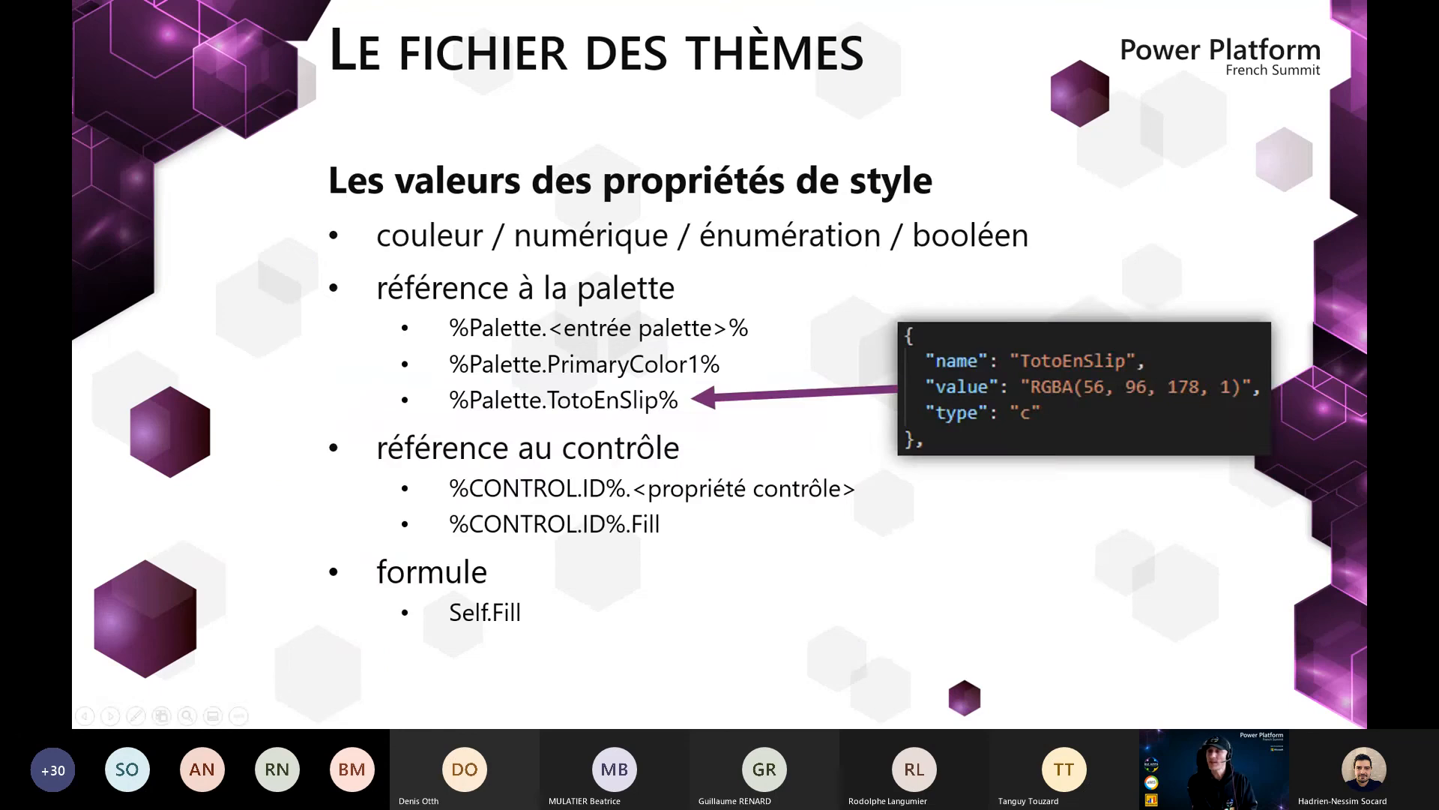
key("Right")
key("Right")
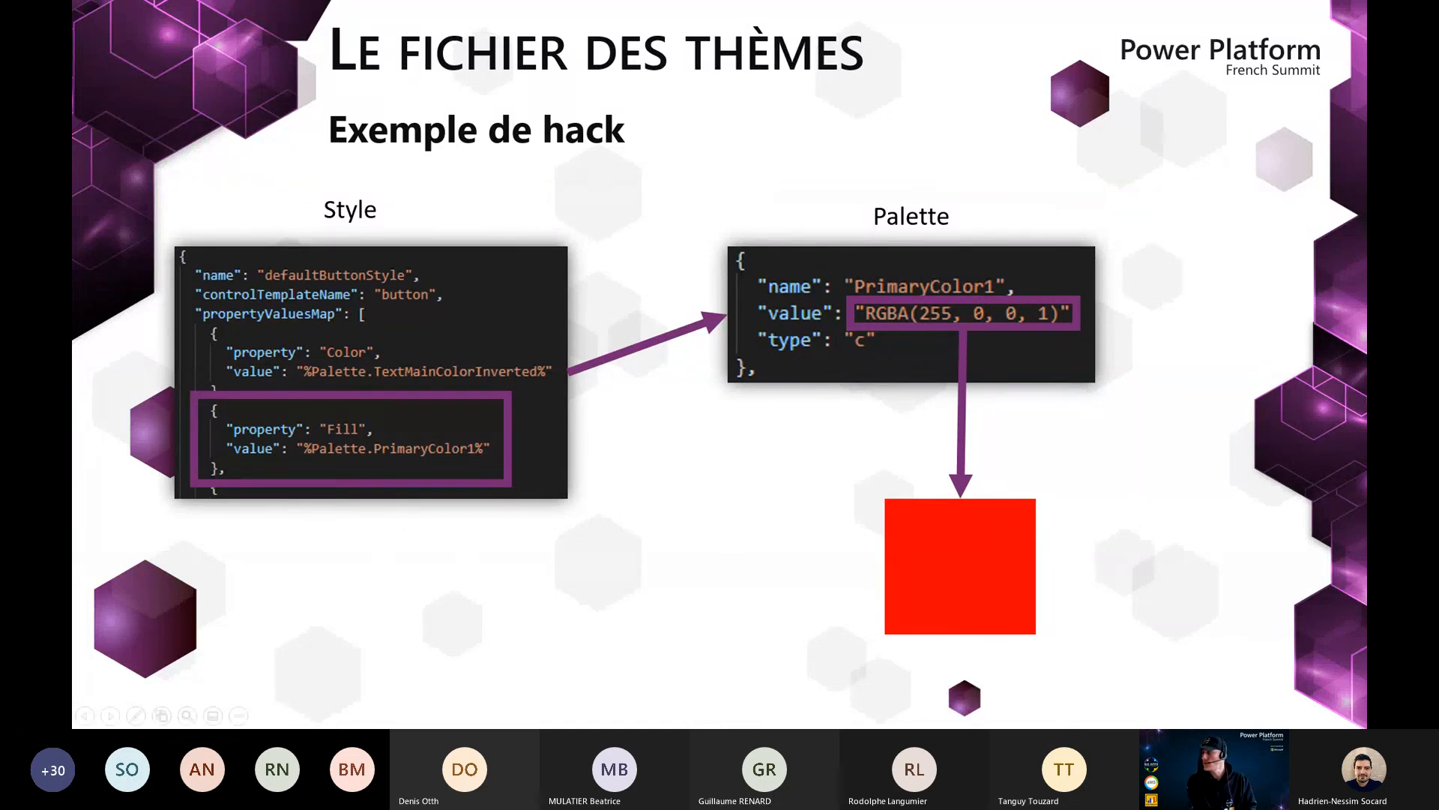
key("Right")
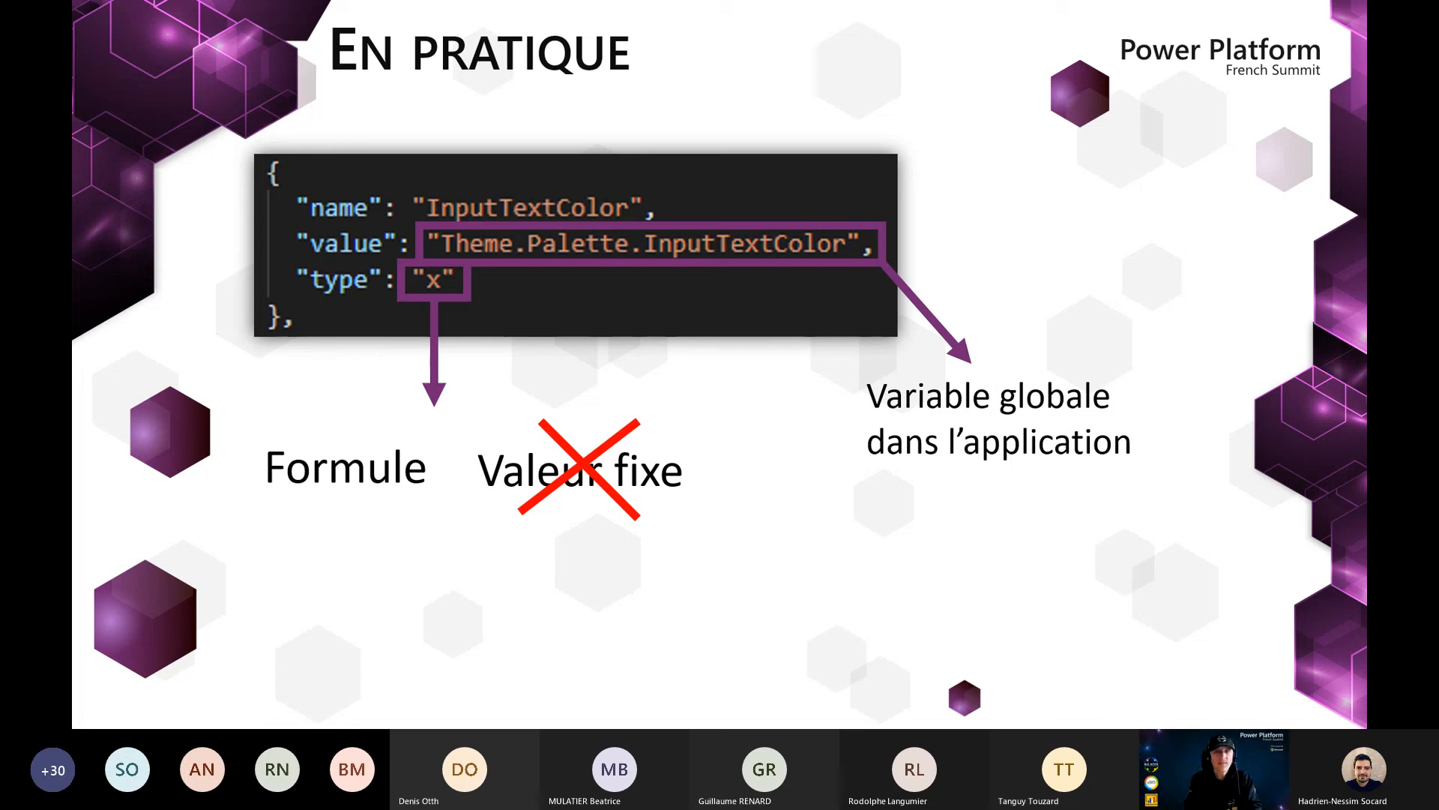
Switch back to Power Apps, go to the PPFS-BlankAppRedDyn app and delete all text inputs and sliders from Screen1
key("alt+Tab")
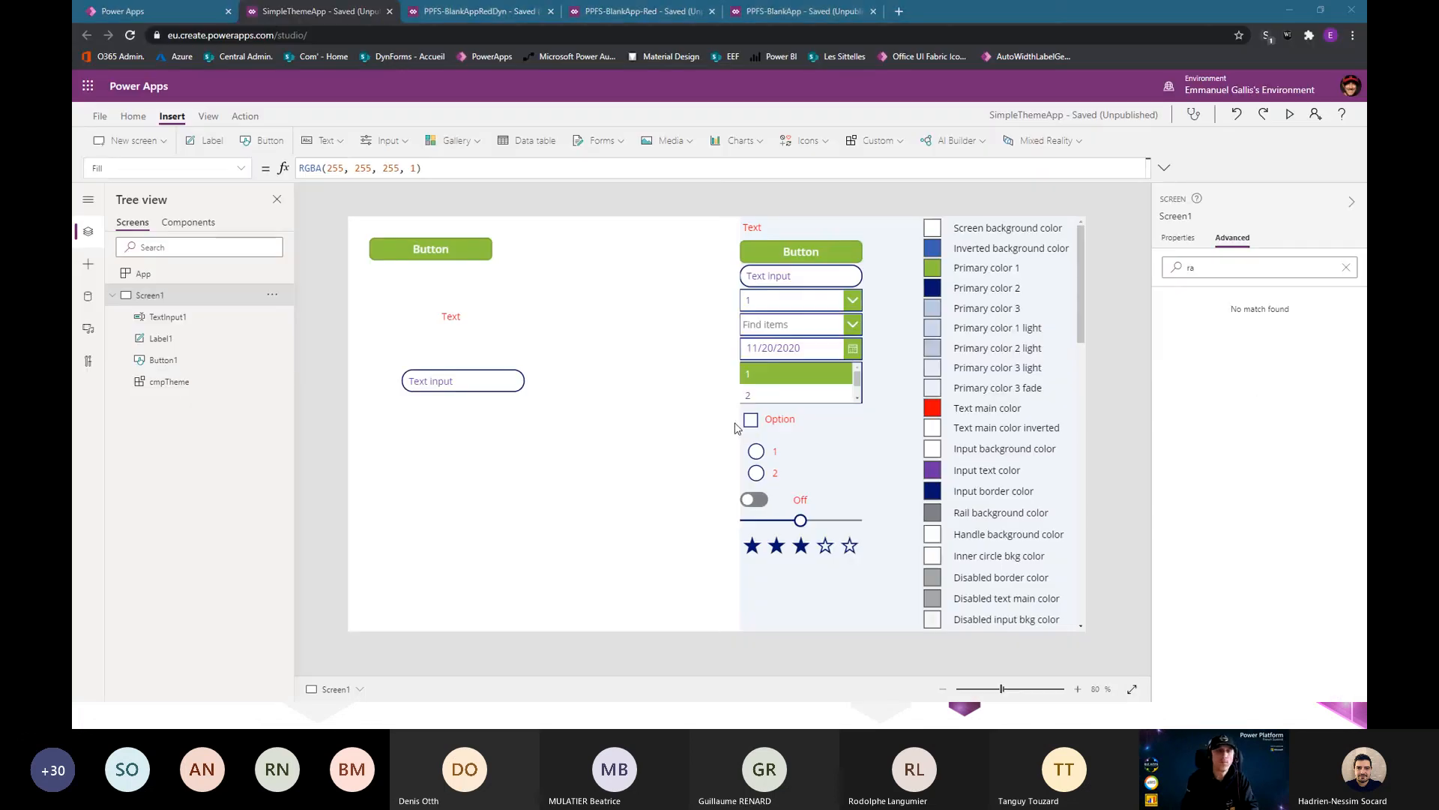
left_click(472, 11)
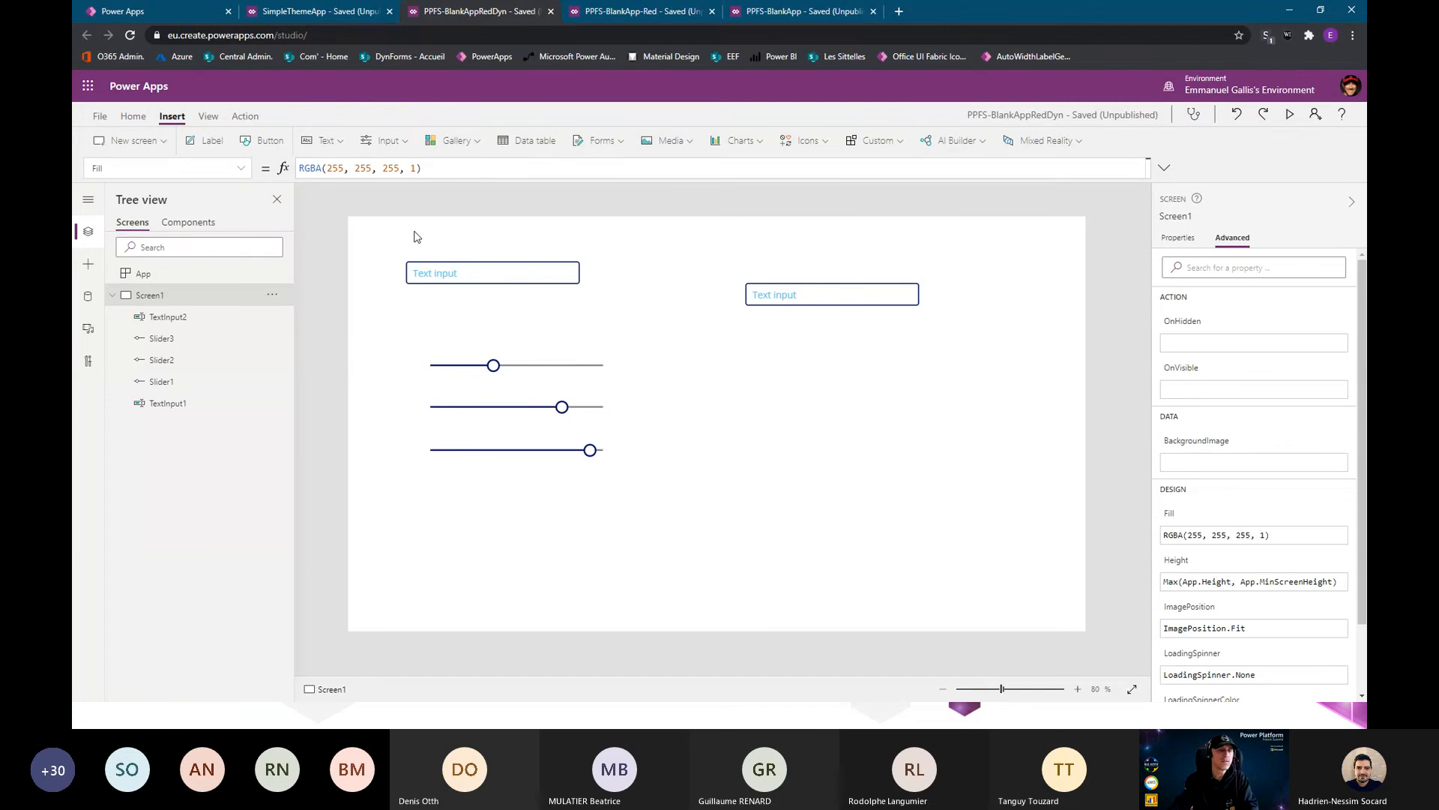
left_click(532, 265)
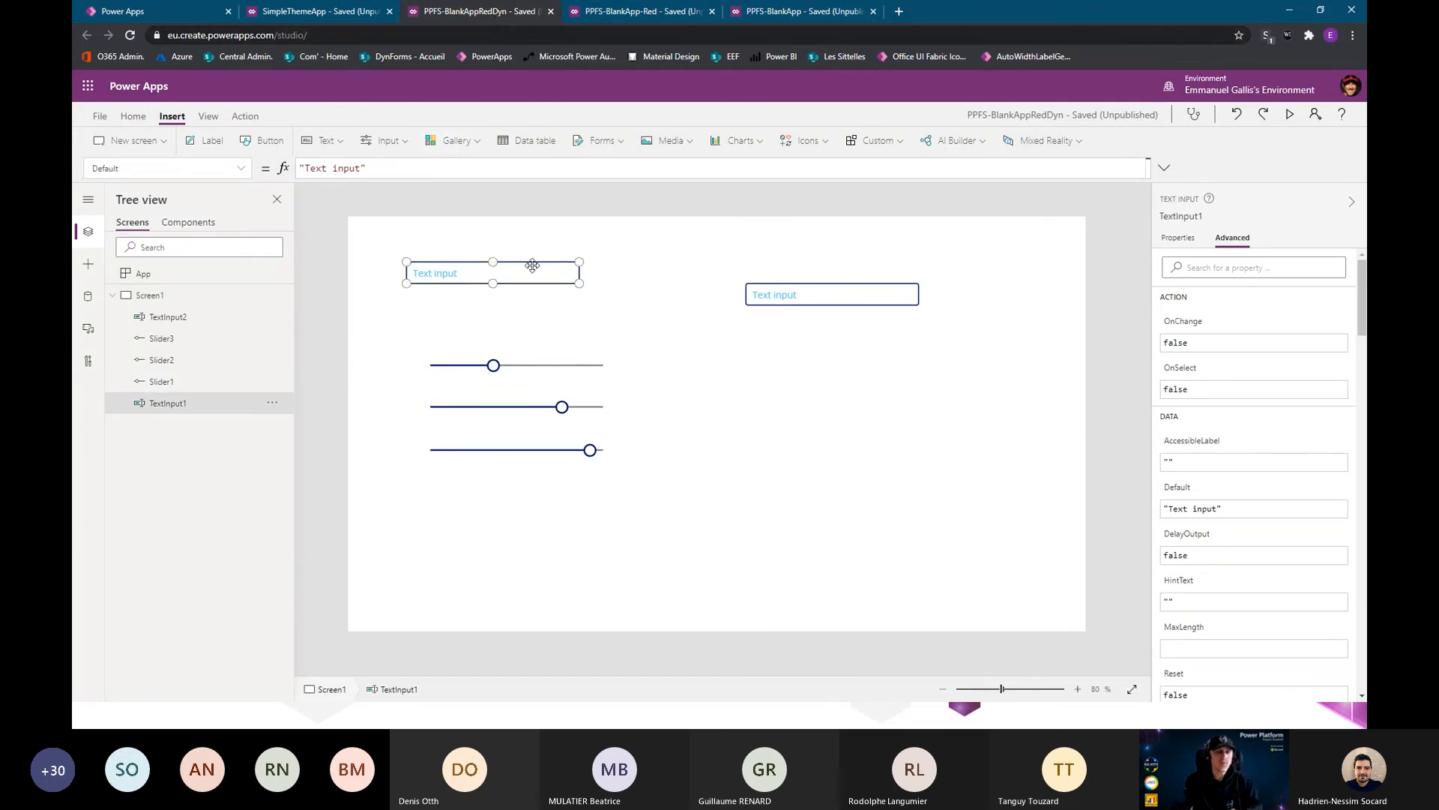
left_click_drag(379, 239, 965, 499)
key("Delete")
Check the App object's OnStart formula, and insert a button on Screen1 at X 108, Y 100
left_click(155, 278)
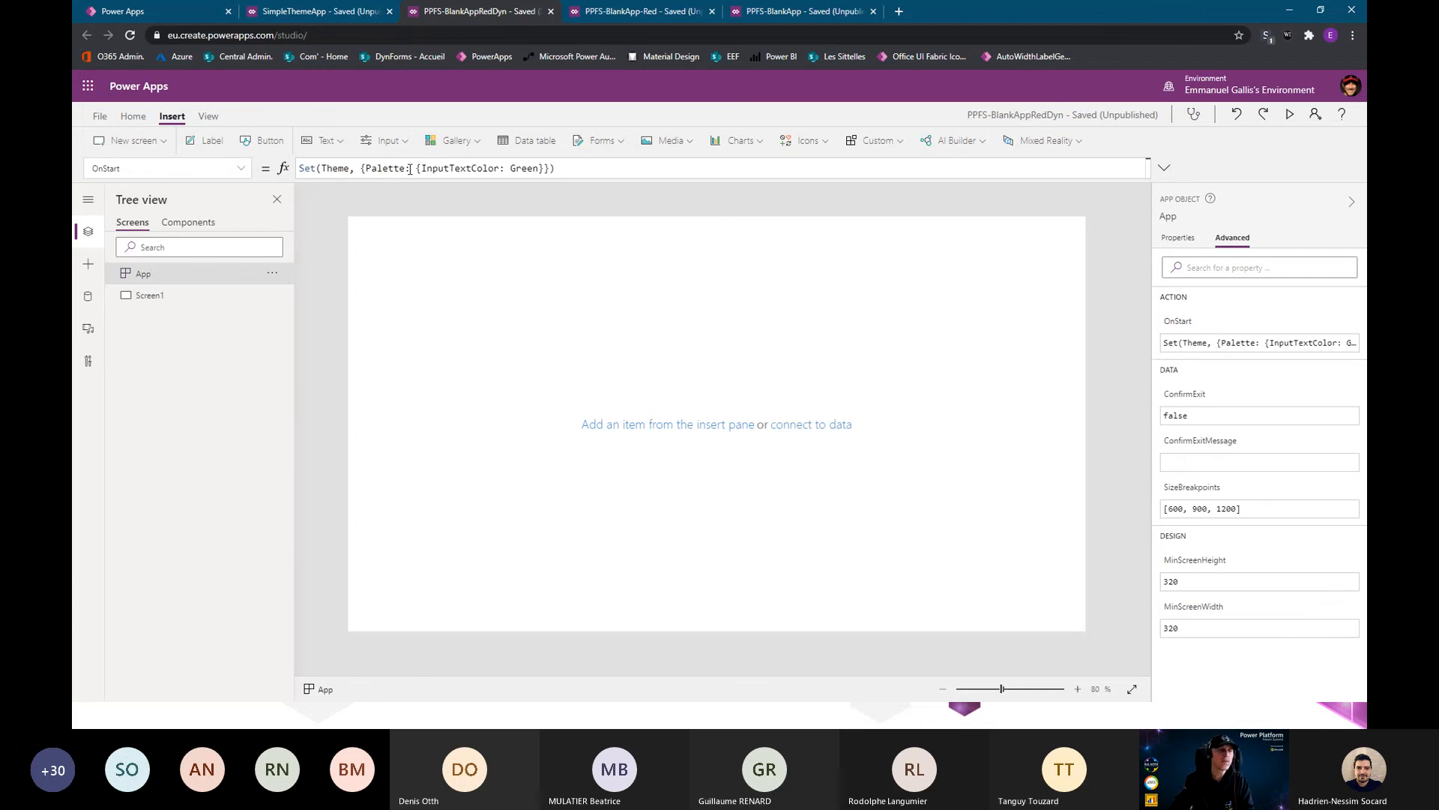
left_click(372, 223)
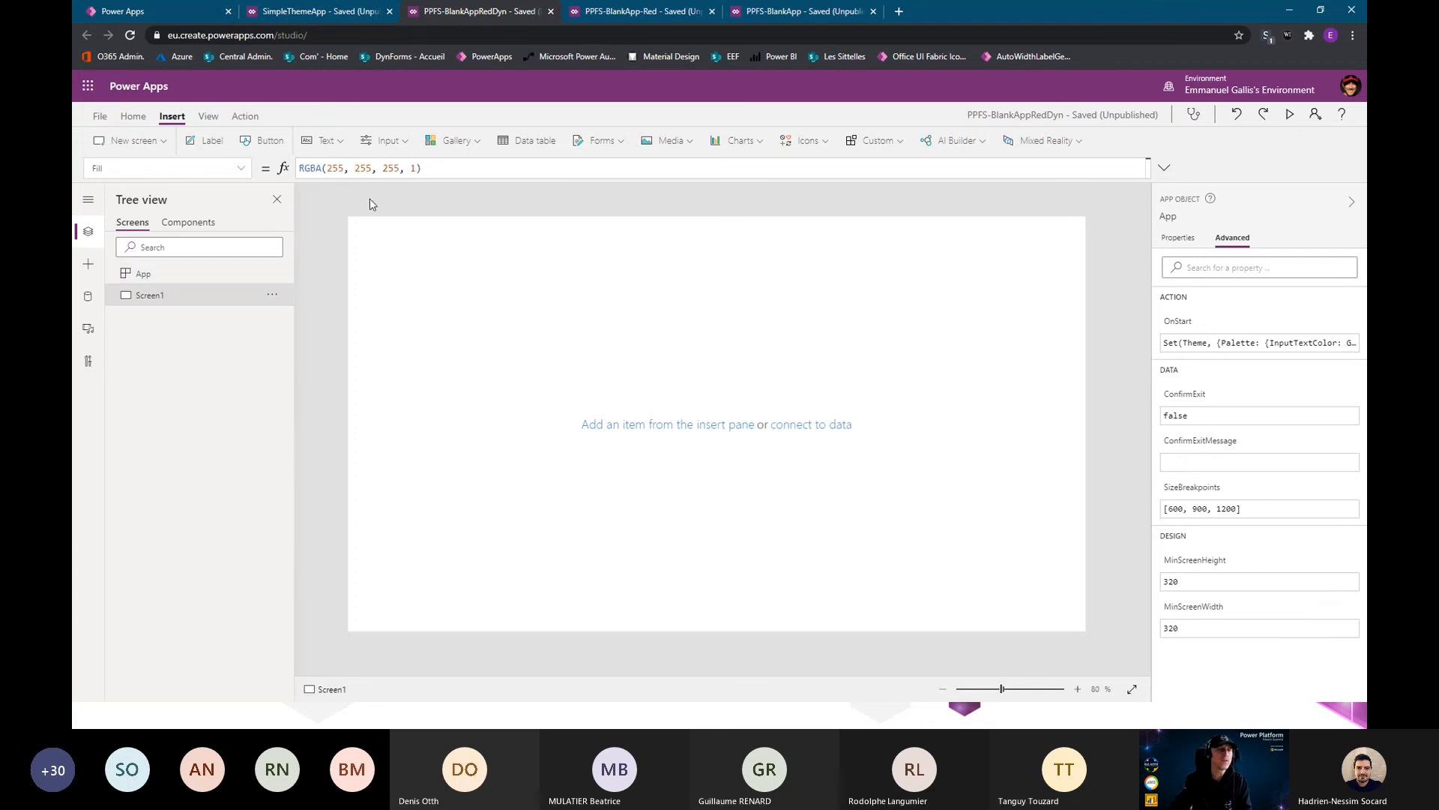
left_click(264, 141)
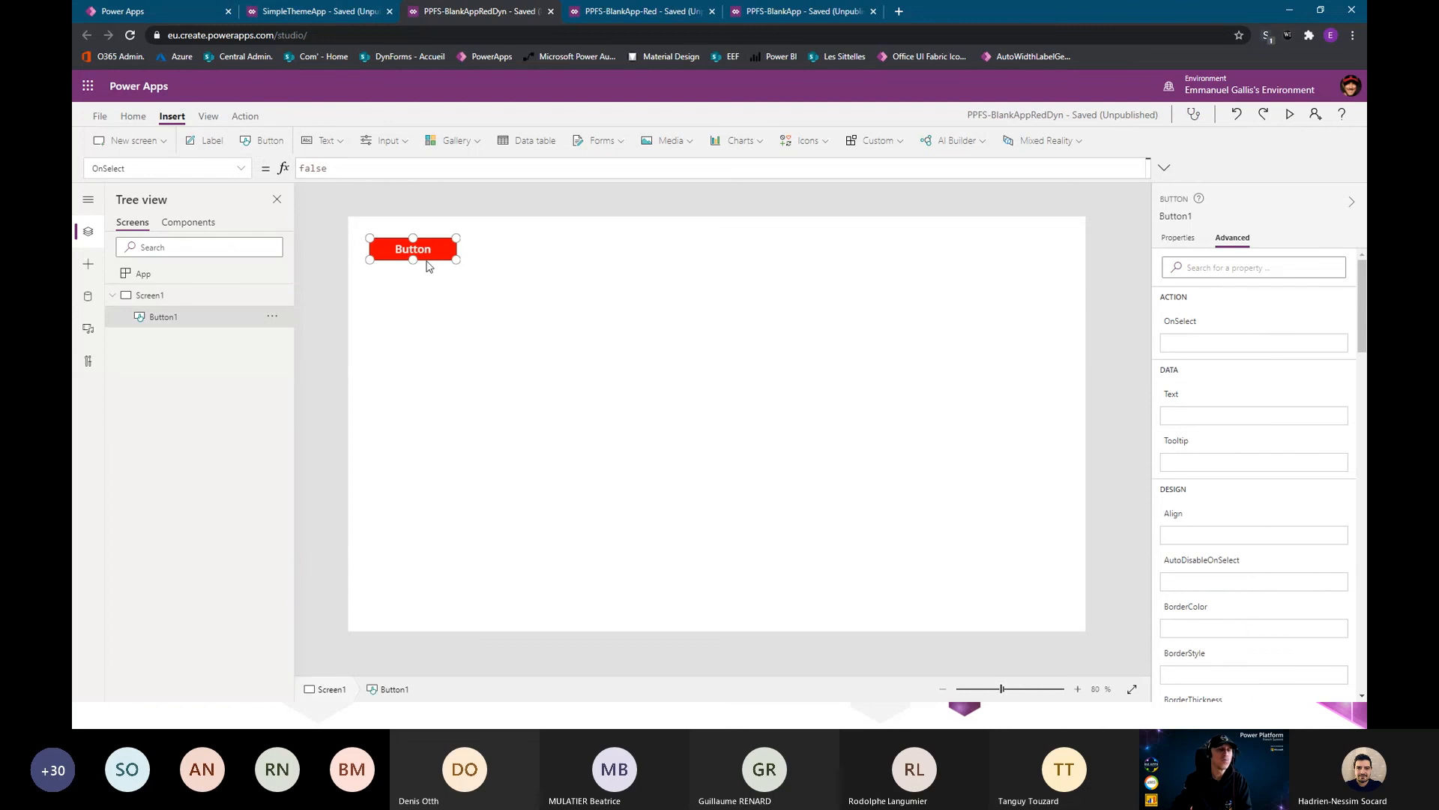
left_click_drag(427, 263, 473, 284)
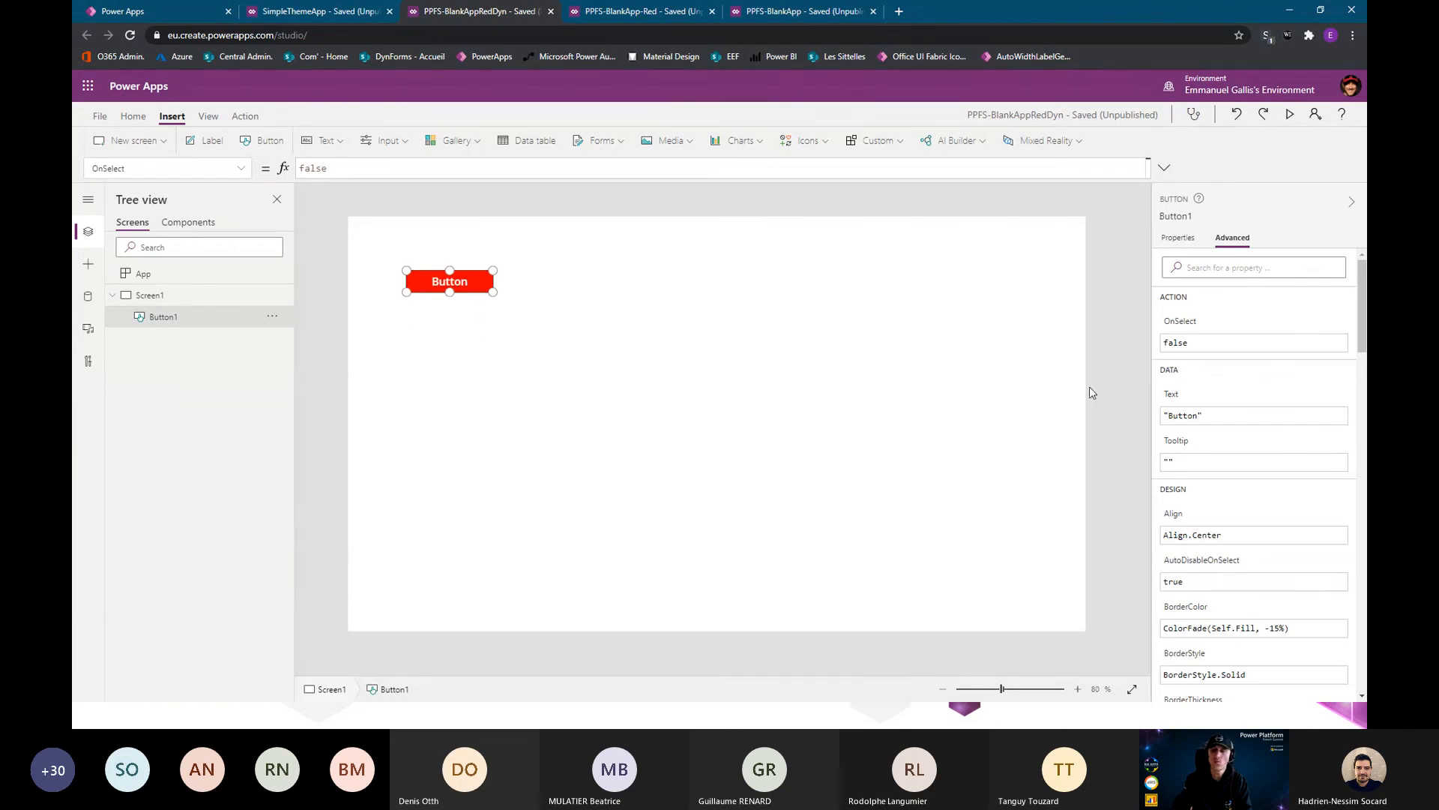
Examine the button's fill color choices and the App object's OnStart formula that defines the Theme palette
left_click(1179, 239)
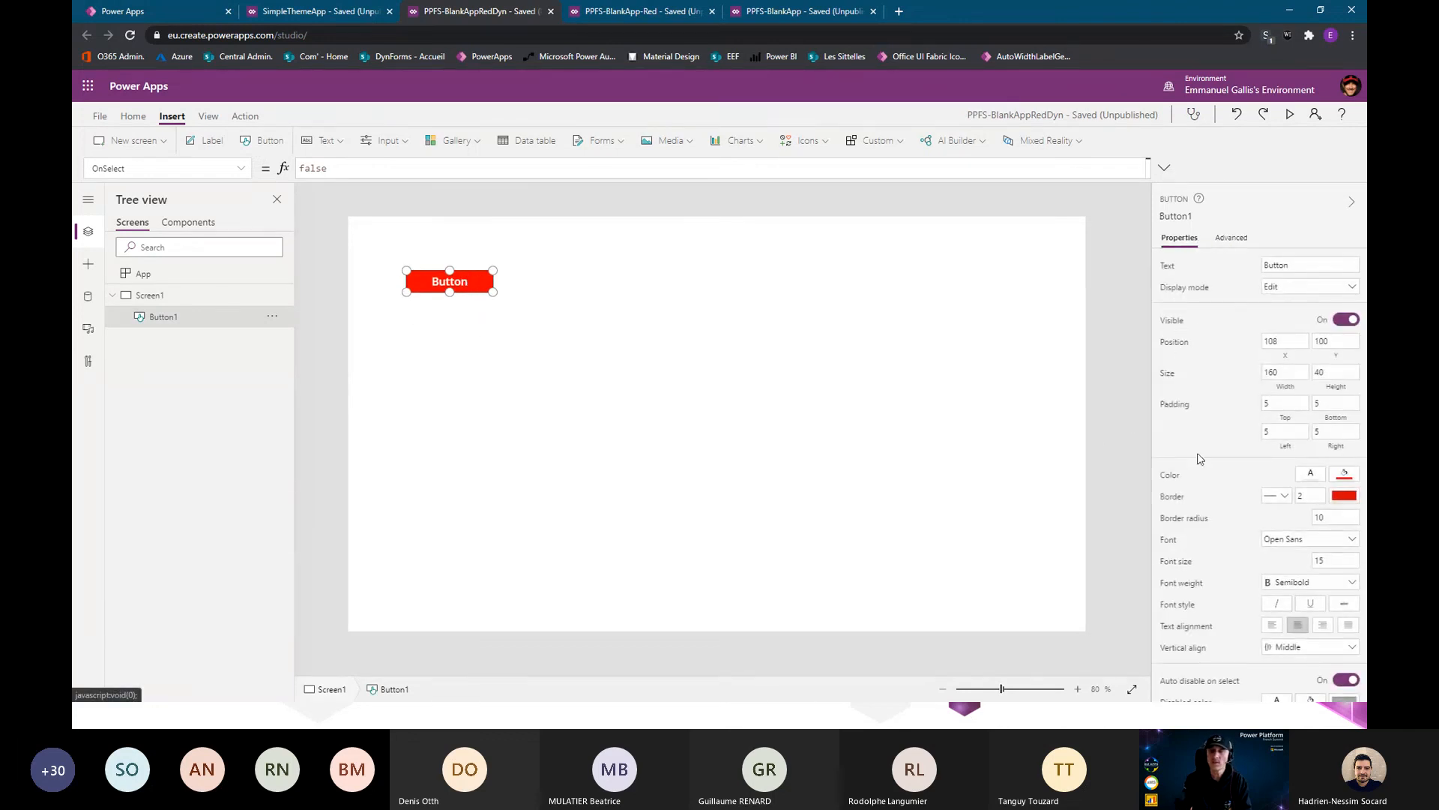
left_click(1345, 475)
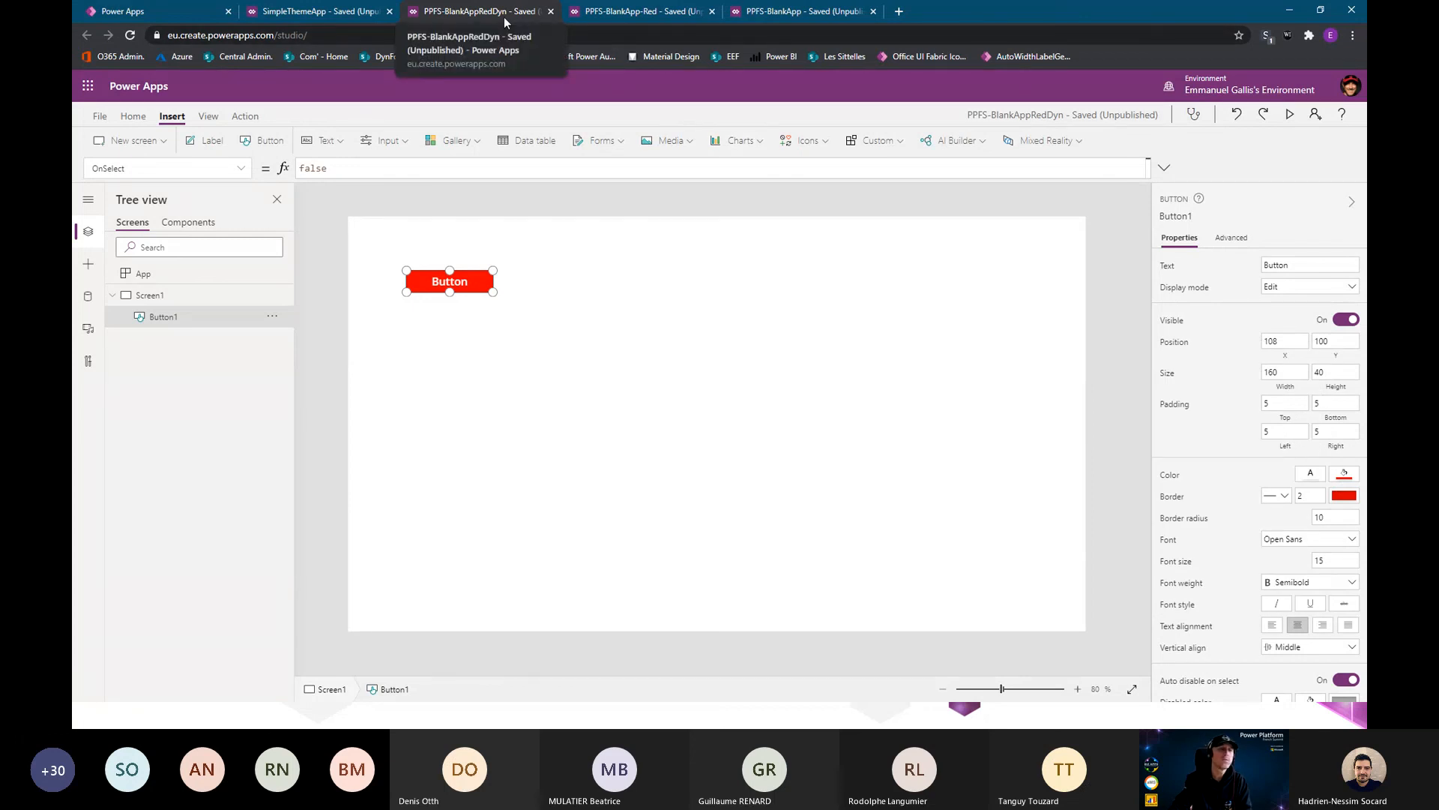
left_click(947, 470)
left_click(438, 280)
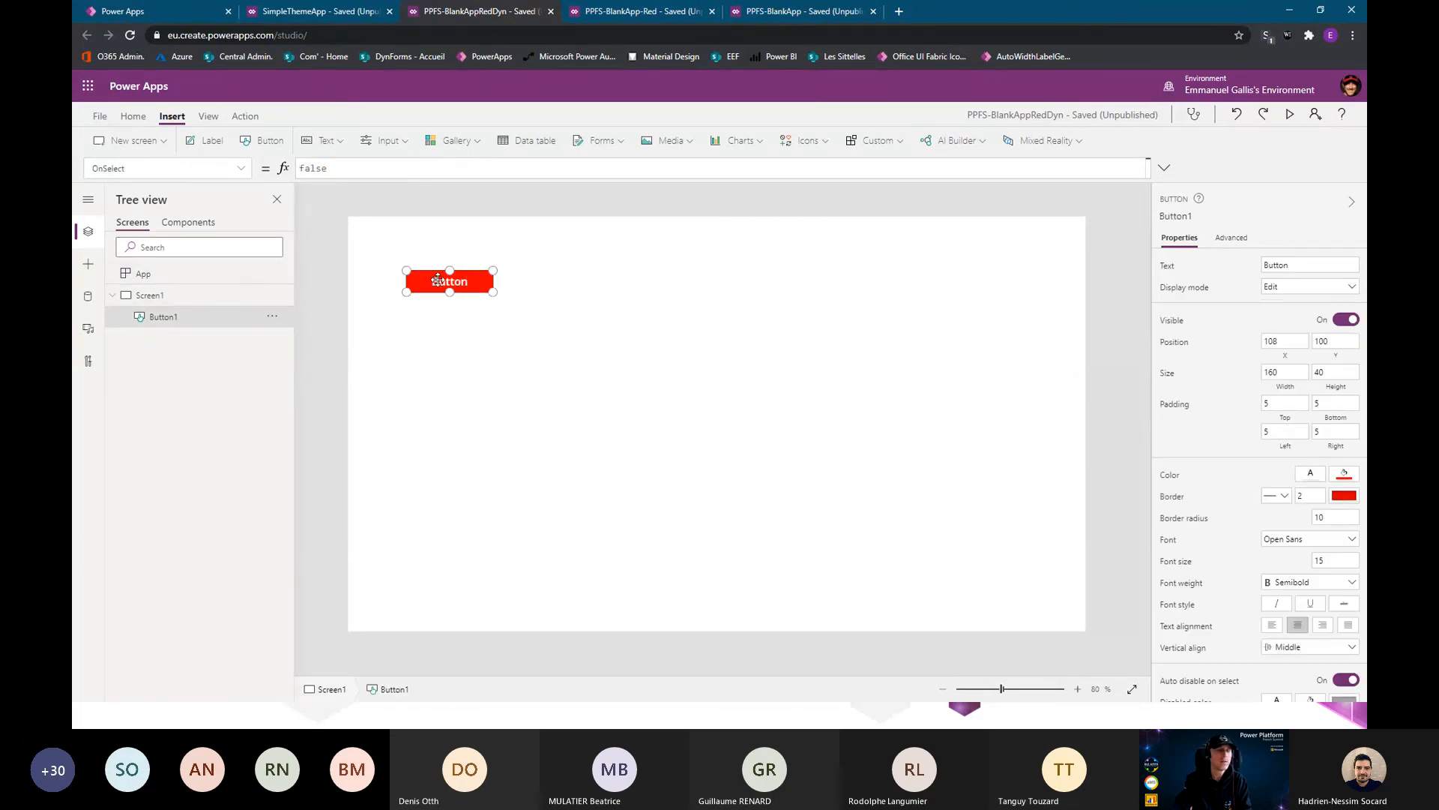
left_click(145, 275)
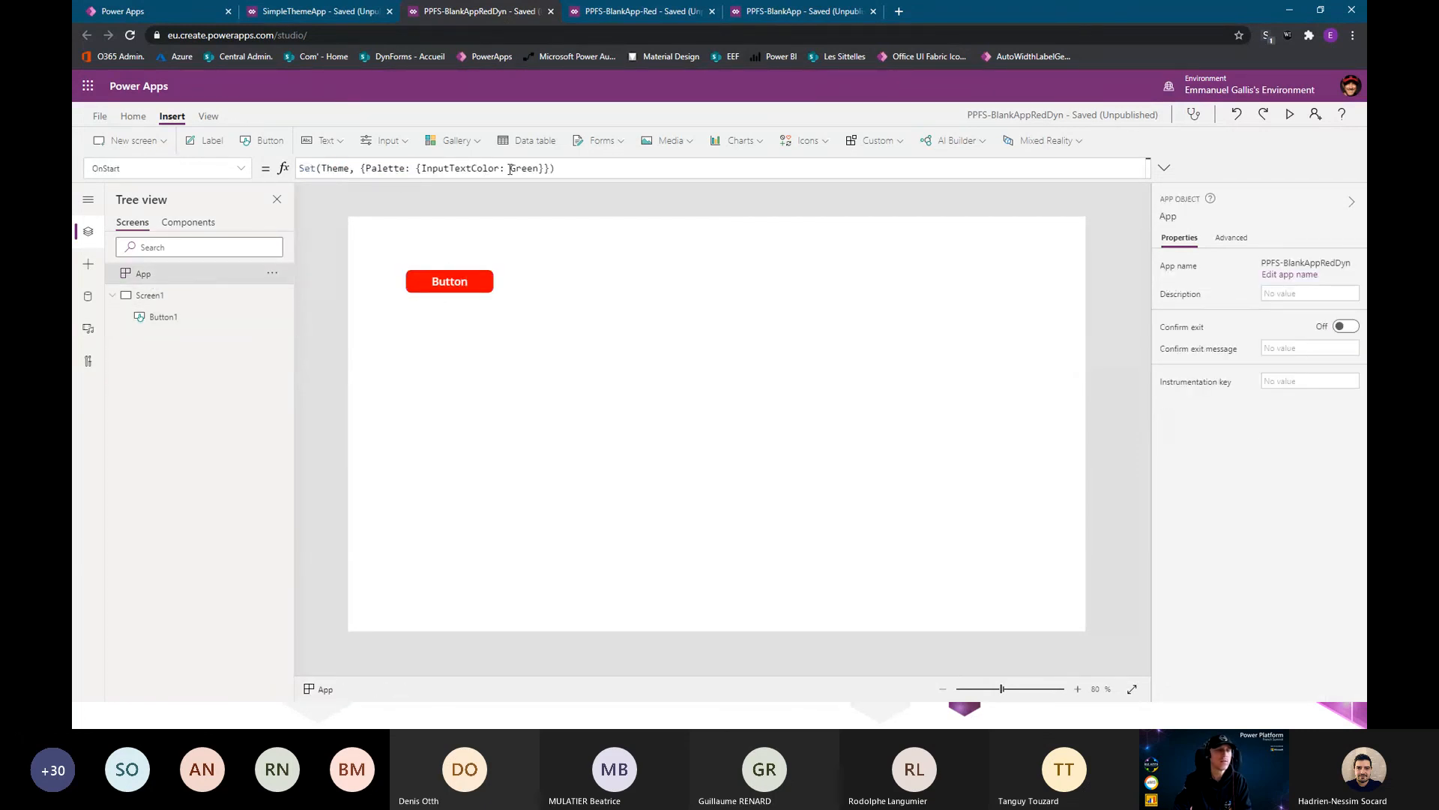
left_click(464, 280)
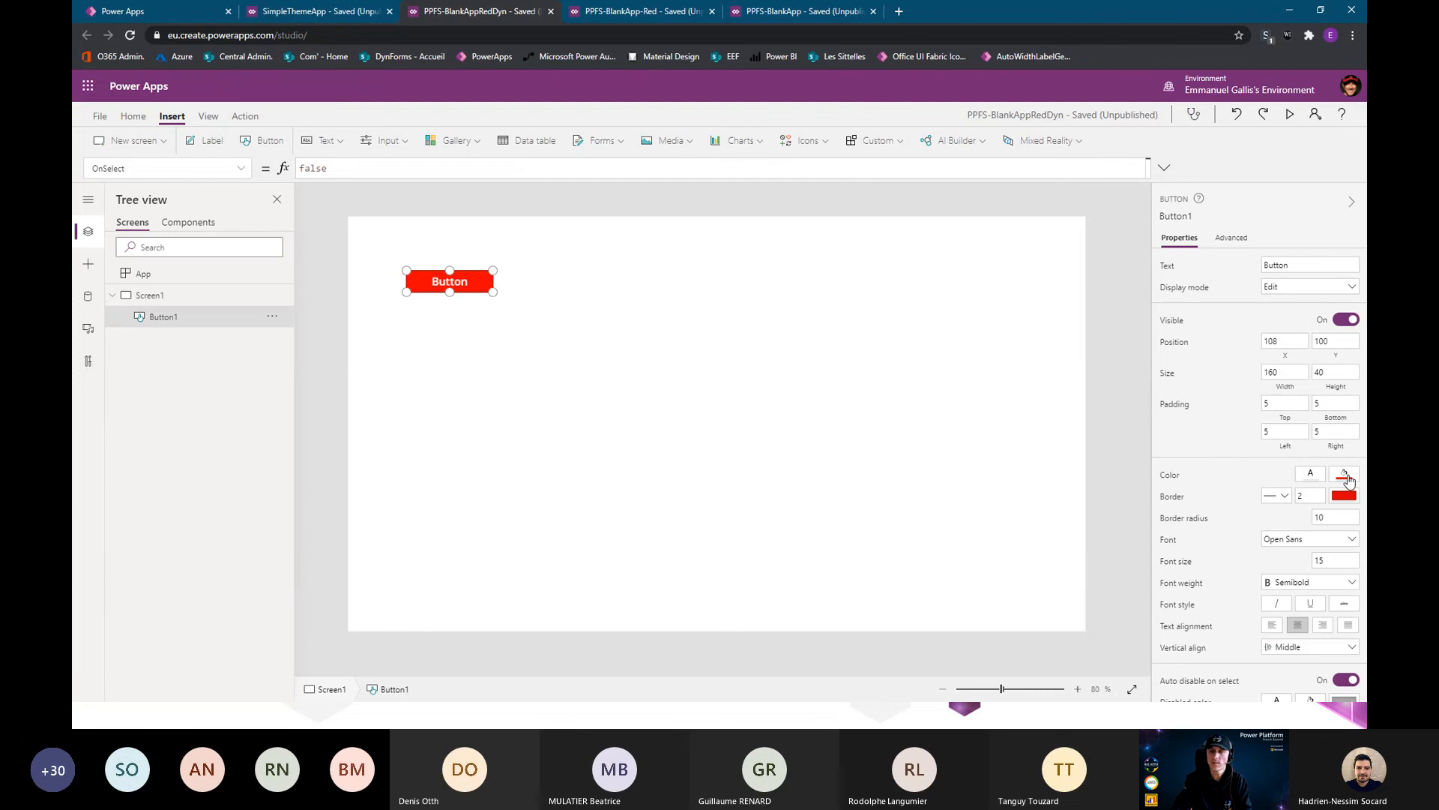
left_click(1347, 477)
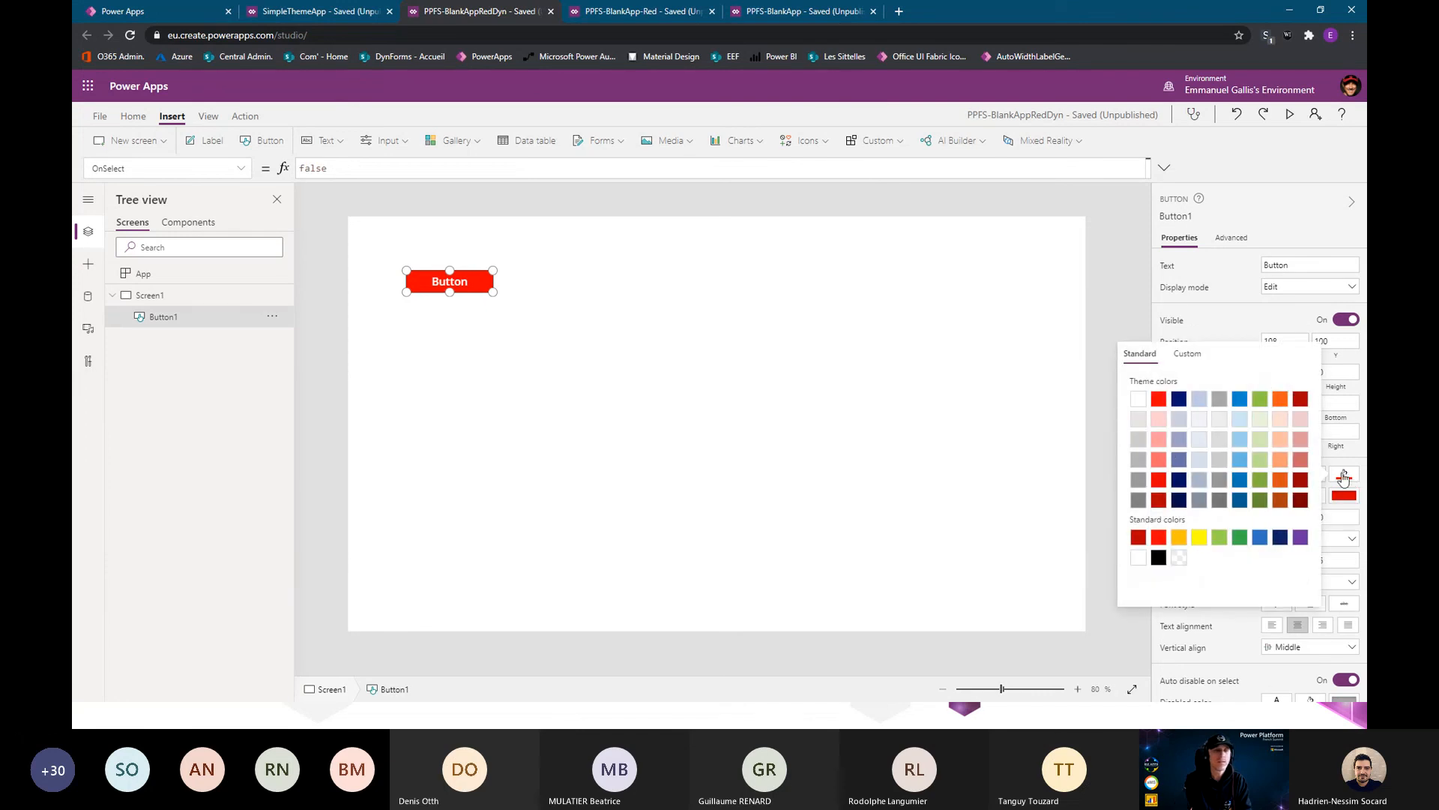
left_click(1239, 306)
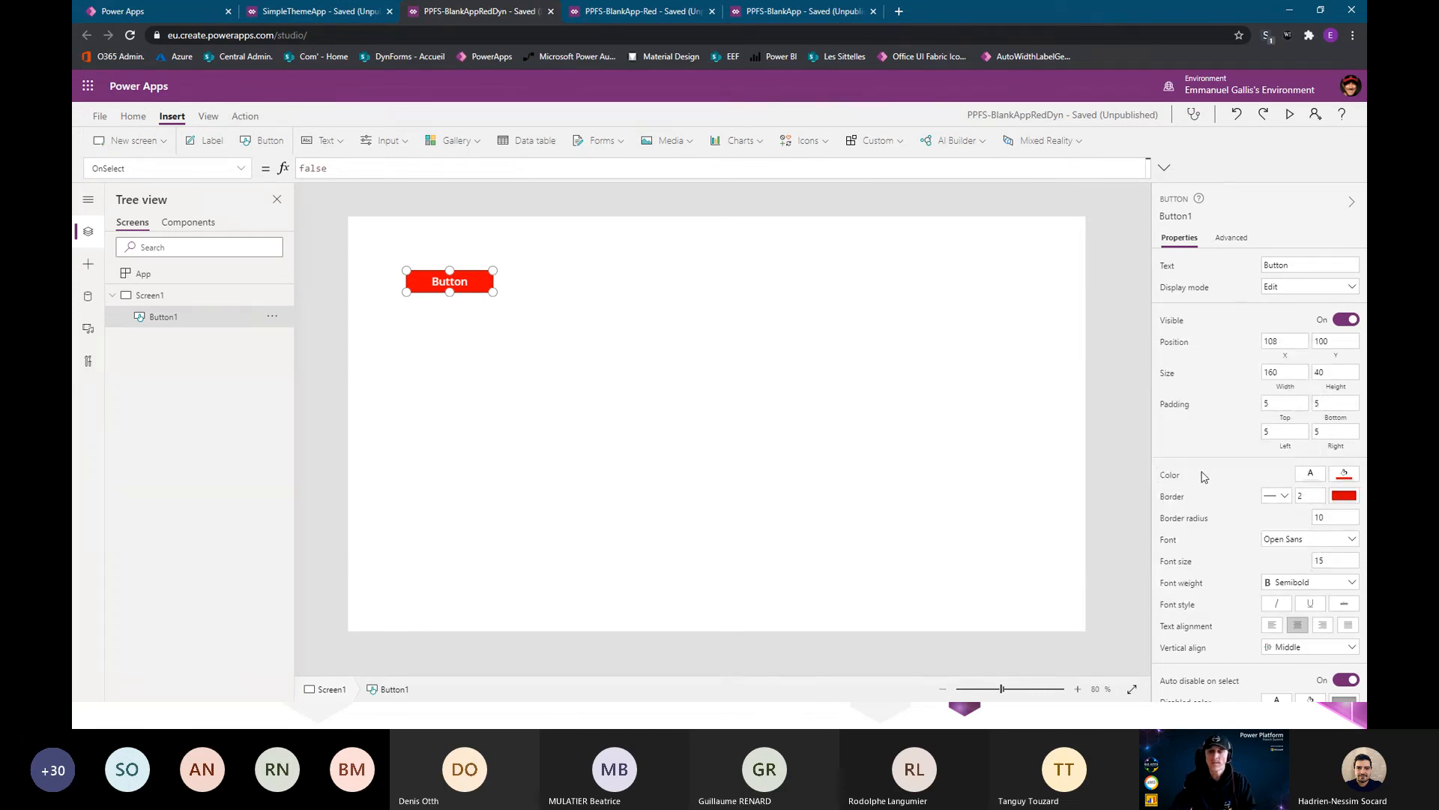
Insert a second button on Screen1 at X 386, Y 60, and briefly consult SimpleThemeApp for comparison
left_click(381, 201)
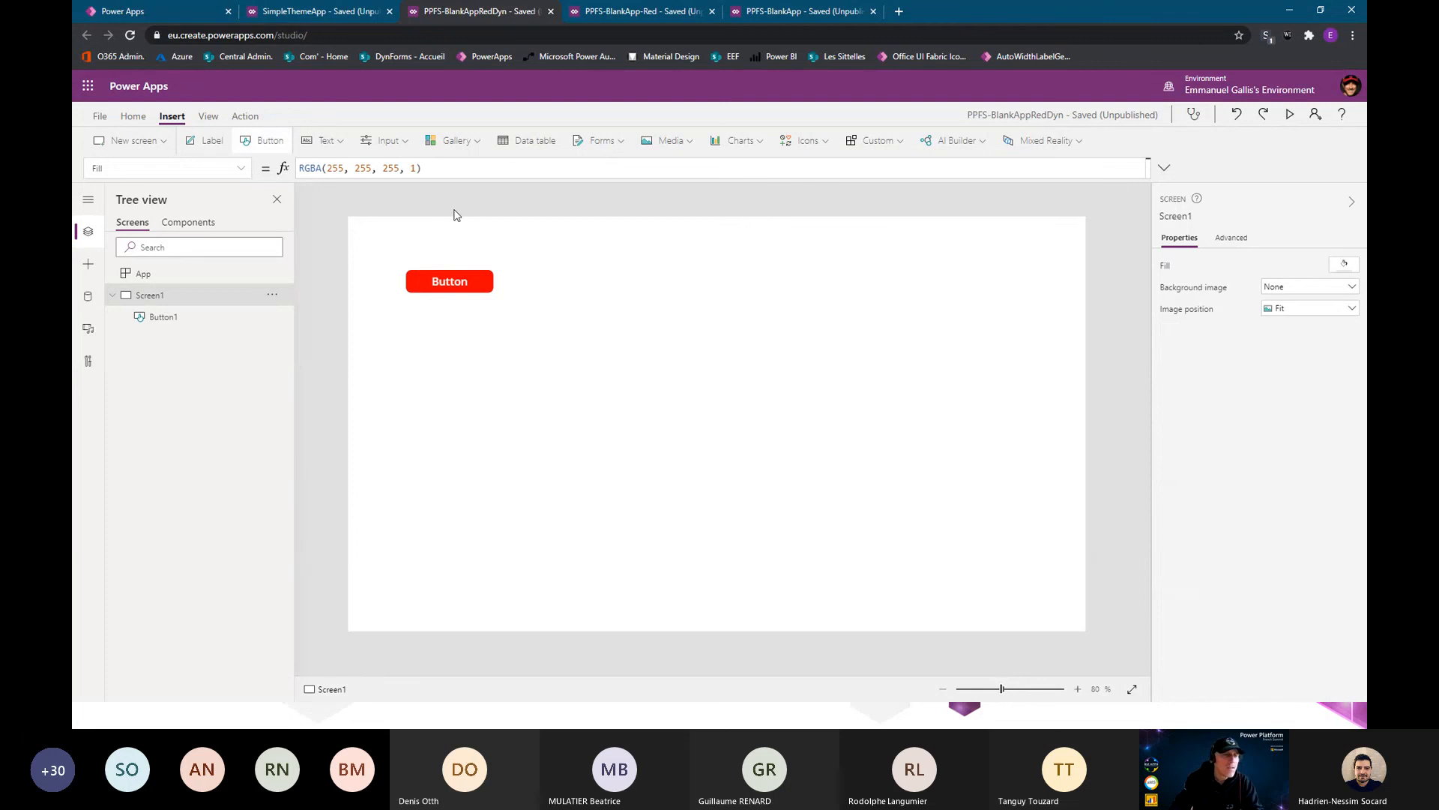
left_click_drag(431, 249, 617, 259)
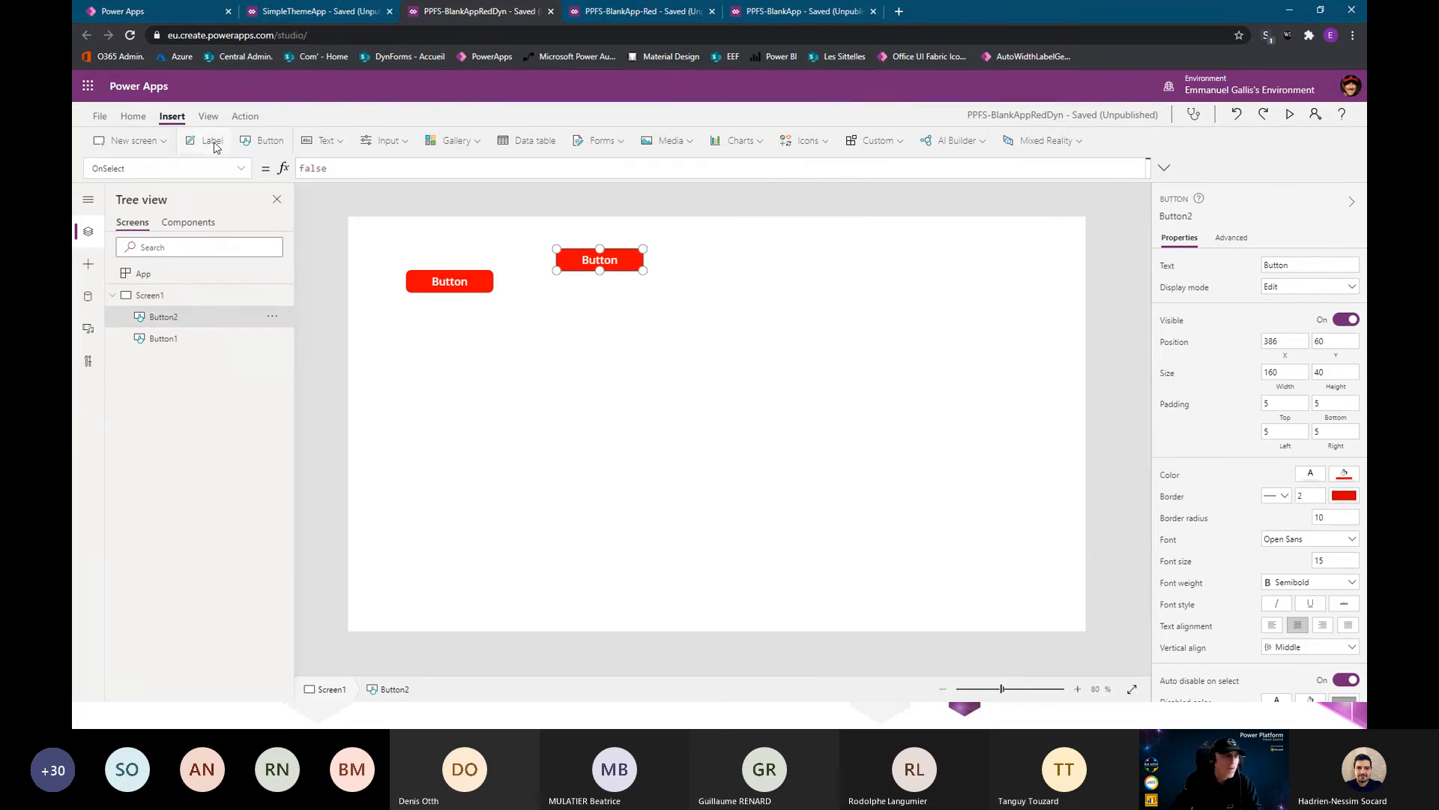
left_click(319, 13)
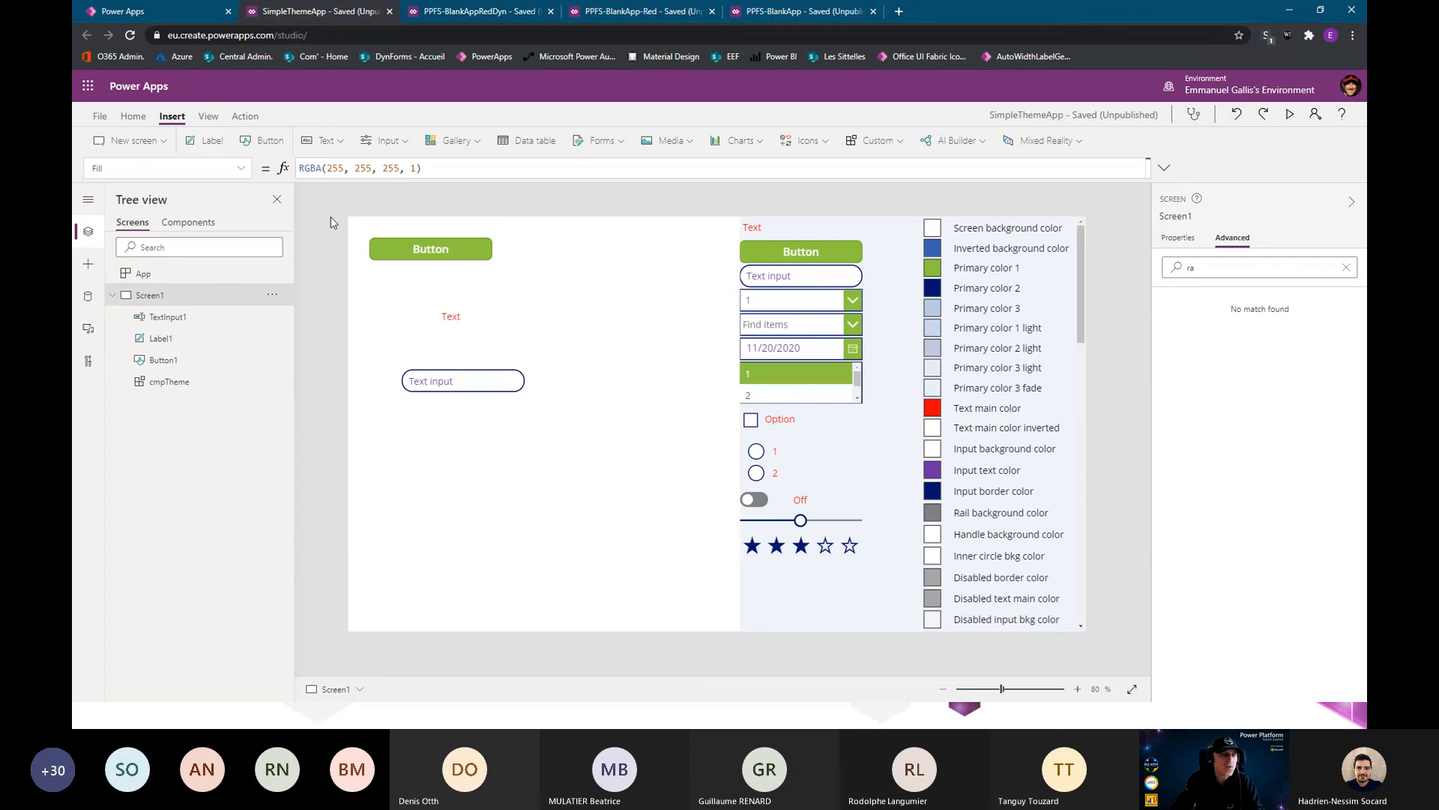
left_click(427, 18)
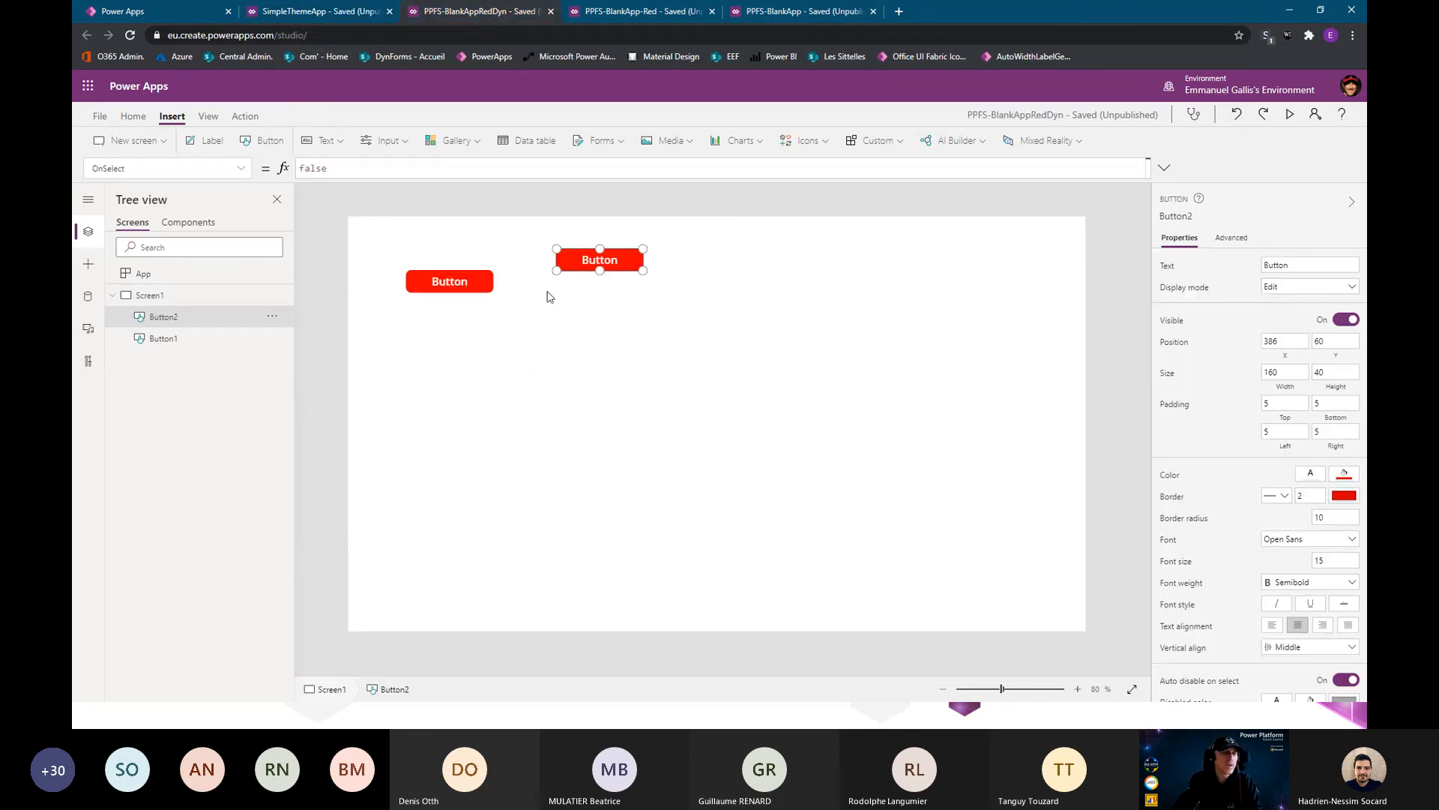
Try to replace the second button's Fill formula with a Theme.Palette. reference
left_click(1188, 479)
left_click(238, 169)
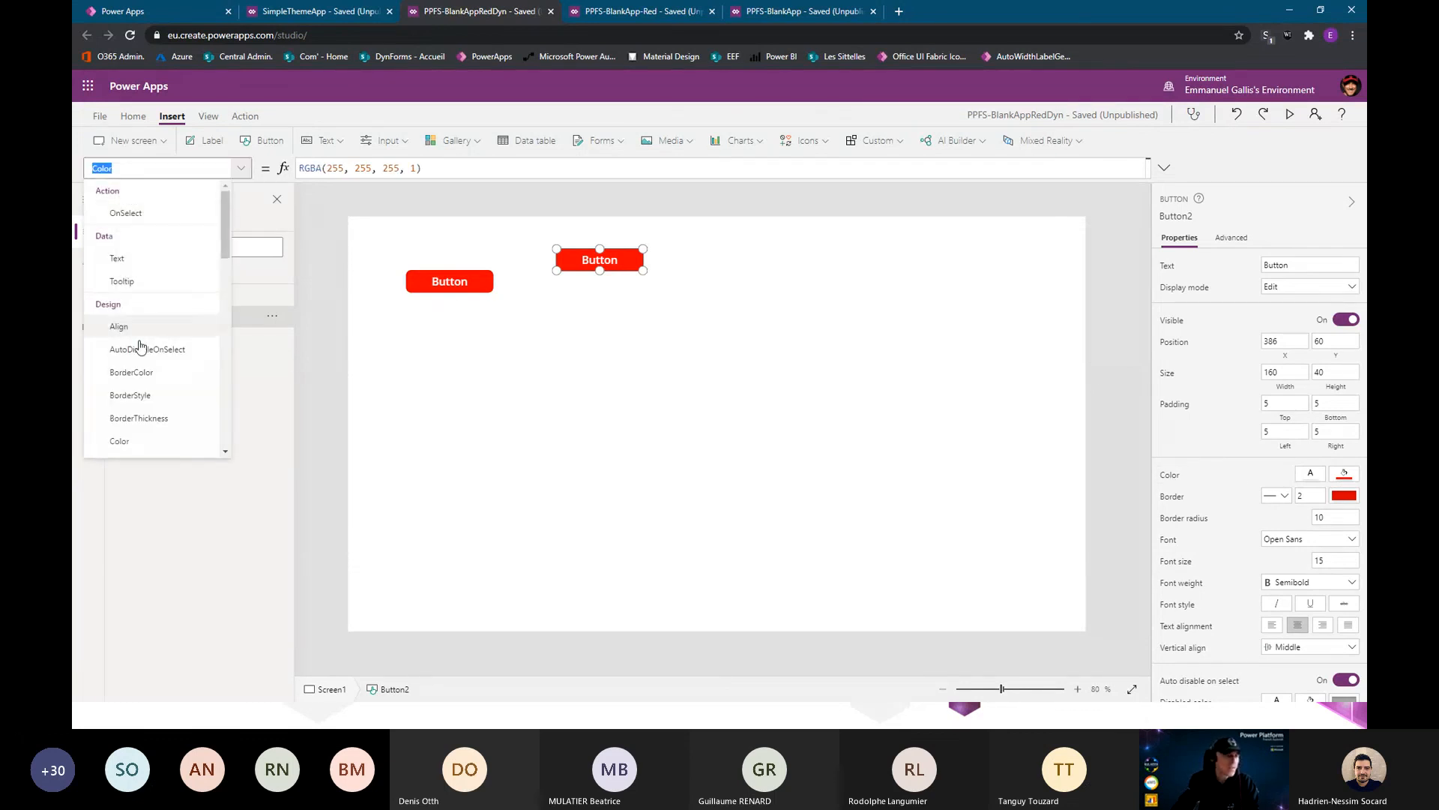
scroll(129, 315, "down", 5)
left_click(115, 285)
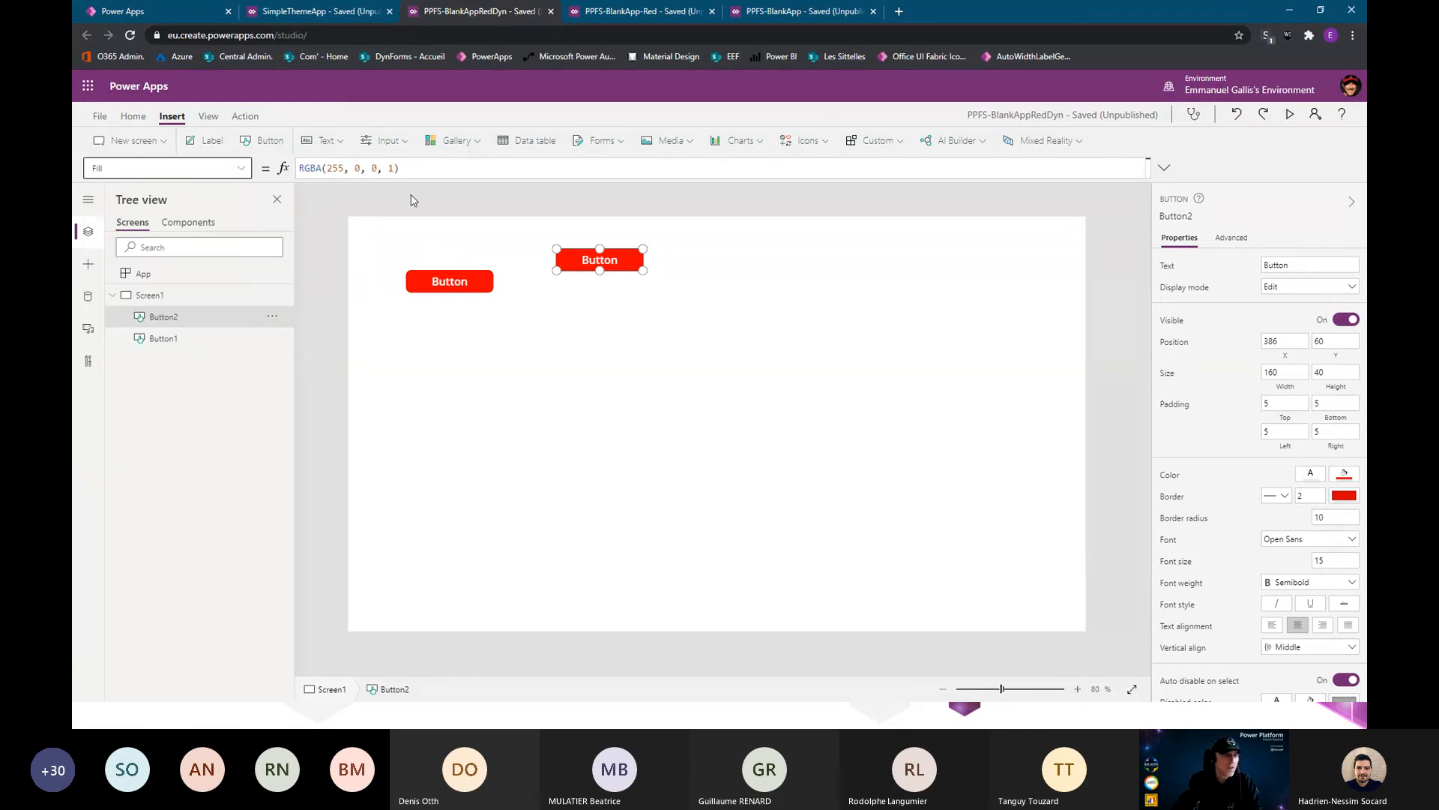
left_click(414, 168)
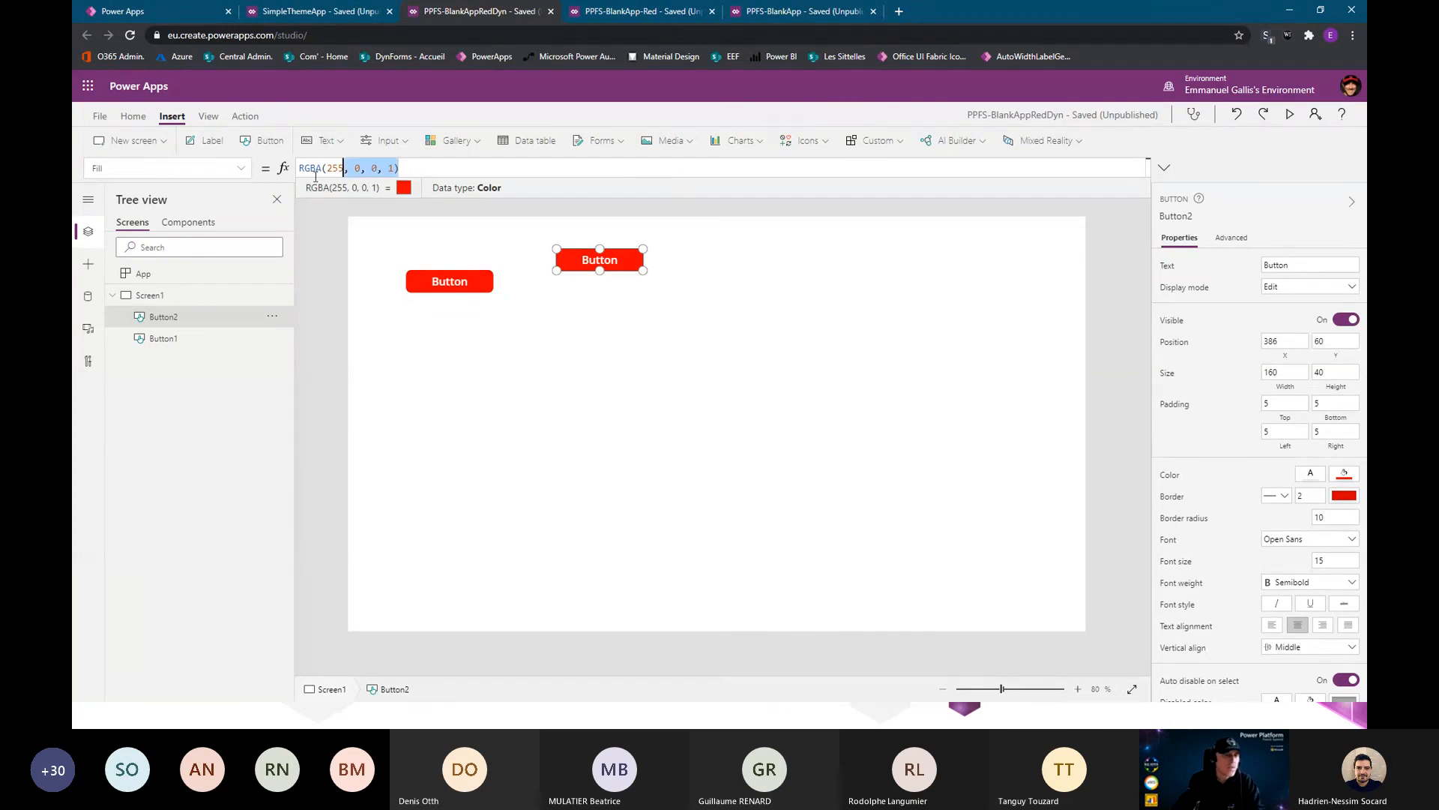
key("ctrl+a")
type("Them")
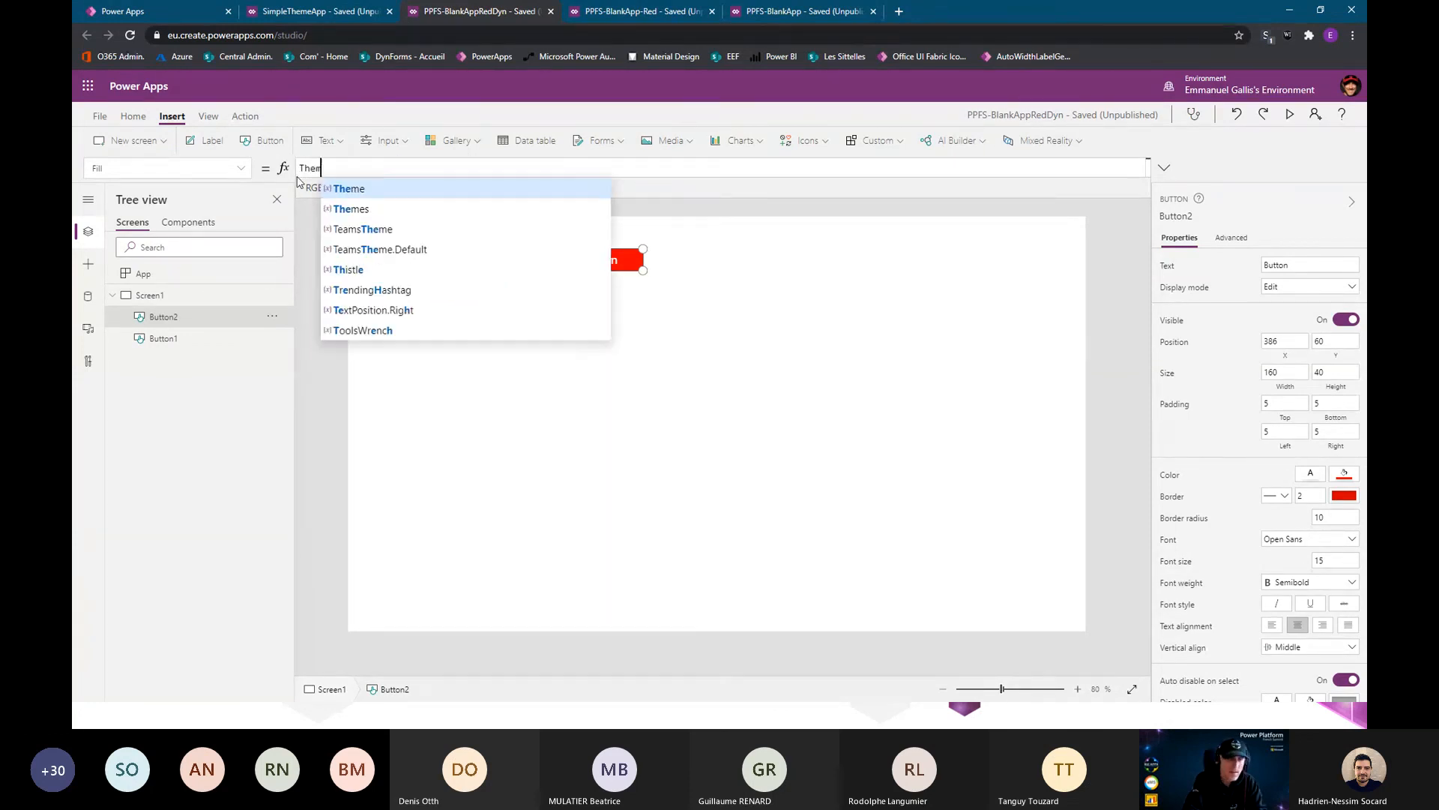
type("e.Palette.")
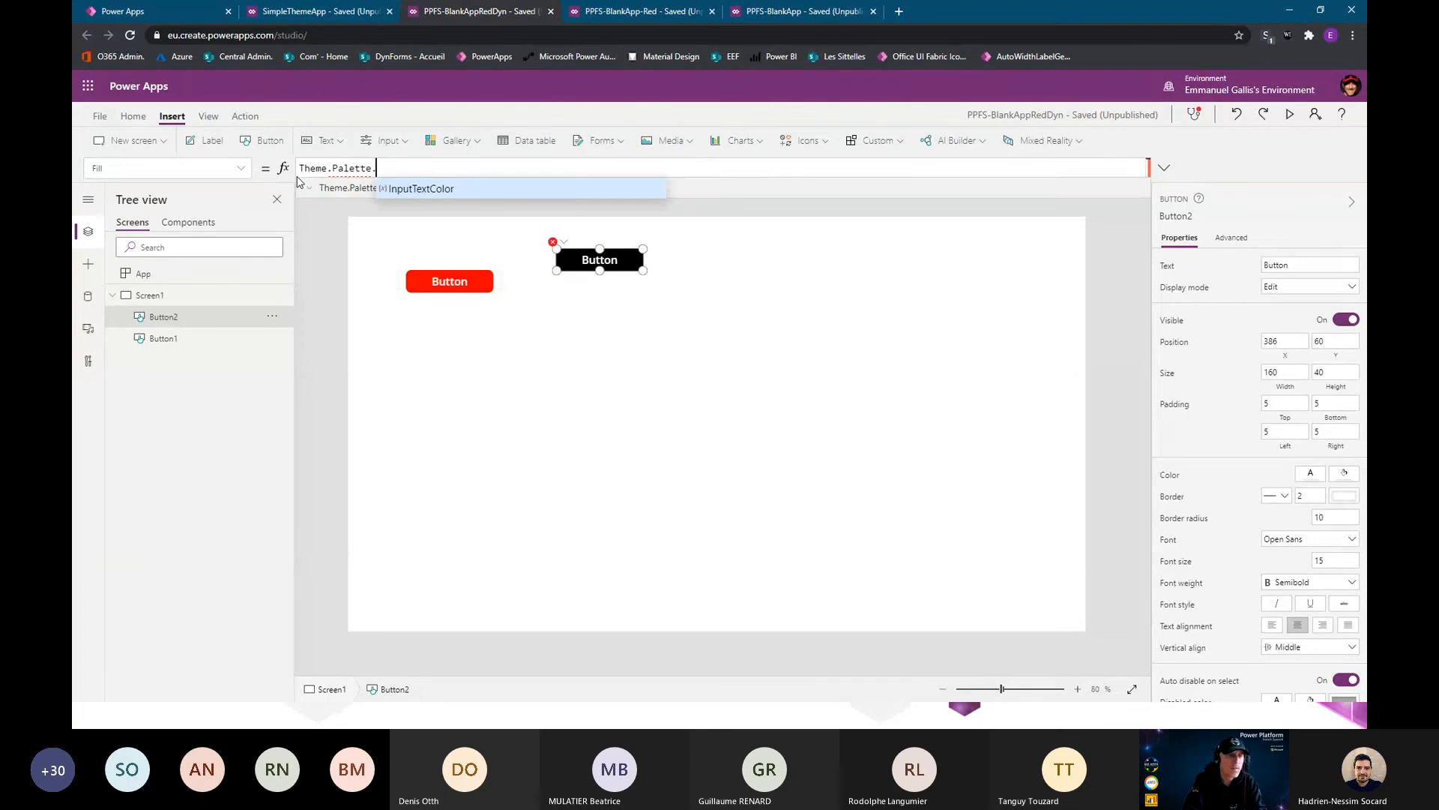
key("Escape")
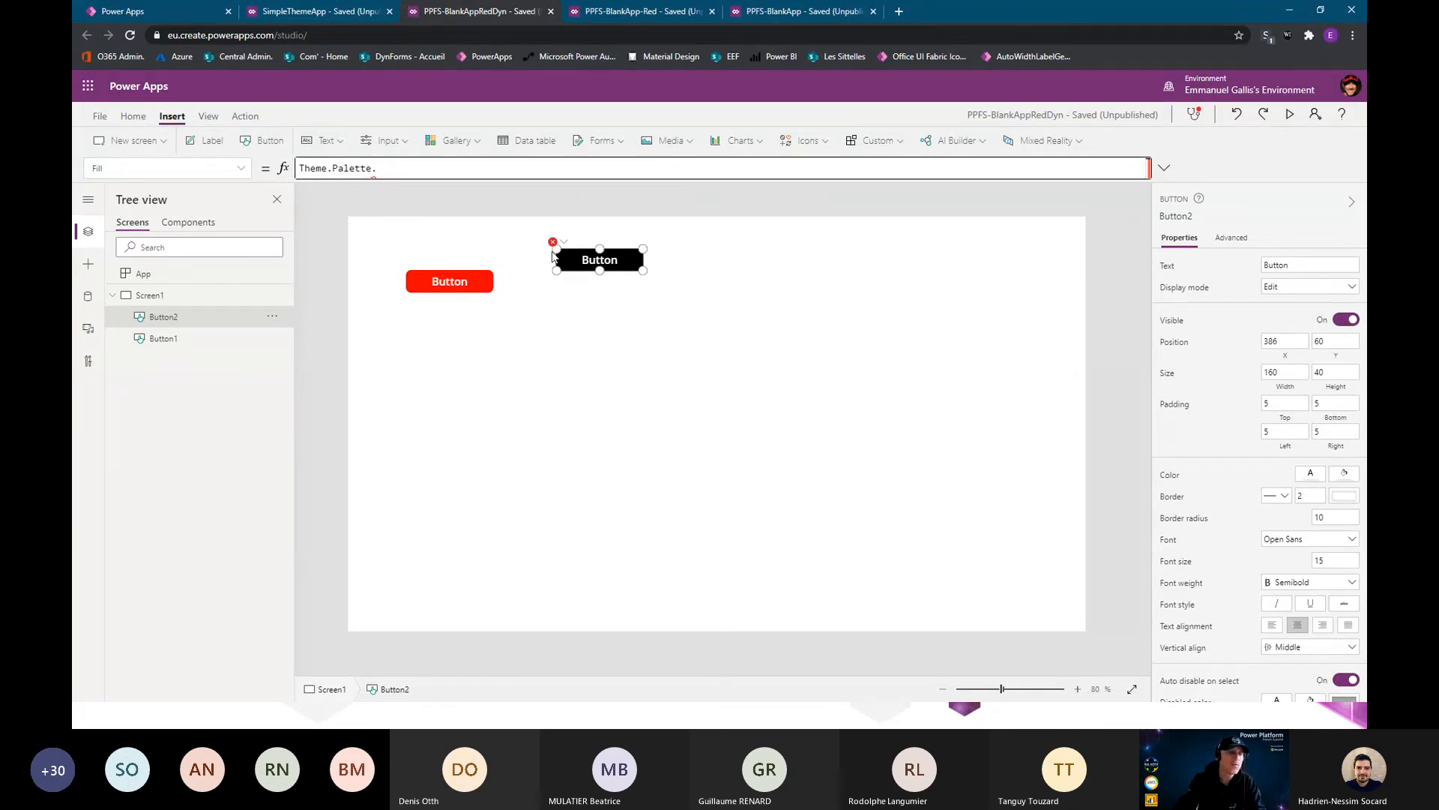
Delete both buttons from Screen1
left_click(603, 259)
key("Delete")
left_click(450, 279)
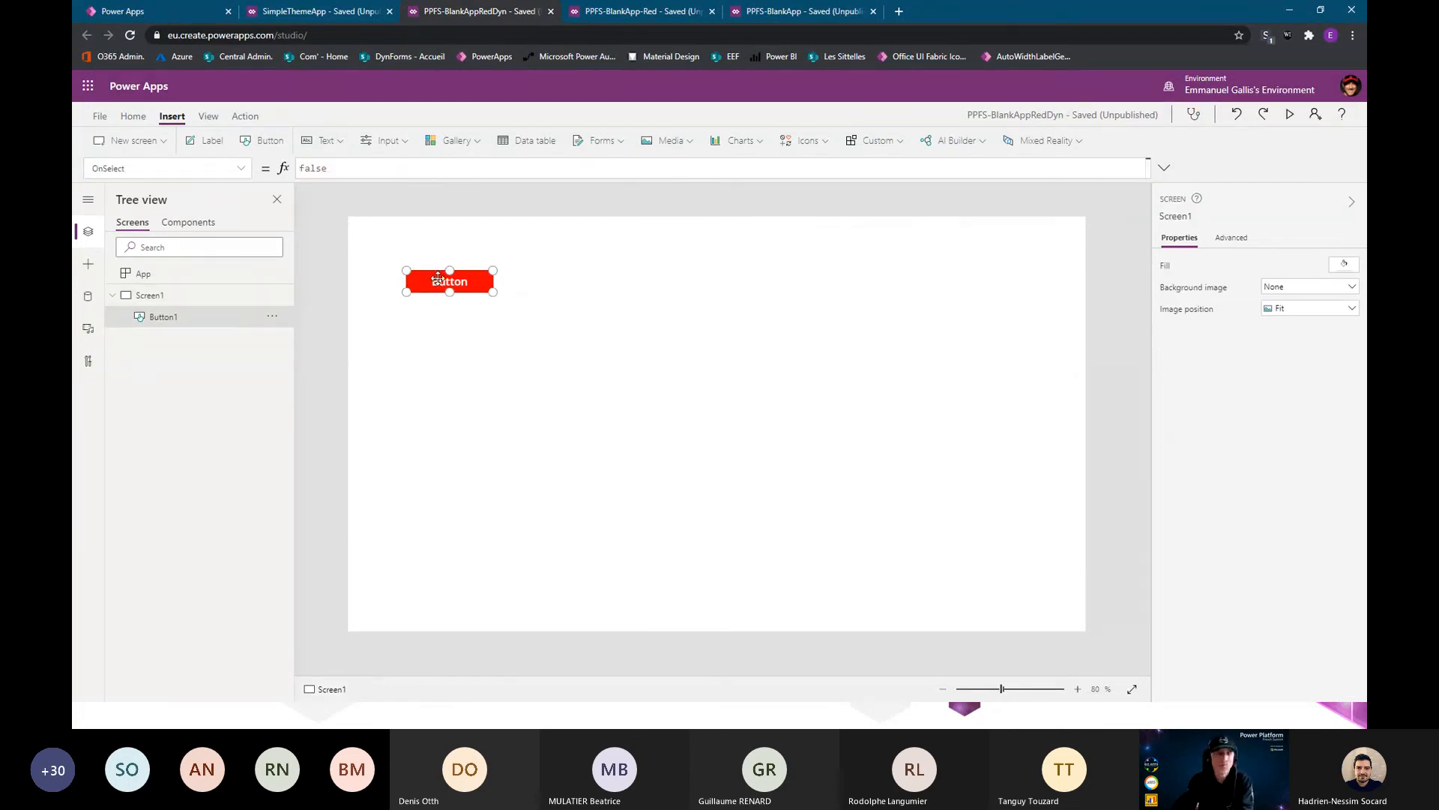
key("Delete")
Insert a text input on Screen1 at X 136, Y 136, and check the formula behind its text color
left_click(409, 142)
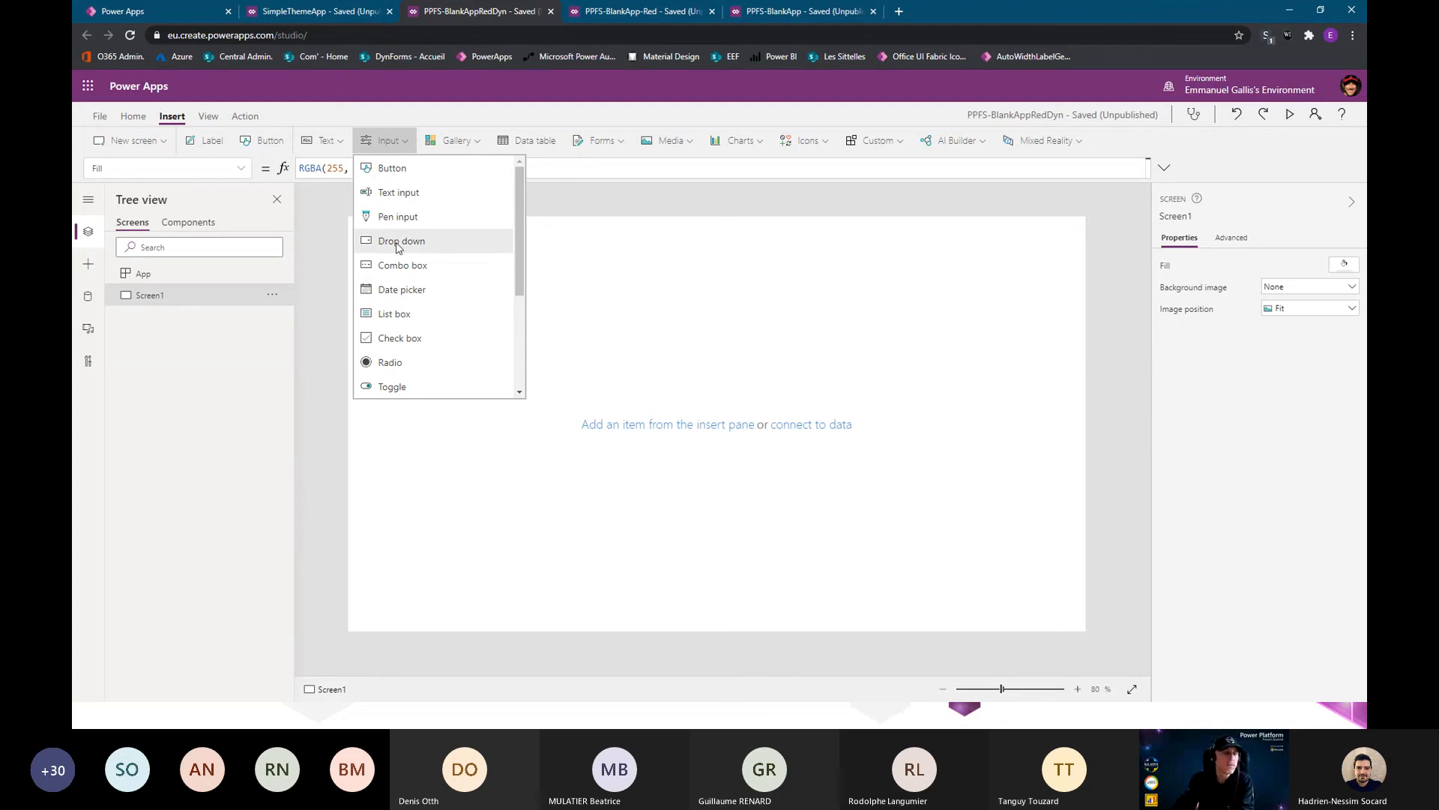
left_click(398, 192)
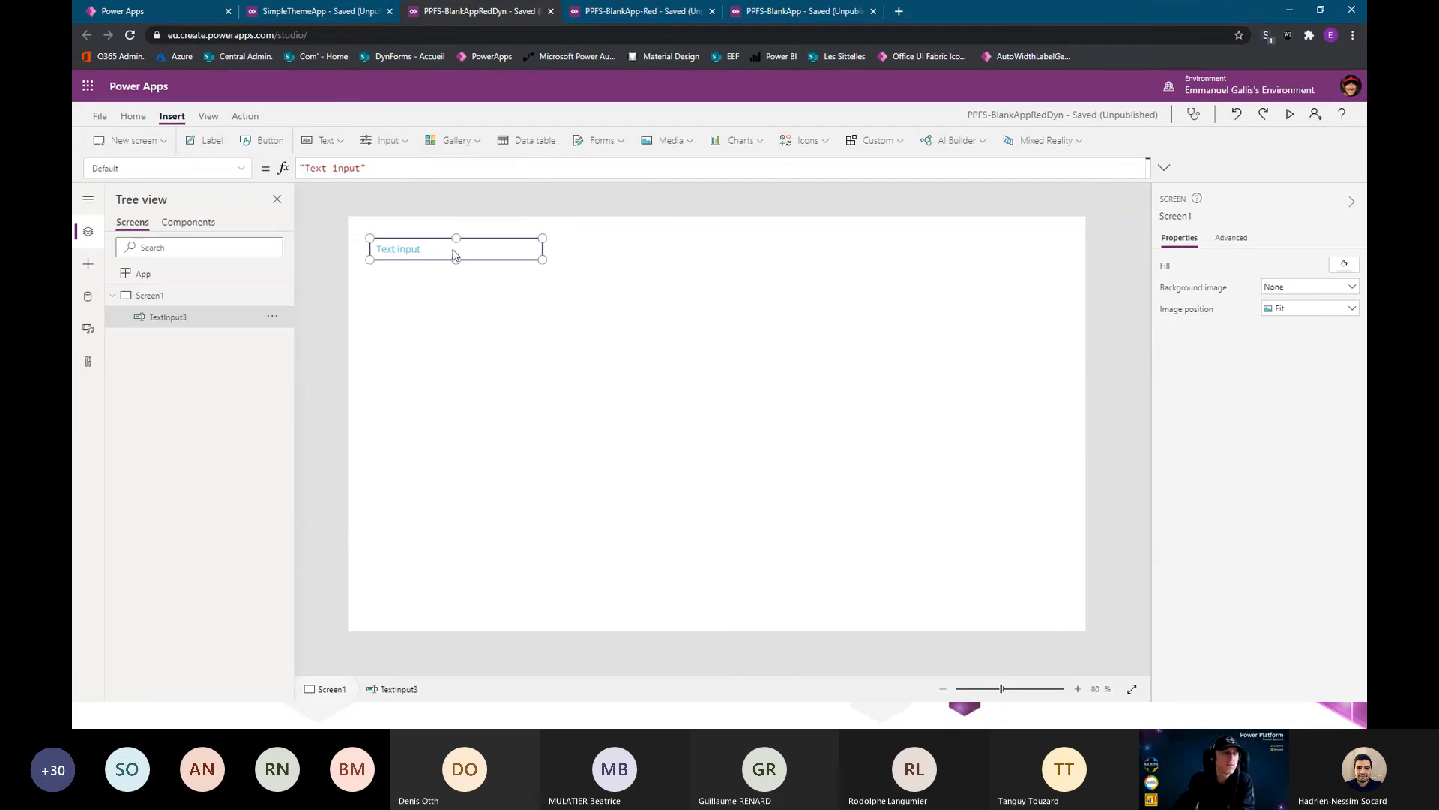
left_click_drag(434, 248, 483, 301)
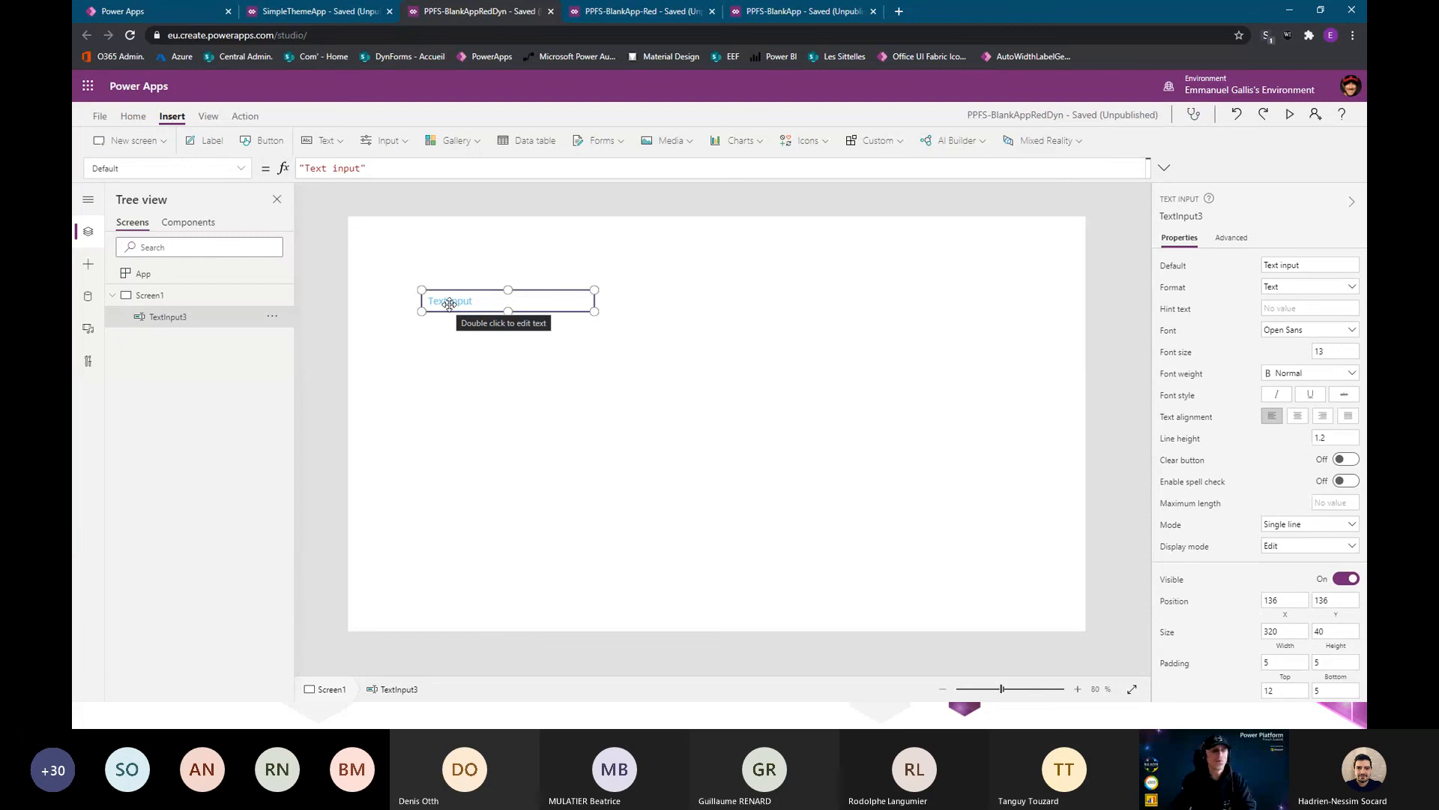
scroll(1213, 612, "down", 3)
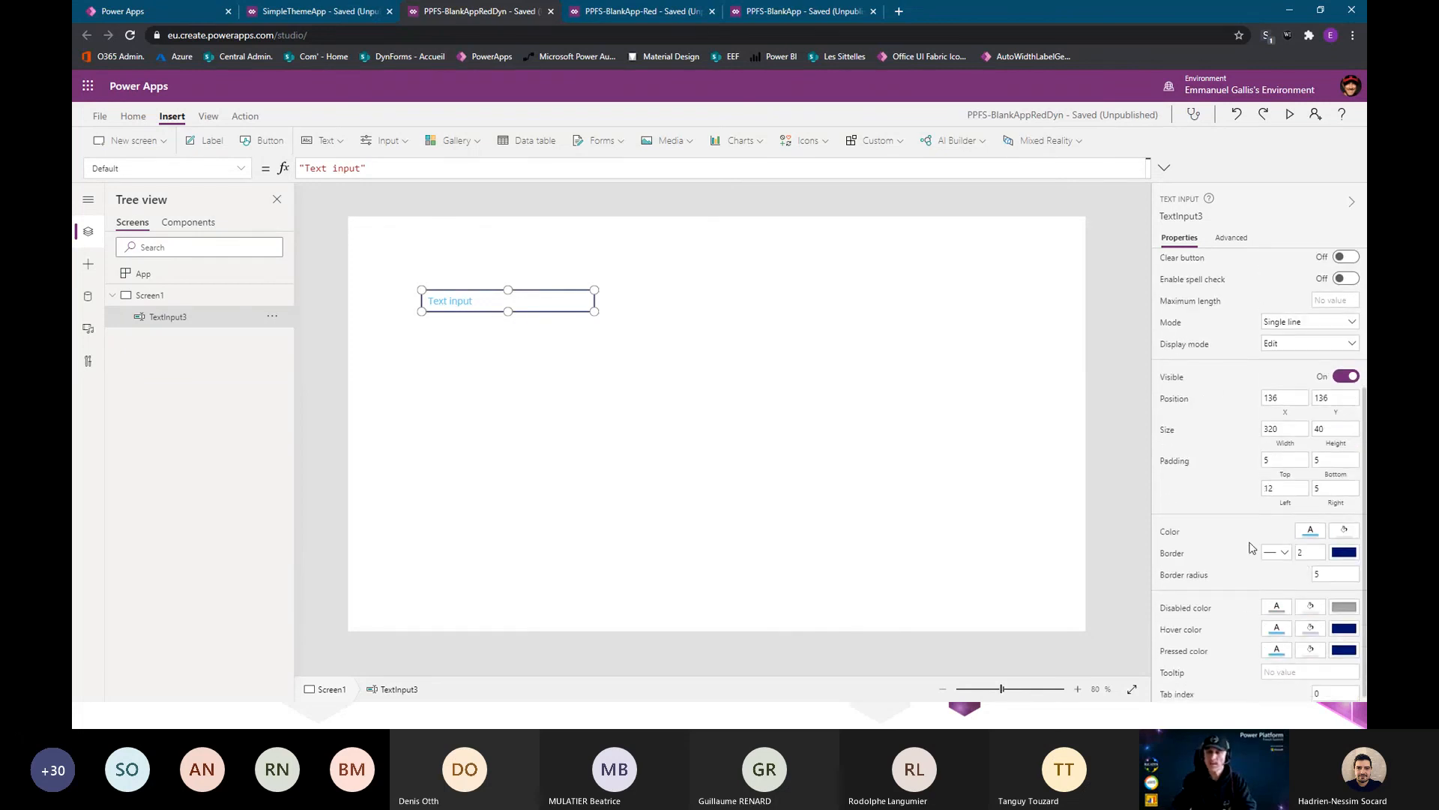
left_click(1310, 533)
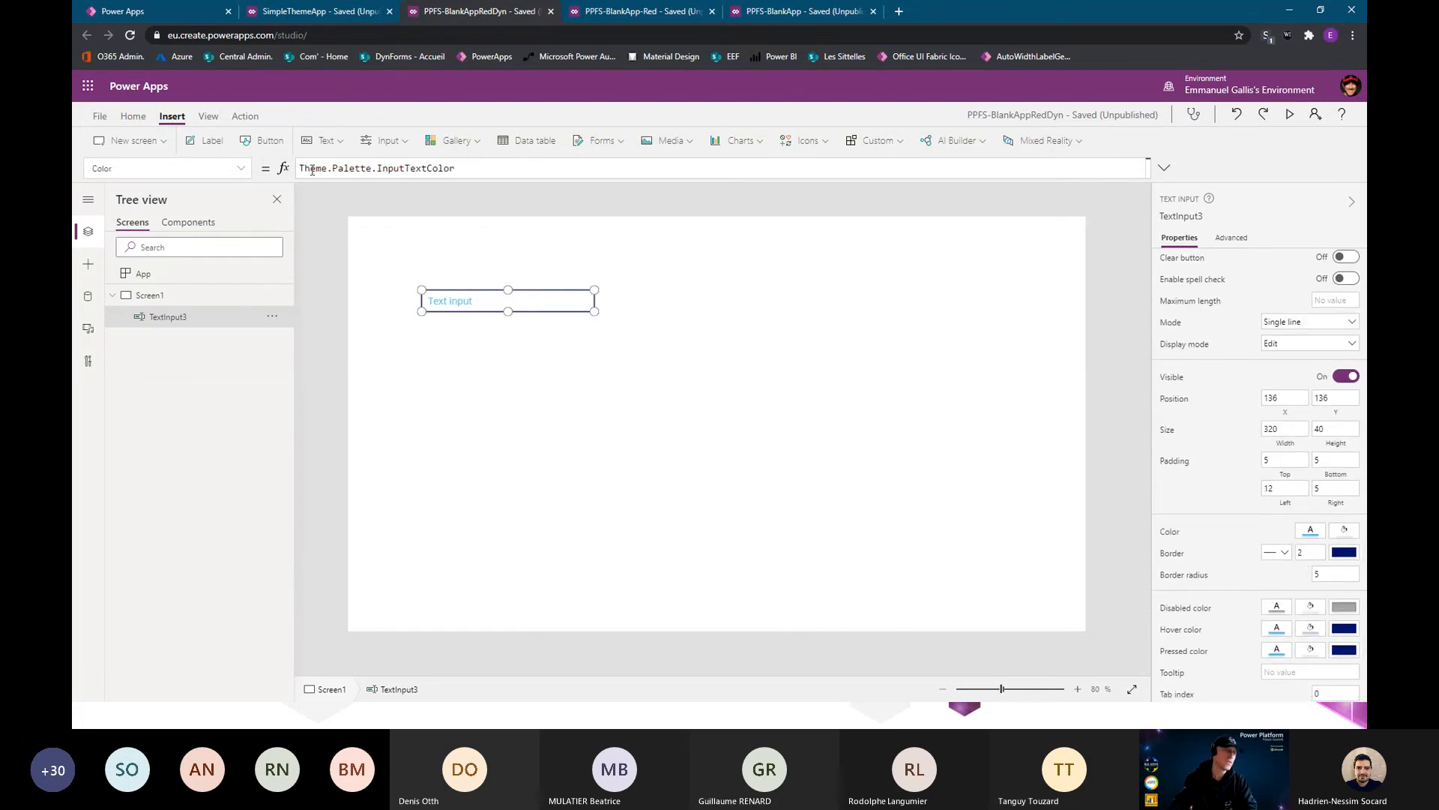
left_click(694, 327)
Create a new component with a text input in it, and compare that input with the one on Screen1
left_click(189, 223)
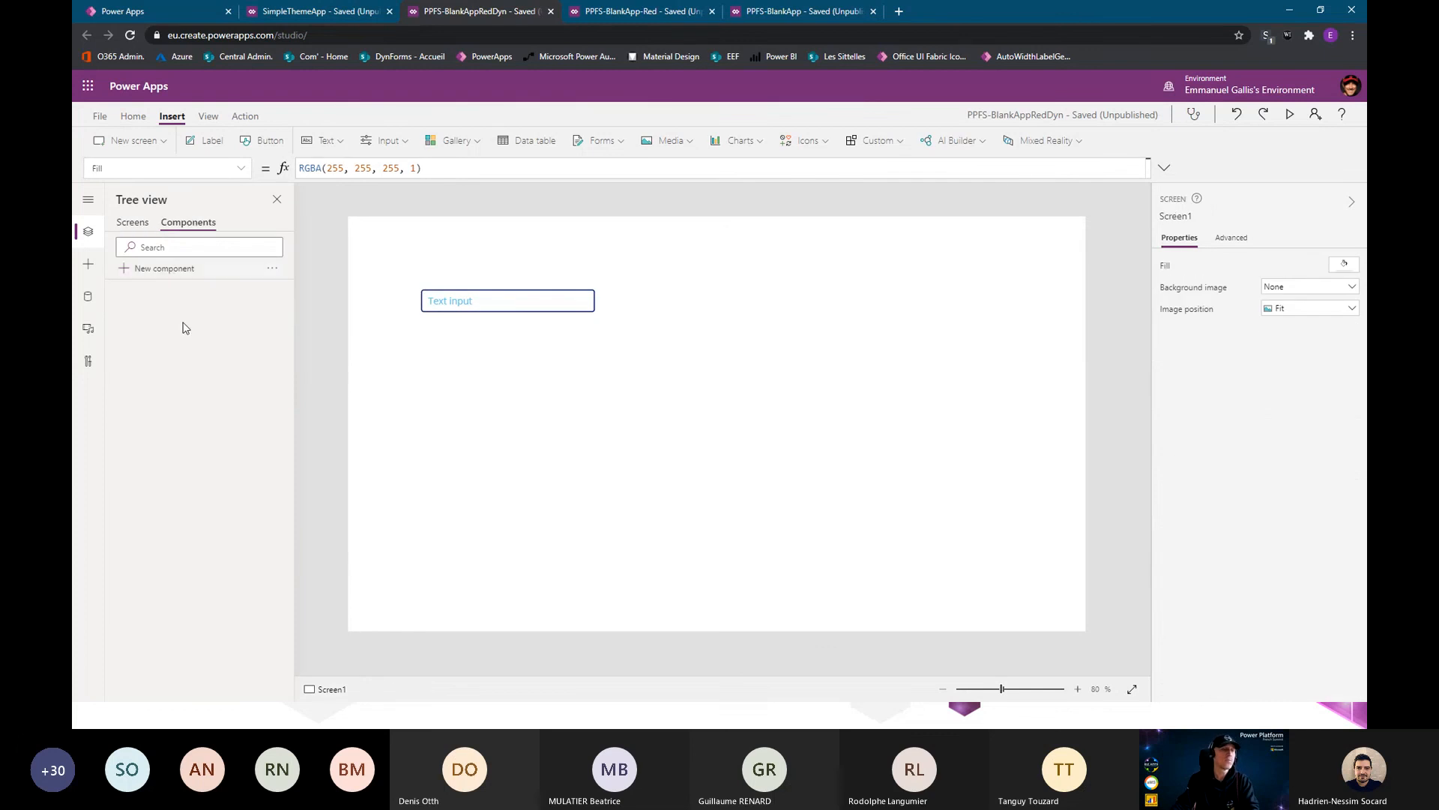
left_click(164, 271)
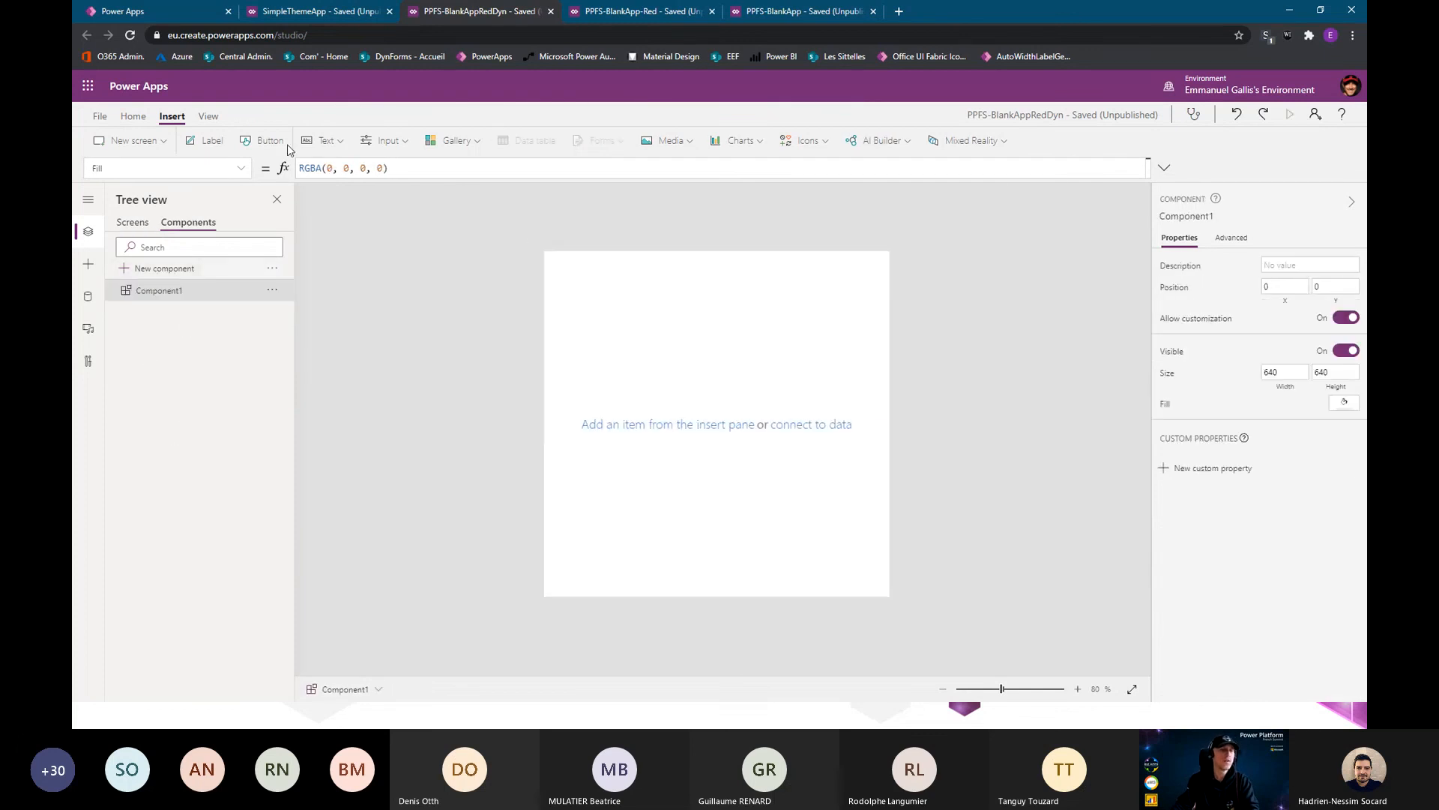
left_click(326, 141)
left_click(344, 194)
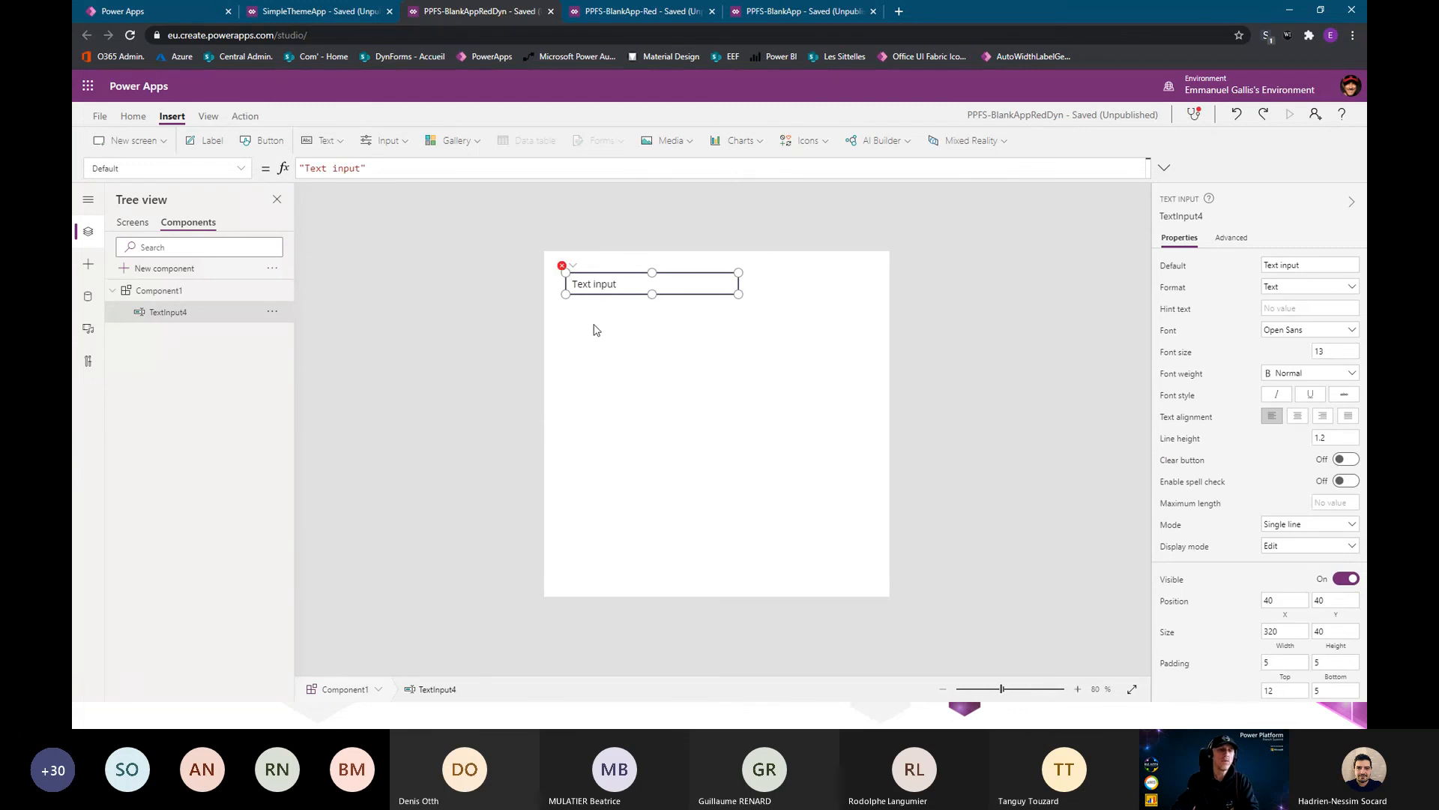
left_click(135, 226)
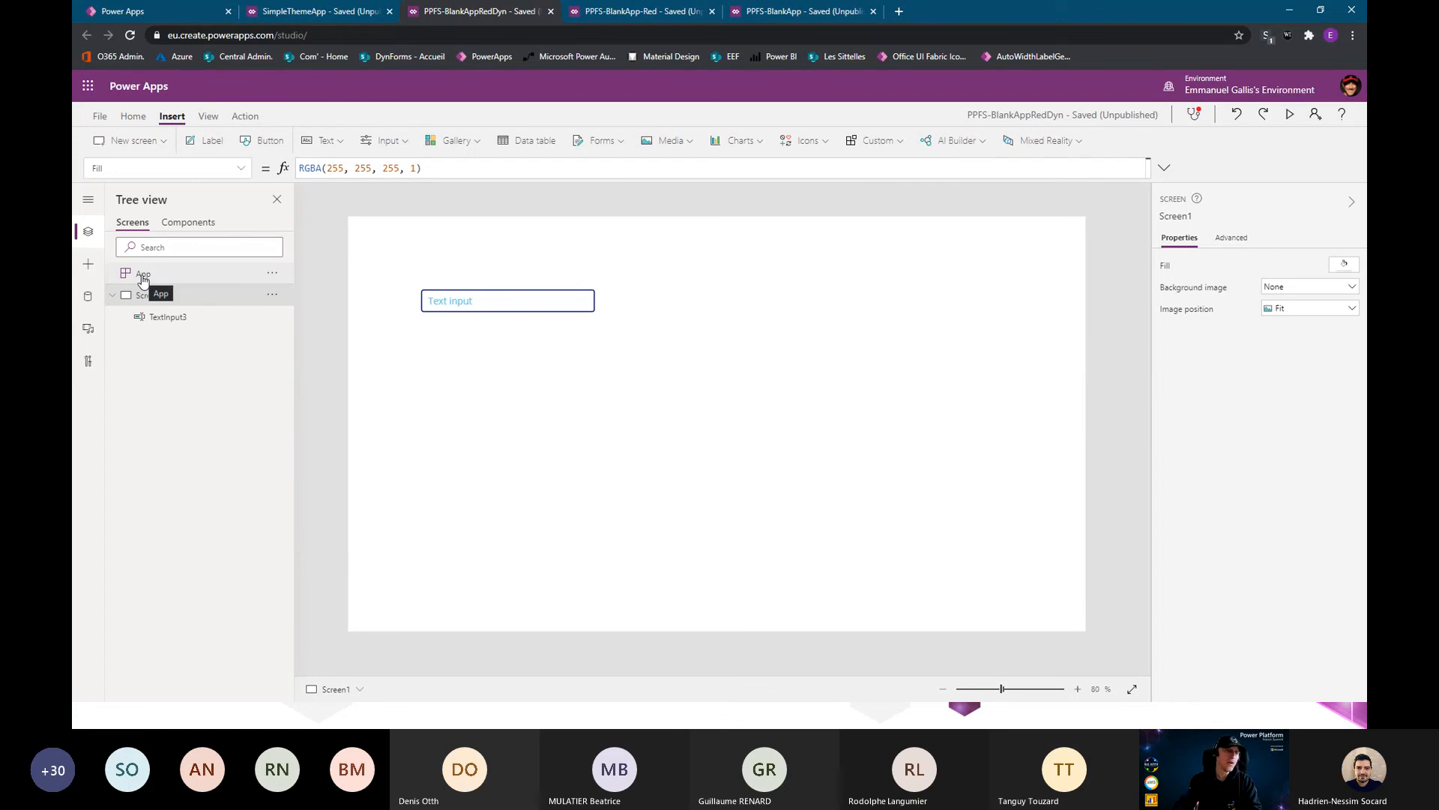
left_click(187, 224)
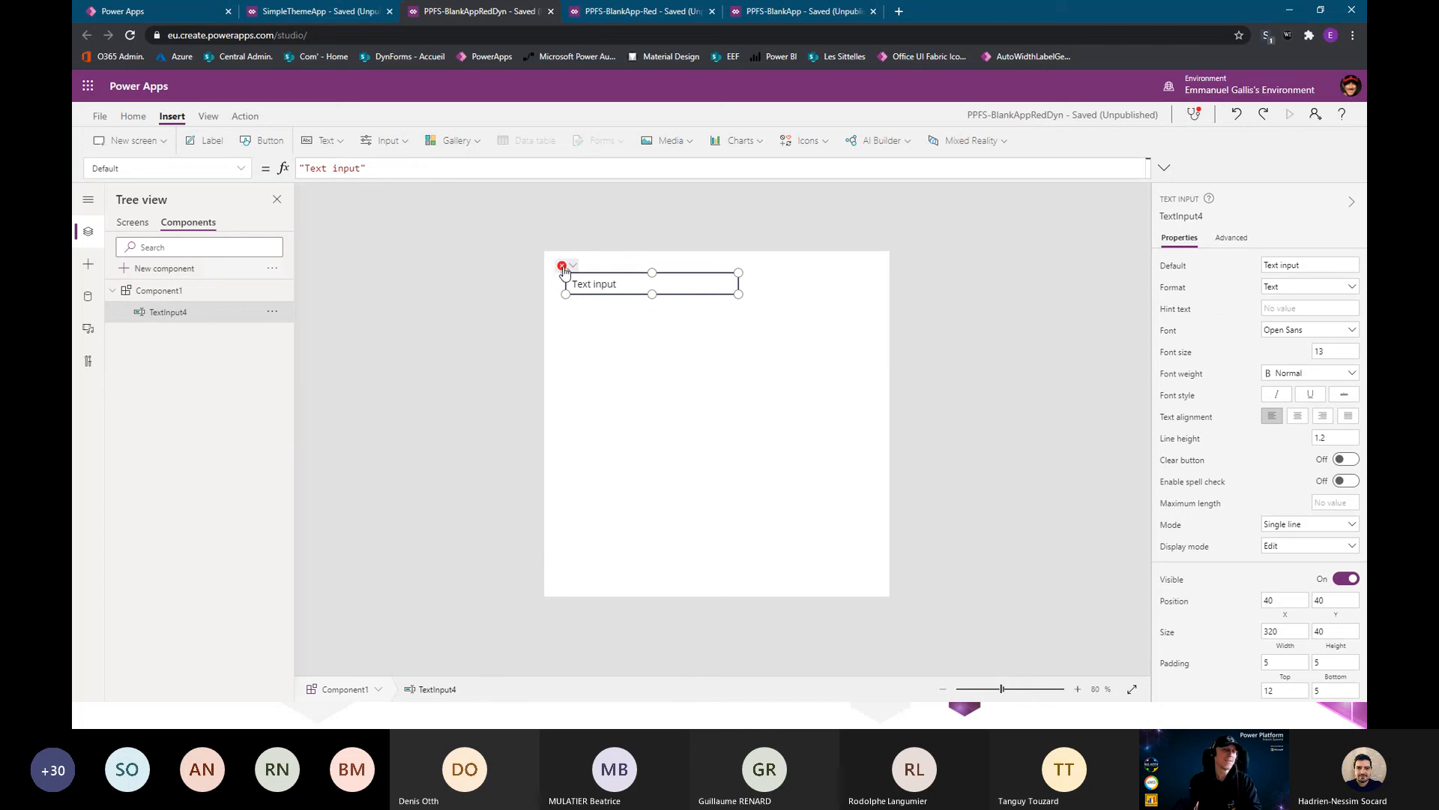
mouse_move(564, 271)
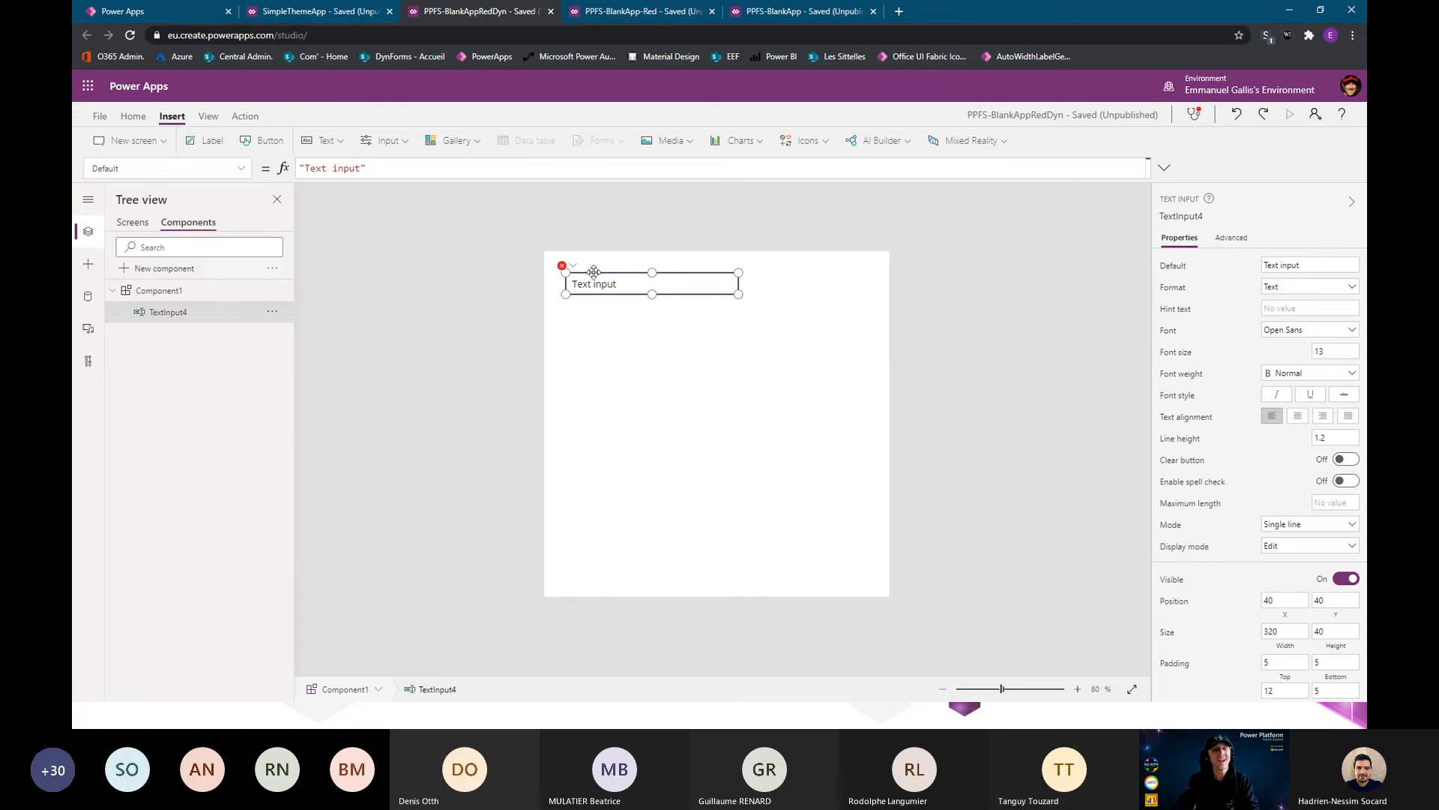
left_click(599, 352)
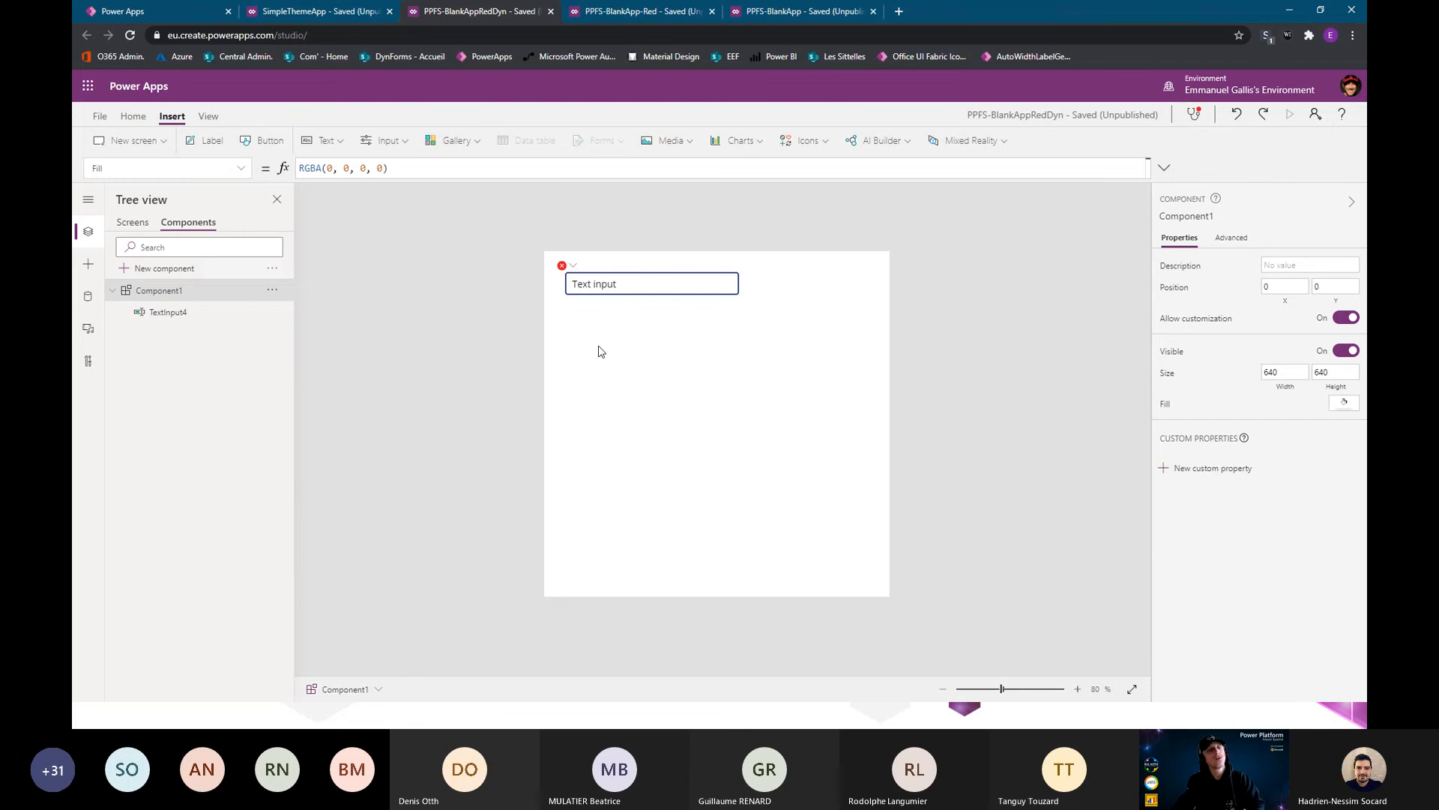
Switch to SimpleThemeApp and duplicate its TemplateComponent
left_click(330, 15)
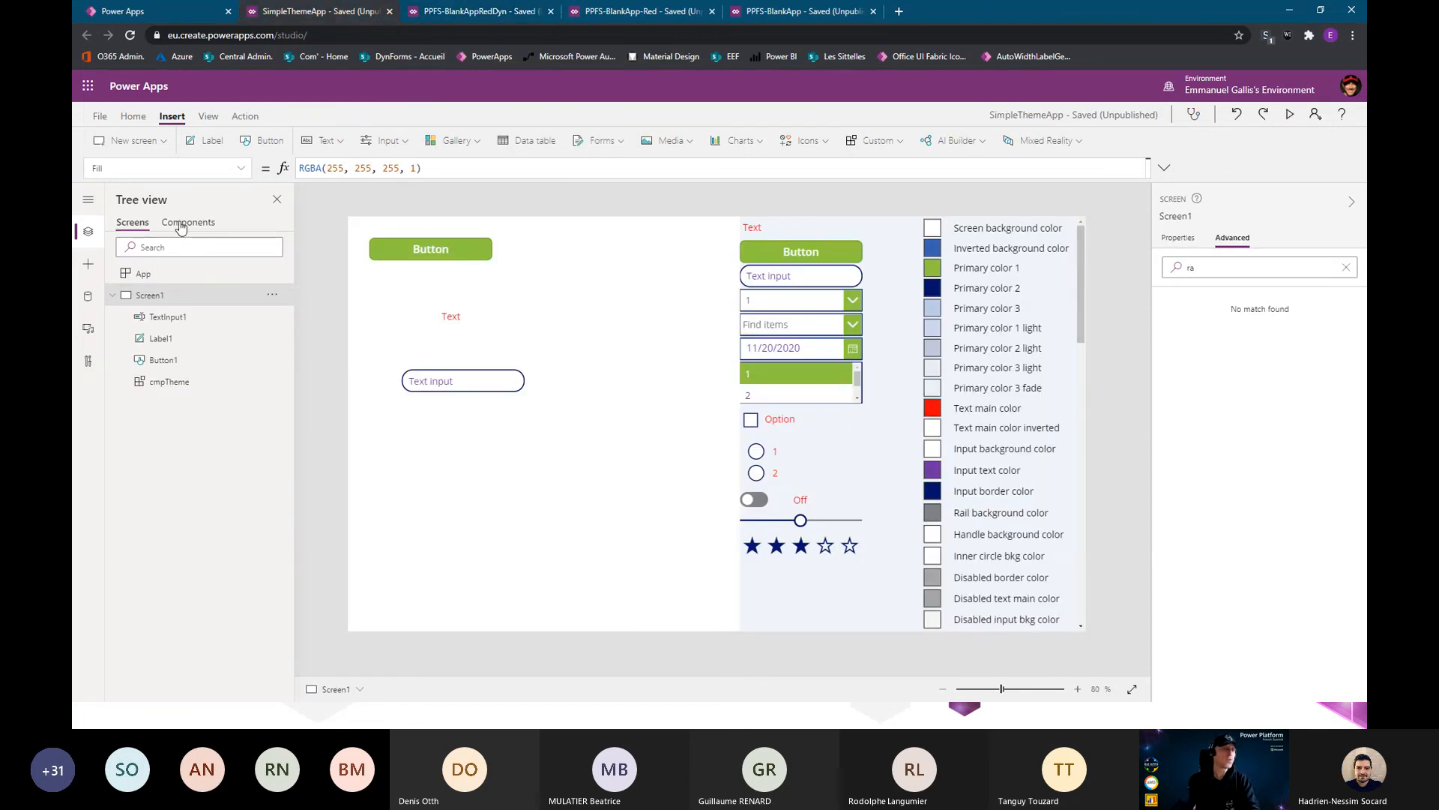
left_click(179, 224)
left_click(113, 291)
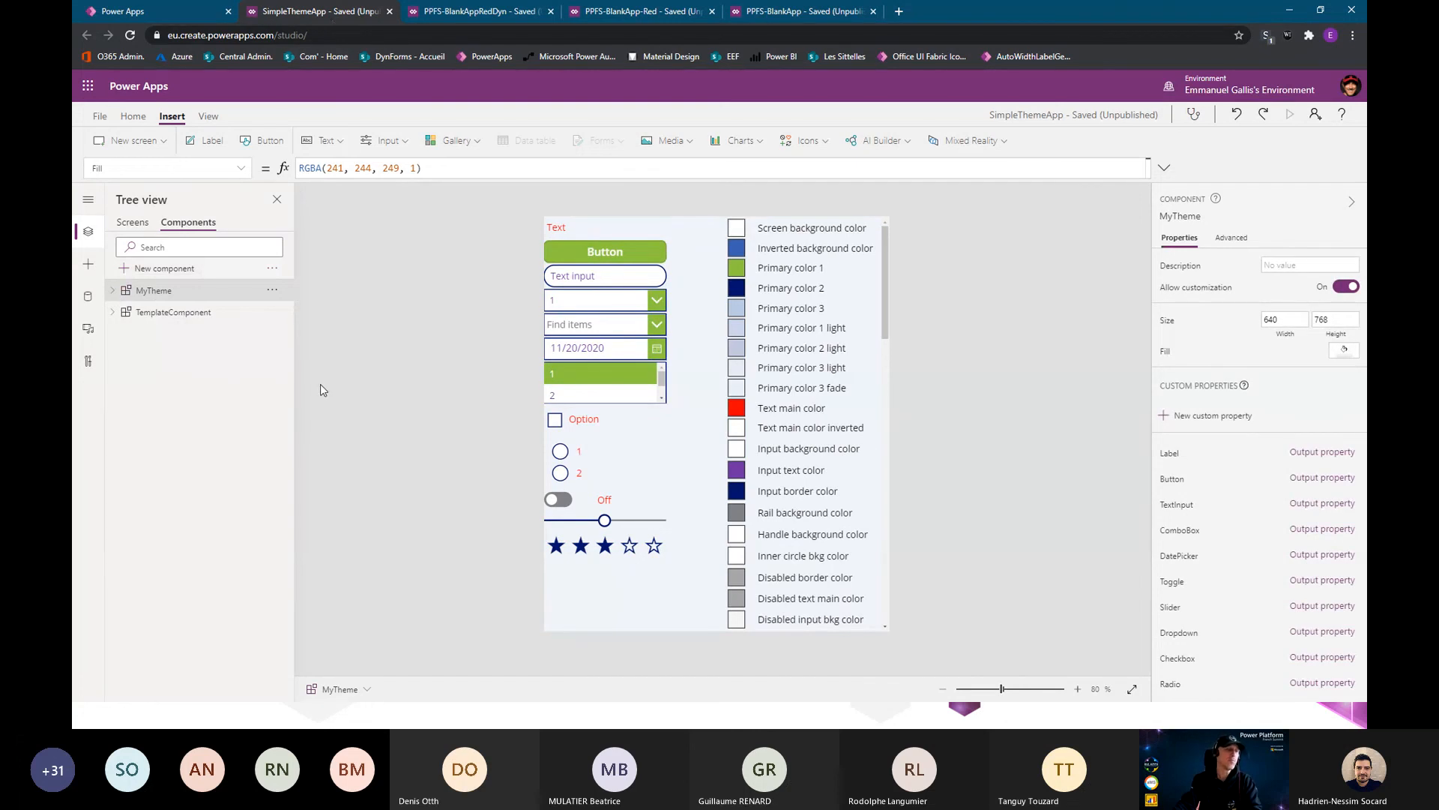
left_click(168, 314)
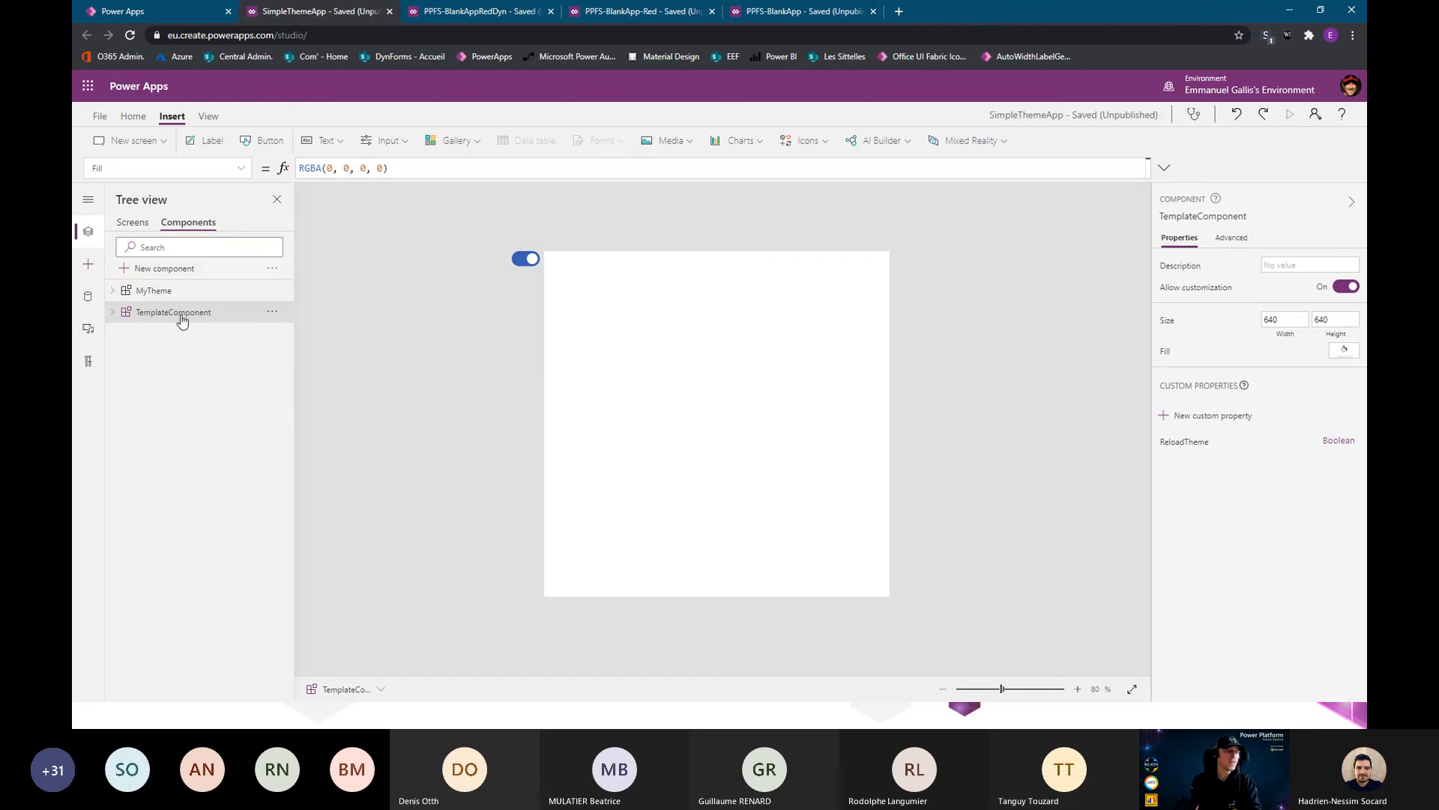
left_click(272, 312)
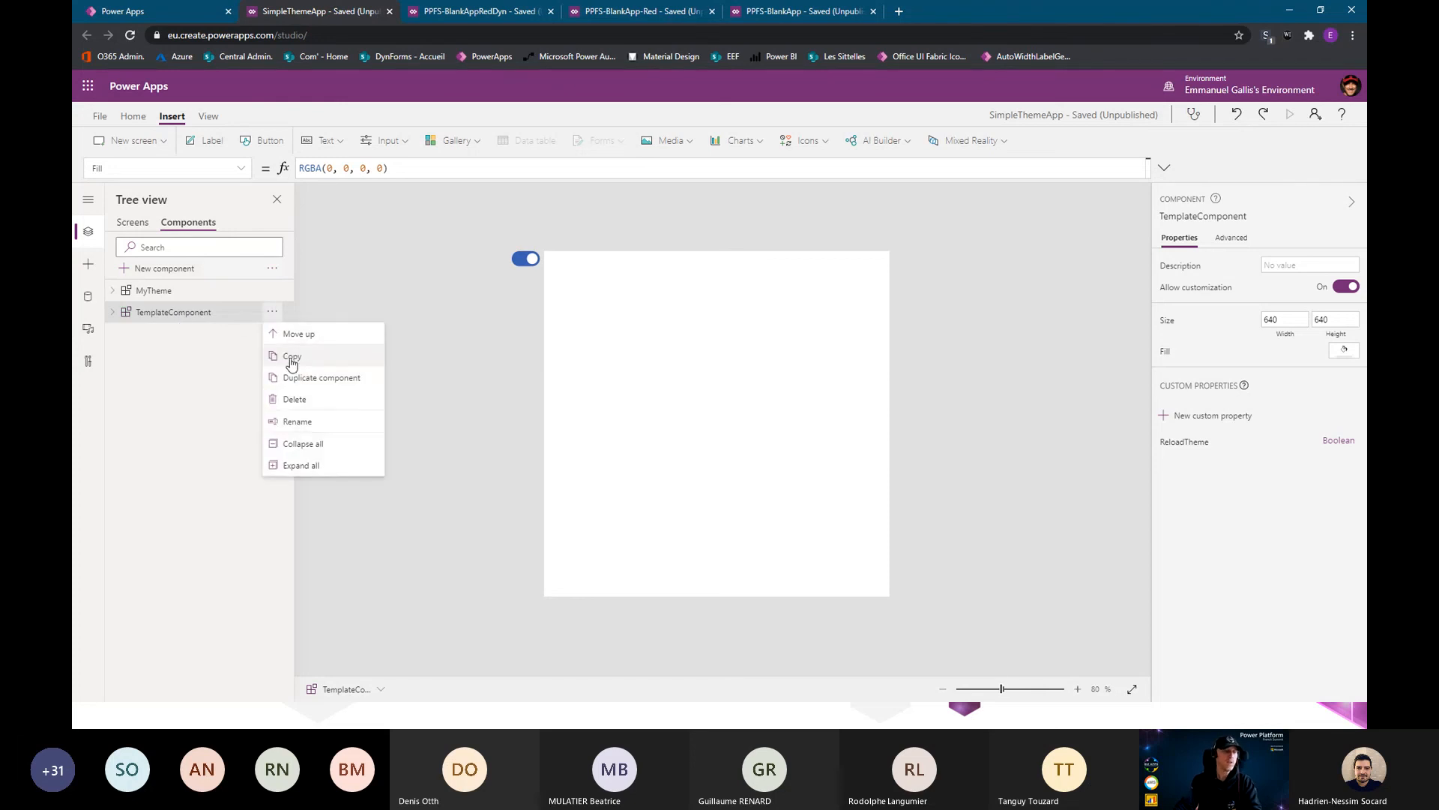
left_click(301, 379)
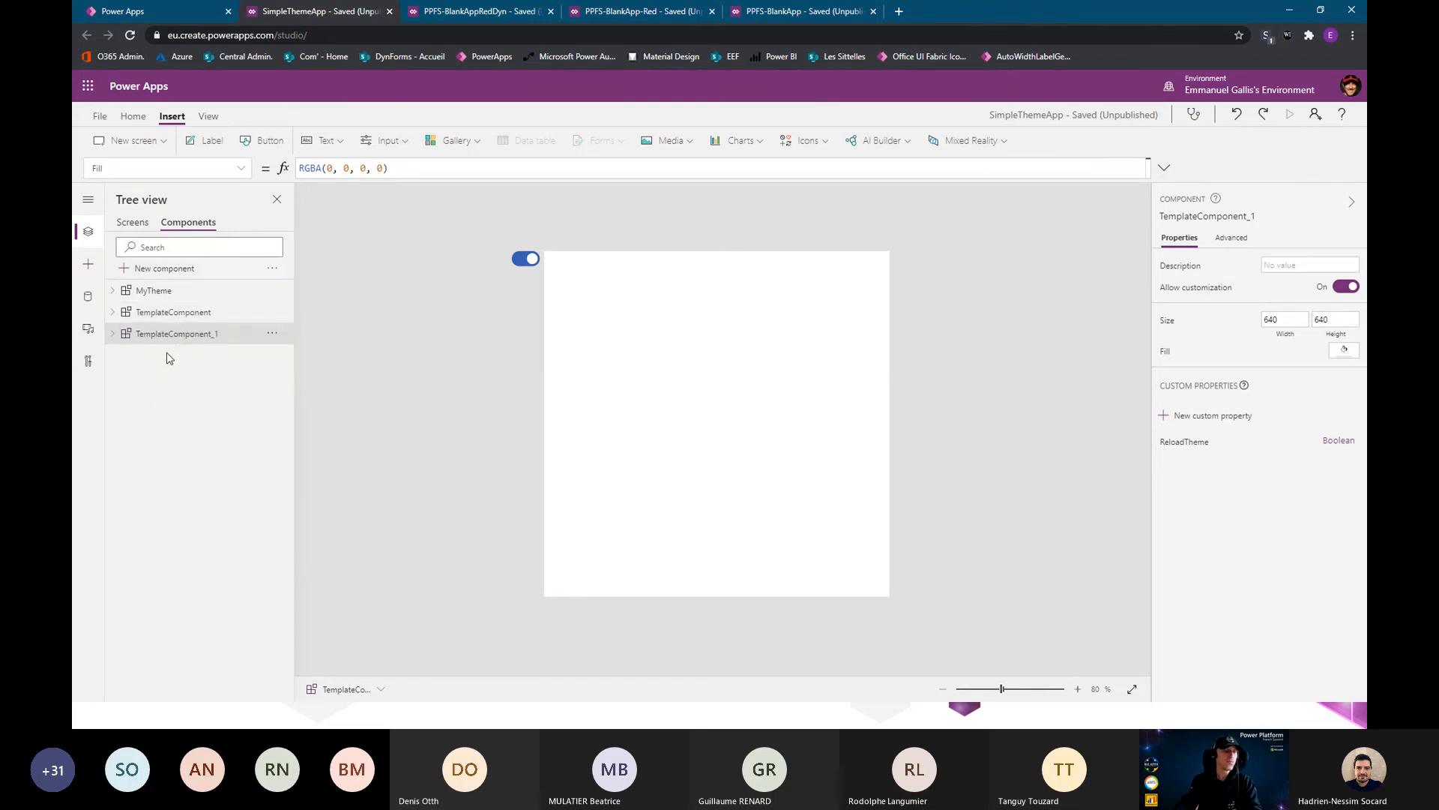
Add a button to the original TemplateComponent at X 132, Y 100
left_click(161, 312)
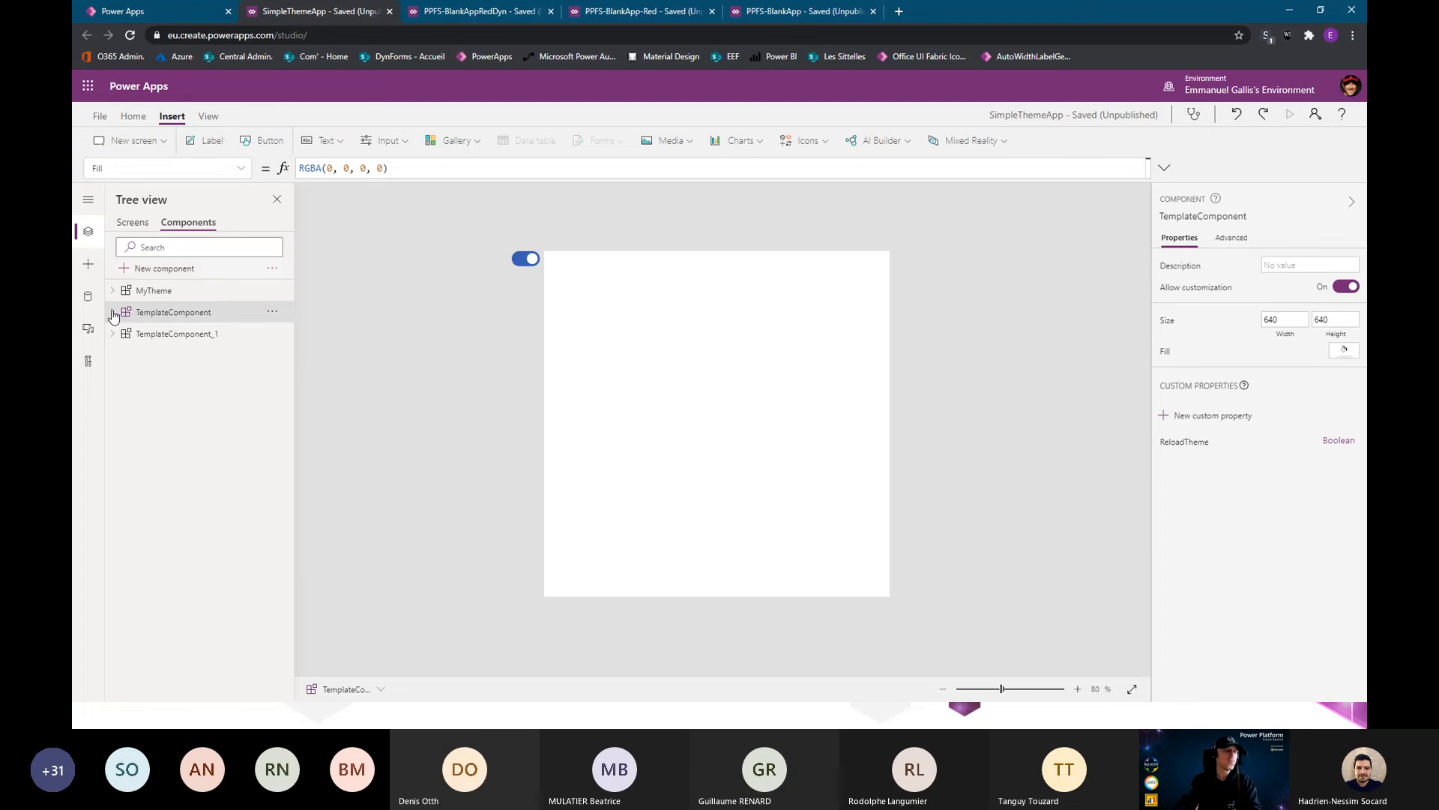
left_click(113, 312)
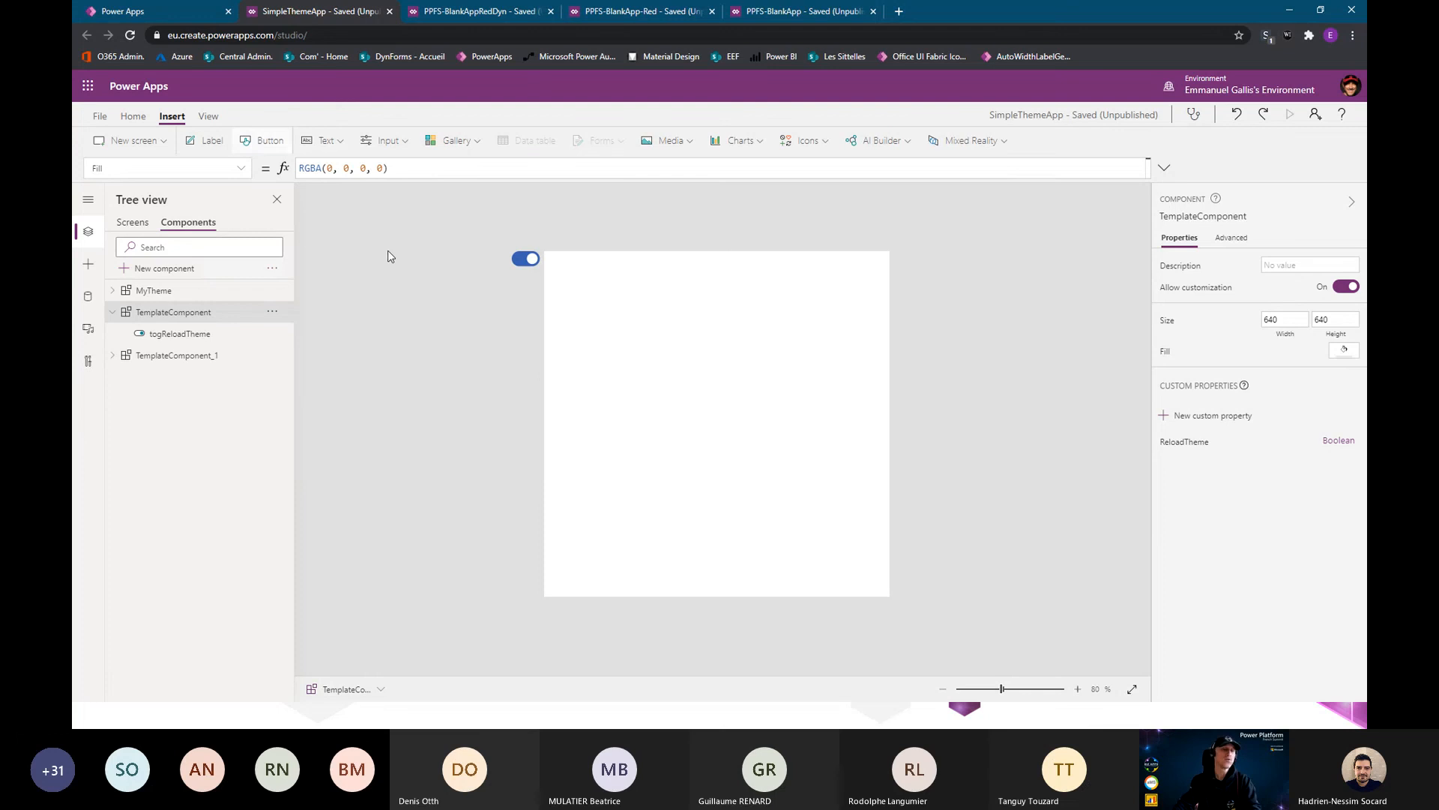
left_click_drag(669, 295, 713, 324)
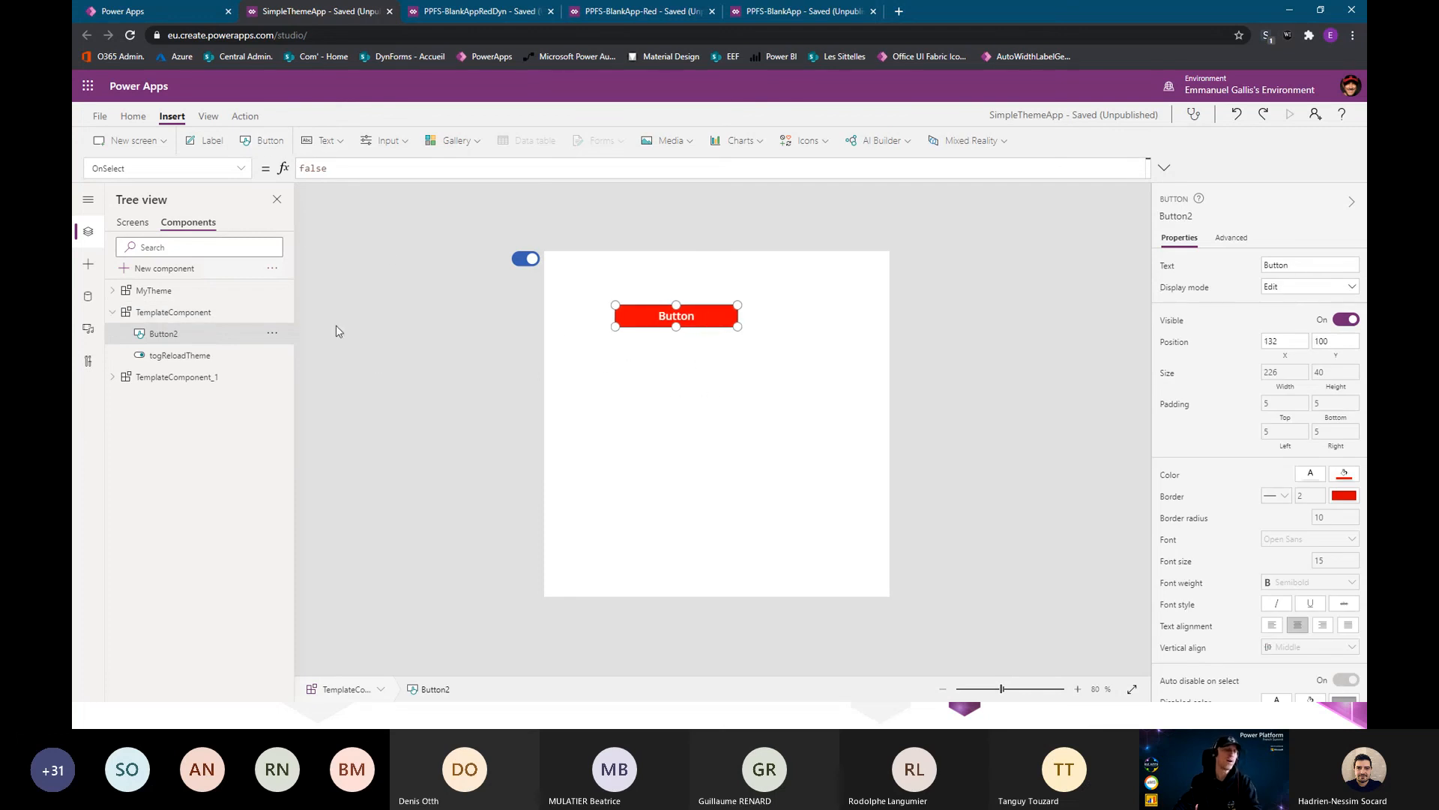
left_click(367, 290)
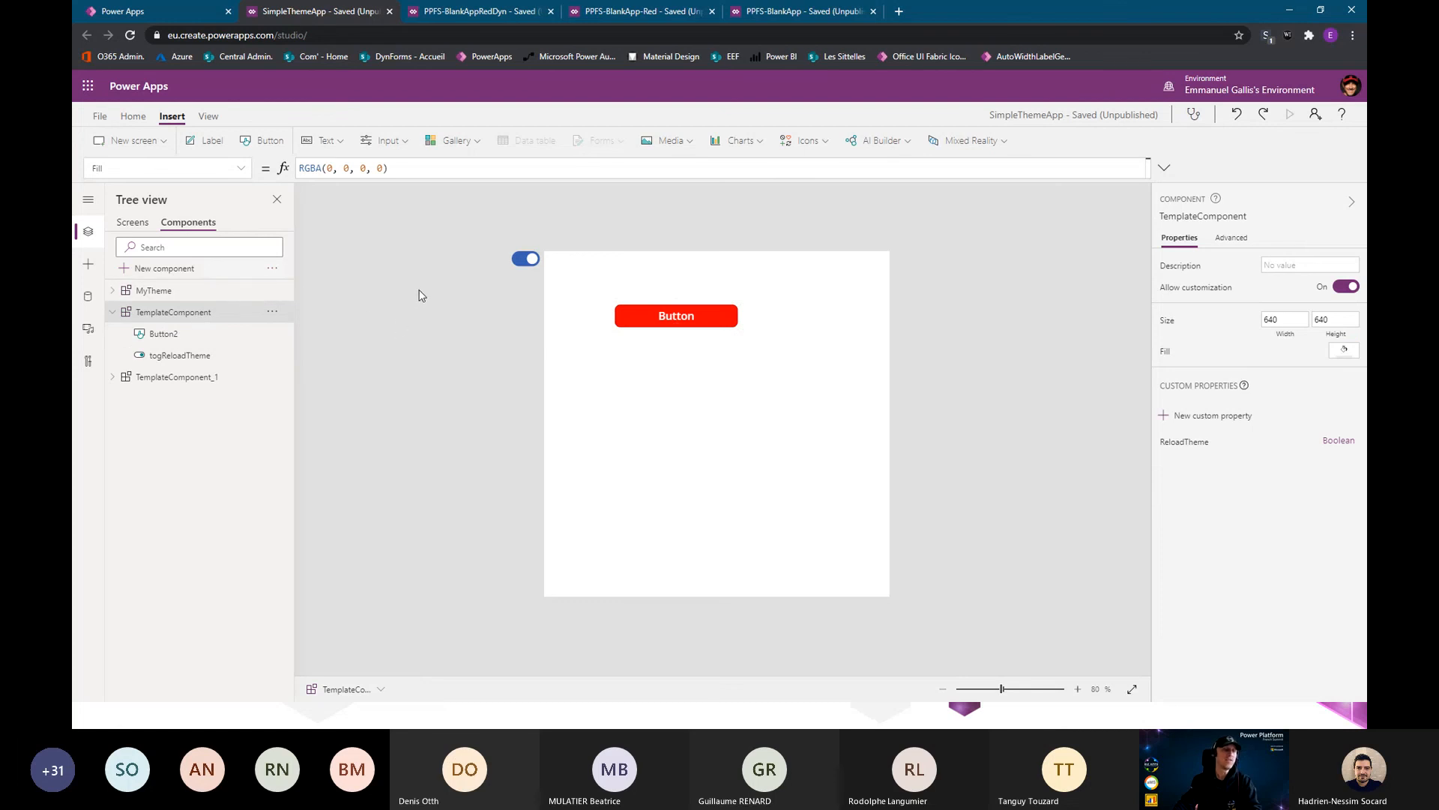
Compare TemplateComponent with its duplicate, and reload the theme with TemplateComponent's togReloadTheme toggle
left_click(177, 377)
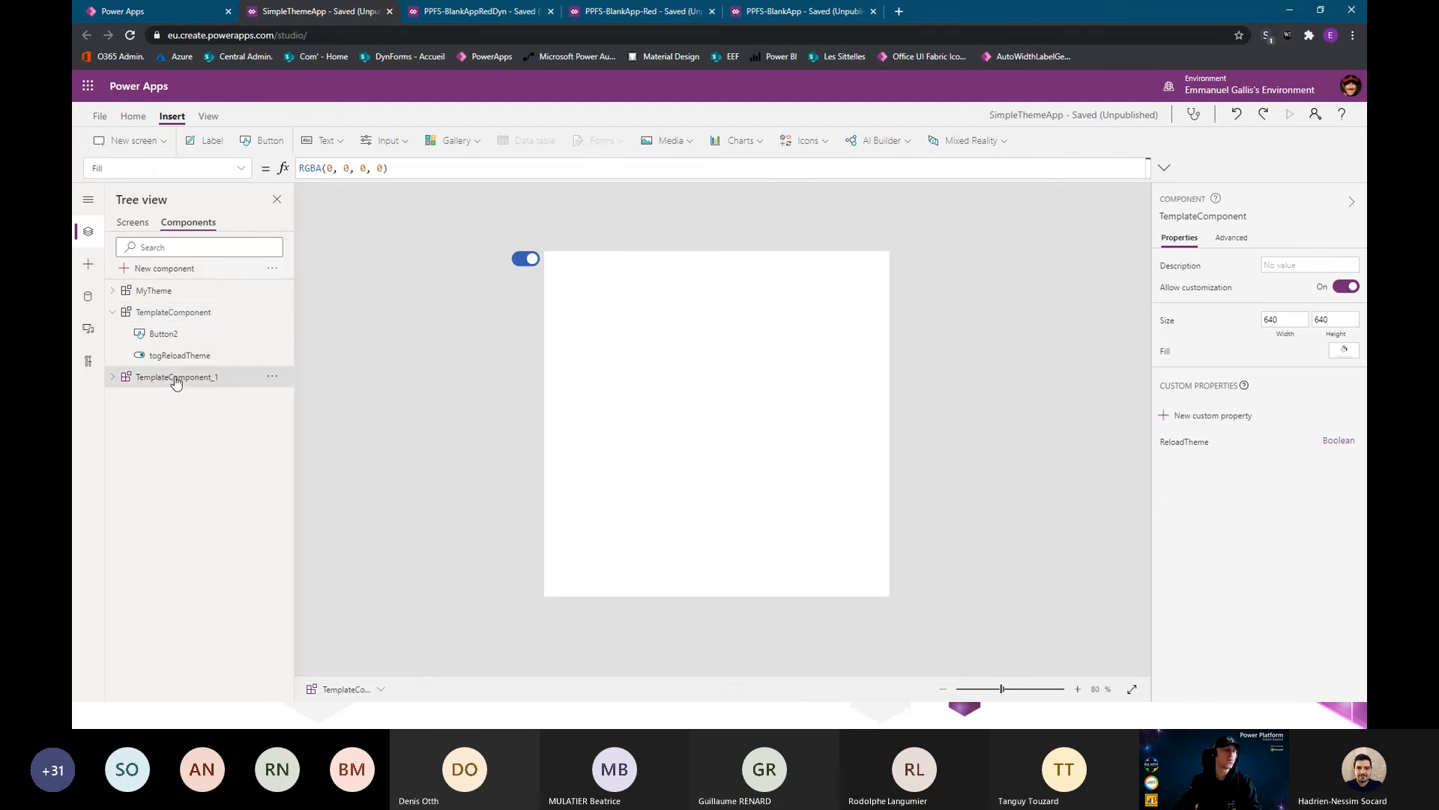
left_click(174, 312)
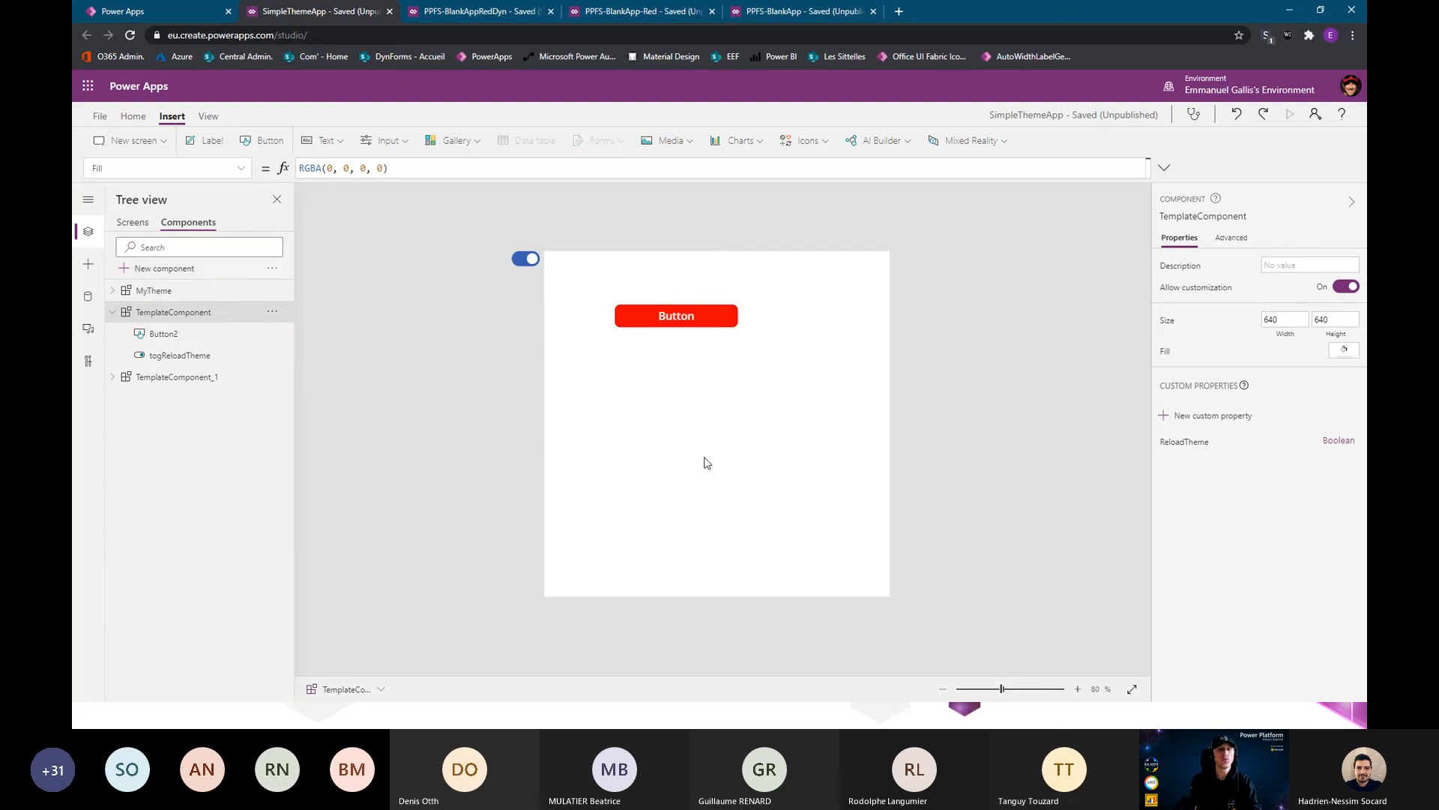
left_click(524, 258)
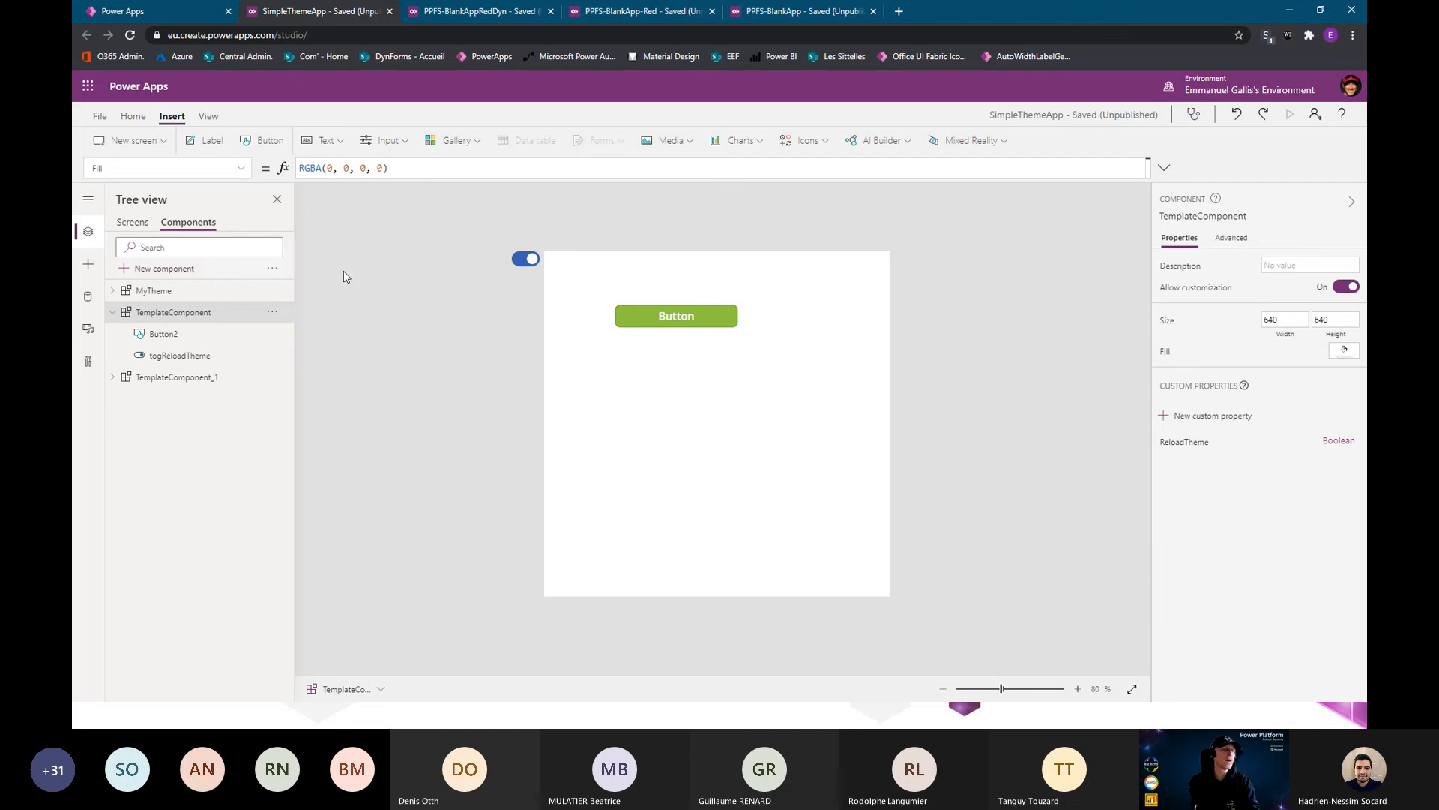
Insert an instance of TemplateComponent_1 on Screen1 at X 56, Y 416, and resize its height to 284
left_click(133, 222)
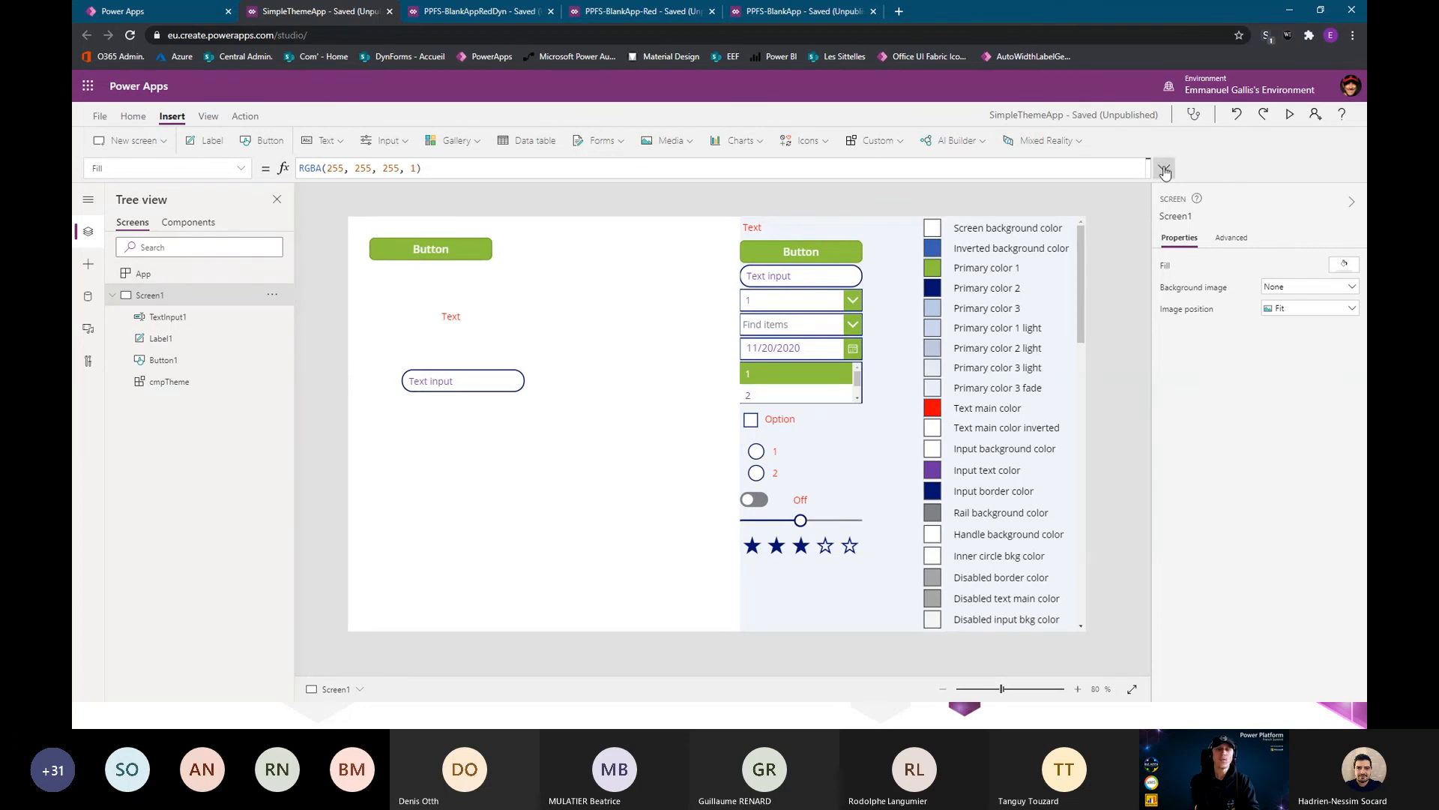
left_click(875, 142)
left_click(890, 218)
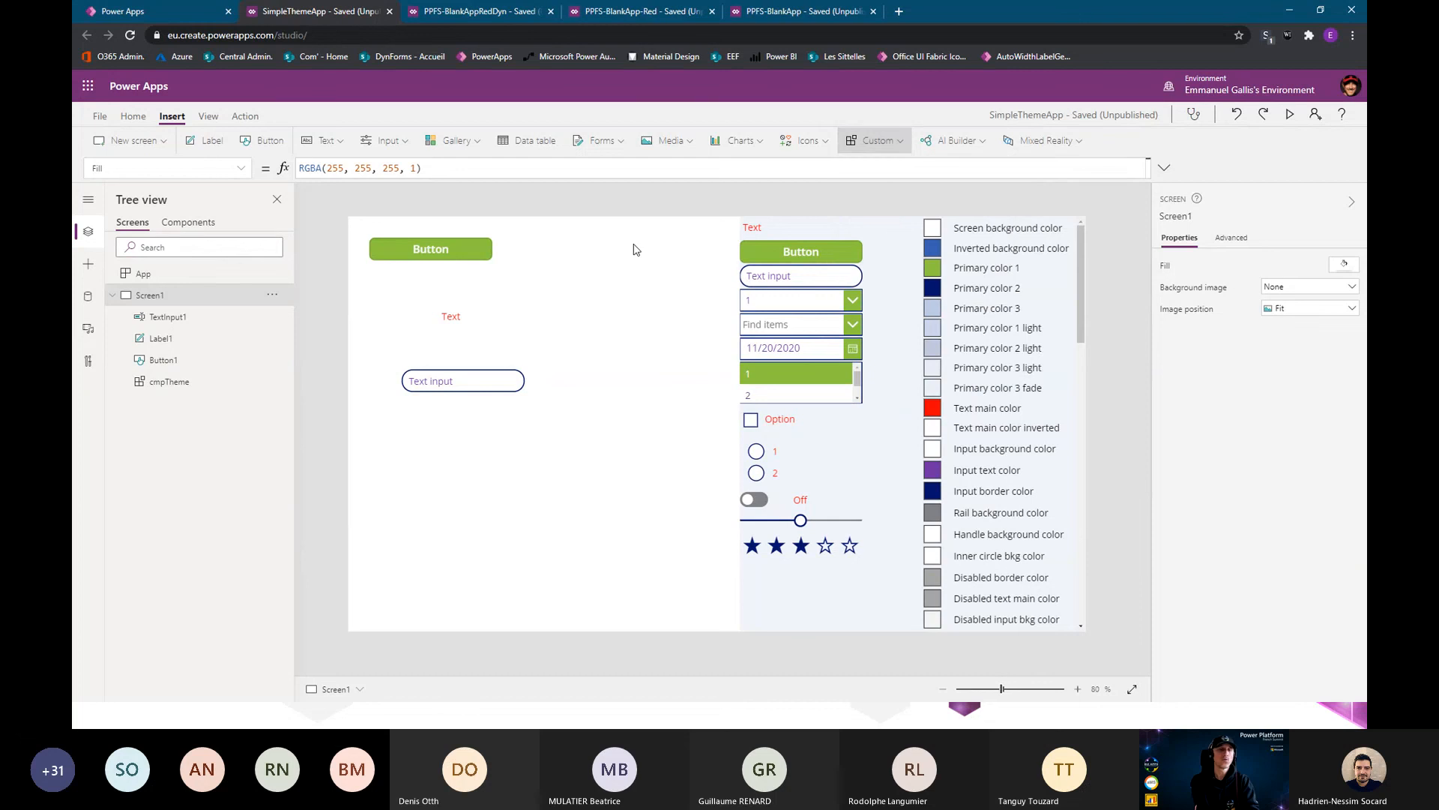
left_click_drag(524, 317, 506, 425)
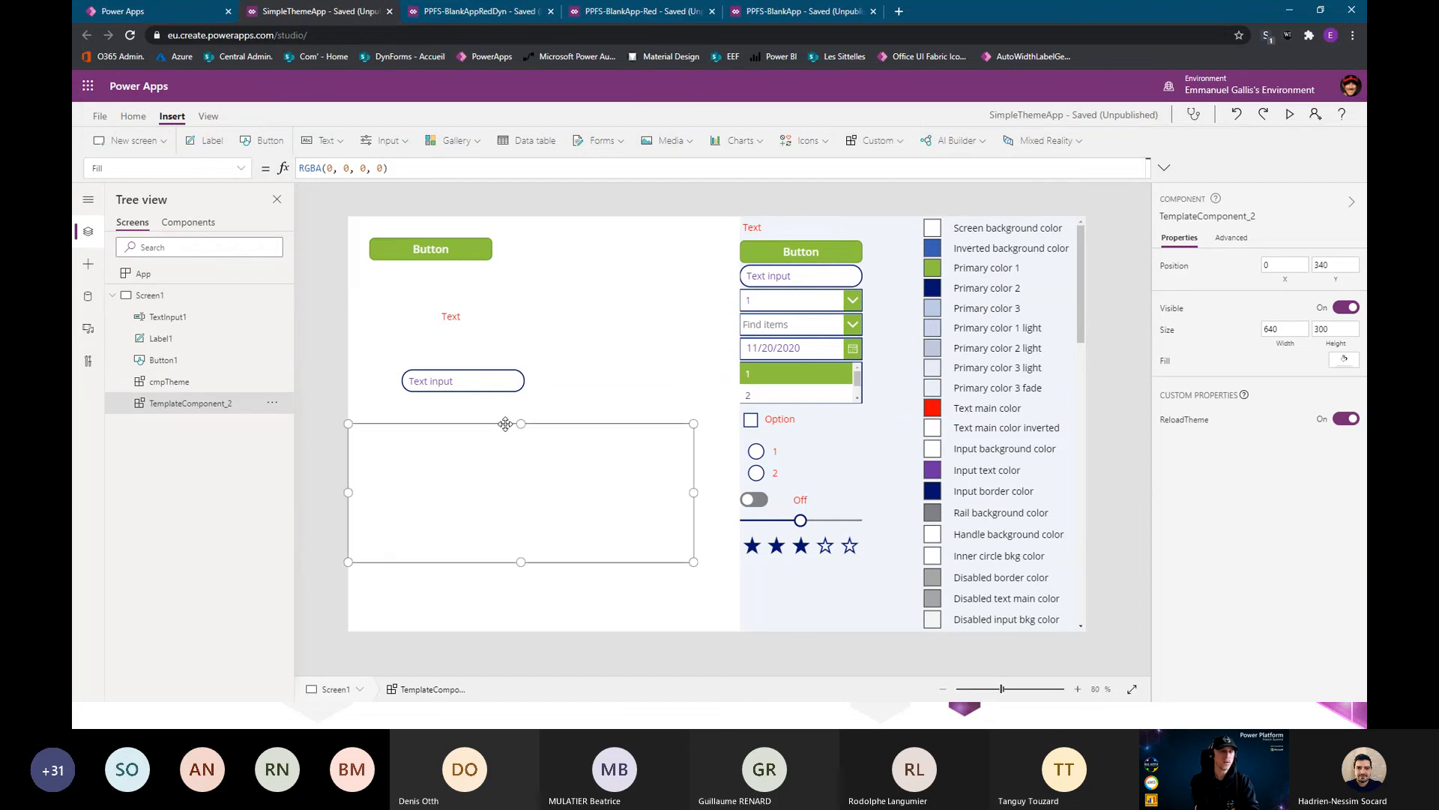
left_click_drag(536, 497, 553, 517)
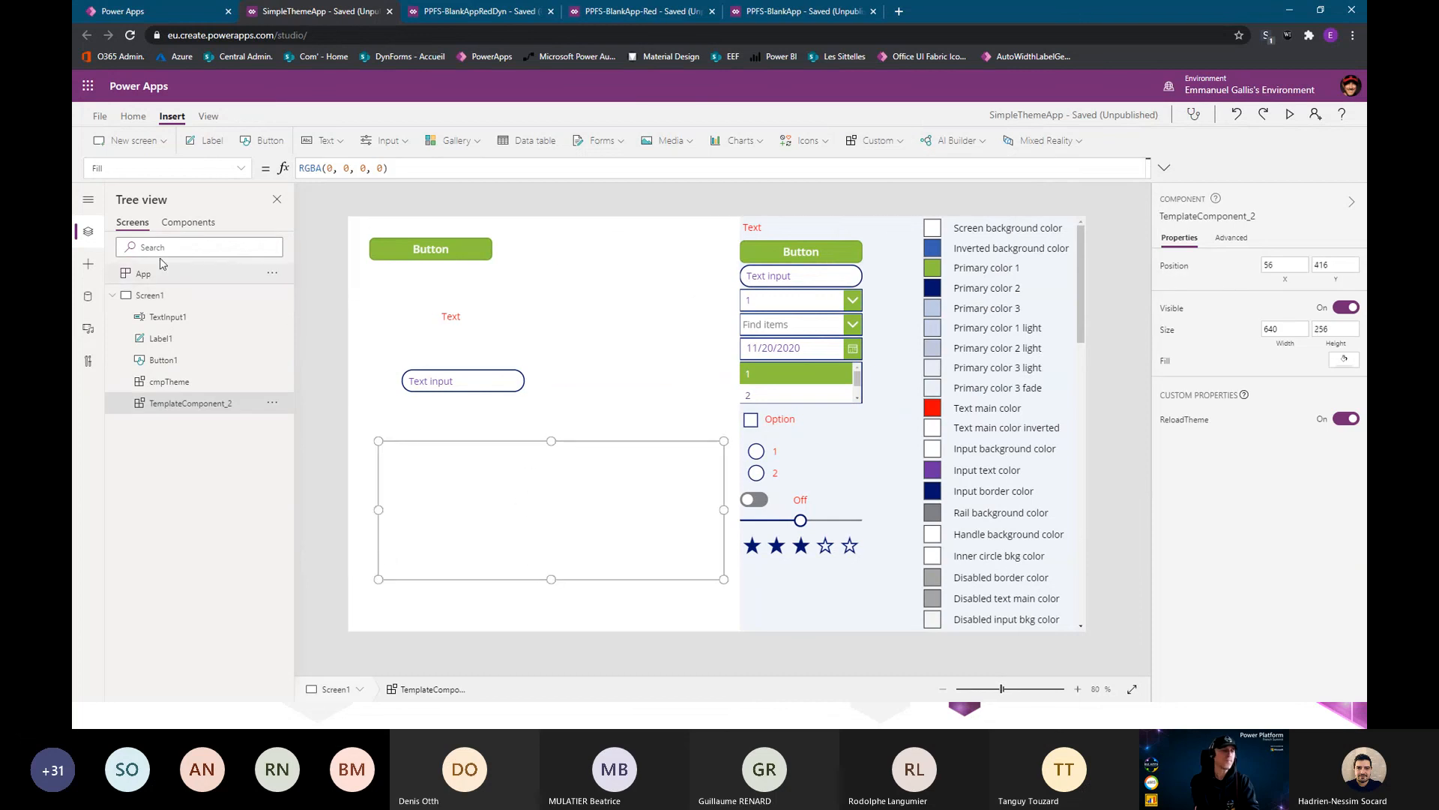
left_click_drag(551, 580, 541, 597)
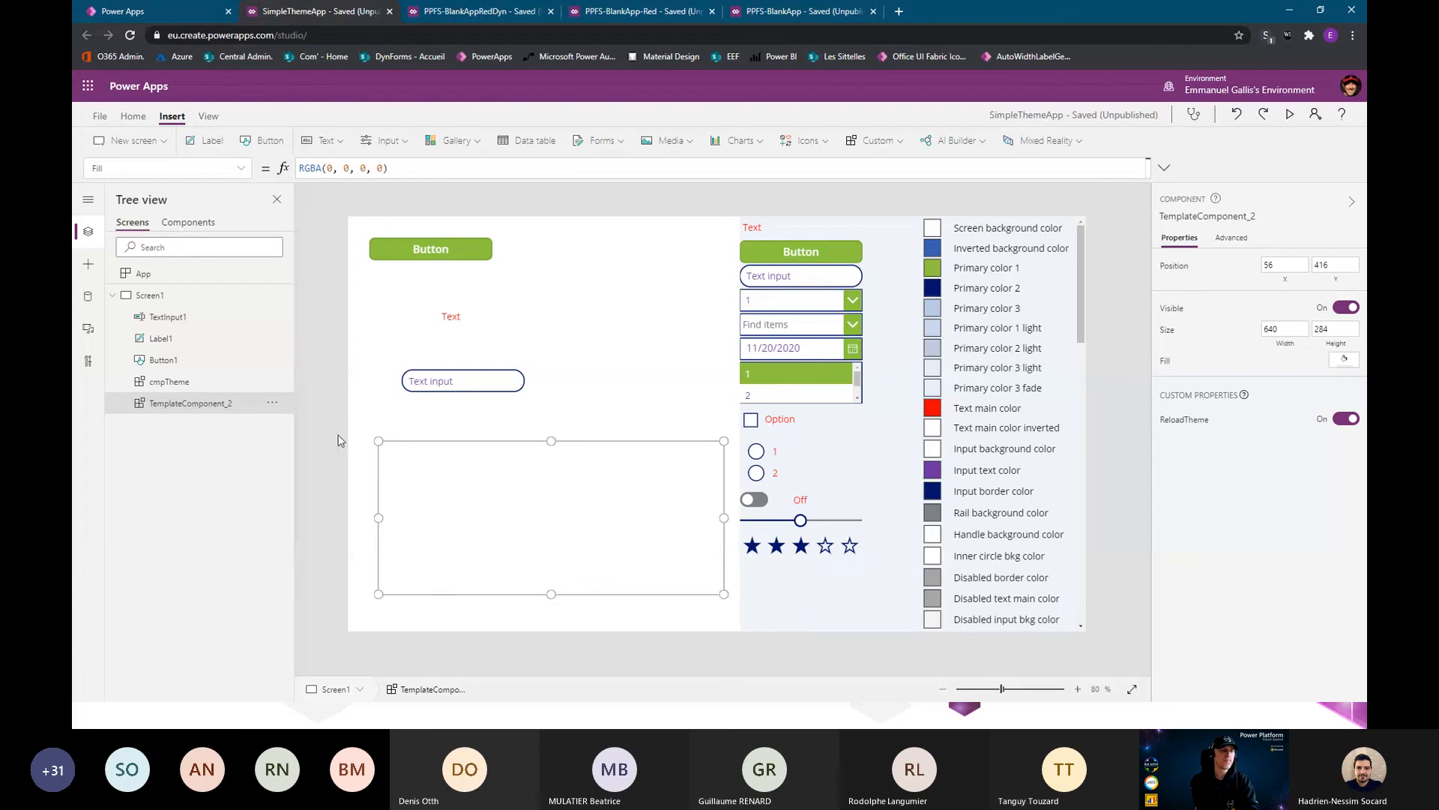
left_click(878, 140)
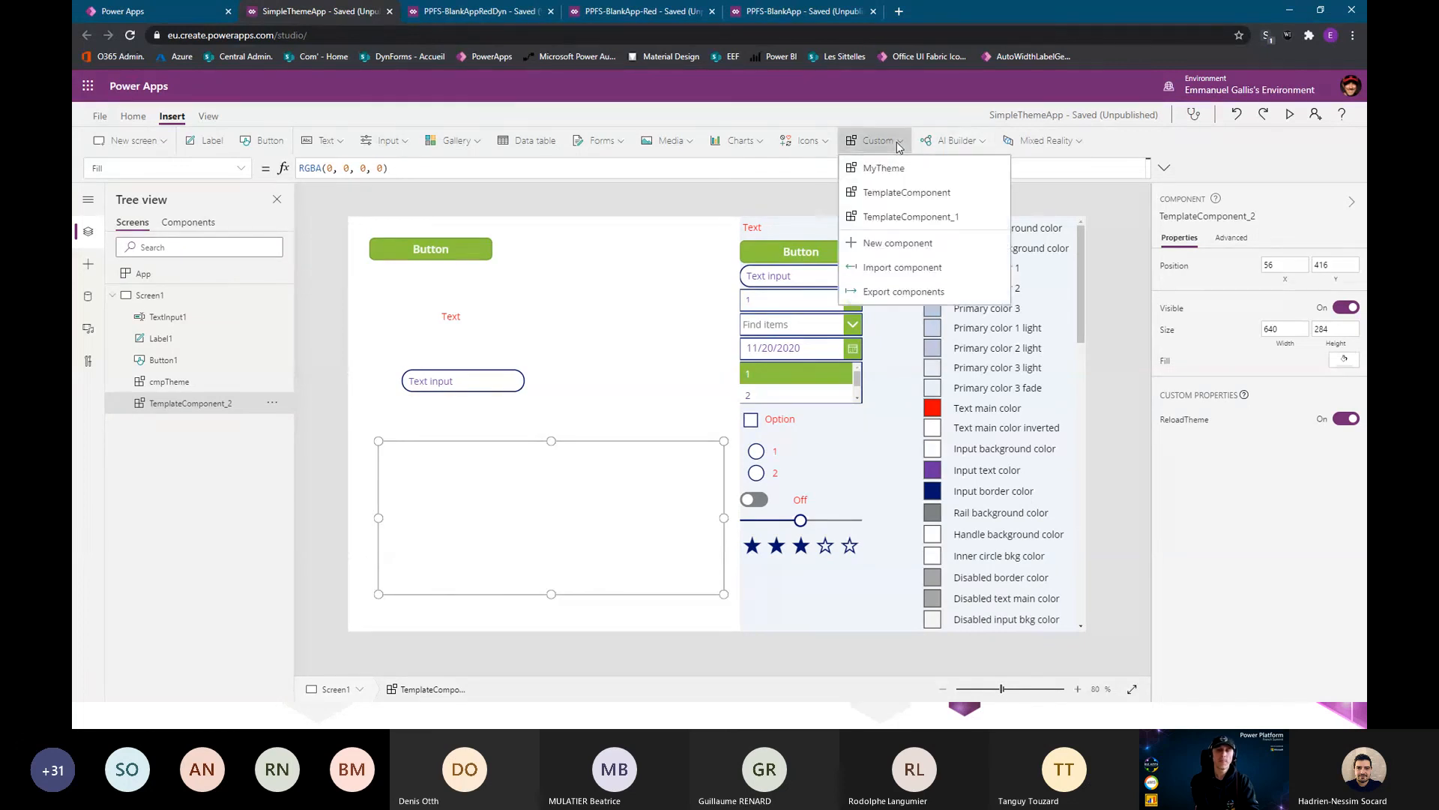
left_click(459, 576)
Add a button to TemplateComponent_1 and move that component's instance on Screen1 to X 40, Y 404
left_click(193, 223)
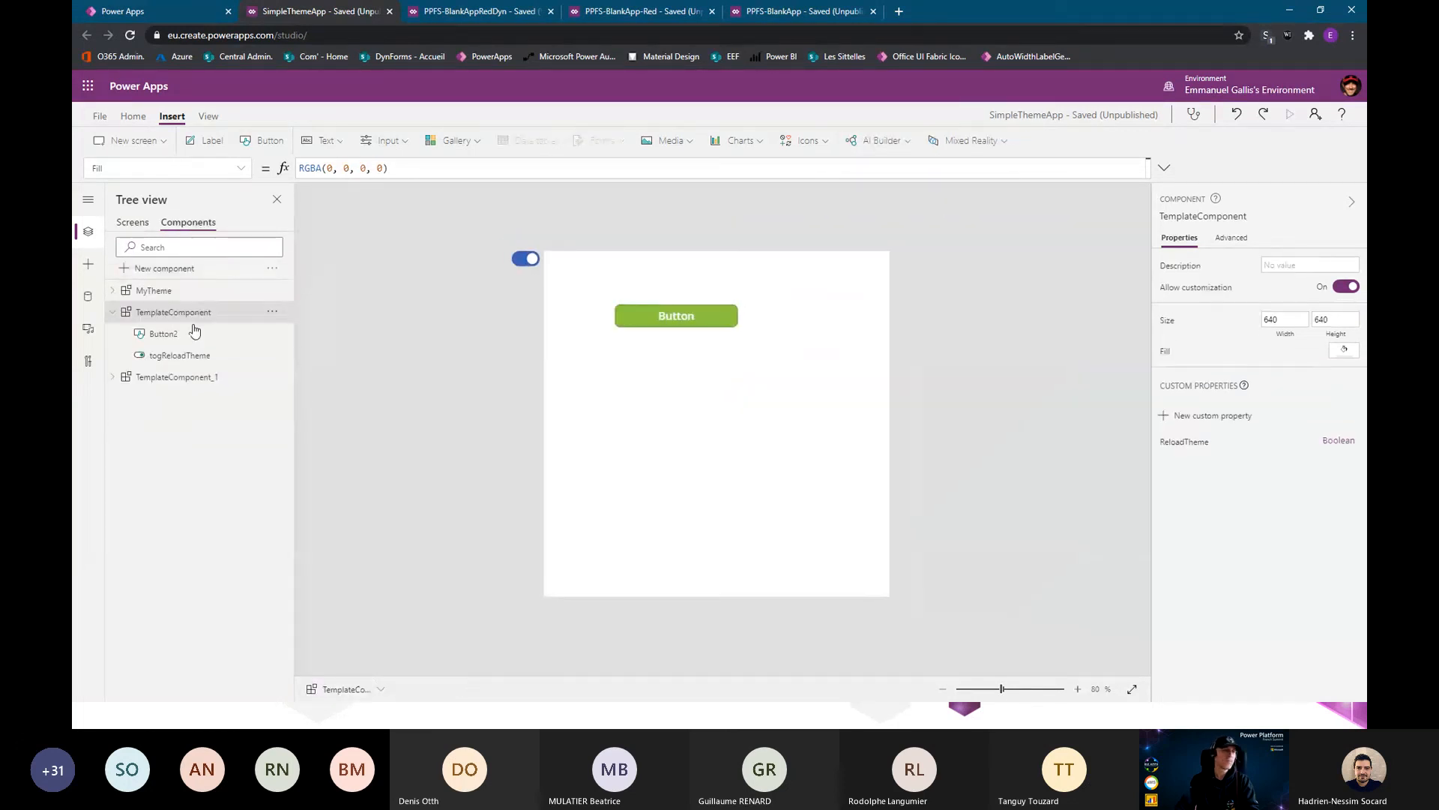
left_click(185, 381)
left_click(113, 377)
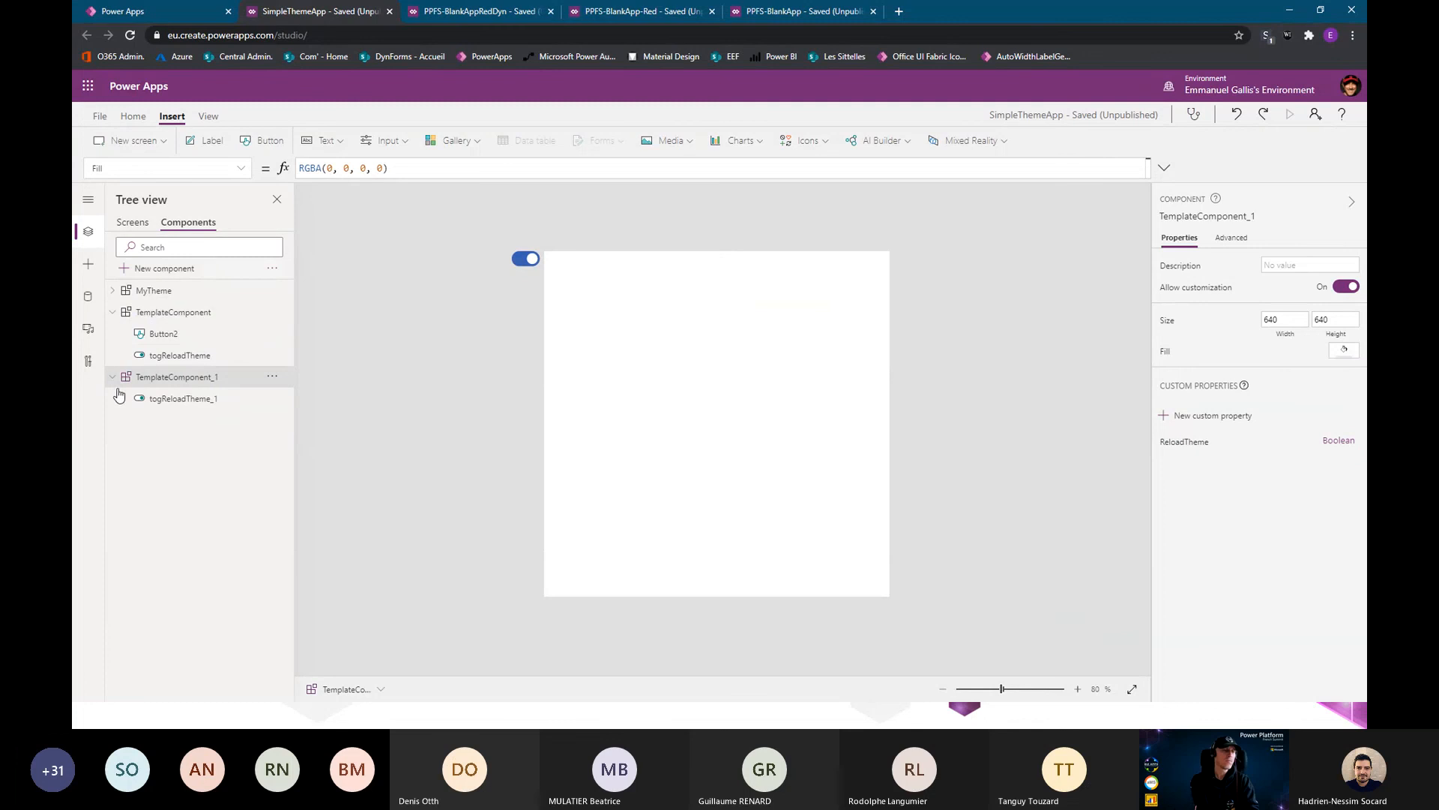
left_click(263, 141)
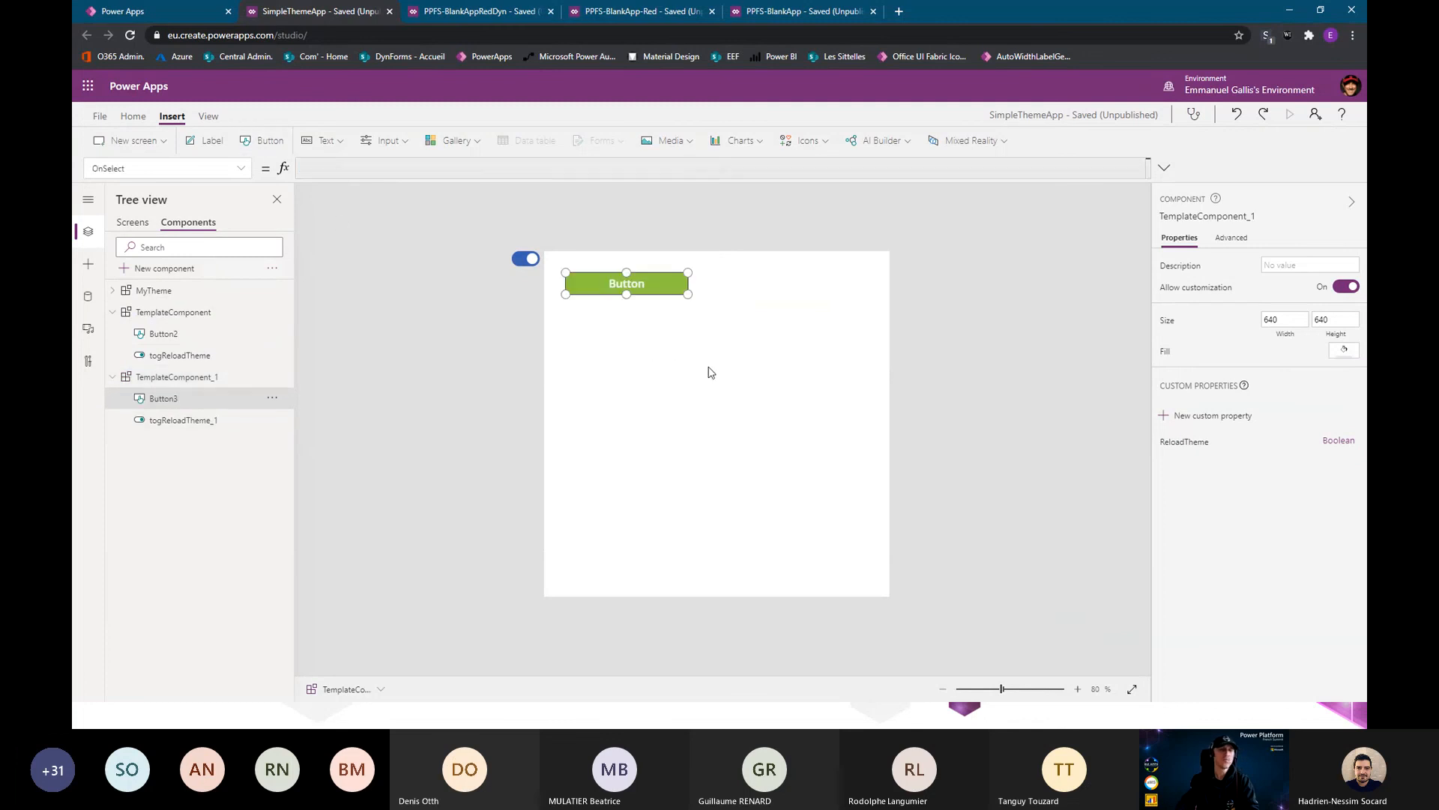
left_click(135, 223)
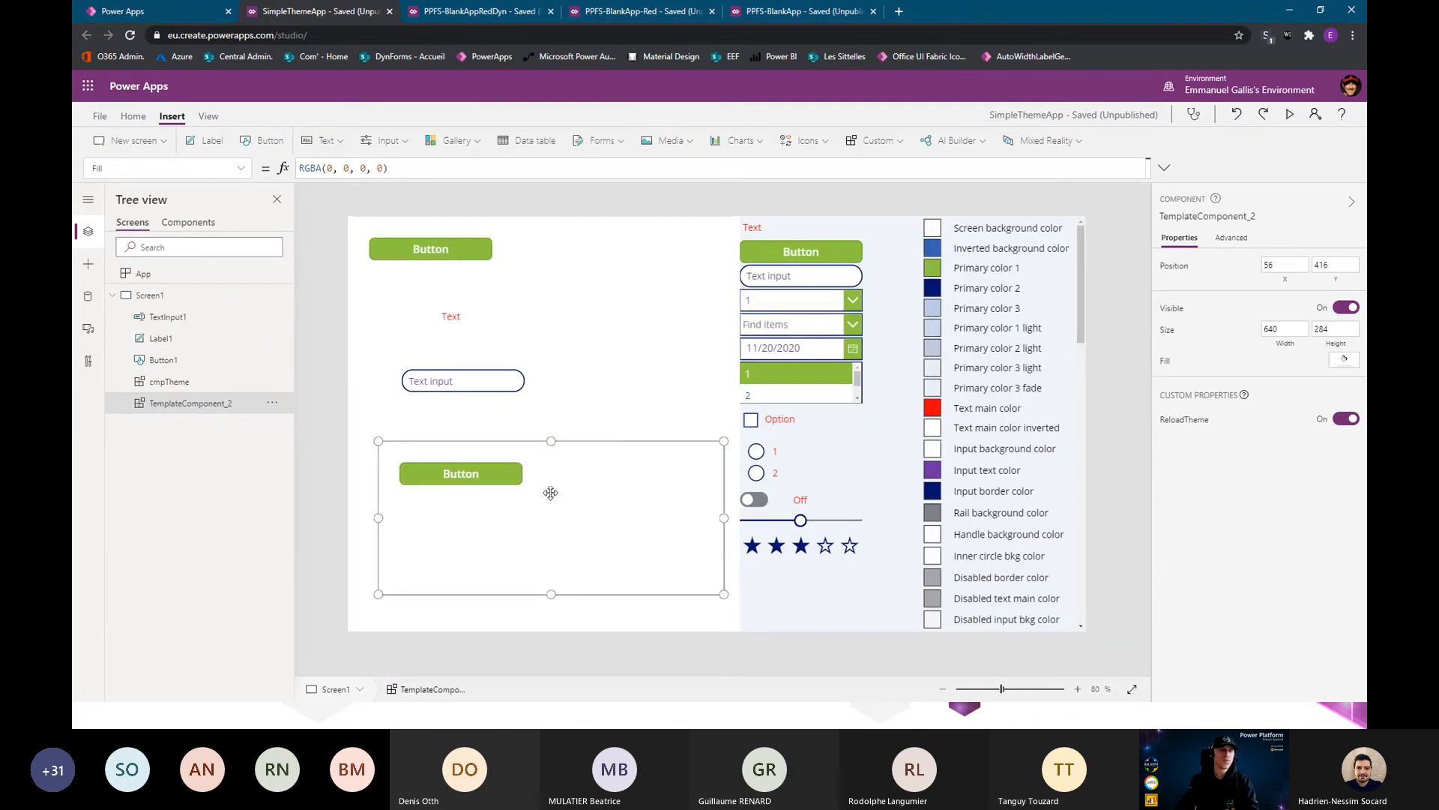
left_click_drag(550, 492, 540, 484)
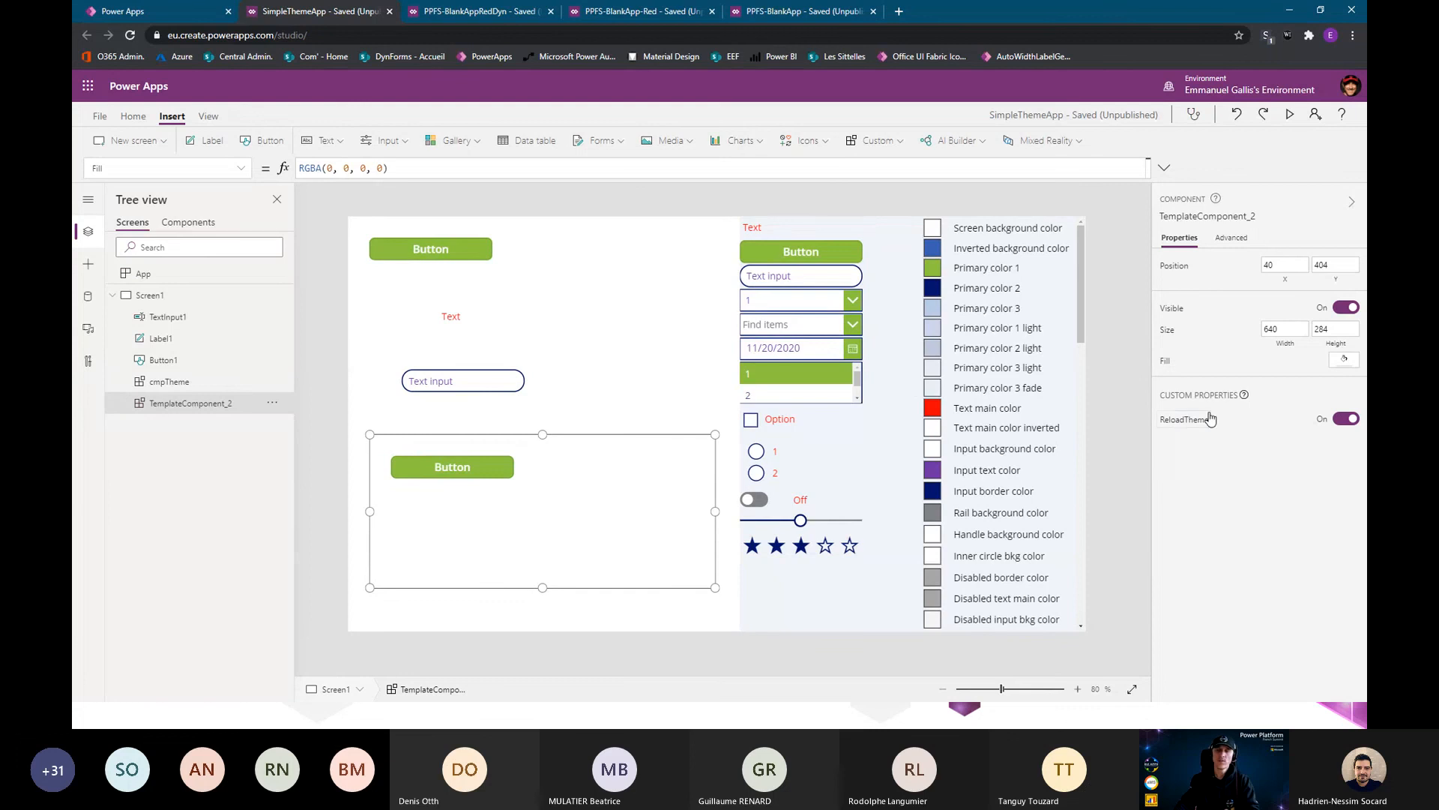
Set the ReloadTheme property of the template component instance on Screen1 to gloReloadComponentTheme
left_click(1185, 422)
type("gl")
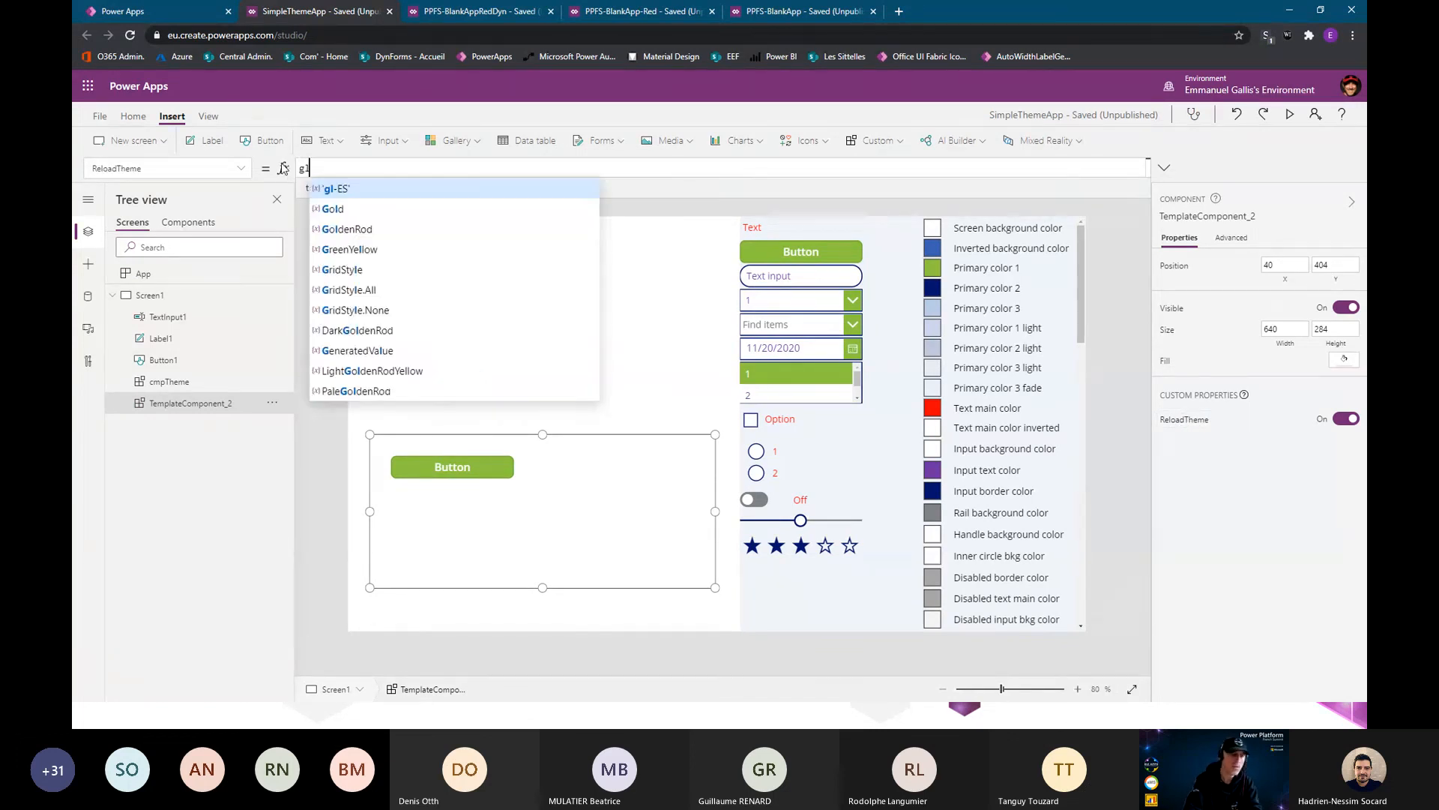
type("oReload")
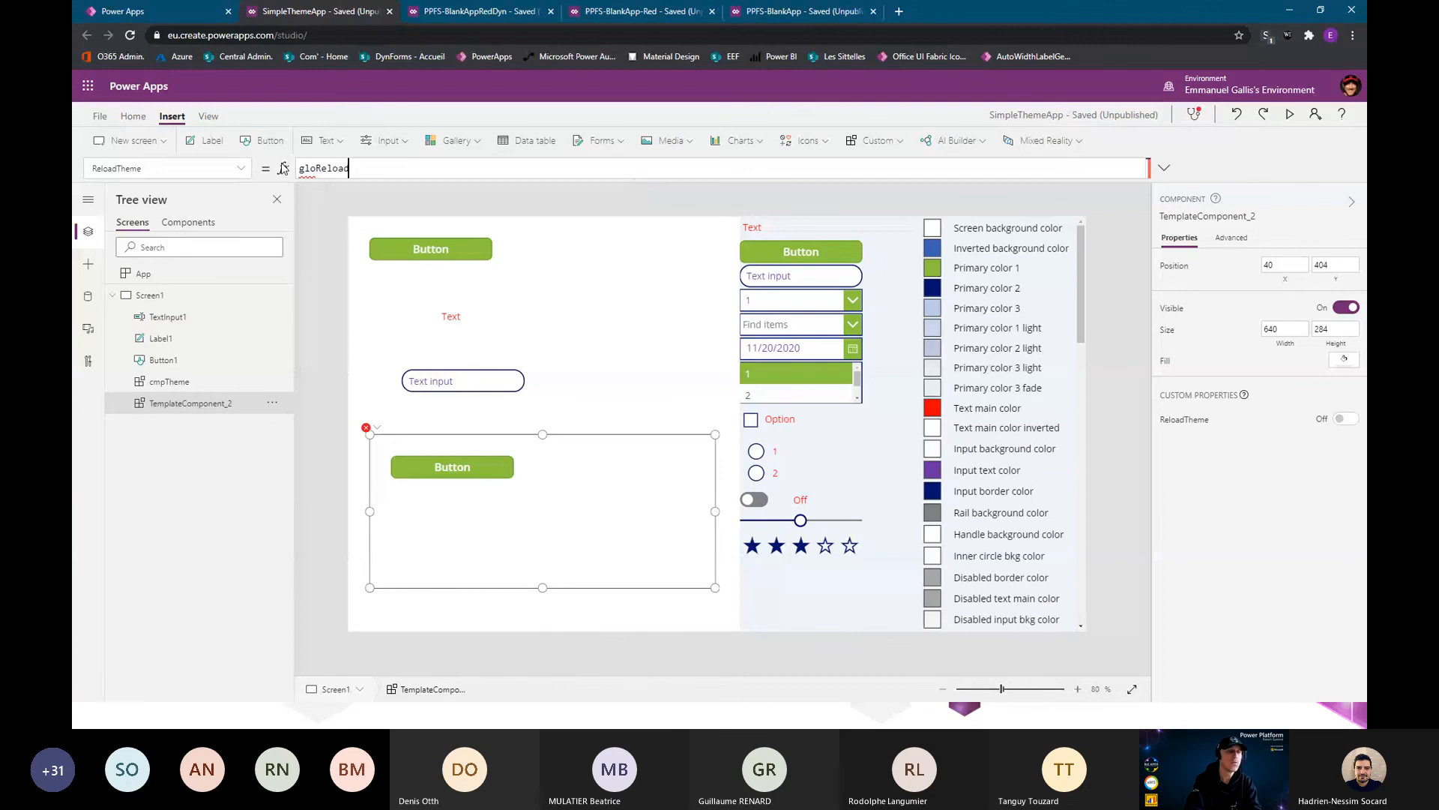
type("ComponentTheme")
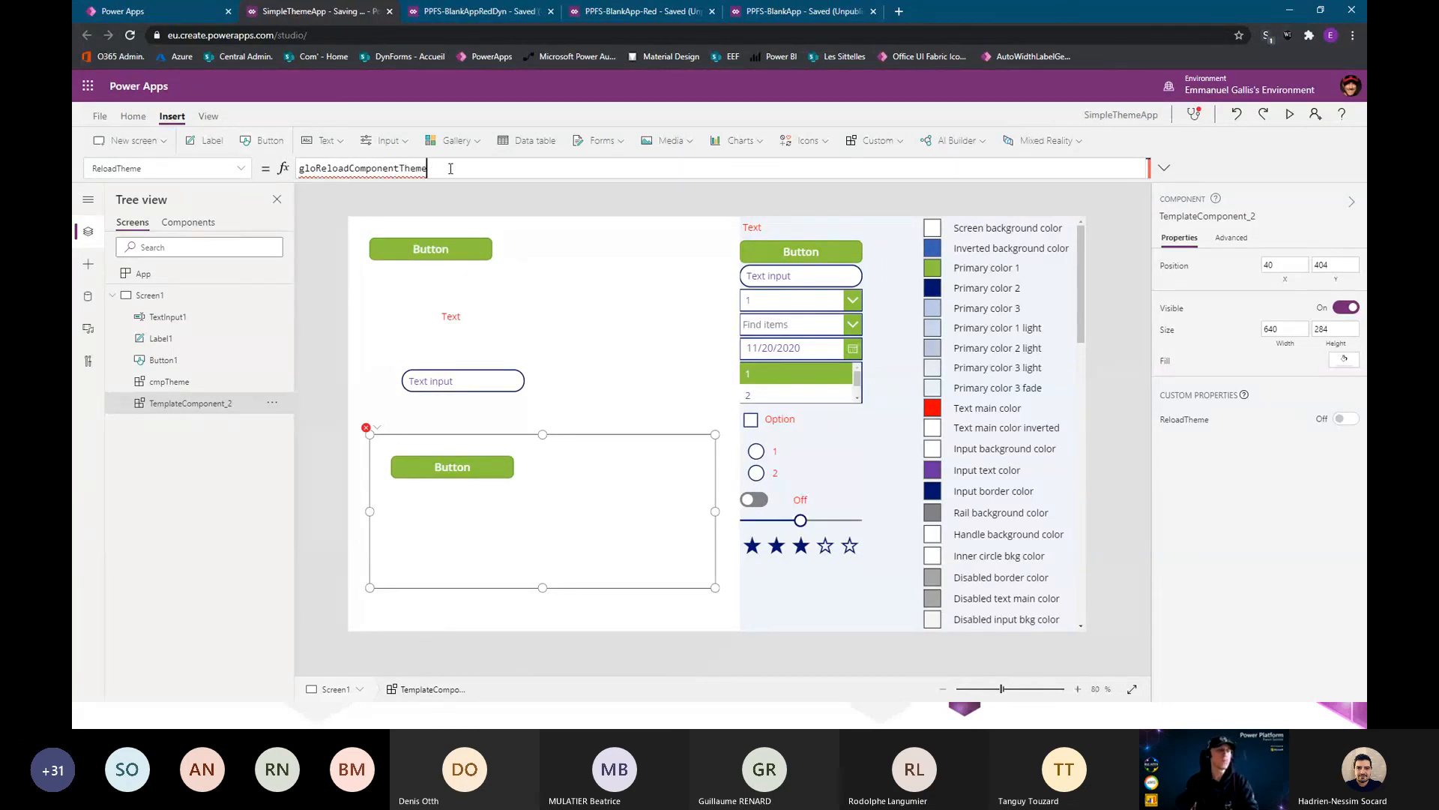
Set Screen1's OnVisible formula to Set(gloReloadComponentTheme, false); Set(gloReloadComponentTheme, true), reusing the variable name from the component instance's ReloadTheme property
double_click(363, 169)
key("ctrl+c")
left_click(149, 296)
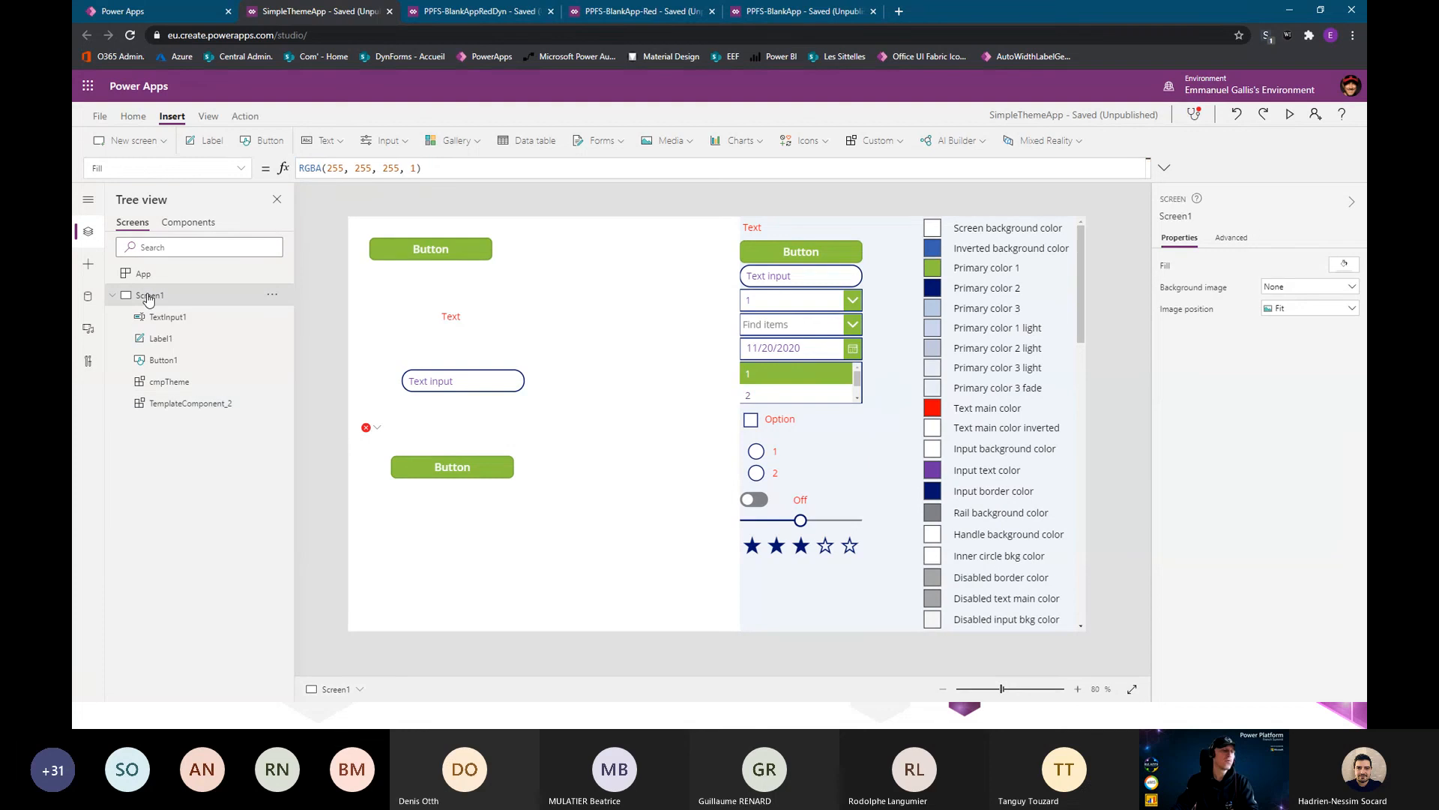
left_click(165, 168)
left_click(157, 233)
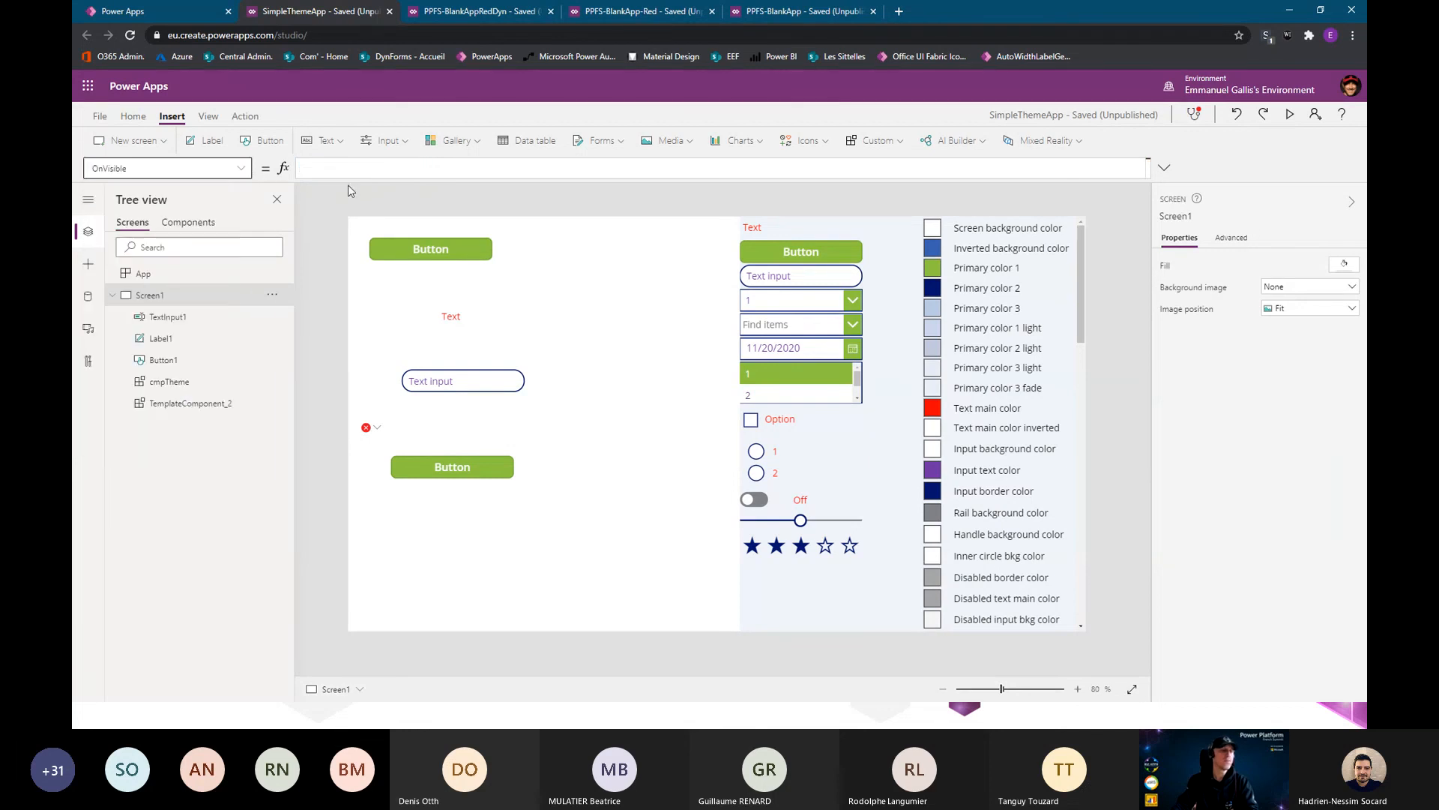
type("Set(")
key("ctrl+v")
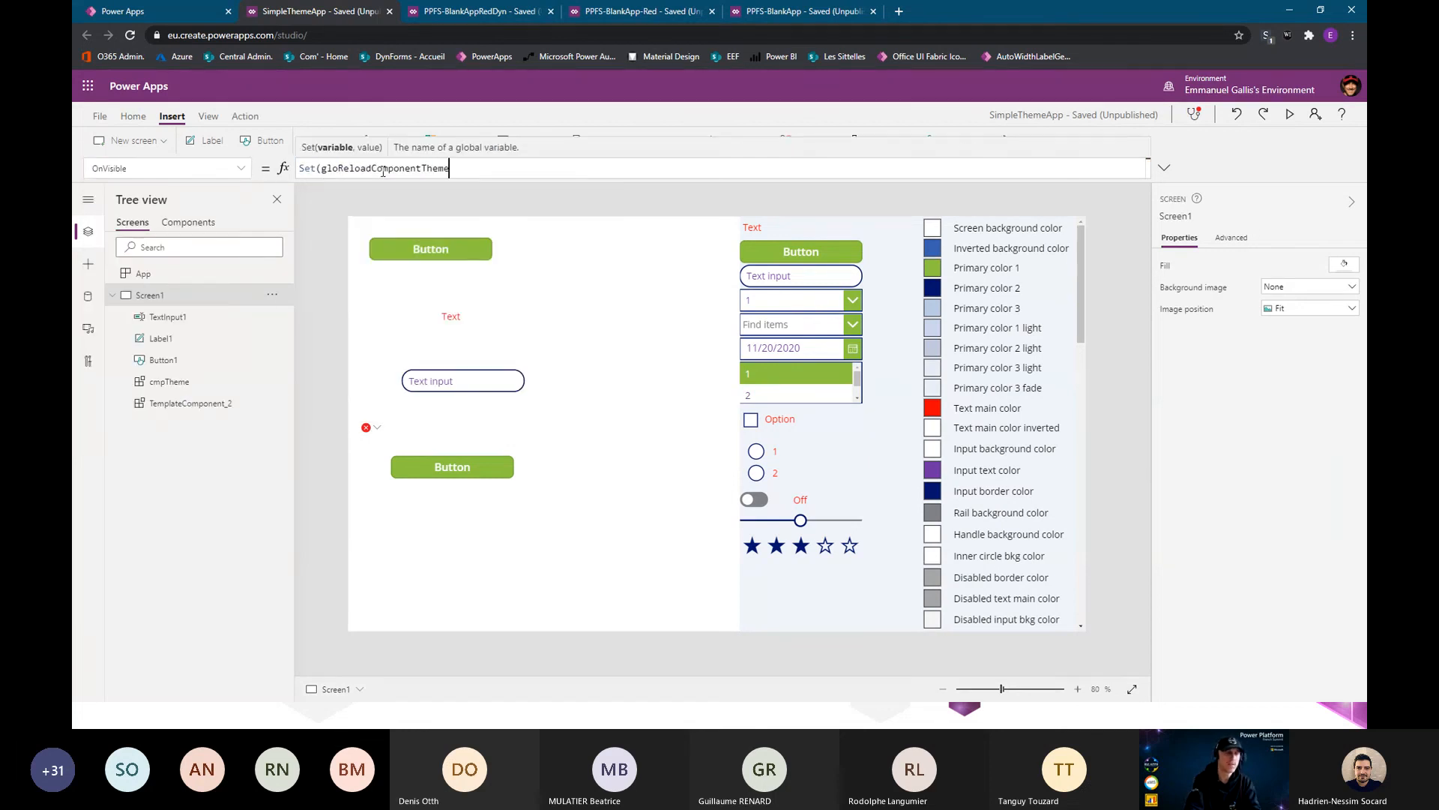
type(", false); ")
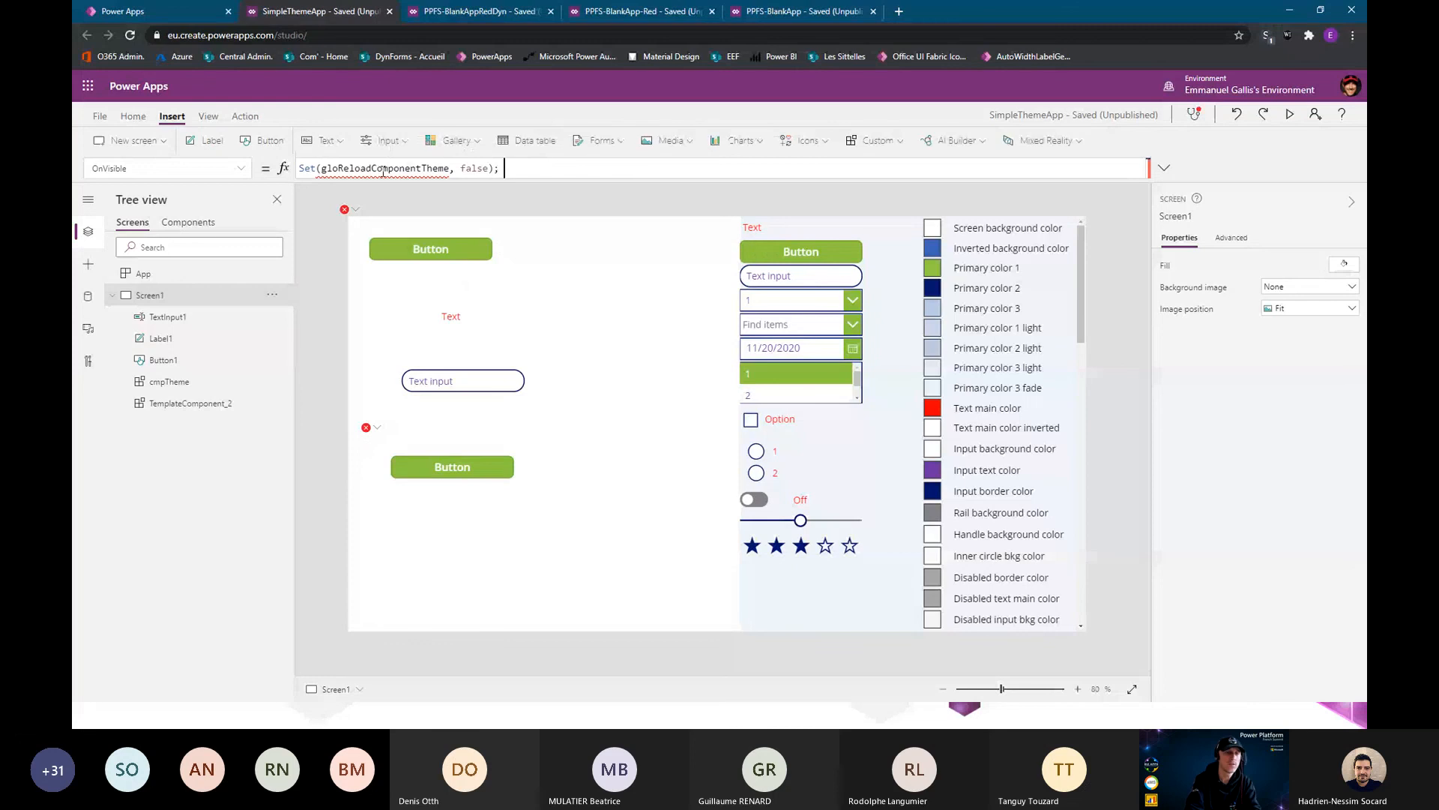
type("Set(")
key("ctrl+v")
type(", true)")
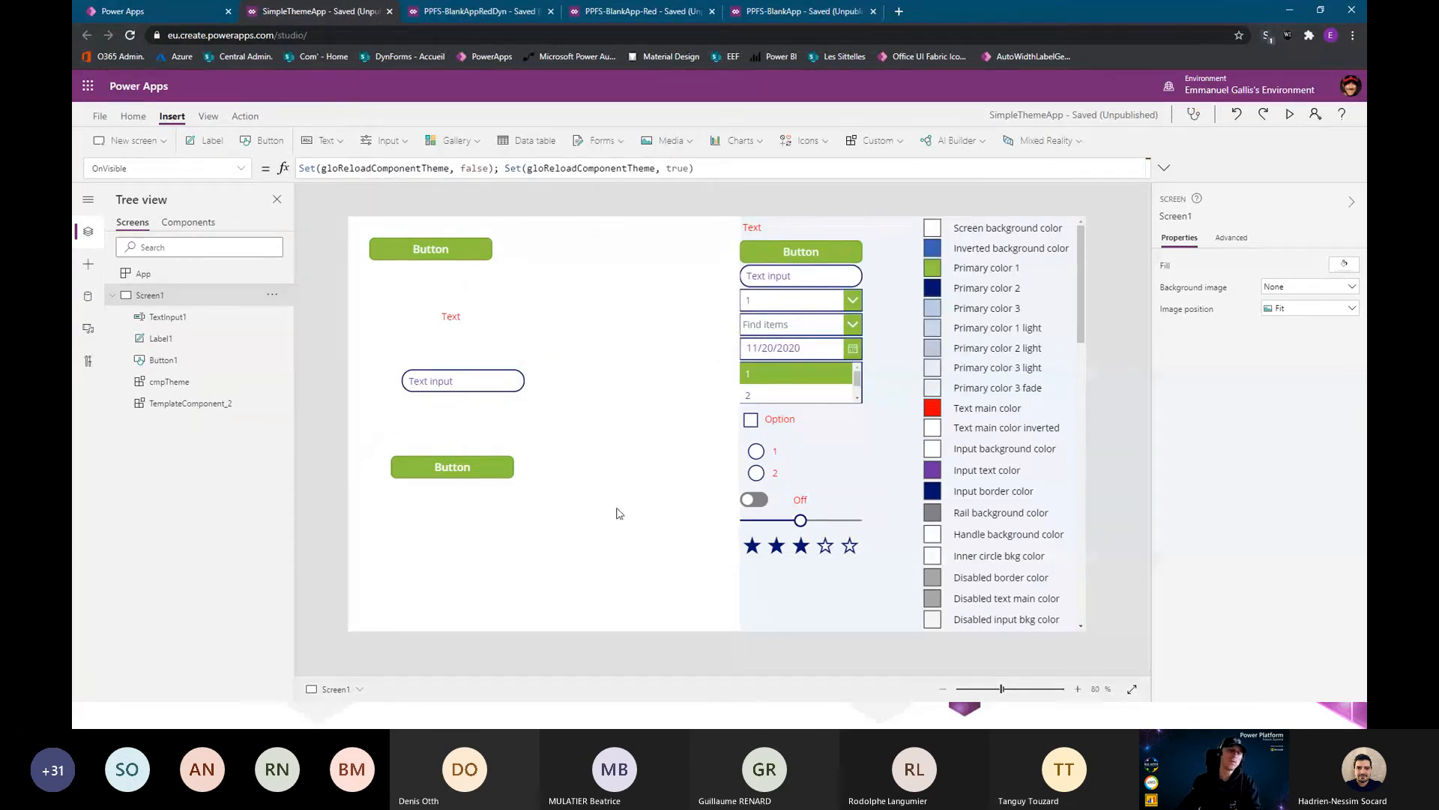
left_click(643, 454)
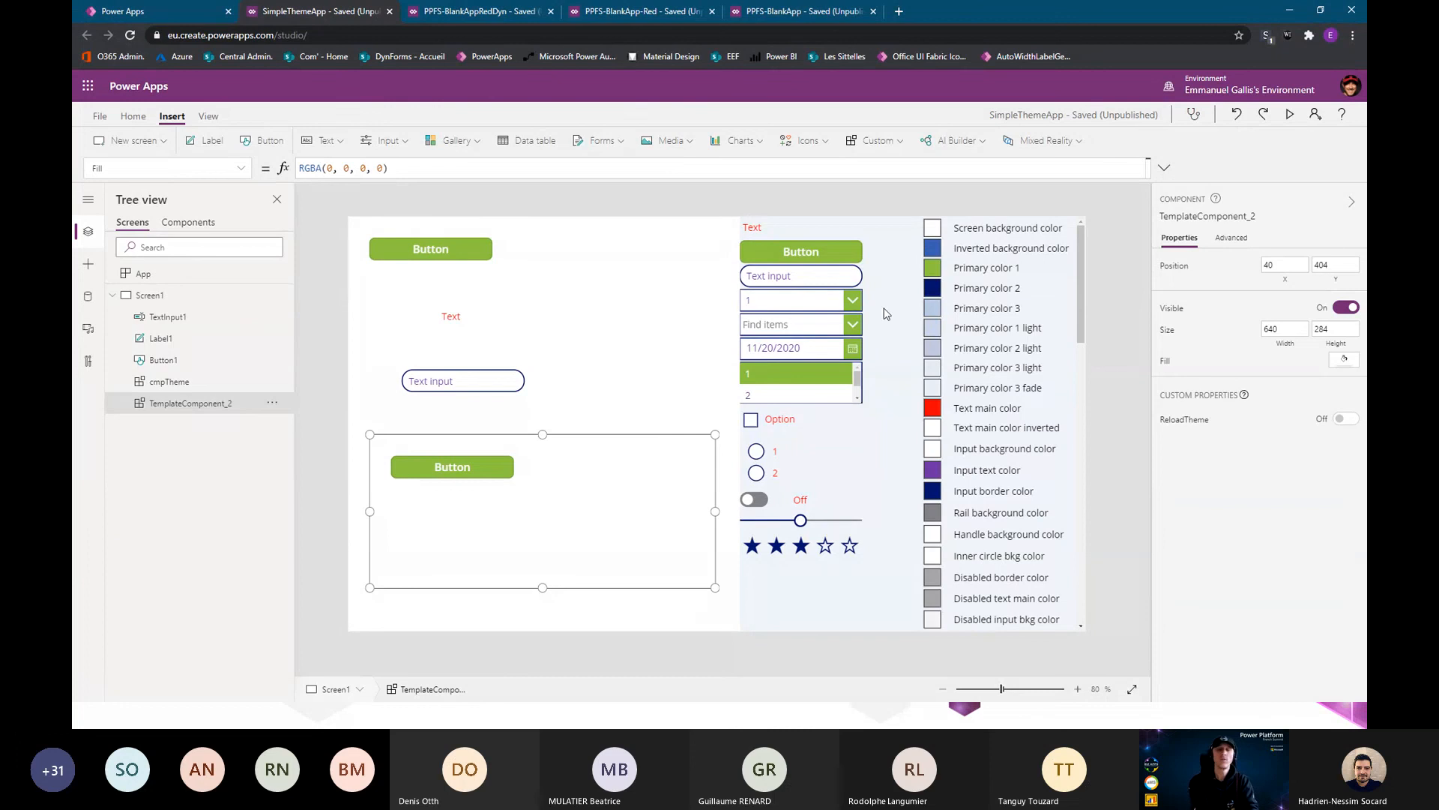
left_click(903, 343)
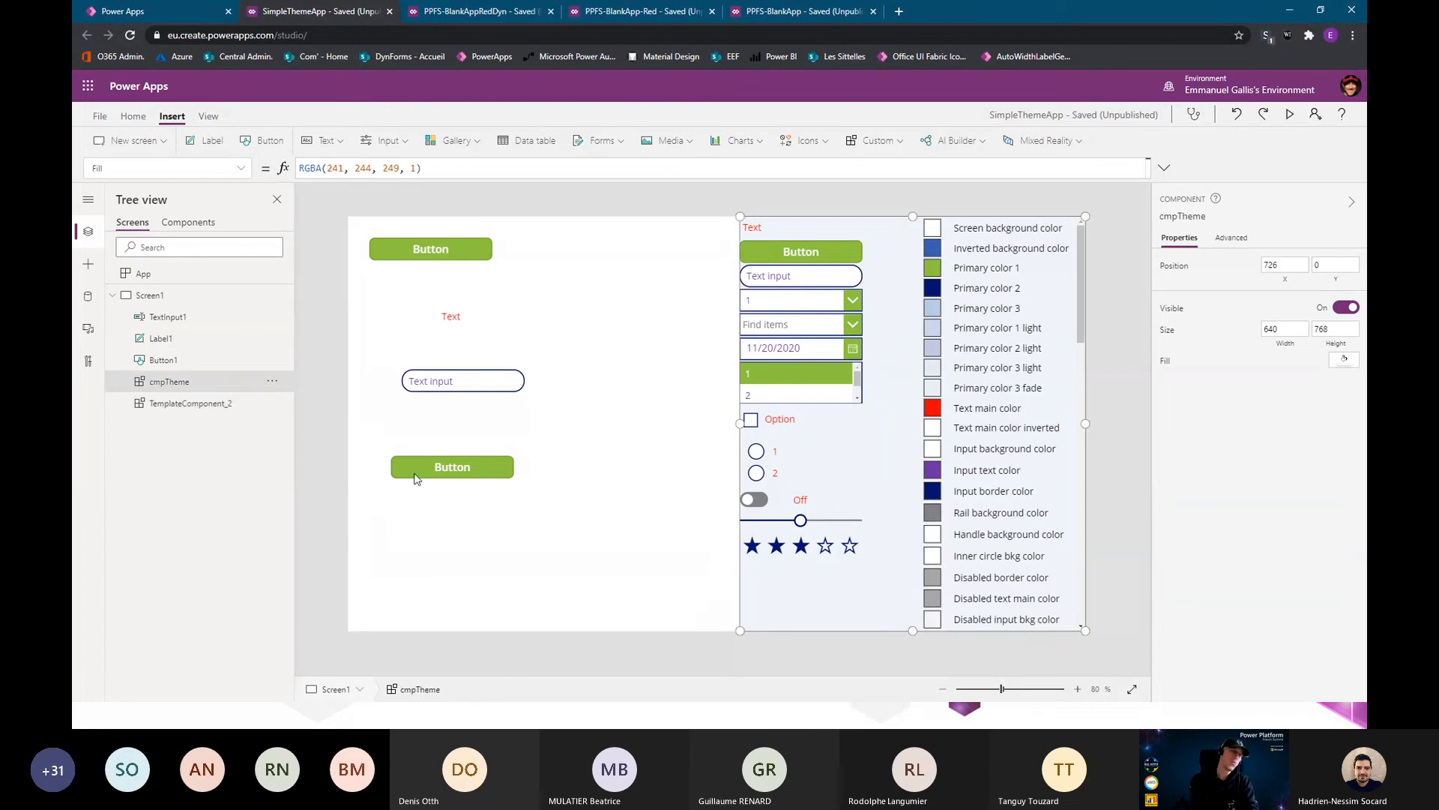
left_click(479, 515)
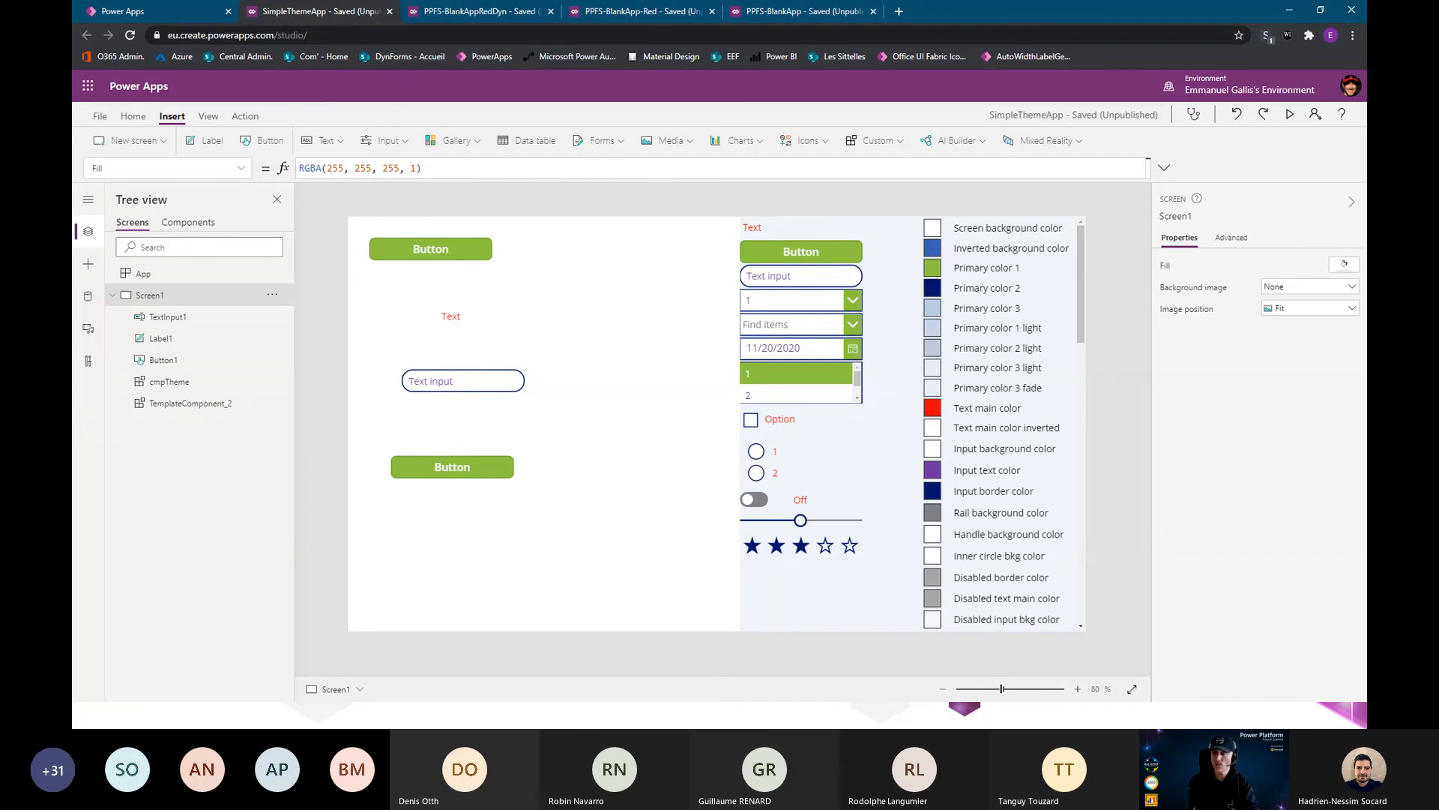
Compare the theme file's palette slide in the presentation with the theme colors offered for Screen1's fill in Power Apps
key("alt+Tab")
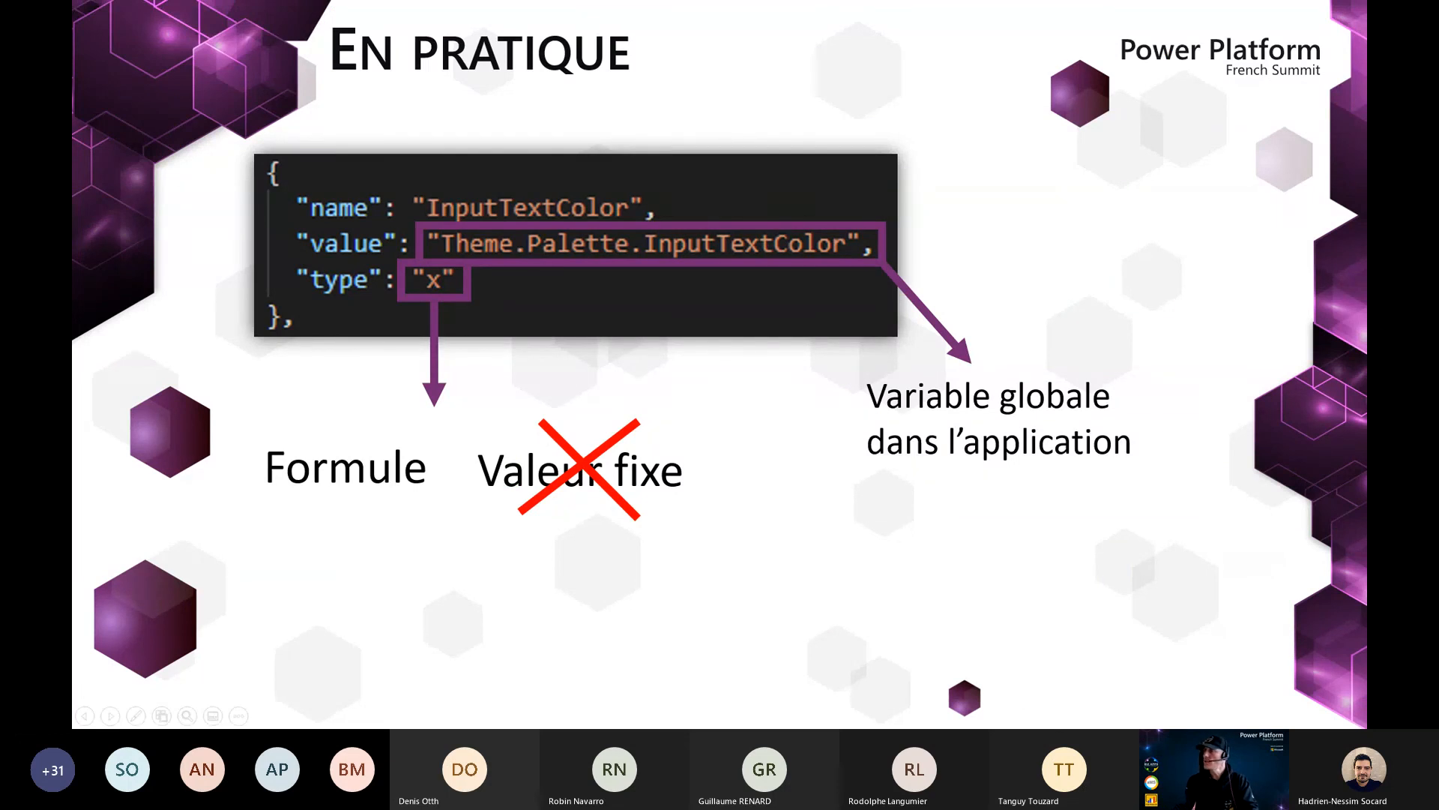
key("Right")
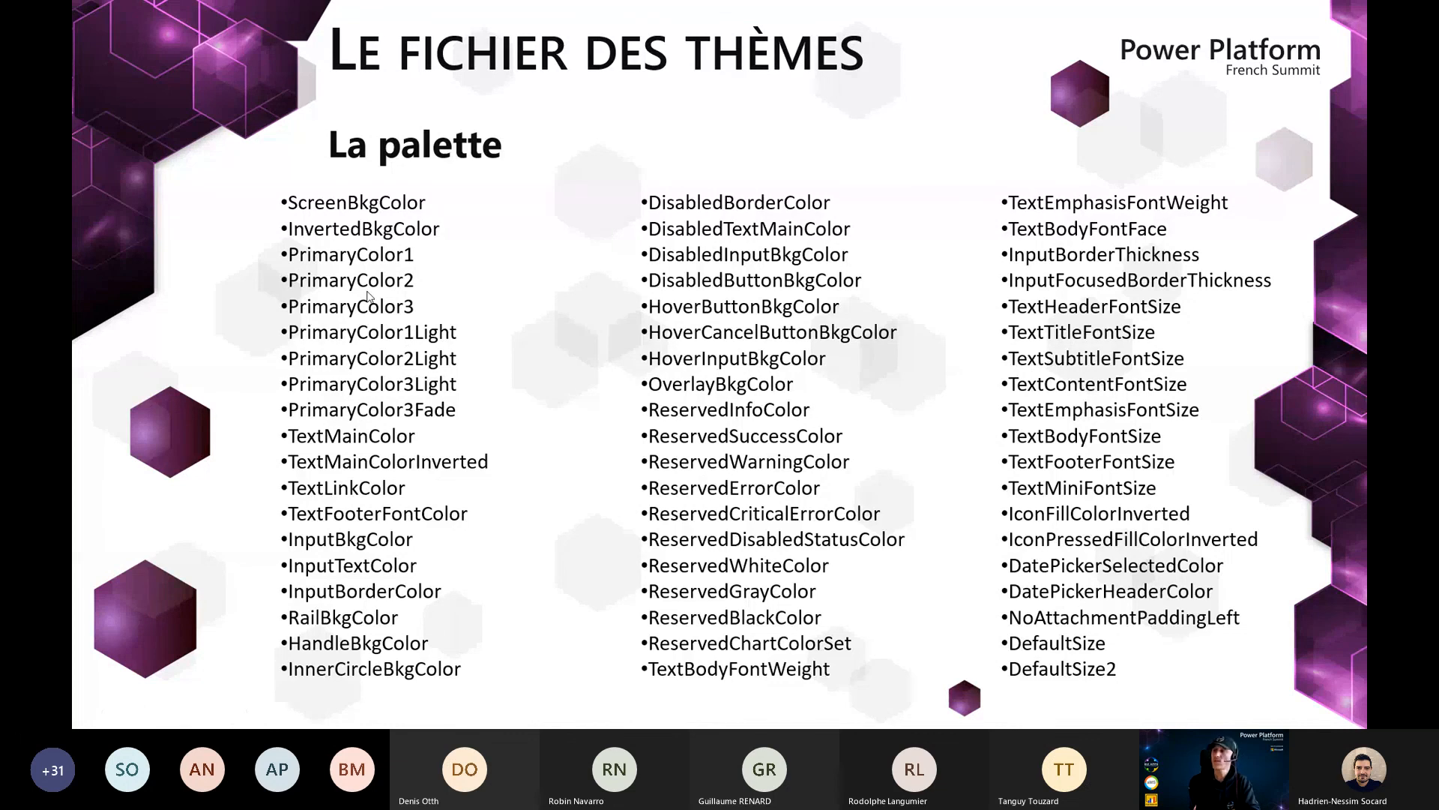
key("alt+Tab")
left_click(1341, 271)
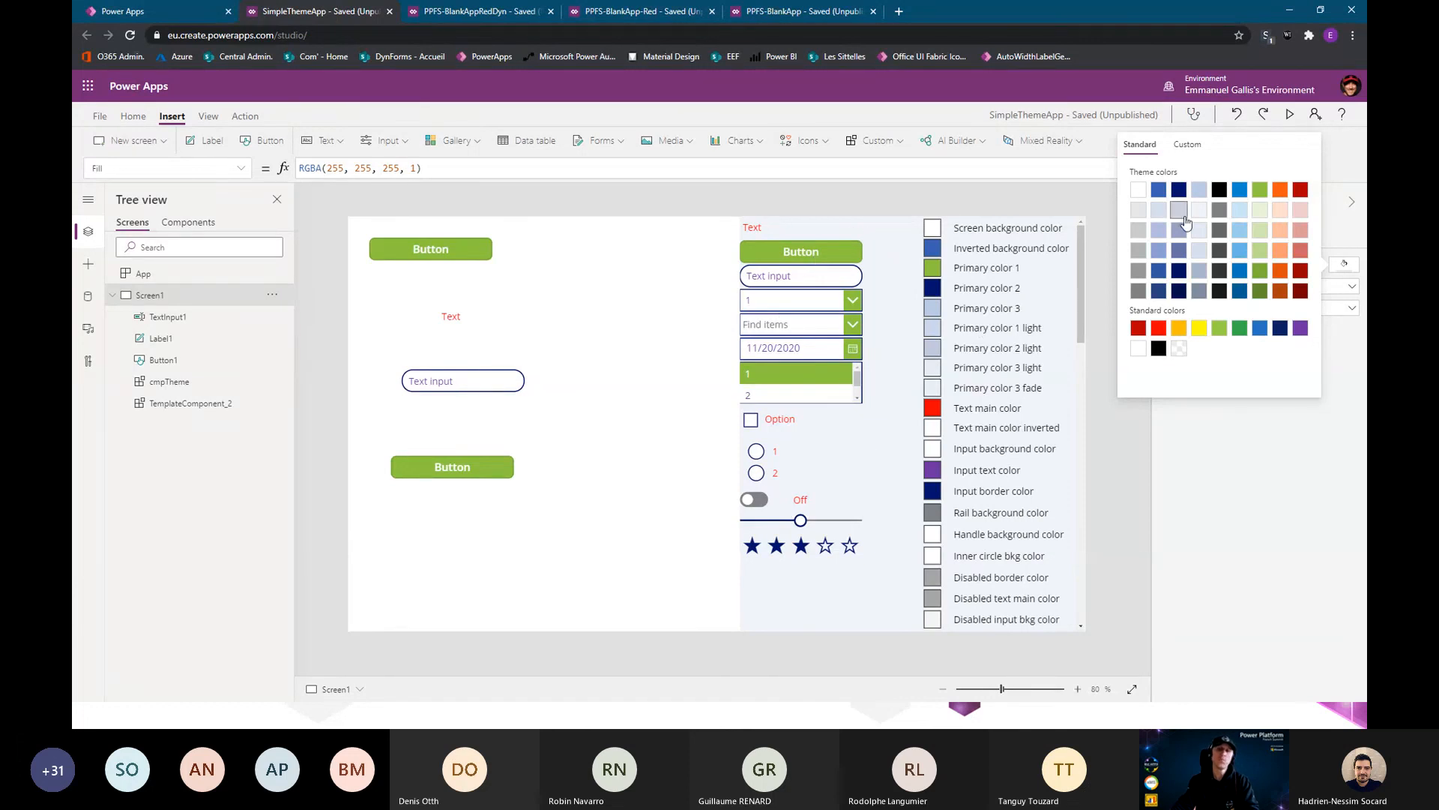
left_click(1208, 458)
key("alt+Tab")
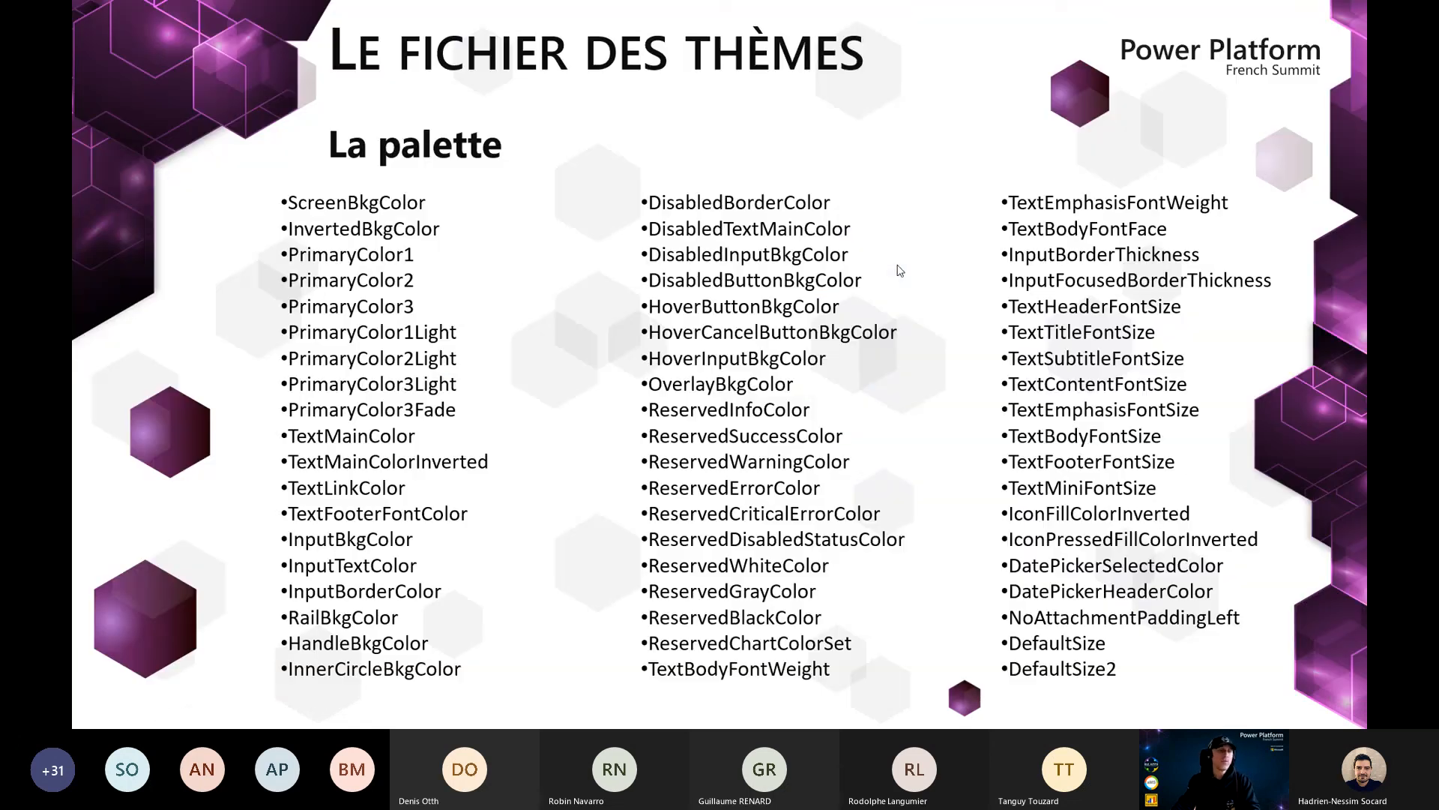